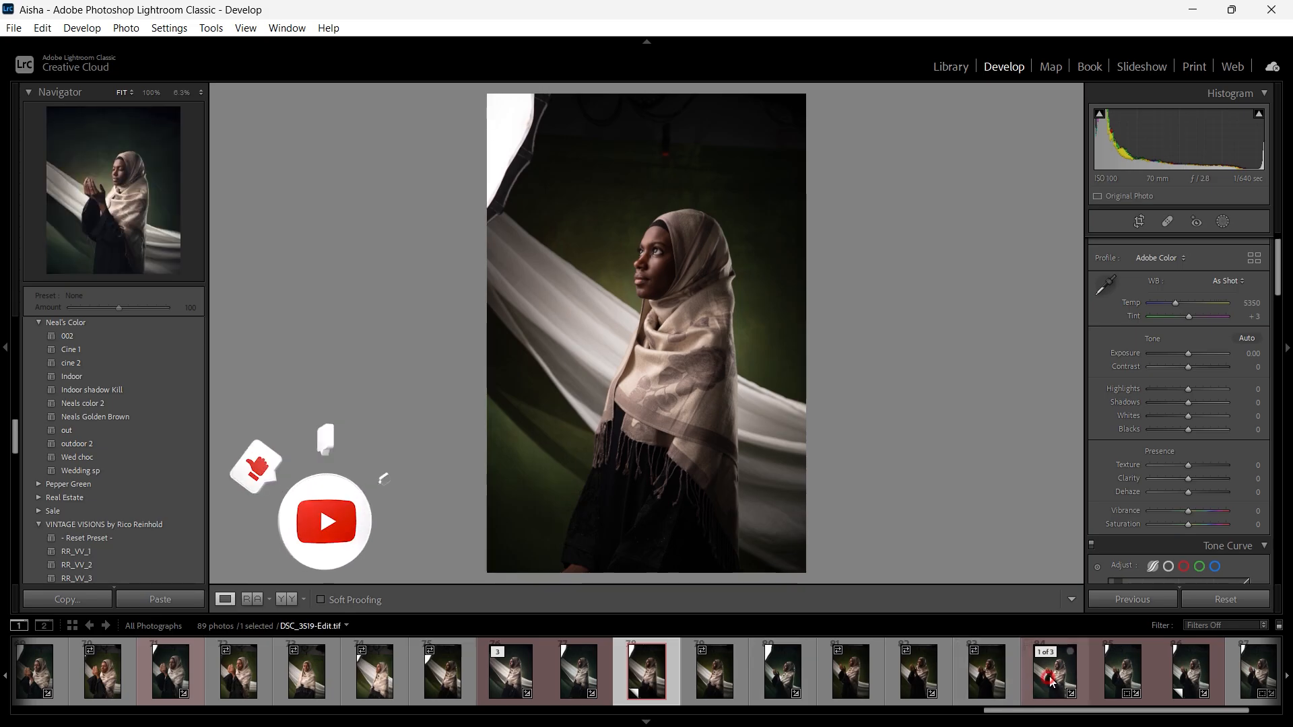
Step: Compare the original, colour-graded and final retouched versions of portraits DSC_3513 and DSC_3519
{"action": "left_click", "coordinate": [1054, 674]}
{"action": "left_click", "coordinate": [653, 674]}
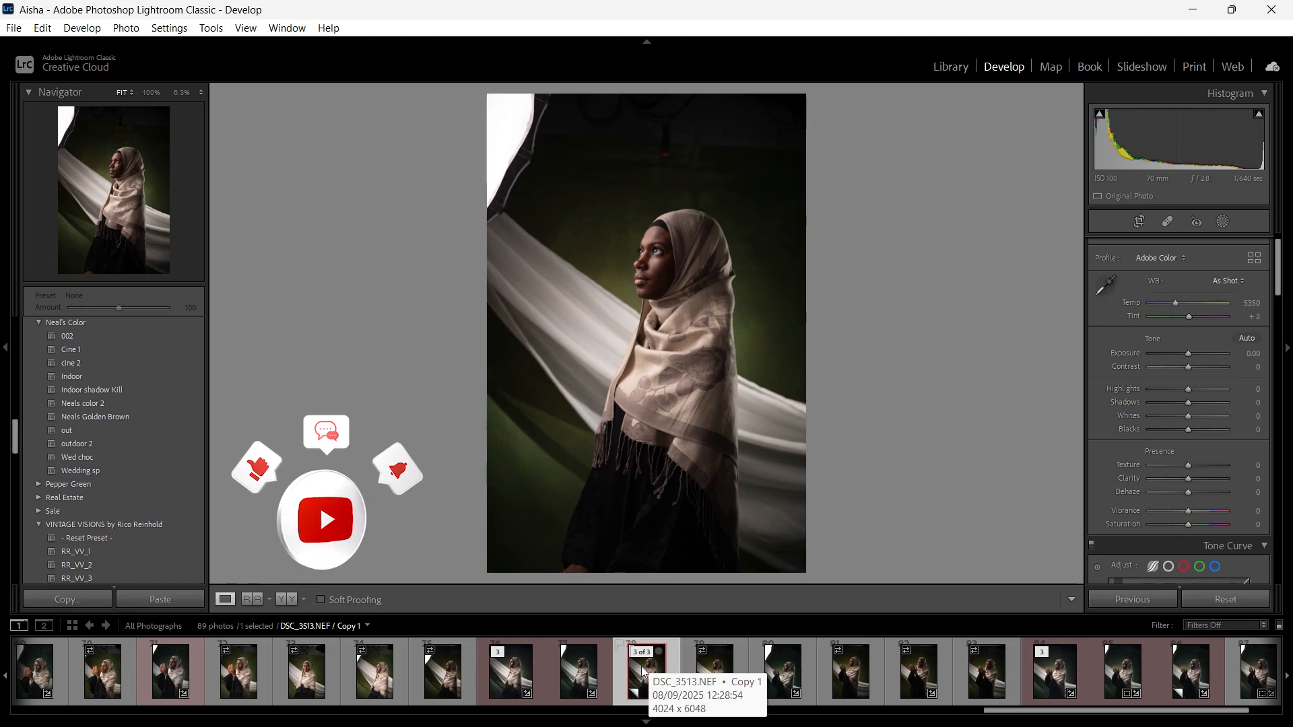
{"action": "key", "text": "Left"}
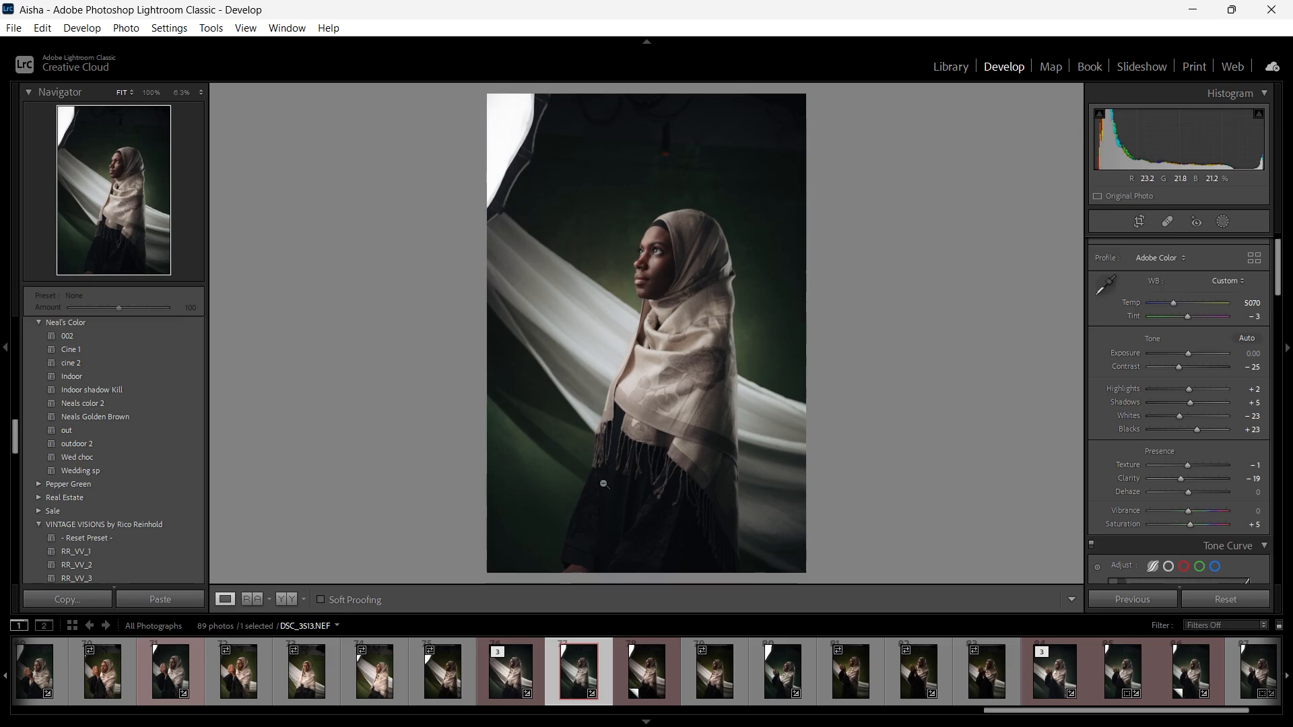
{"action": "left_click", "coordinate": [514, 668]}
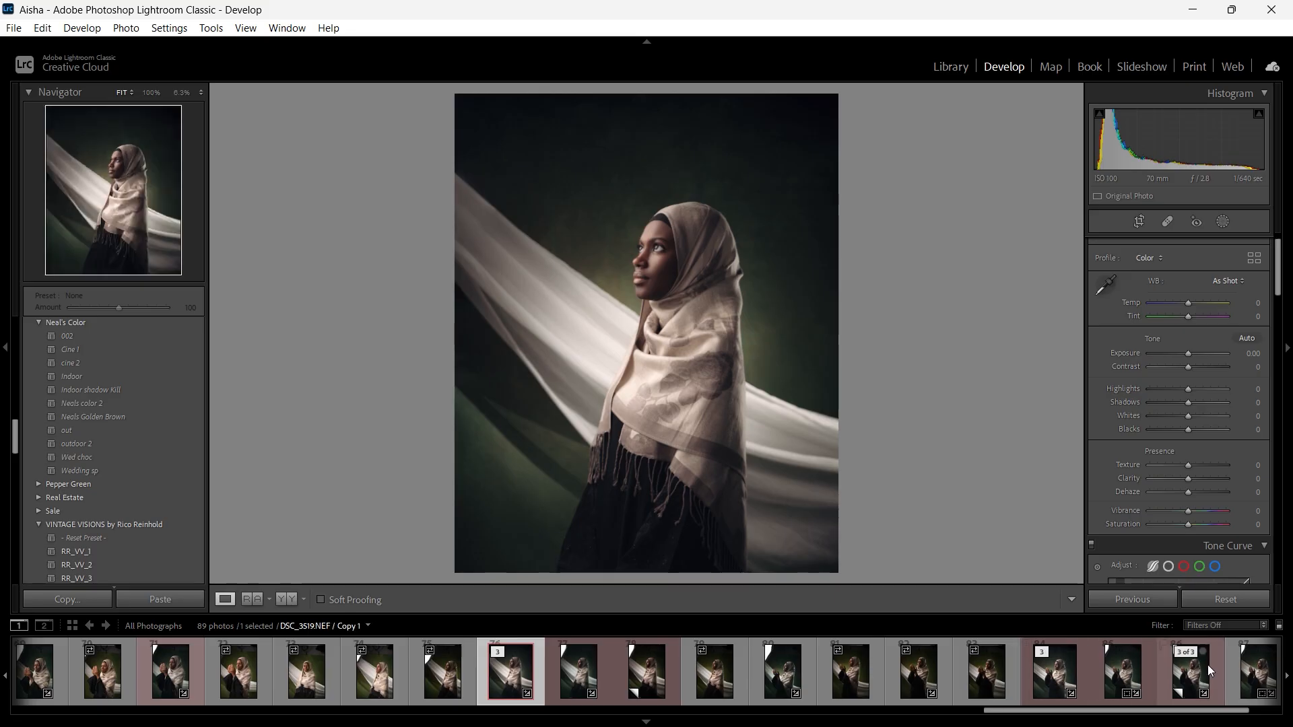
{"action": "left_click", "coordinate": [647, 670]}
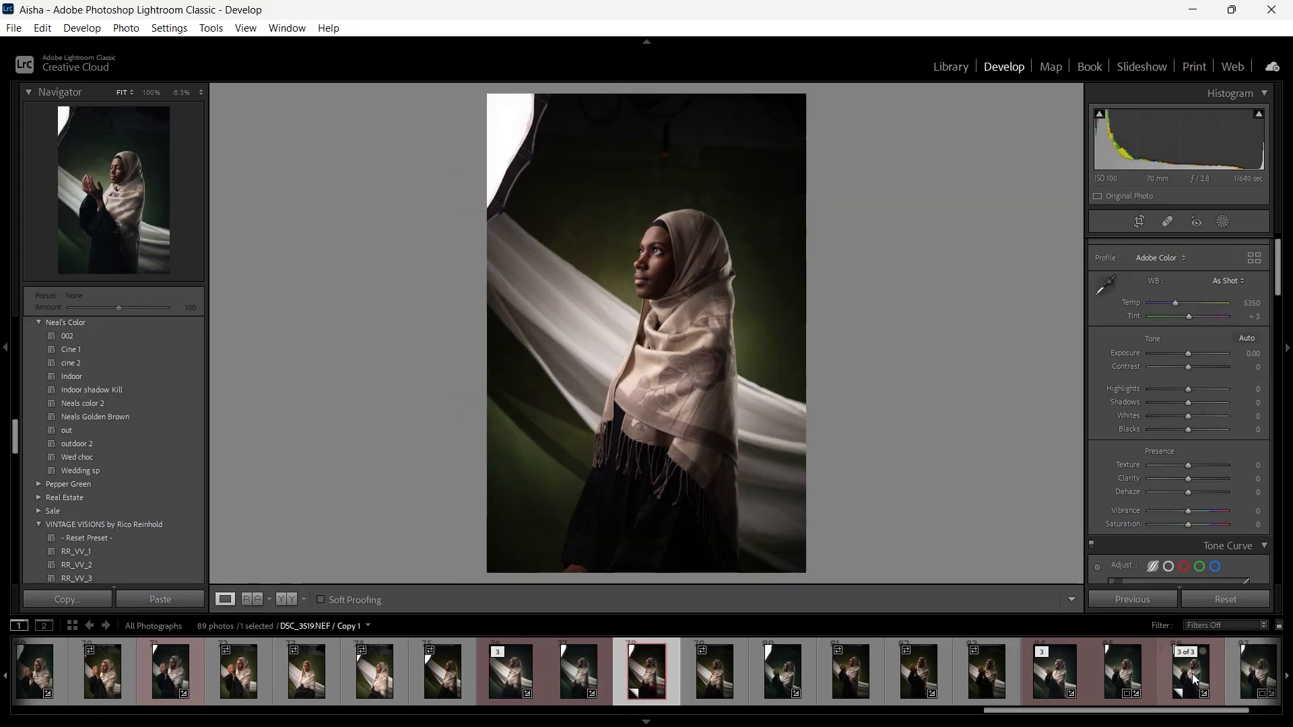
{"action": "left_click", "coordinate": [1196, 678]}
{"action": "left_click_drag", "start_coordinate": [992, 709], "coordinate": [511, 689]}
{"action": "left_click", "coordinate": [317, 675]}
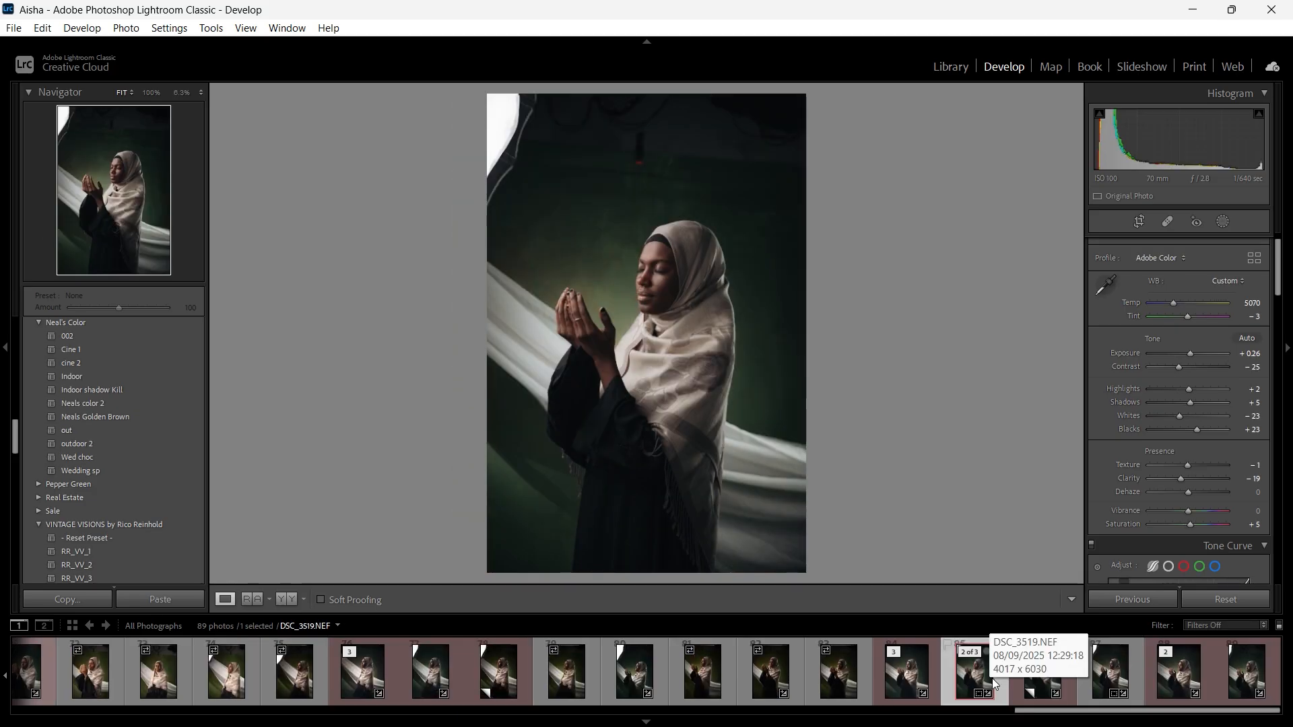
Step: Reset all develop settings on DSC_3519.NEF Copy 1
{"action": "left_click", "coordinate": [1041, 677]}
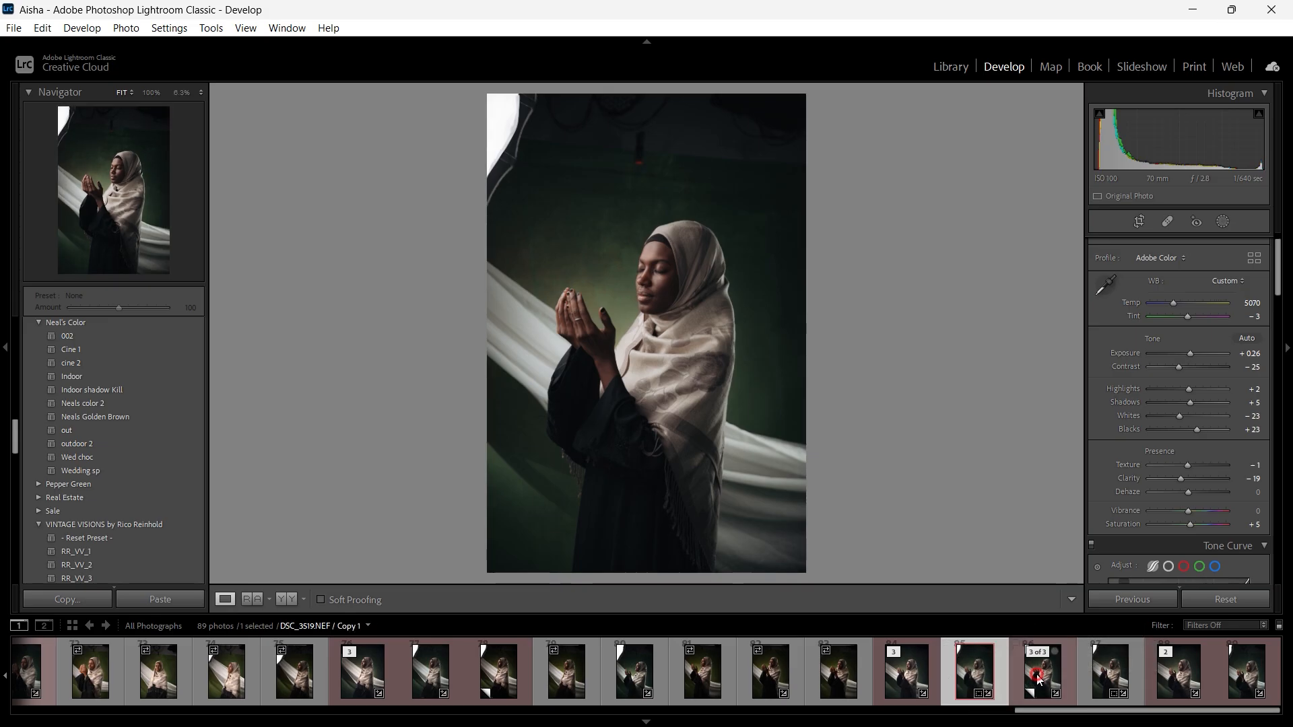
{"action": "left_click", "coordinate": [1225, 602]}
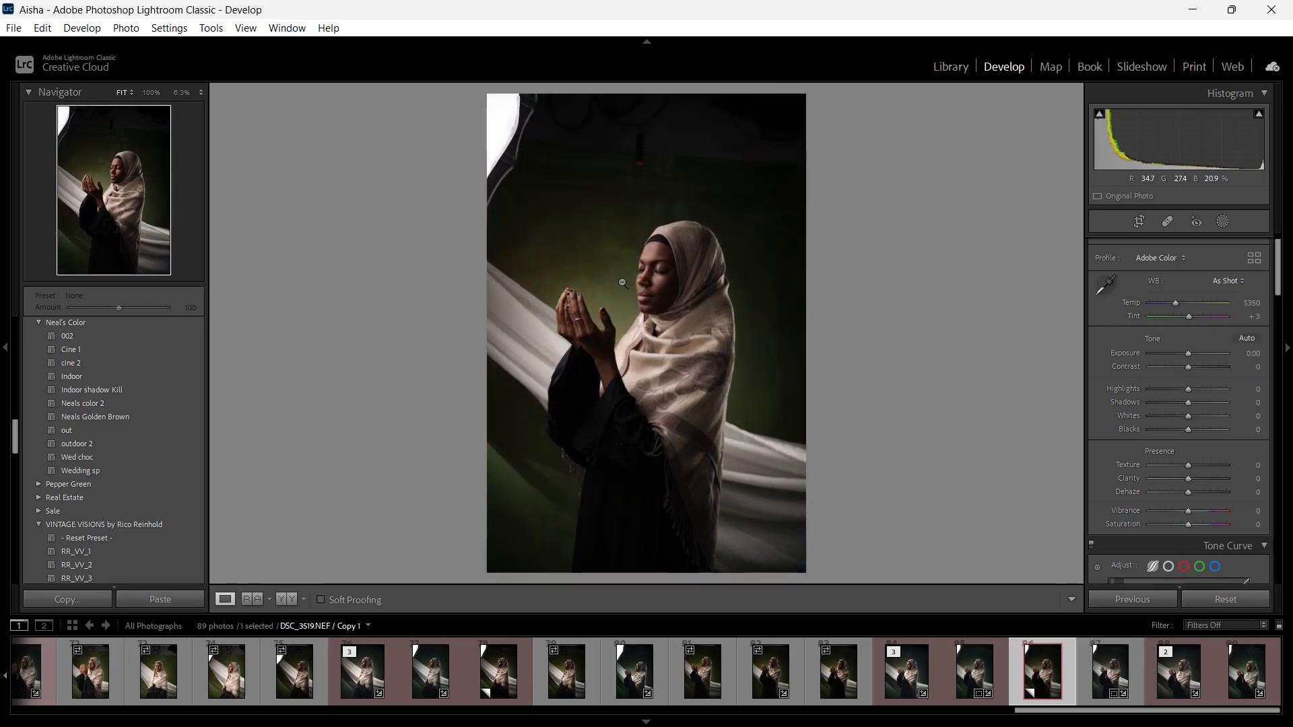
Step: Inspect the colour-graded DSC_3519.NEF and the retouched DSC_3519-Edit.tif for reference
{"action": "left_click", "coordinate": [963, 674]}
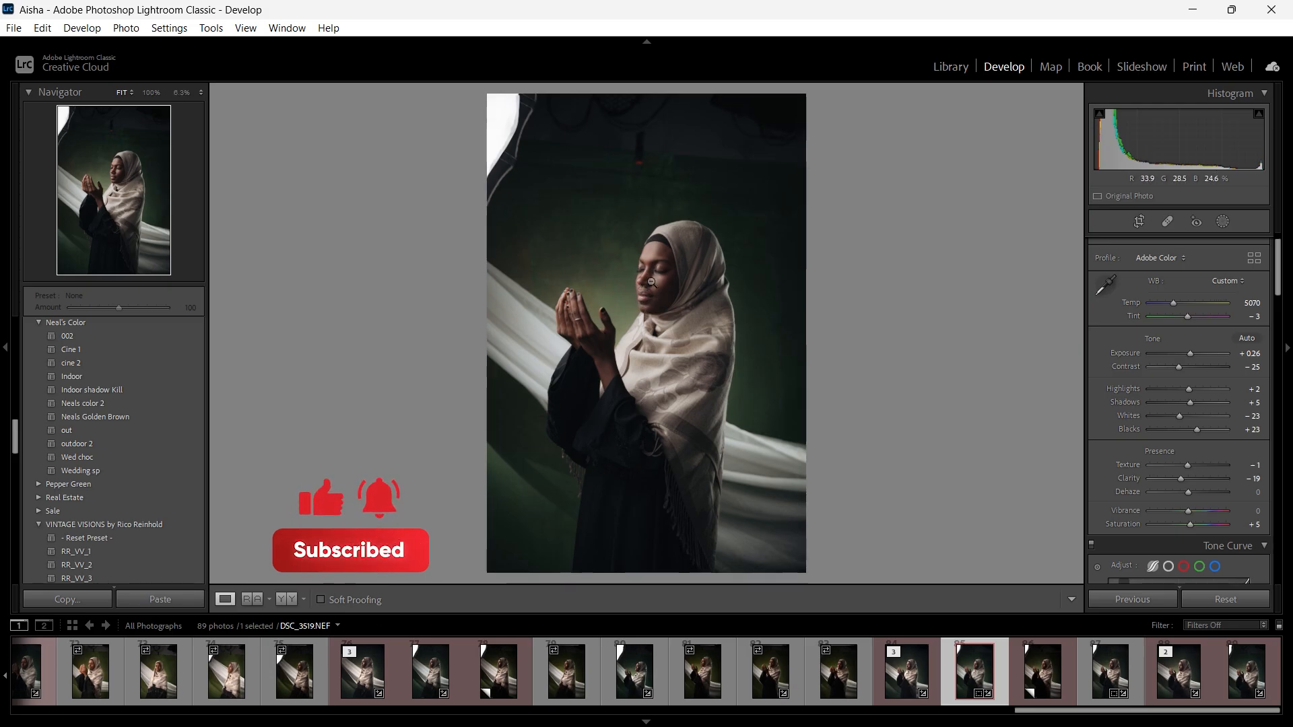
{"action": "left_click", "coordinate": [649, 303]}
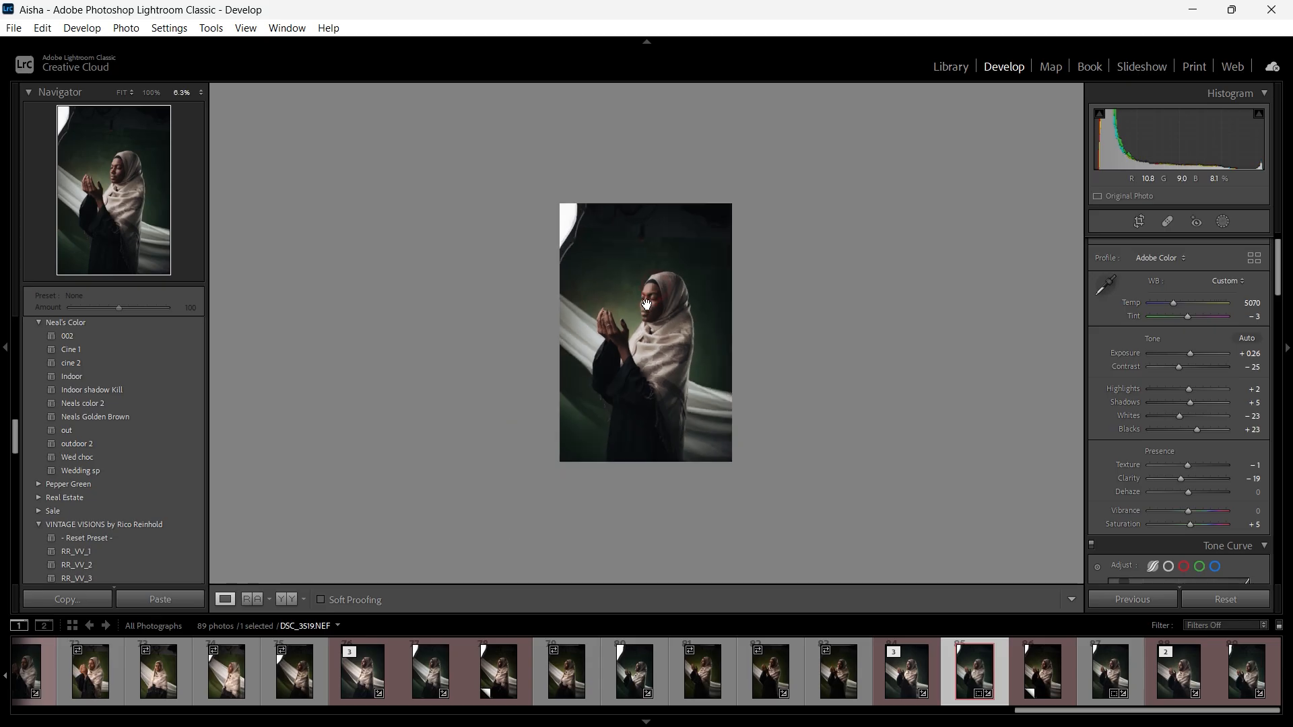
{"action": "left_click", "coordinate": [649, 303]}
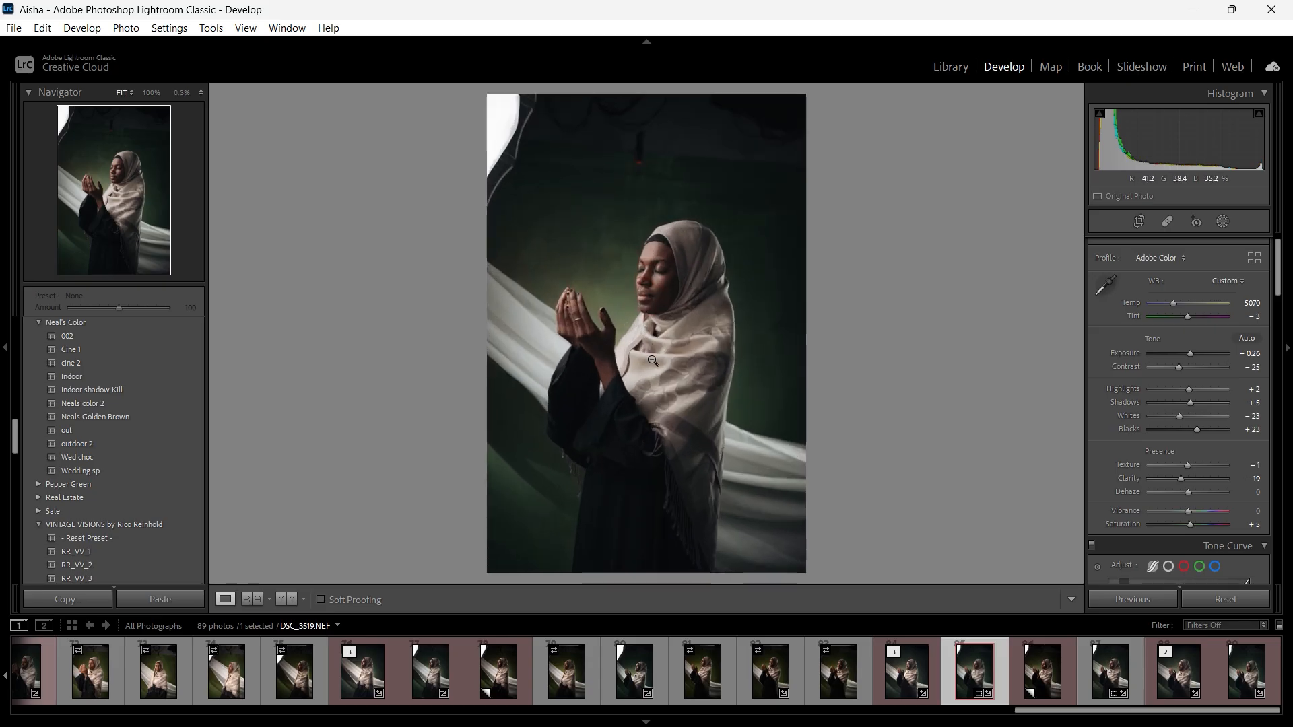
{"action": "left_click", "coordinate": [904, 672]}
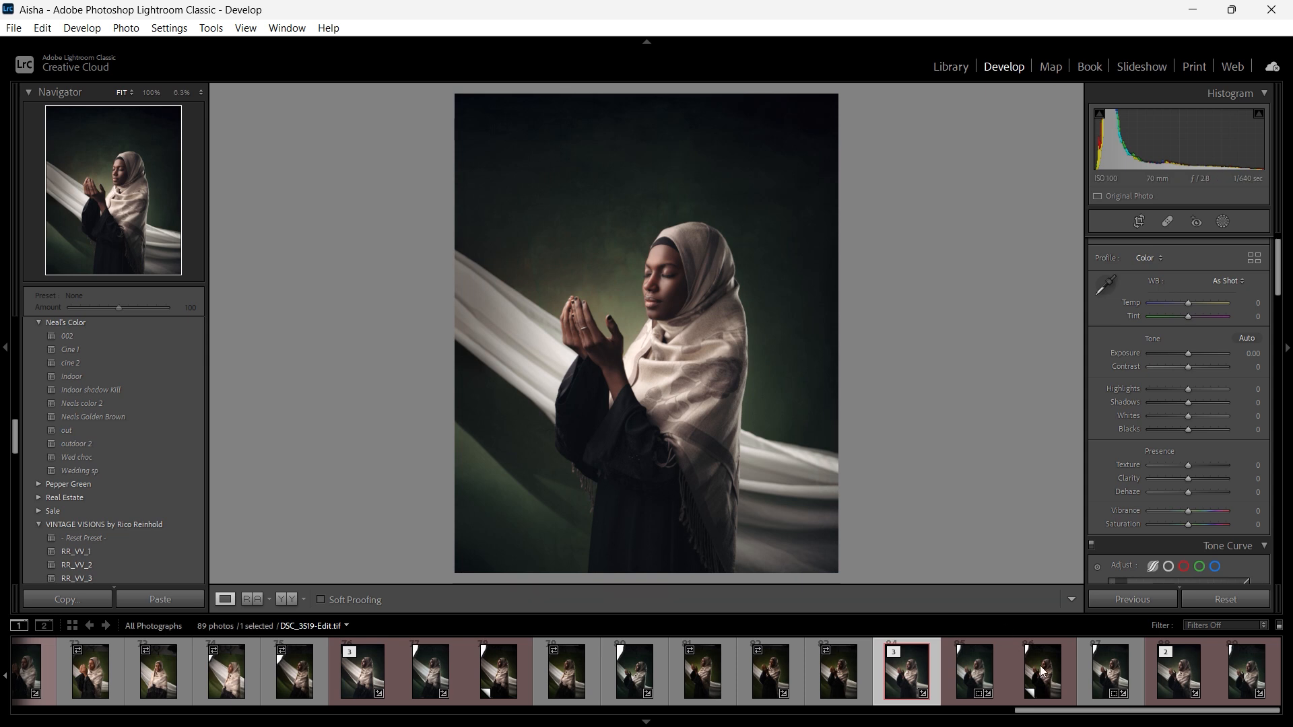
Step: Apply the Wed choc preset from Neal's Color to DSC_3519.NEF Copy 1
{"action": "left_click", "coordinate": [1010, 650]}
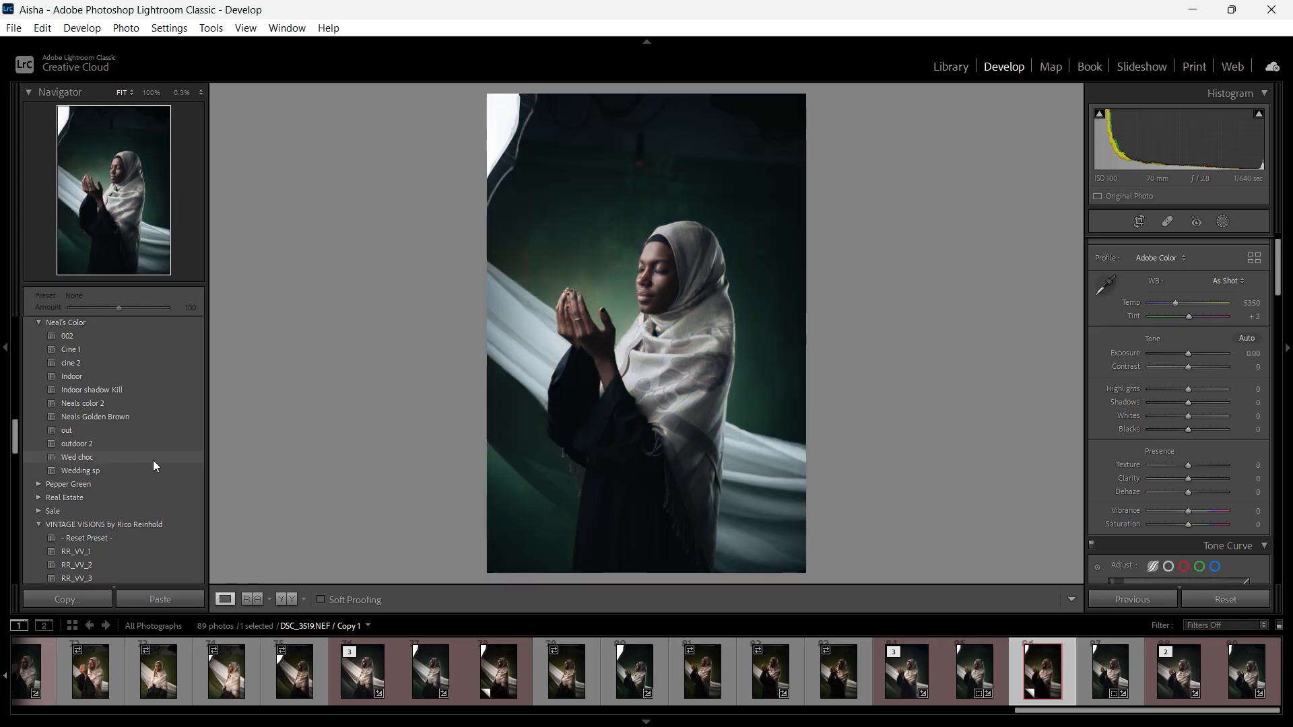
{"action": "left_click", "coordinate": [94, 459]}
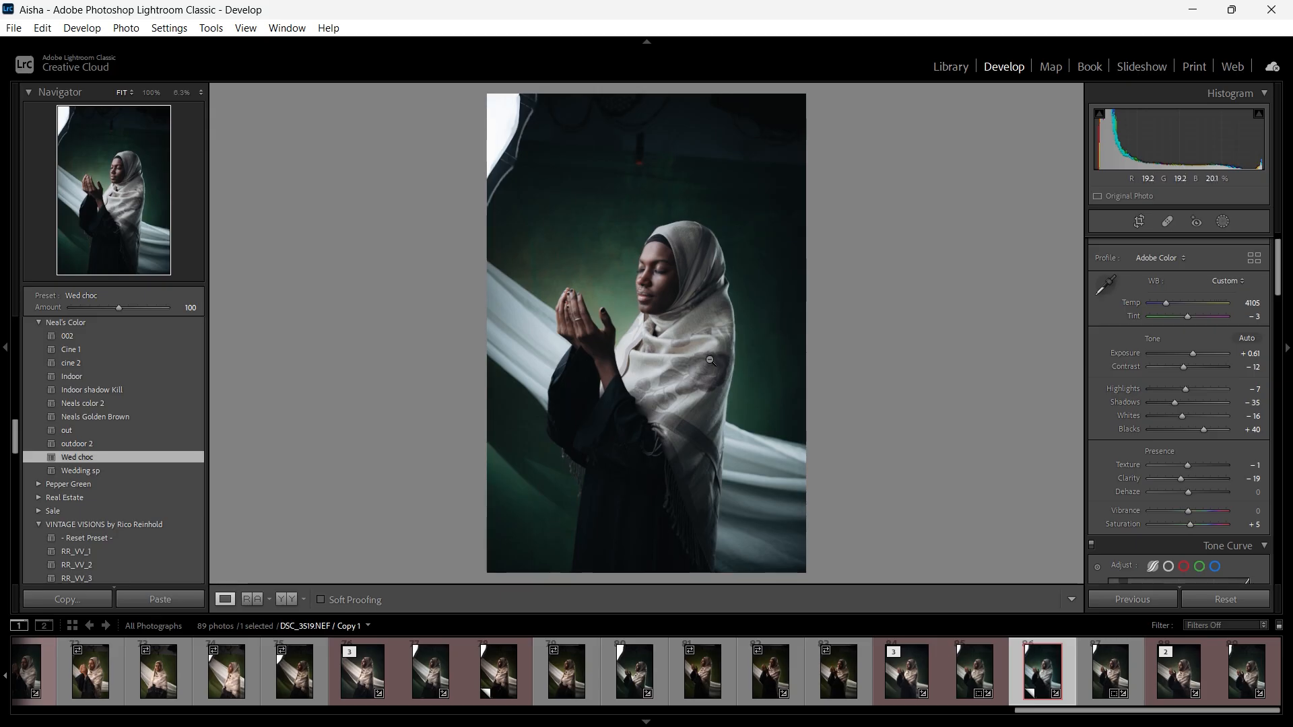
Step: Set the photo's Exposure to +0.26 and Contrast to −28
{"action": "scroll", "coordinate": [1153, 360], "scroll_direction": "up", "scroll_amount": 1}
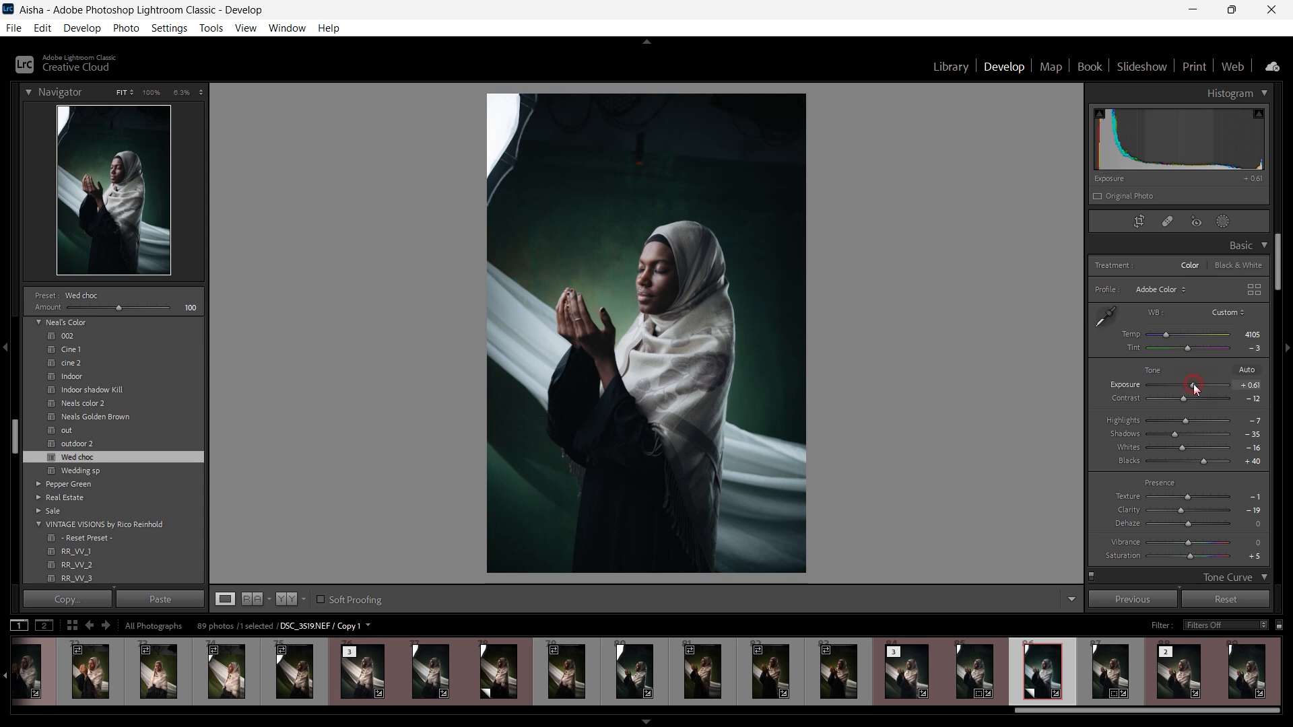
{"action": "left_click_drag", "start_coordinate": [1194, 384], "coordinate": [1190, 384]}
{"action": "left_click_drag", "start_coordinate": [1189, 384], "coordinate": [1191, 386]}
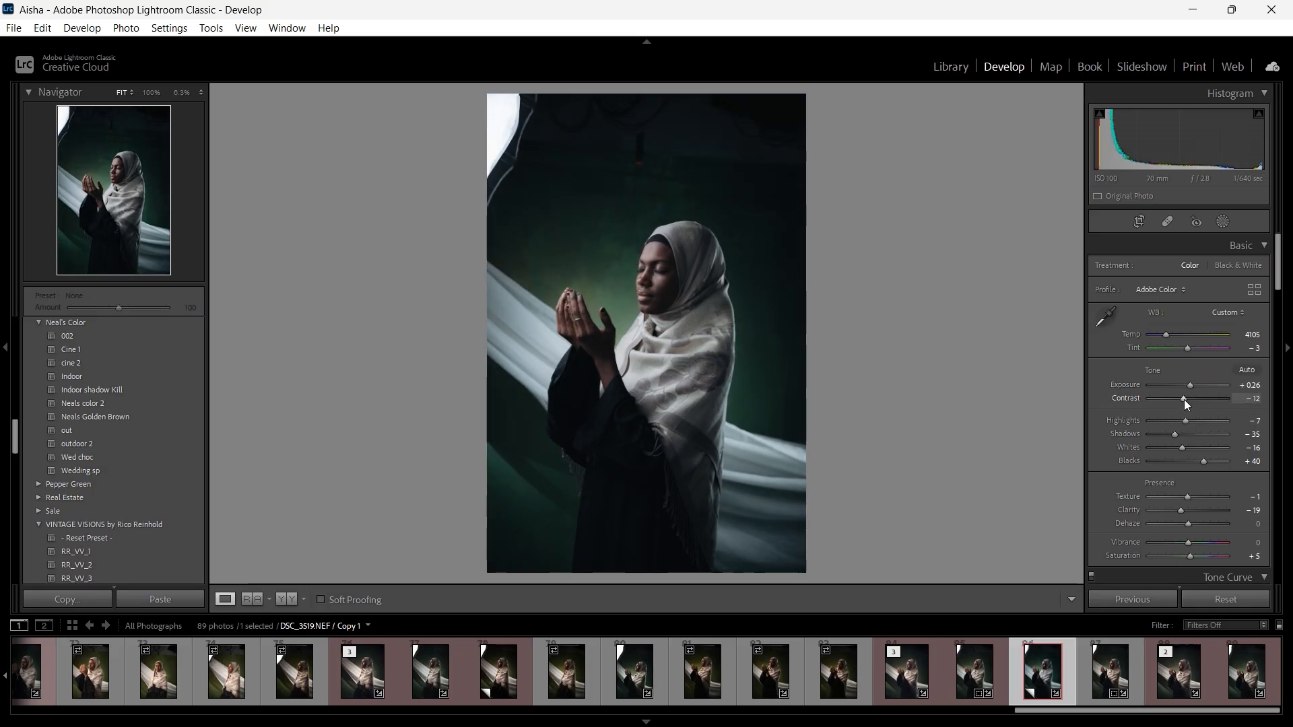
{"action": "left_click_drag", "start_coordinate": [1182, 400], "coordinate": [1179, 402]}
{"action": "left_click_drag", "start_coordinate": [1179, 402], "coordinate": [1178, 404]}
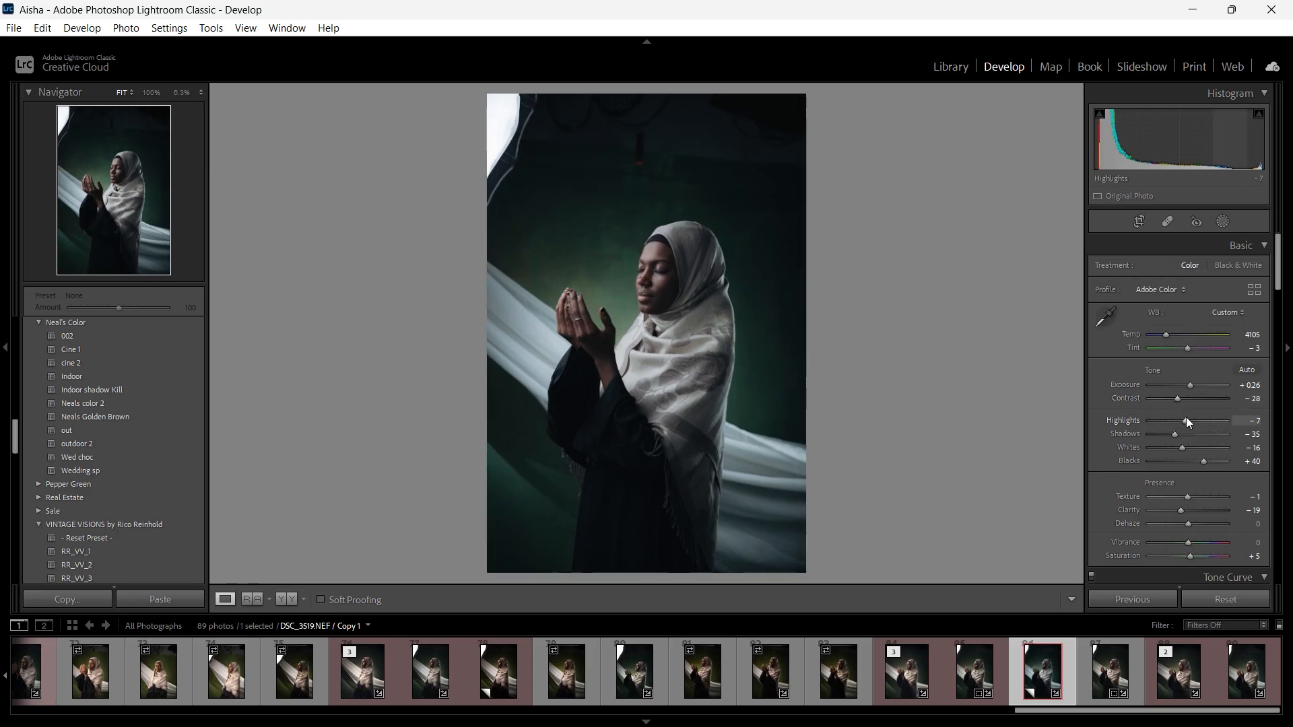
Step: Set both Highlights and Shadows to +5
{"action": "left_click_drag", "start_coordinate": [1187, 421], "coordinate": [1190, 420]}
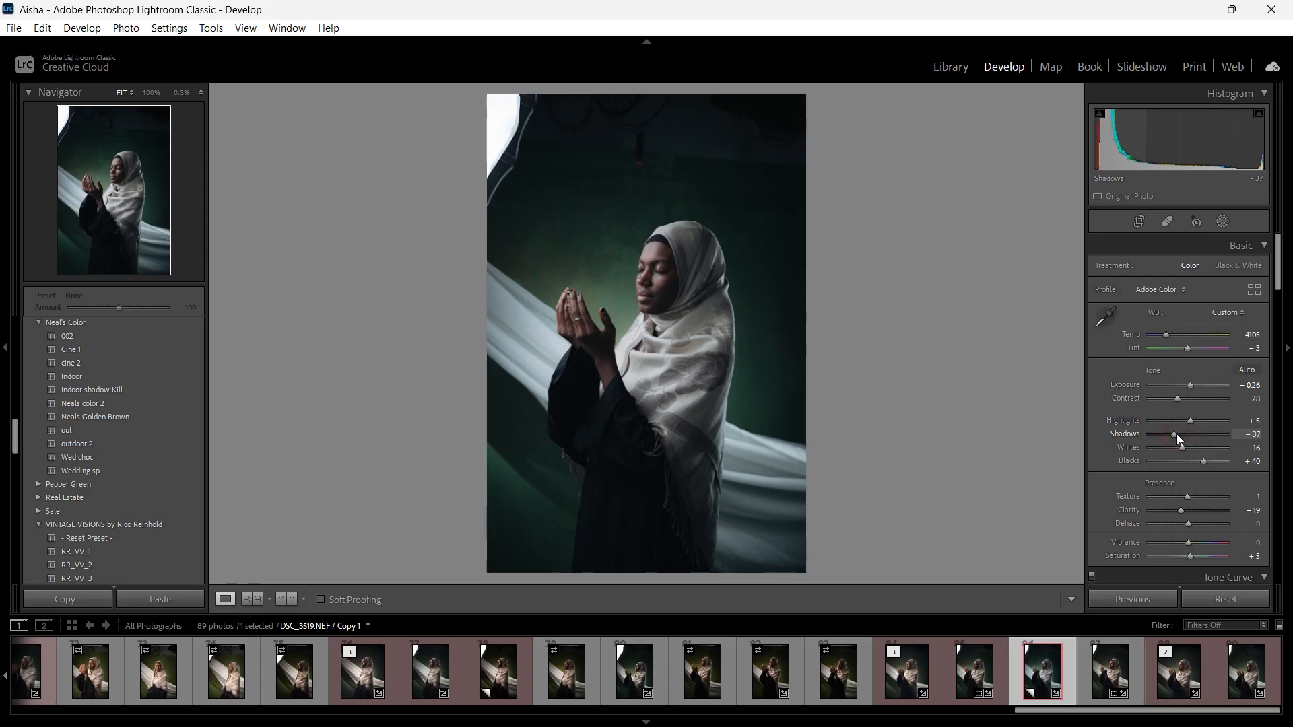
{"action": "left_click_drag", "start_coordinate": [1178, 434], "coordinate": [1186, 434]}
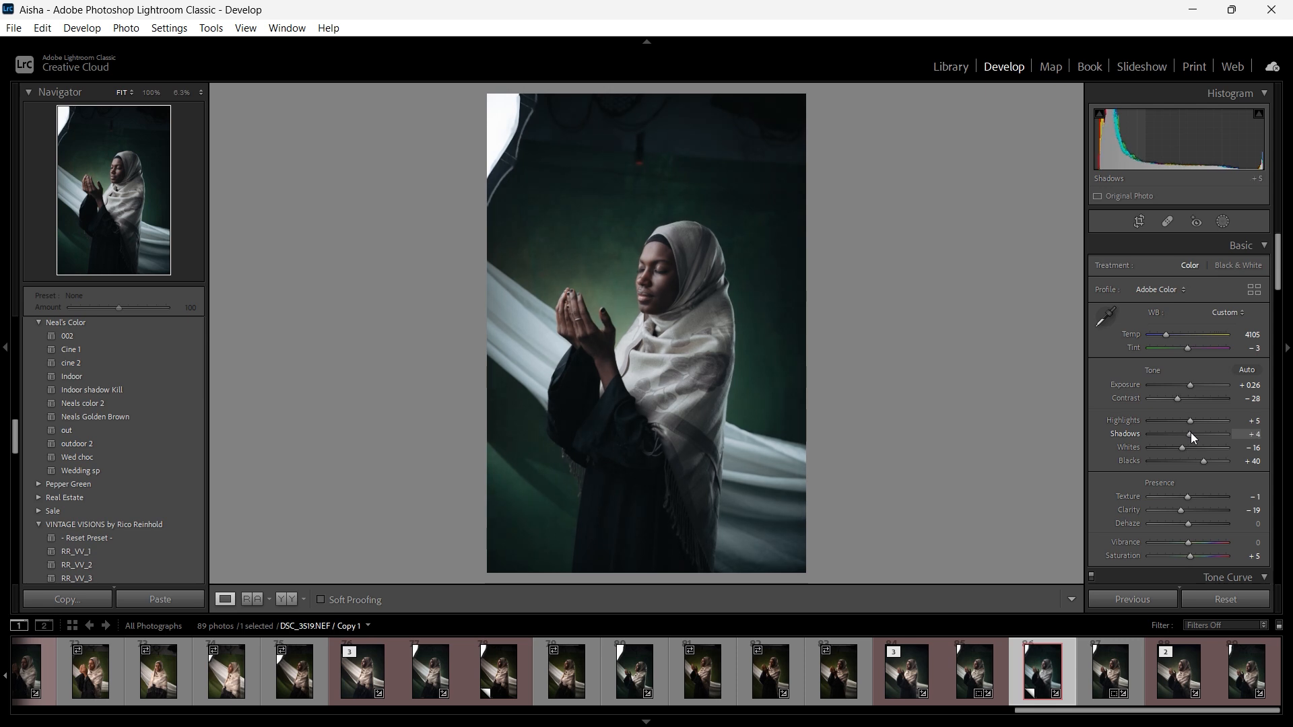
{"action": "left_click_drag", "start_coordinate": [1192, 432], "coordinate": [1190, 434]}
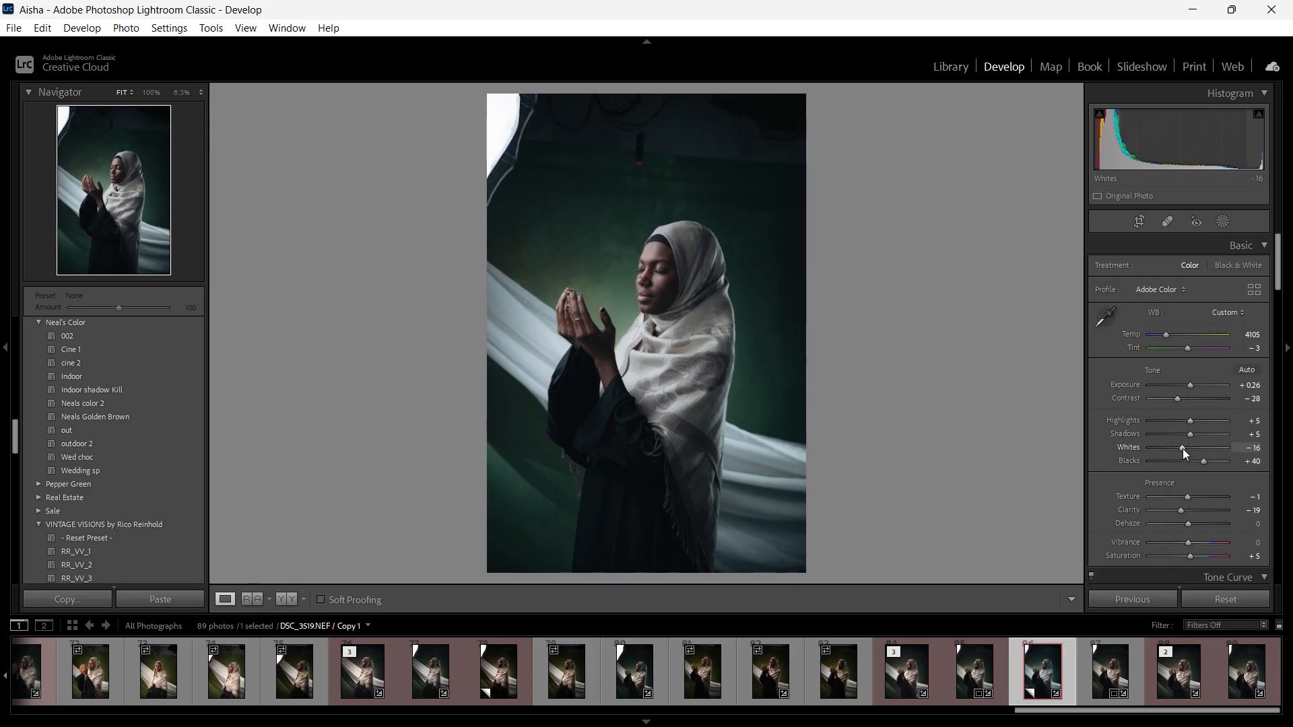
Step: Set Whites to −42 and Blacks to +26
{"action": "left_click_drag", "start_coordinate": [1185, 445], "coordinate": [1170, 451]}
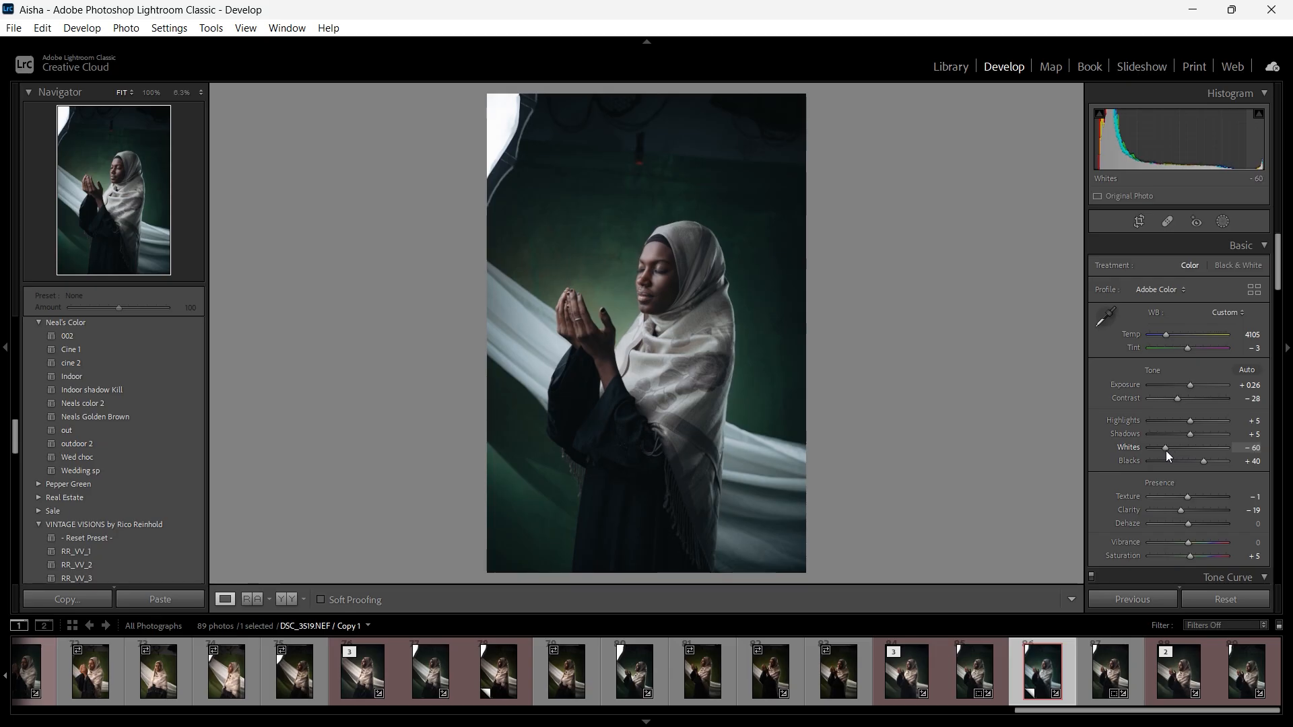
{"action": "left_click_drag", "start_coordinate": [1174, 448], "coordinate": [1174, 447]}
{"action": "left_click_drag", "start_coordinate": [1205, 462], "coordinate": [1198, 462]}
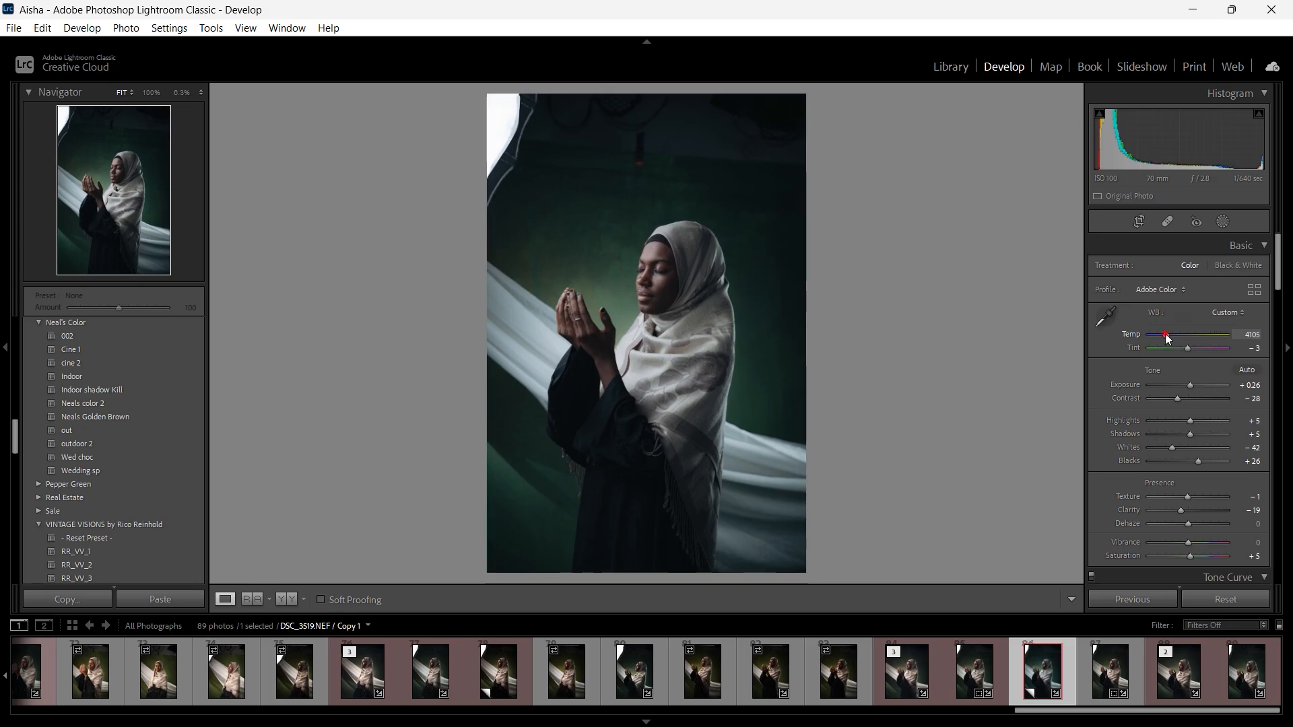
Step: Warm the white balance by setting the temperature to 5070
{"action": "left_click_drag", "start_coordinate": [1168, 334], "coordinate": [1169, 335]}
{"action": "left_click_drag", "start_coordinate": [1170, 339], "coordinate": [1174, 332]}
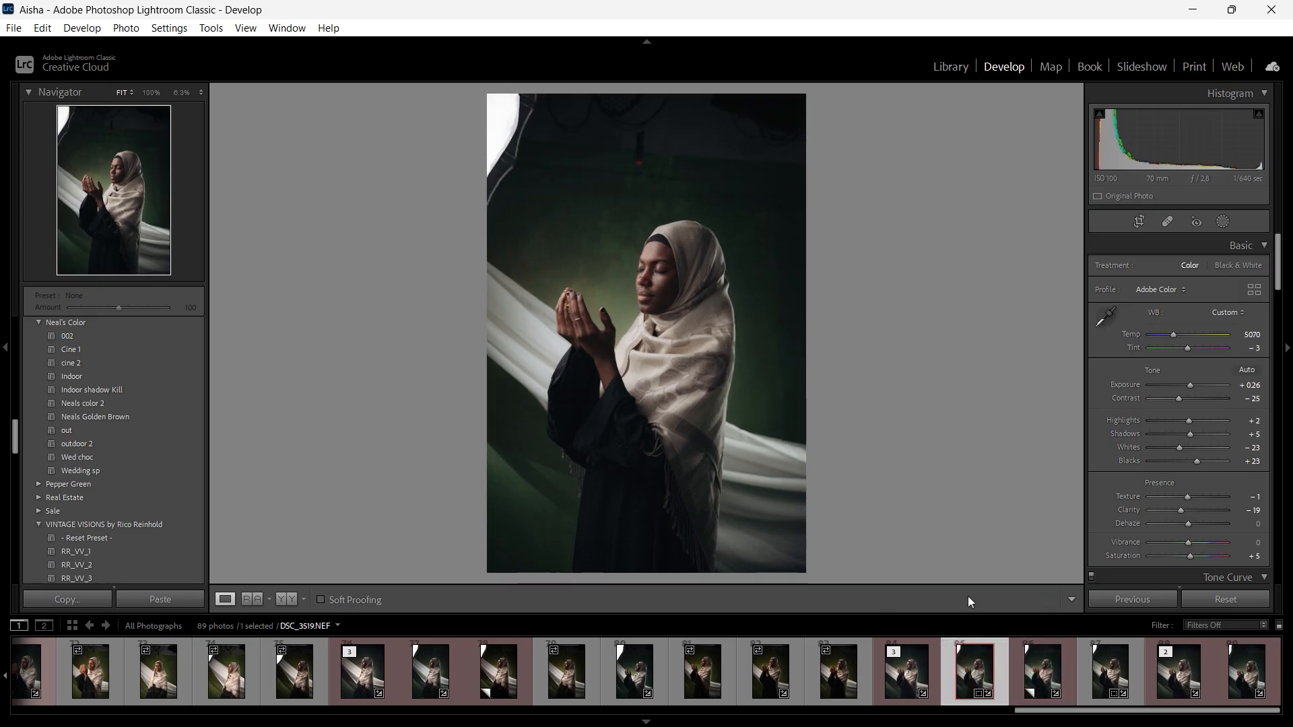
Step: Compare the newly graded DSC_3519.NEF Copy 1 with the ungraded, graded and retouched versions of DSC_3513
{"action": "left_click", "coordinate": [1032, 677]}
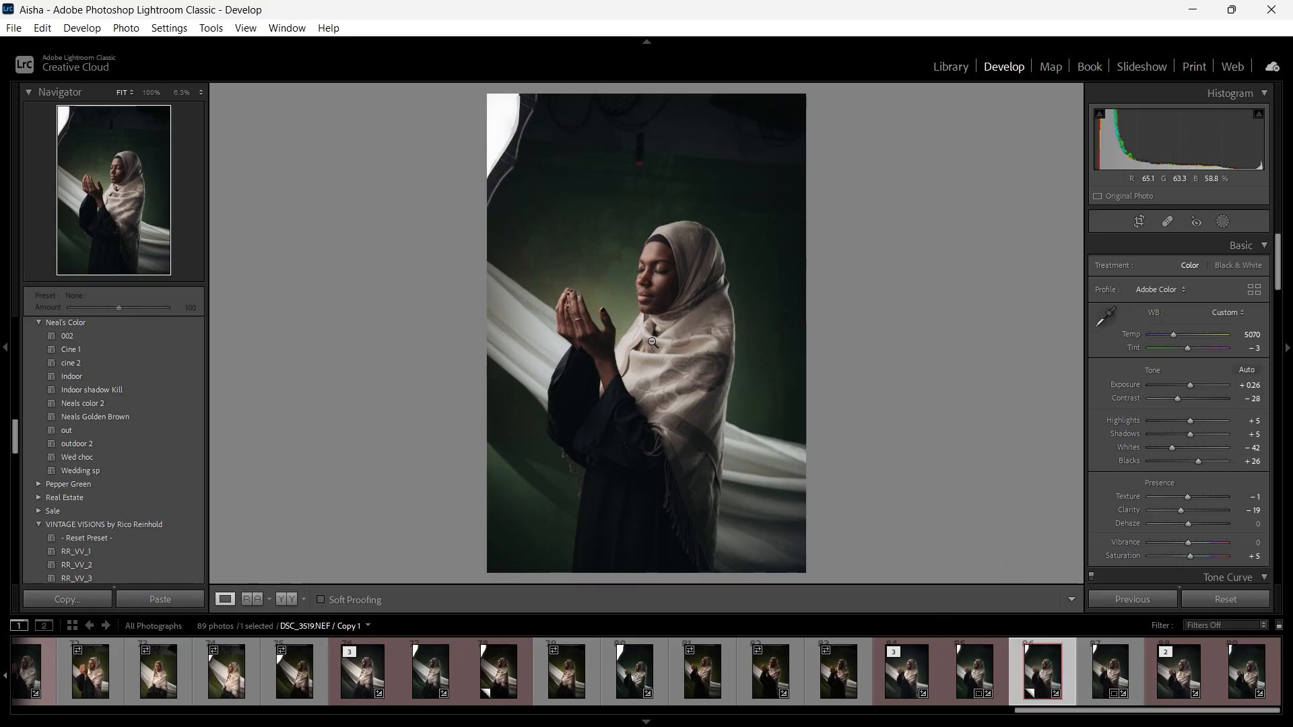
{"action": "left_click", "coordinate": [498, 670]}
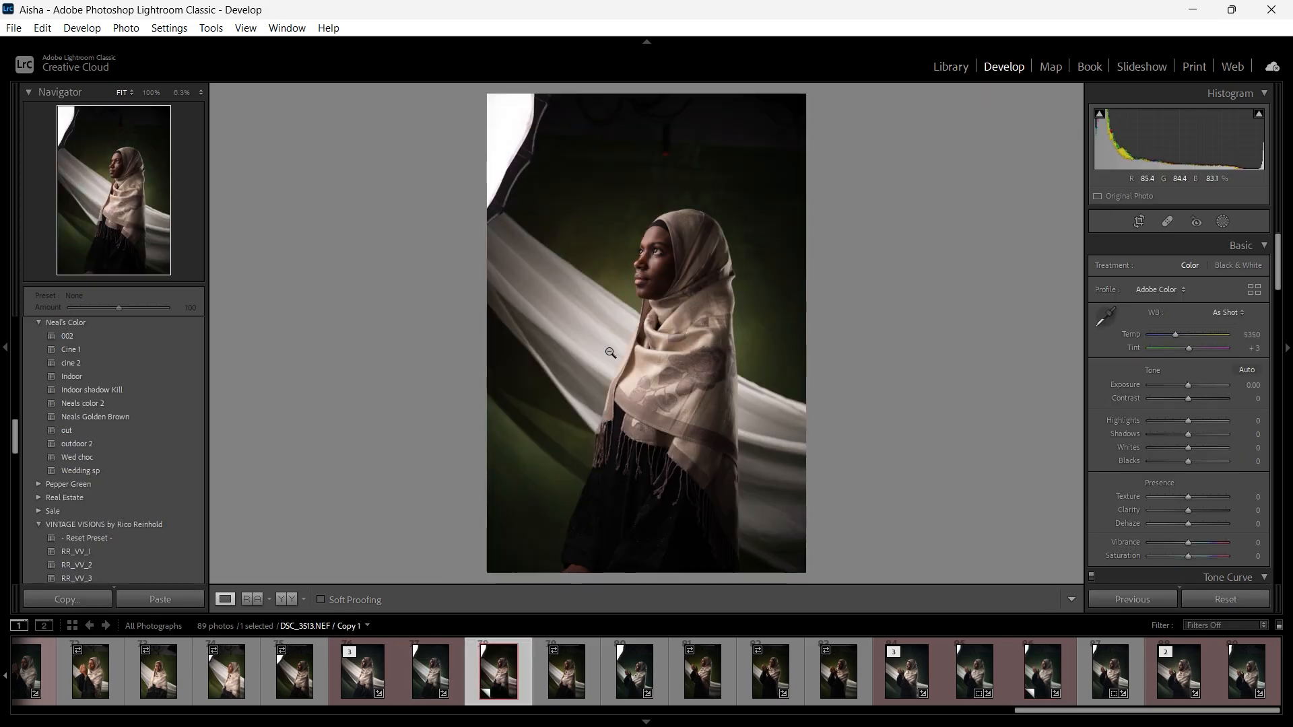
{"action": "left_click", "coordinate": [430, 670]}
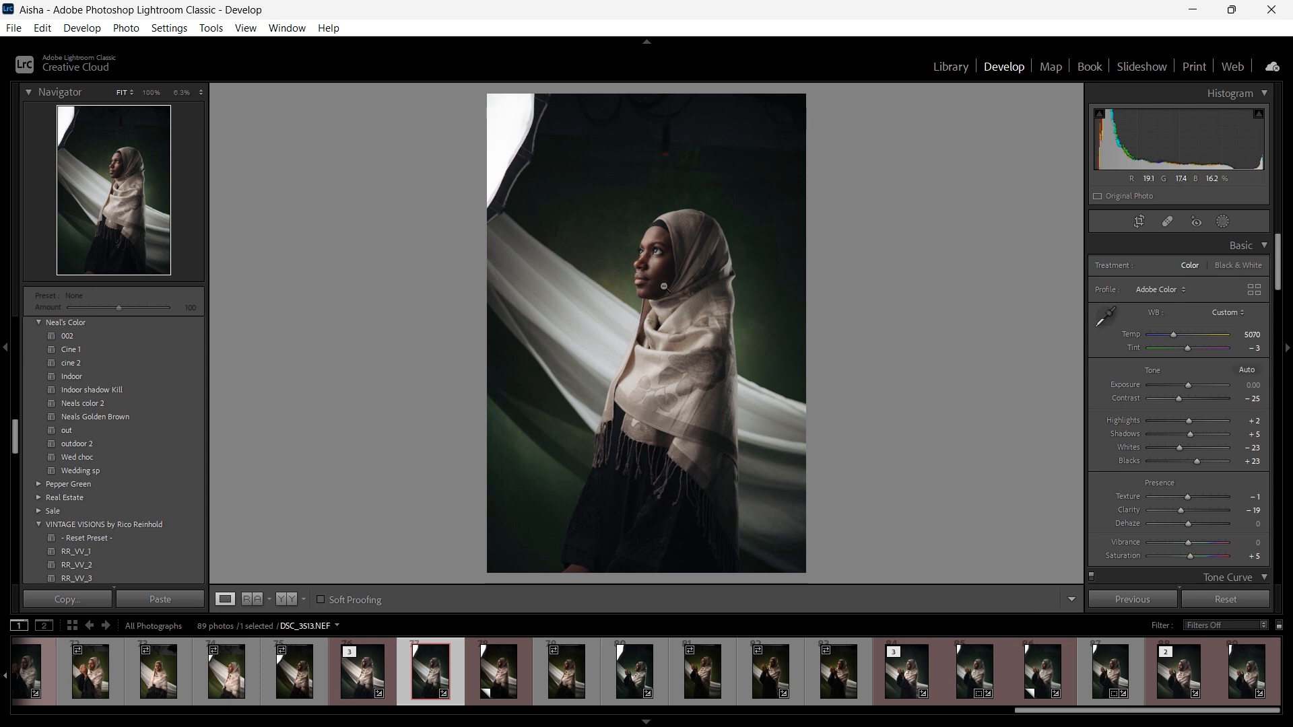
{"action": "left_click", "coordinate": [377, 674]}
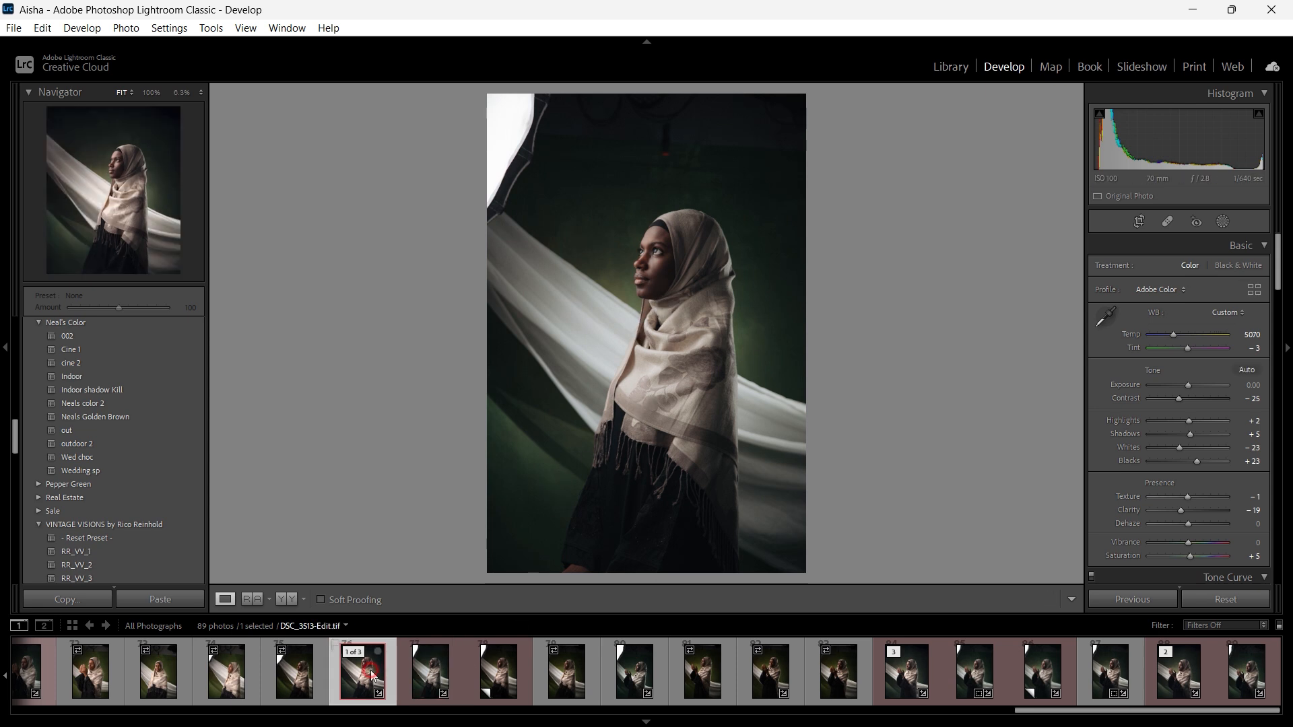
{"action": "left_click", "coordinate": [512, 681]}
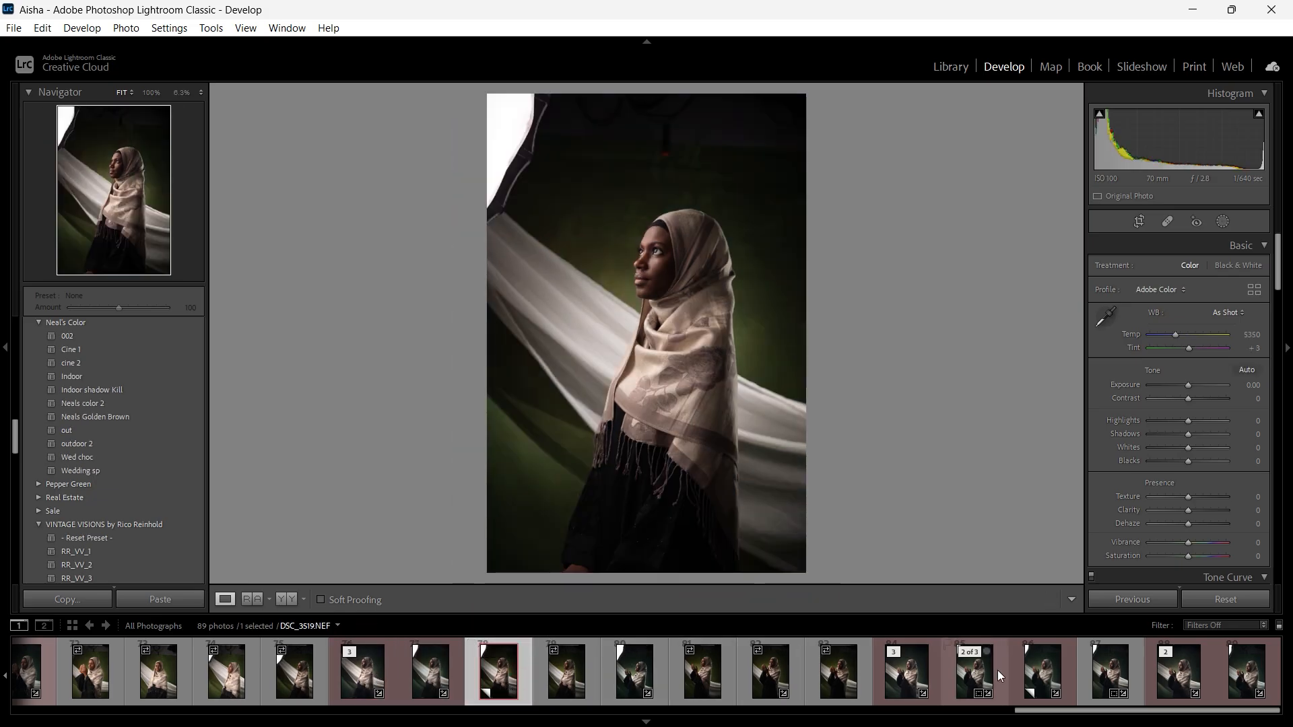
{"action": "left_click", "coordinate": [1042, 678]}
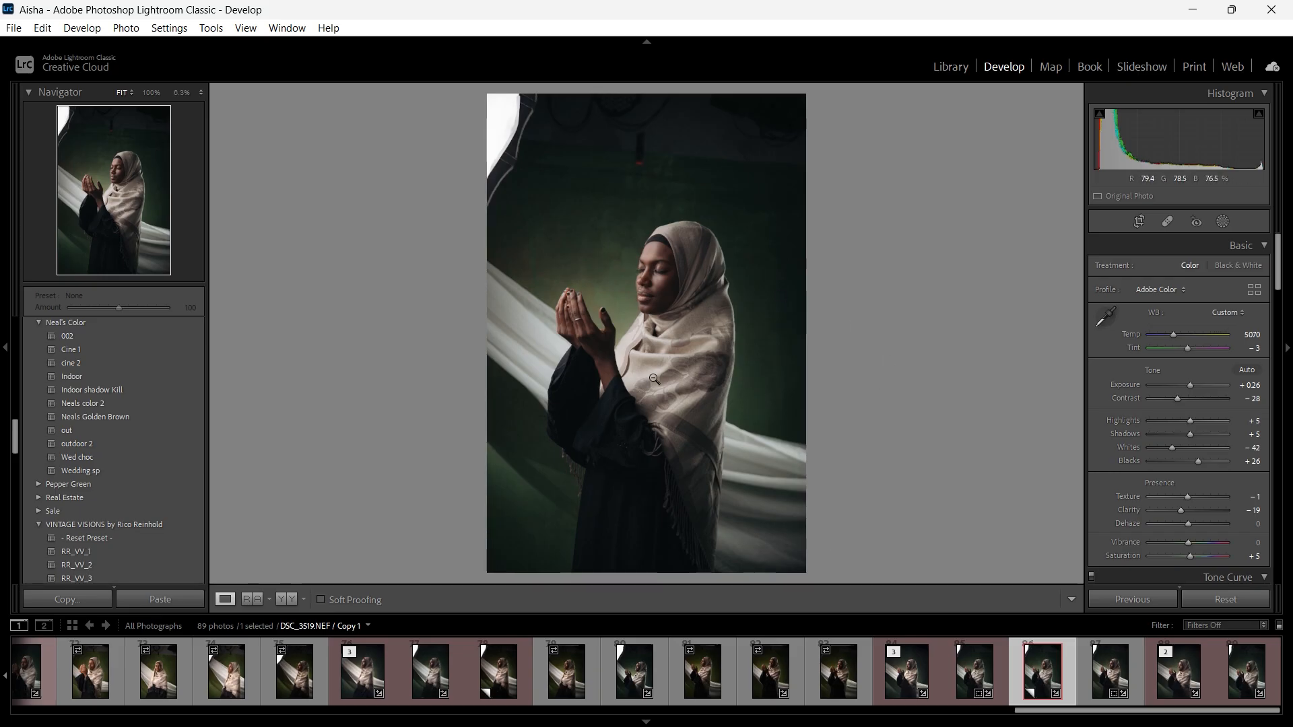
Step: Copy the develop settings from DSC_3519.NEF Copy 1 and paste them onto DSC_3513.NEF Copy 1
{"action": "left_click", "coordinate": [42, 600]}
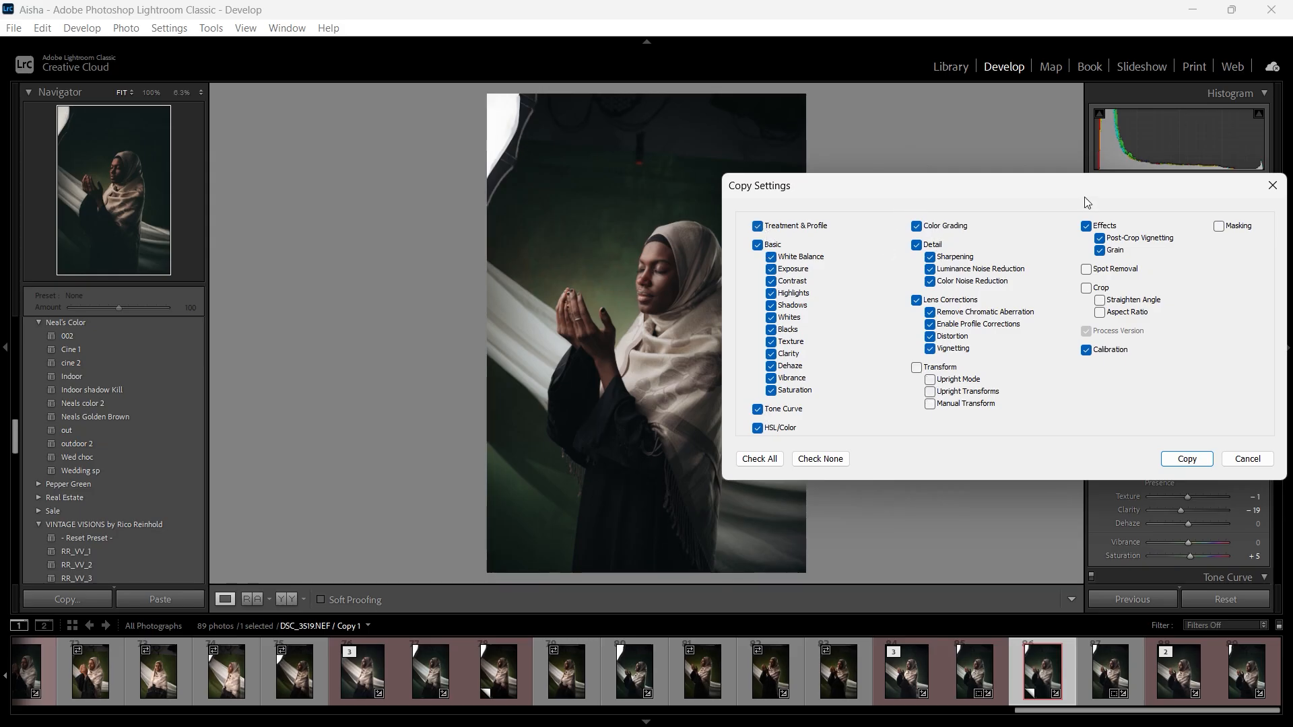
{"action": "left_click", "coordinate": [1187, 459]}
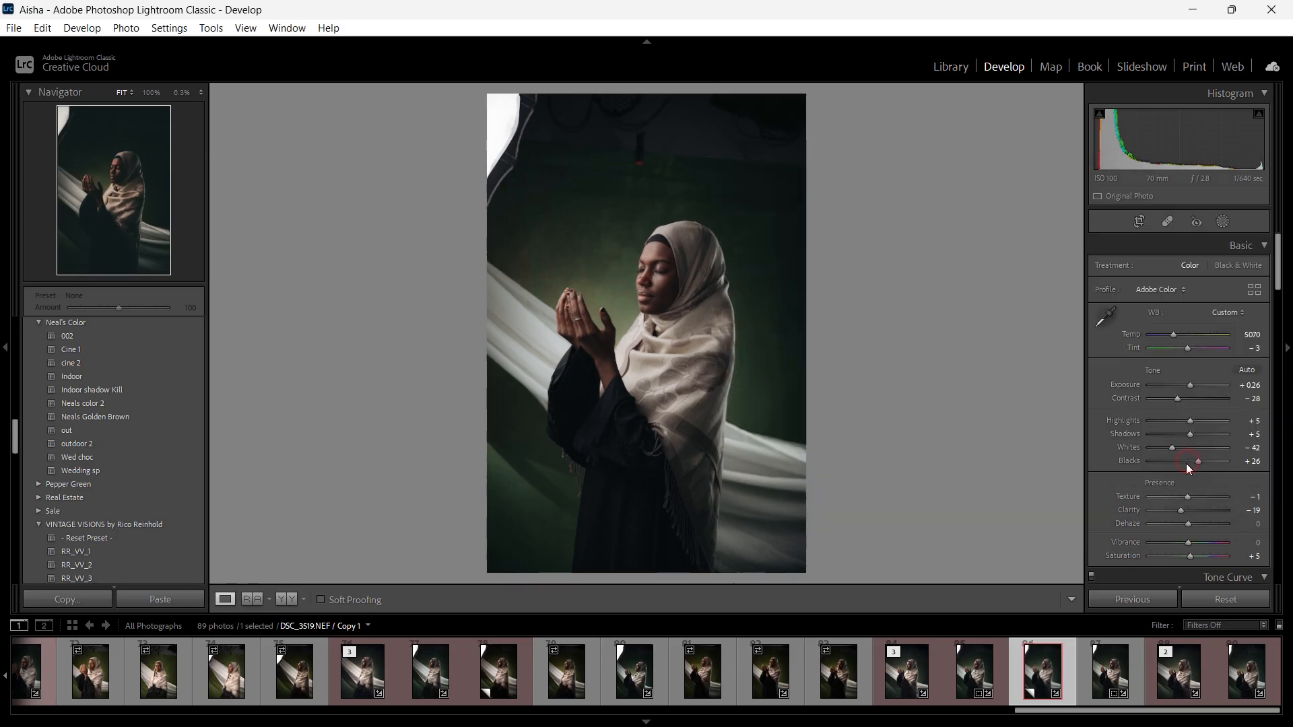
{"action": "left_click", "coordinate": [499, 682]}
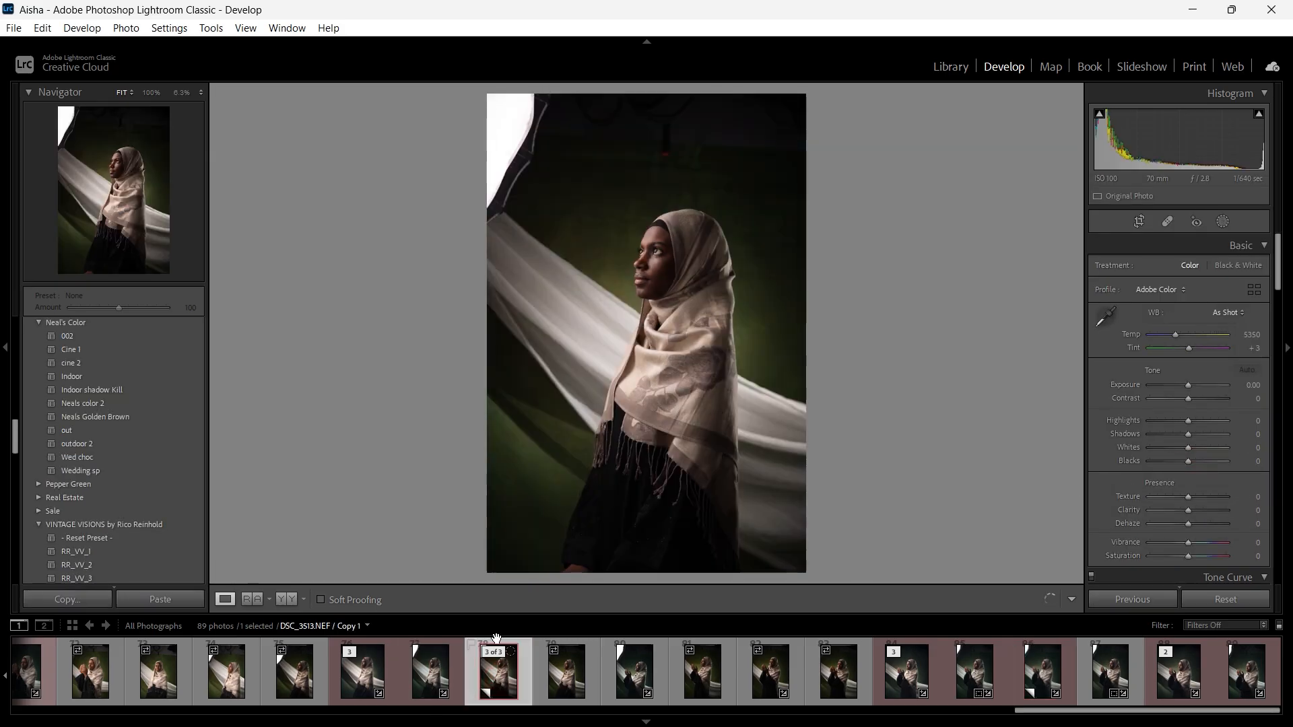
{"action": "left_click", "coordinate": [192, 600]}
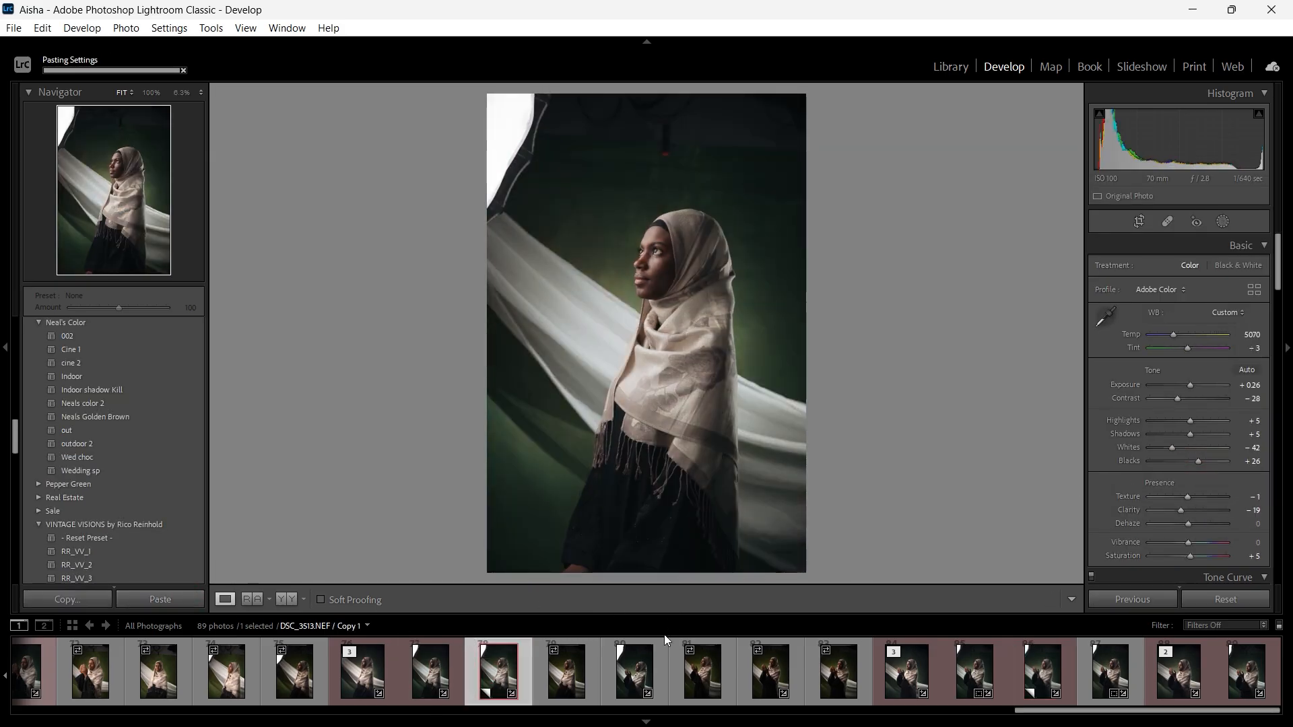
Step: Reset the Exposure of DSC_3513.NEF Copy 1 to 0.00
{"action": "key", "text": "ctrl+apostrophe"}
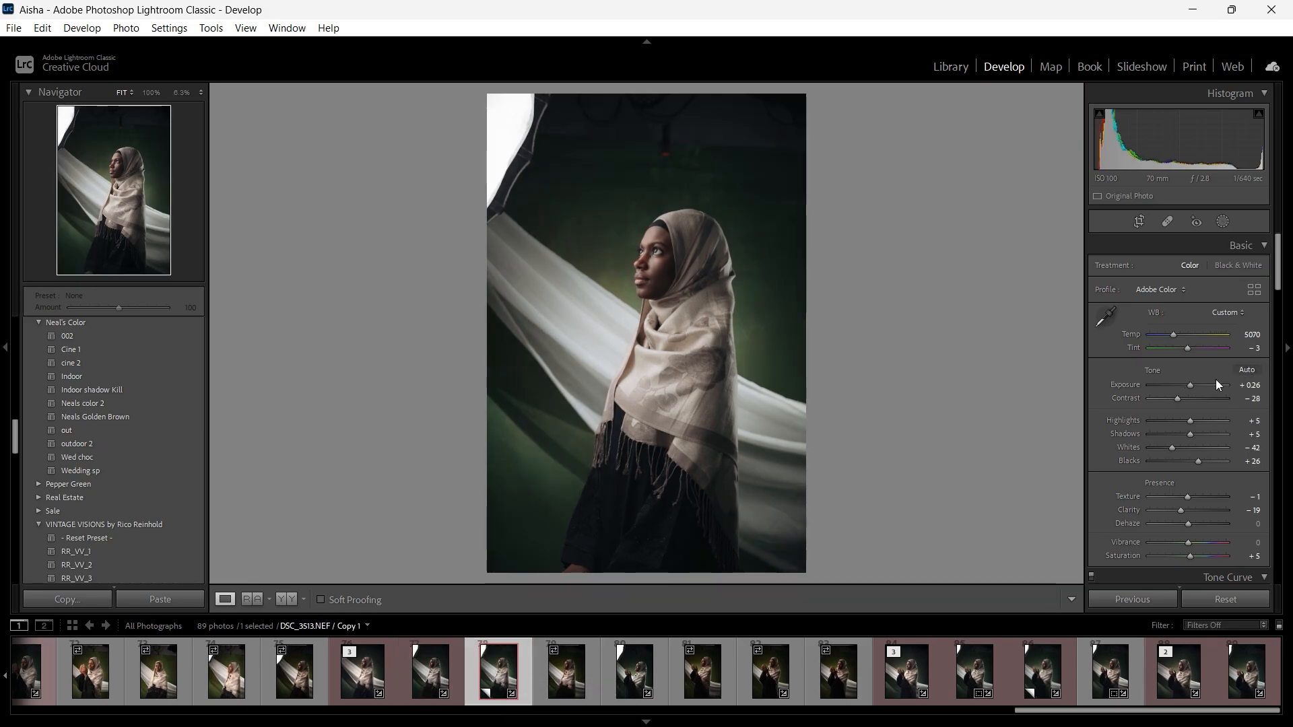
{"action": "left_click_drag", "start_coordinate": [1192, 385], "coordinate": [1189, 385]}
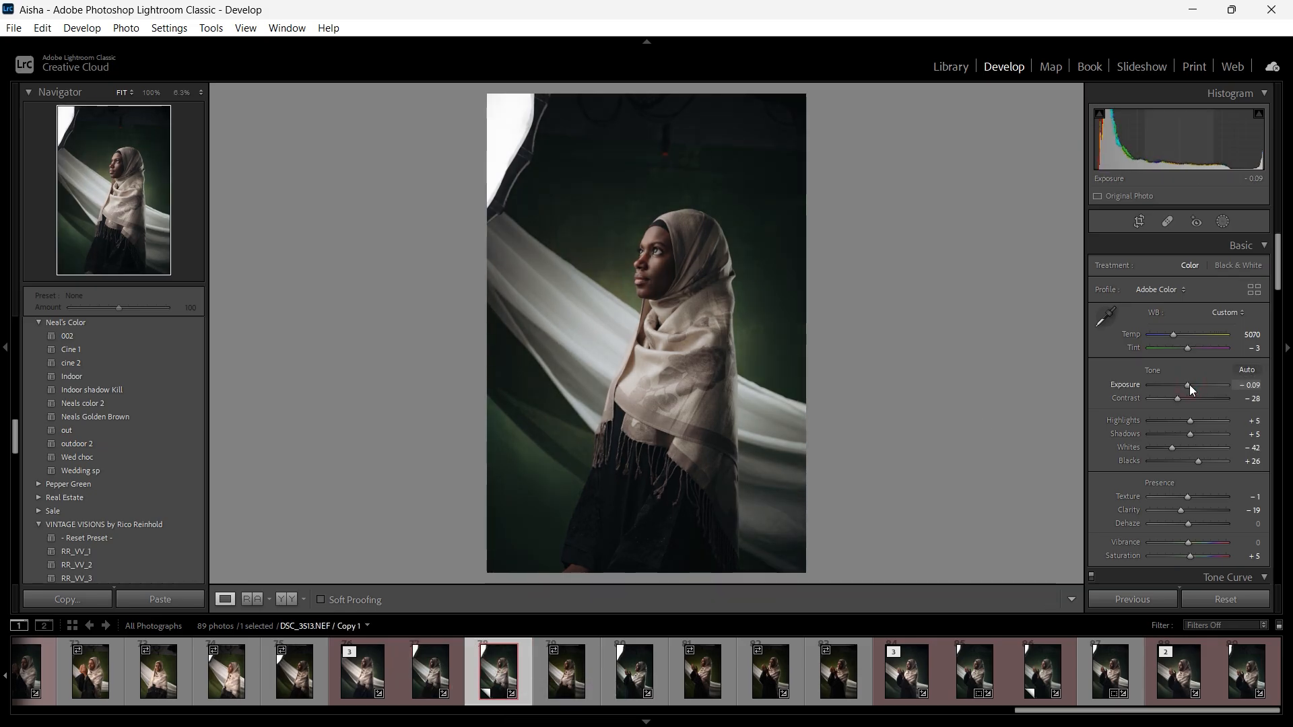
{"action": "double_click", "coordinate": [1190, 385]}
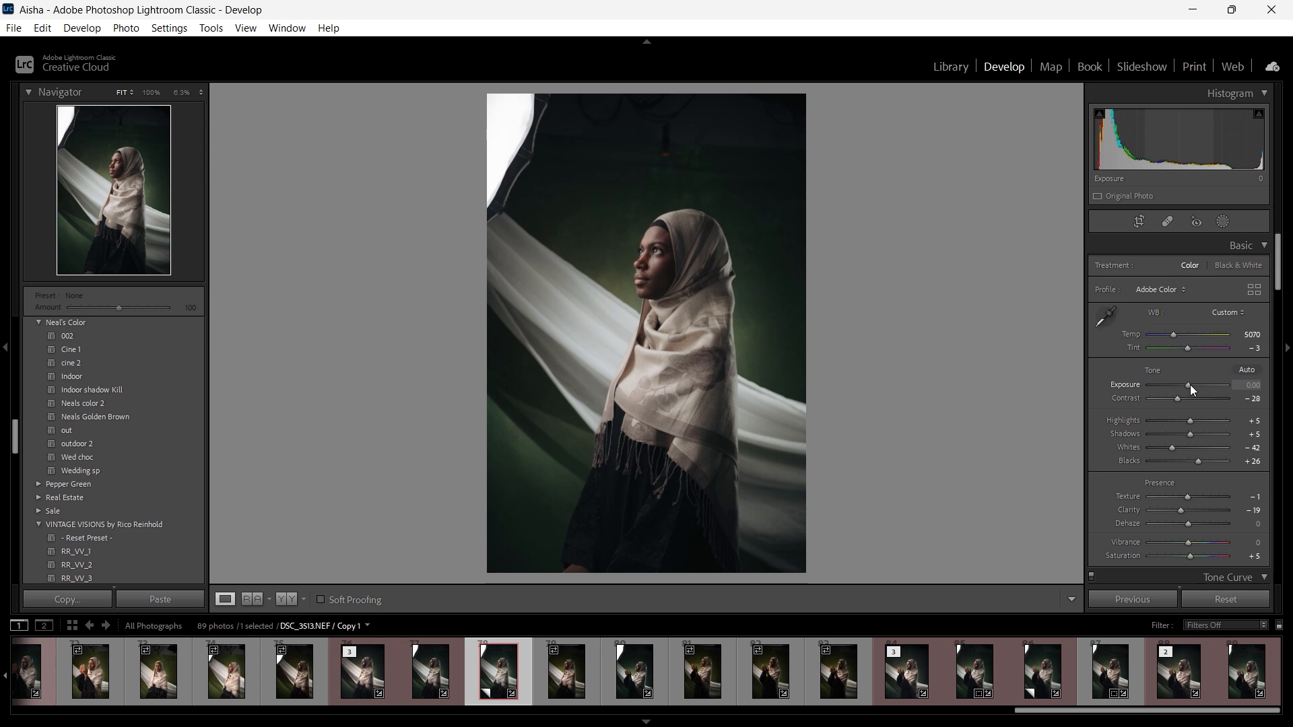
Step: Compare DSC_3513.NEF Copy 1 with the earlier graded version of the same photo
{"action": "left_click", "coordinate": [427, 674]}
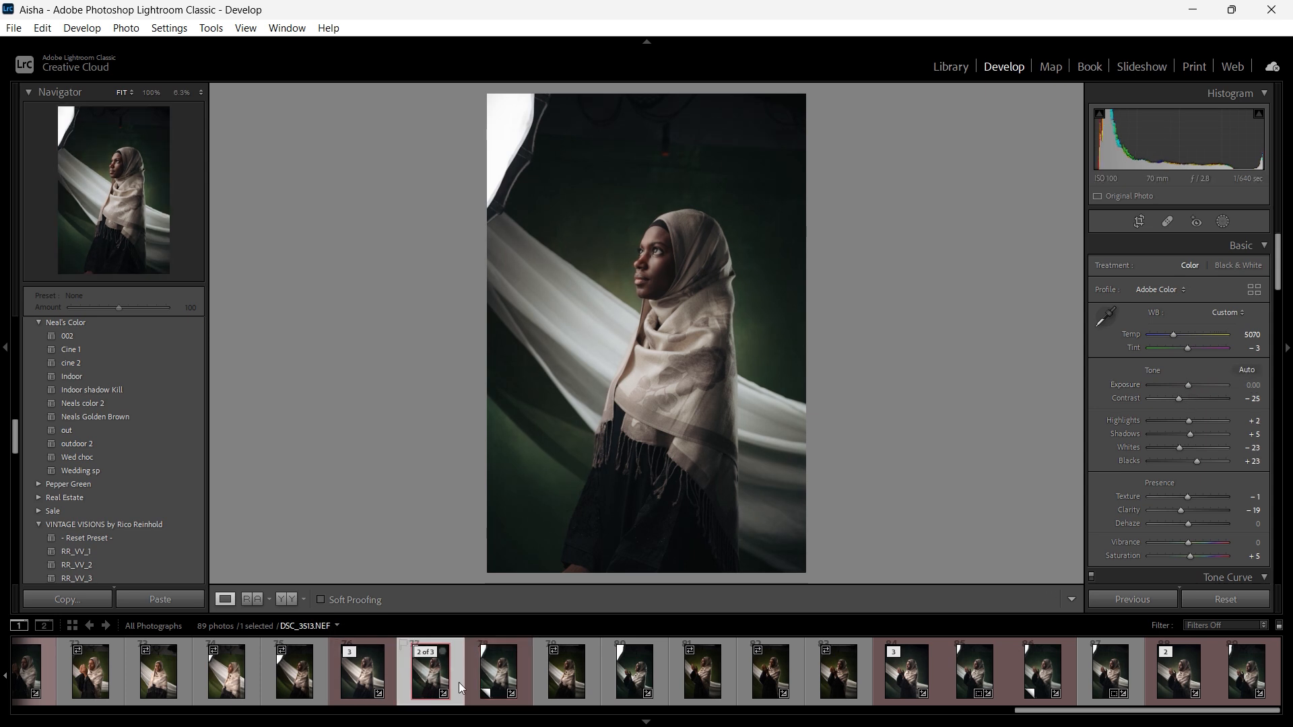
{"action": "left_click", "coordinate": [509, 679]}
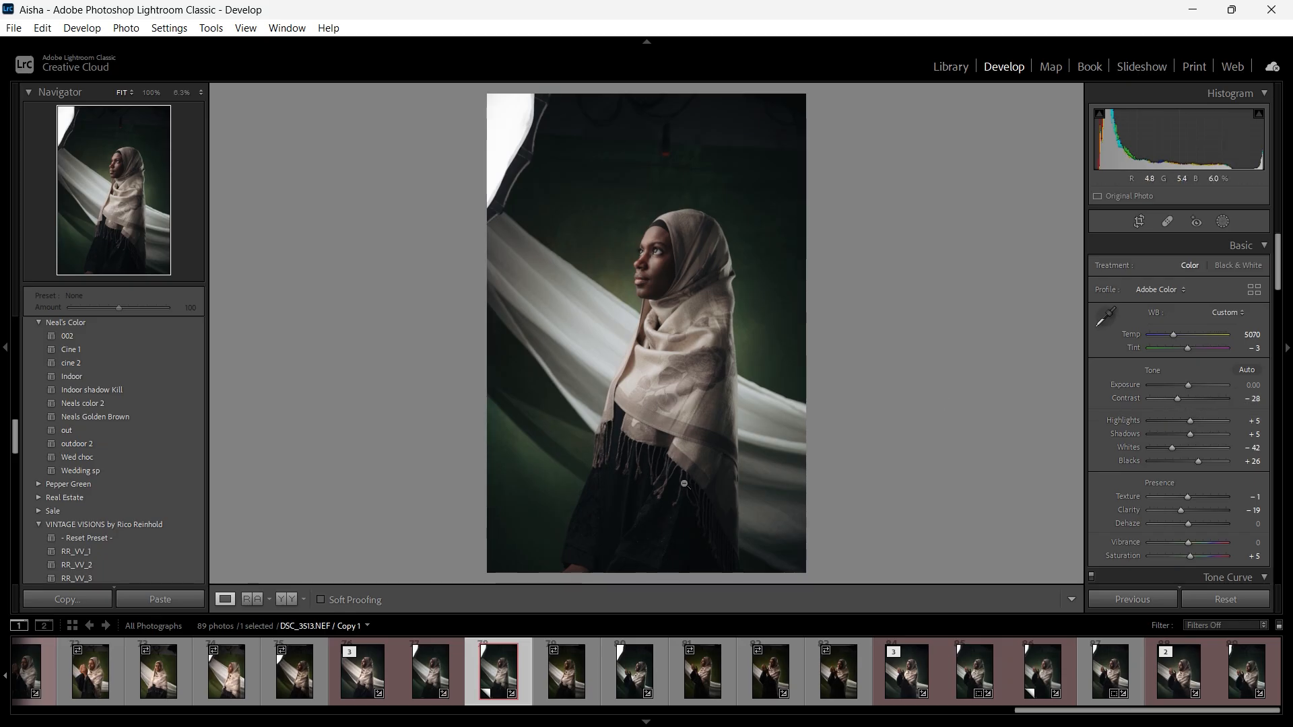
Step: Open DSC_3480.NEF Copy 1, reset its develop settings and apply the Neals Golden Brown preset
{"action": "left_click_drag", "start_coordinate": [1064, 711], "coordinate": [568, 697]}
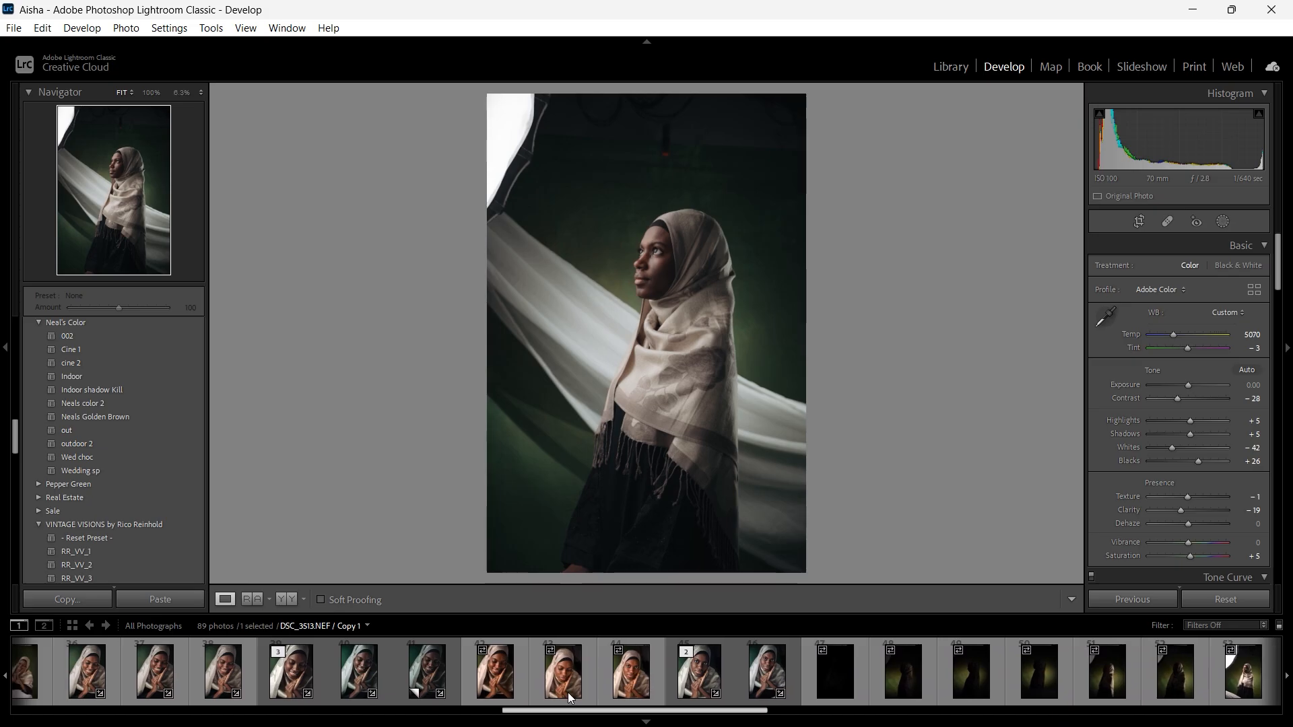
{"action": "left_click", "coordinate": [361, 672]}
{"action": "left_click", "coordinate": [428, 671]}
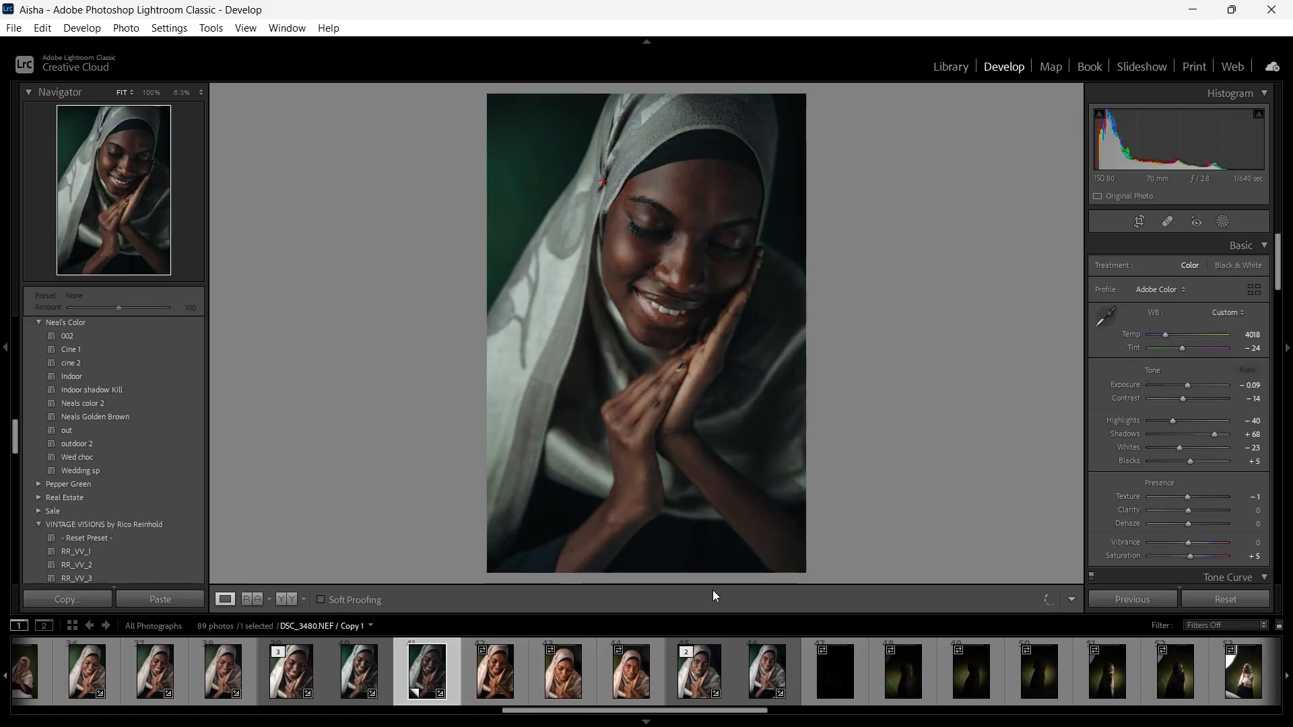
{"action": "left_click", "coordinate": [1225, 601]}
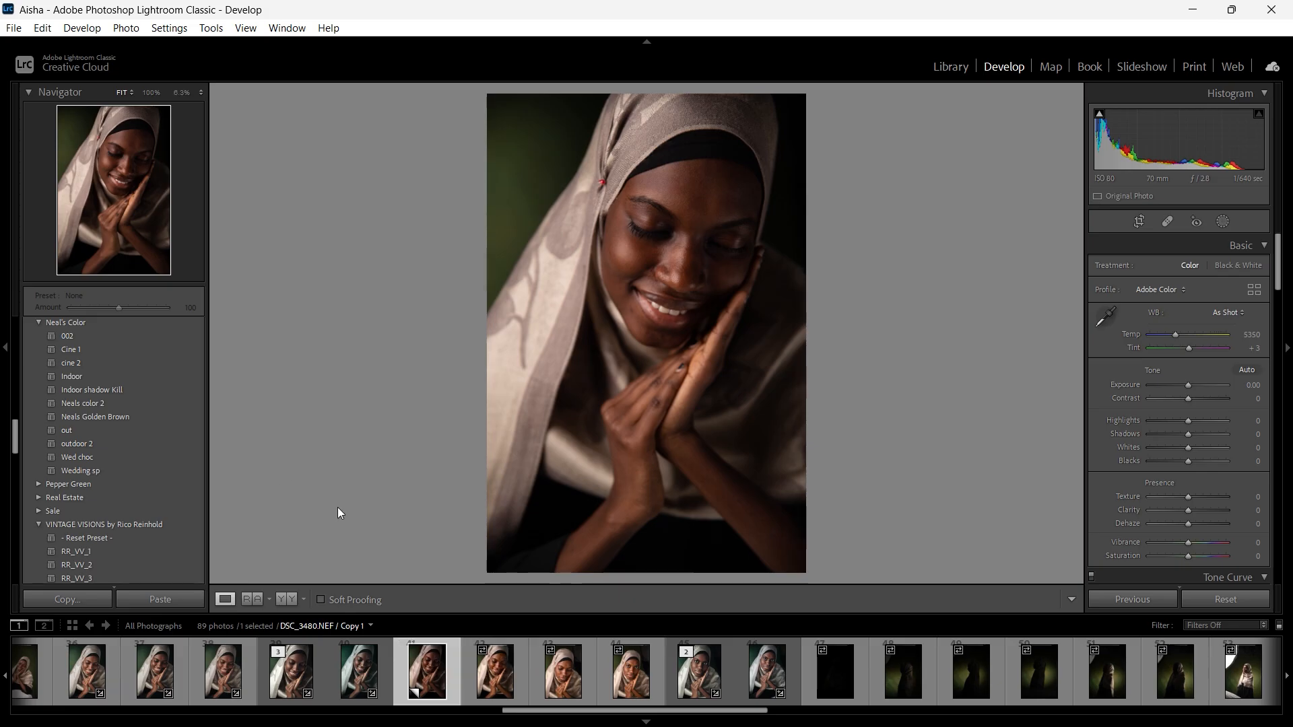
{"action": "left_click", "coordinate": [118, 417]}
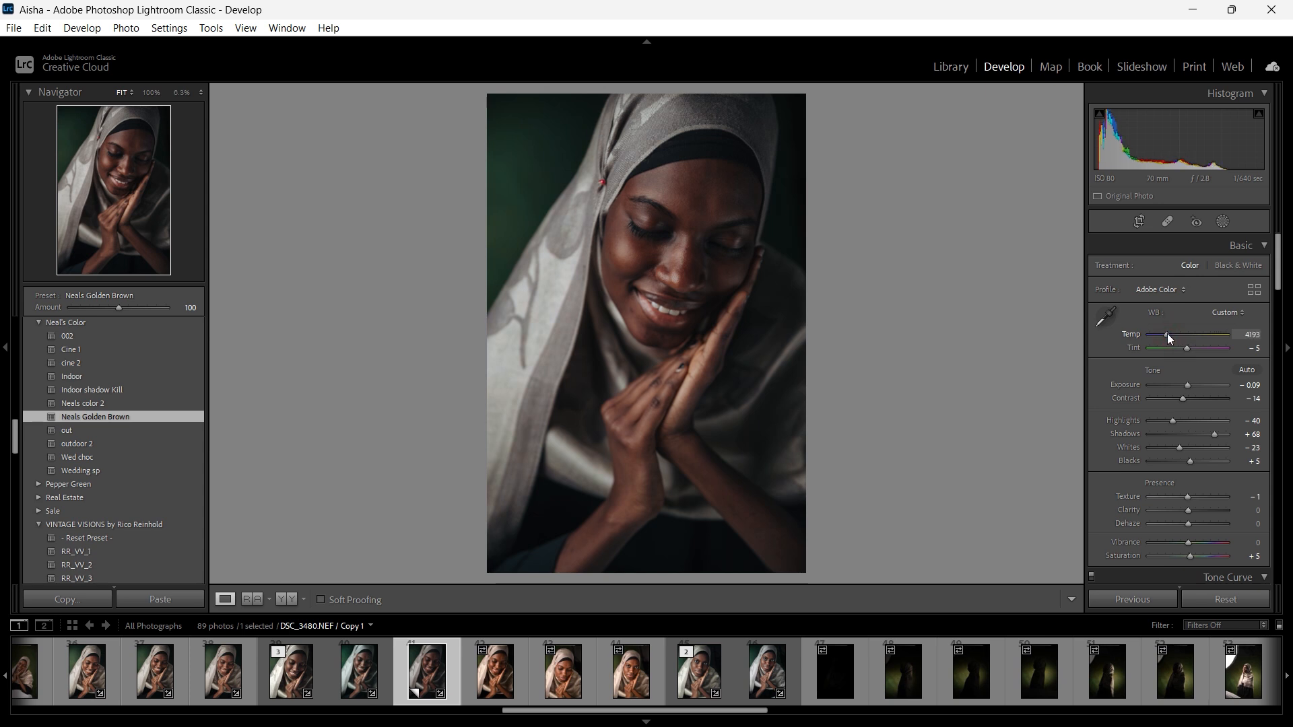
Step: Set the white balance to Temp 4018 and Tint -24, and raise the Exposure to +0.44
{"action": "left_click_drag", "start_coordinate": [1167, 335], "coordinate": [1166, 334]}
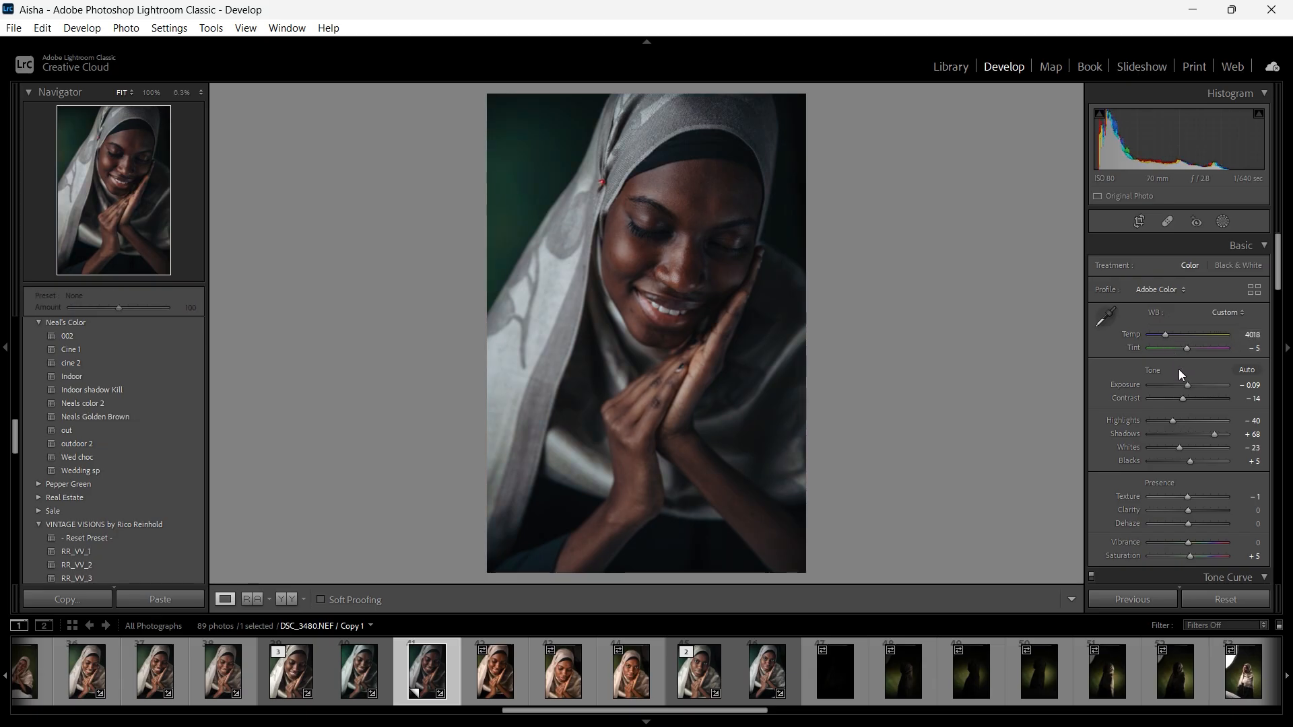
{"action": "left_click_drag", "start_coordinate": [1189, 347], "coordinate": [1186, 349]}
{"action": "left_click_drag", "start_coordinate": [1187, 385], "coordinate": [1194, 384]}
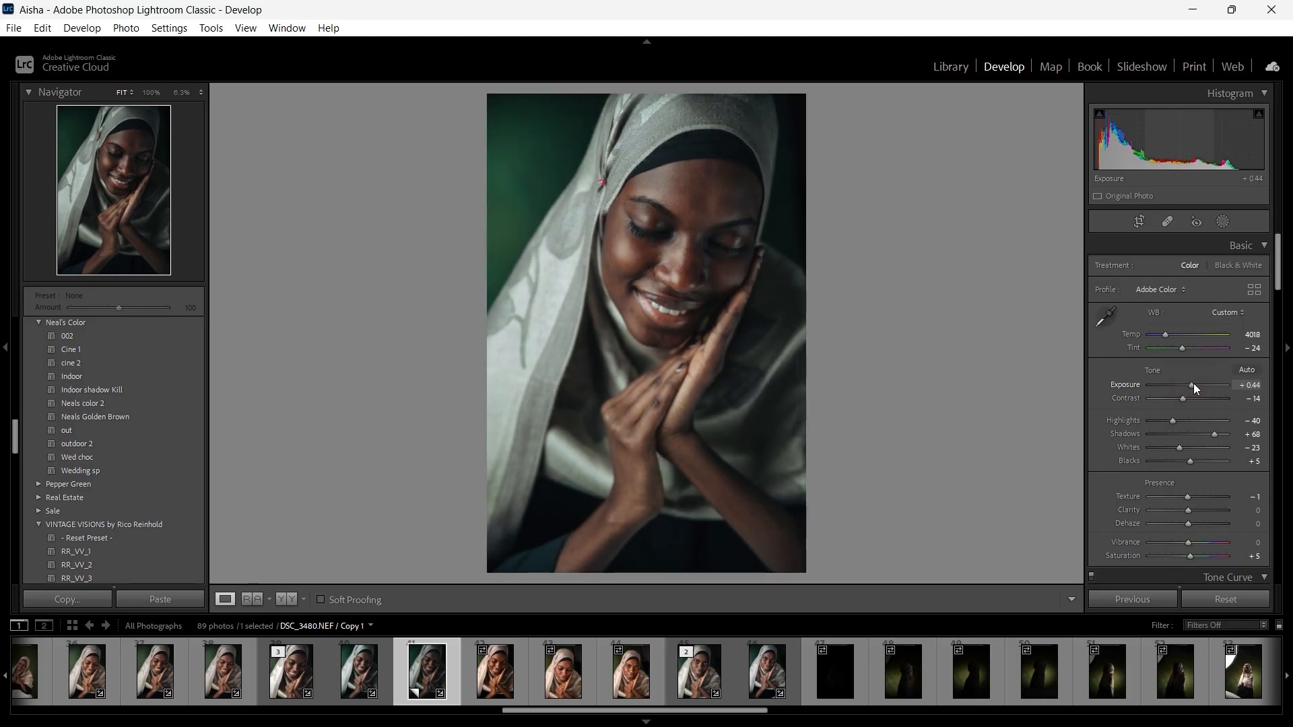
{"action": "left_click_drag", "start_coordinate": [1192, 382], "coordinate": [1190, 387]}
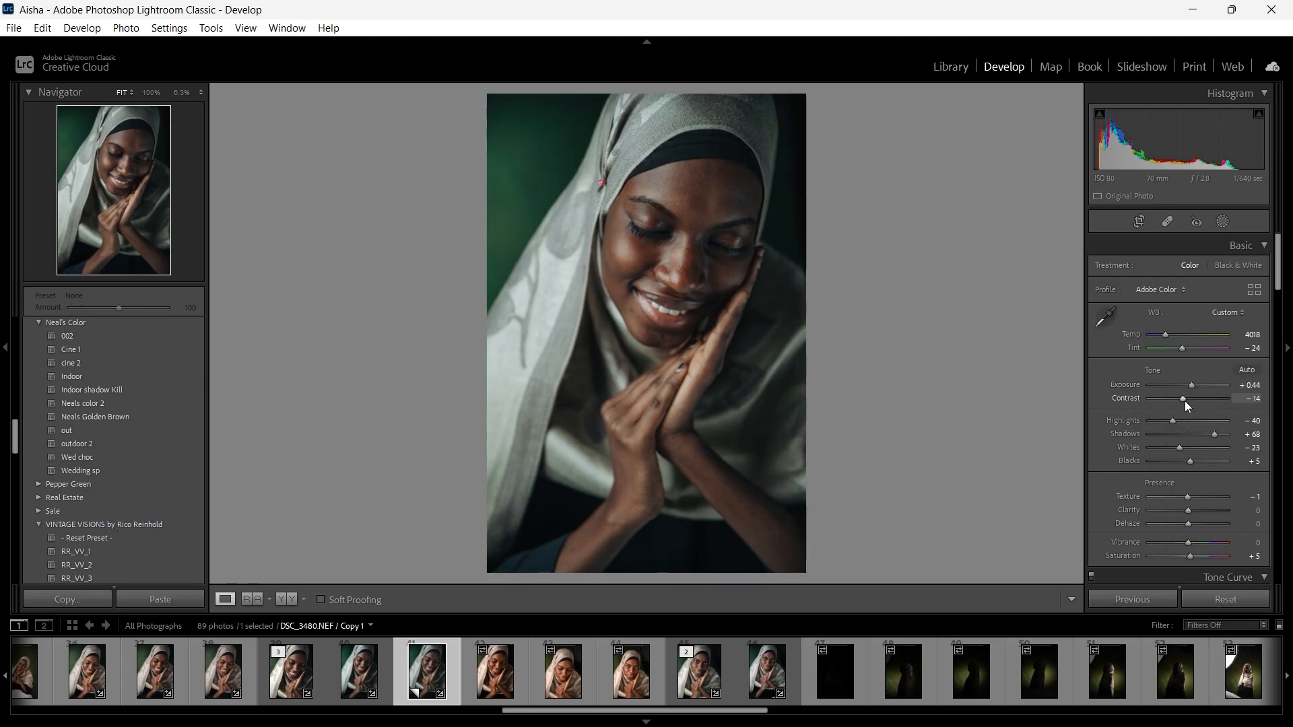
{"action": "left_click_drag", "start_coordinate": [1185, 400], "coordinate": [1187, 399]}
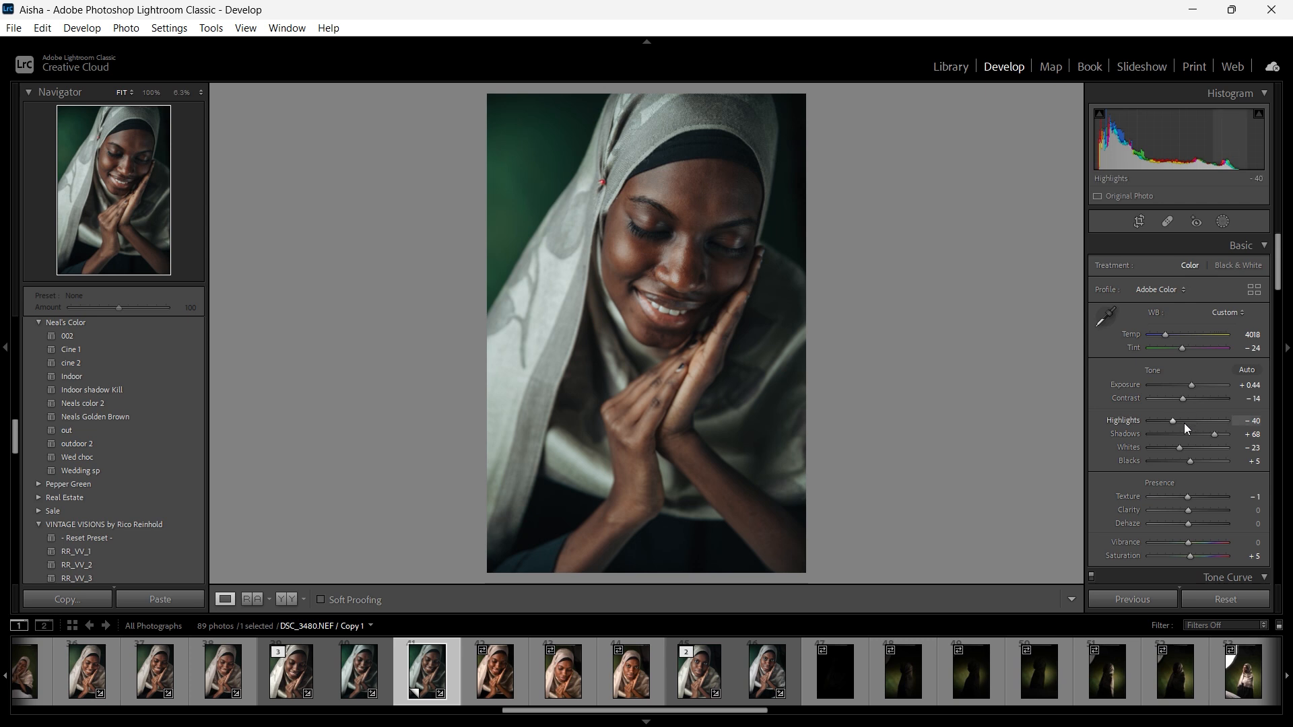
Step: Set Highlights to +2, Shadows to +25, Whites to -19 and Blacks to +25
{"action": "left_click_drag", "start_coordinate": [1174, 420], "coordinate": [1190, 421]}
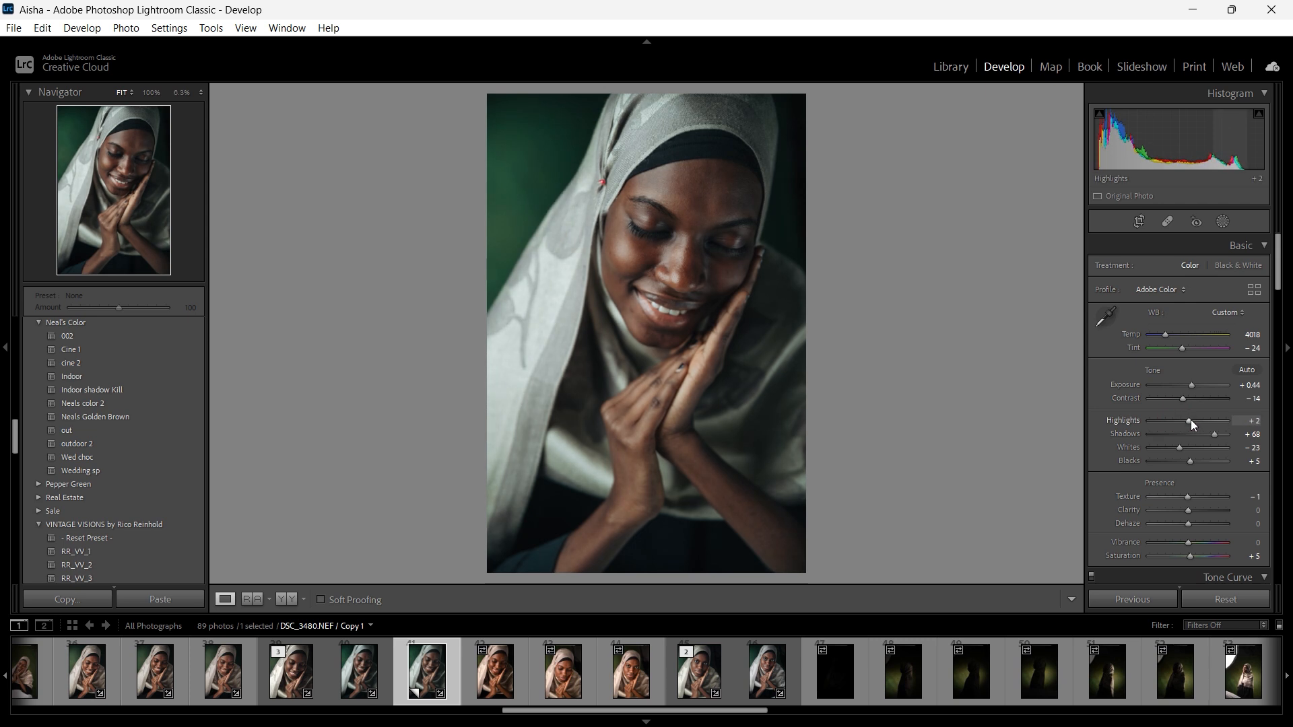
{"action": "left_click_drag", "start_coordinate": [1215, 434], "coordinate": [1201, 438]}
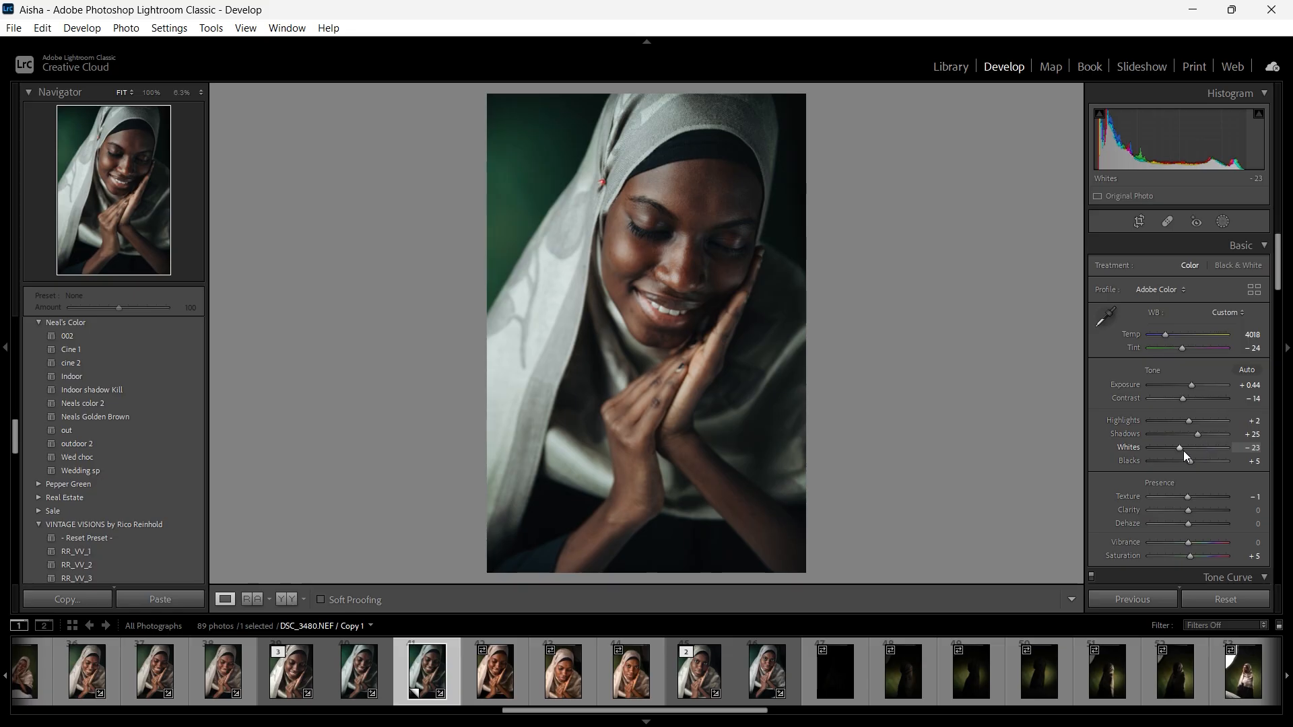
{"action": "left_click_drag", "start_coordinate": [1180, 449], "coordinate": [1182, 451]}
{"action": "left_click_drag", "start_coordinate": [1191, 462], "coordinate": [1199, 461]}
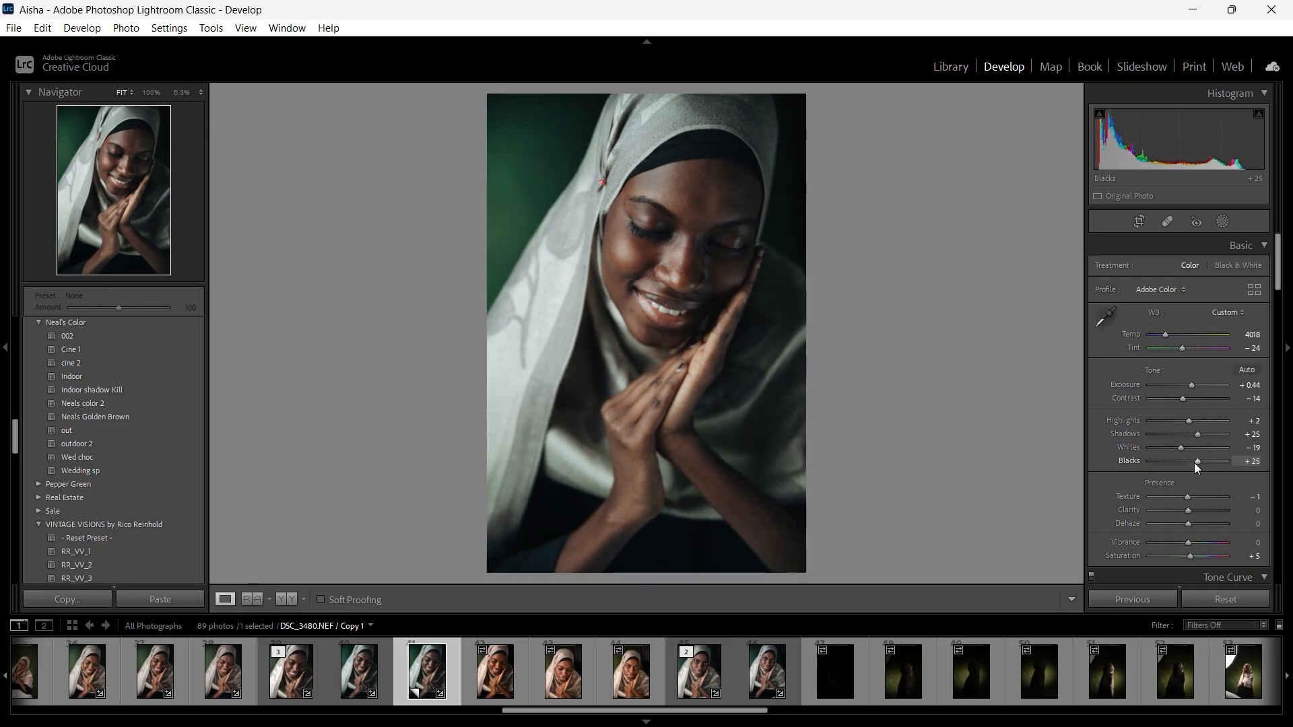
Step: Compare DSC_3480.NEF Copy 1 with the earlier graded and retouched versions of the same portrait
{"action": "left_click", "coordinate": [356, 674]}
{"action": "left_click", "coordinate": [433, 685]}
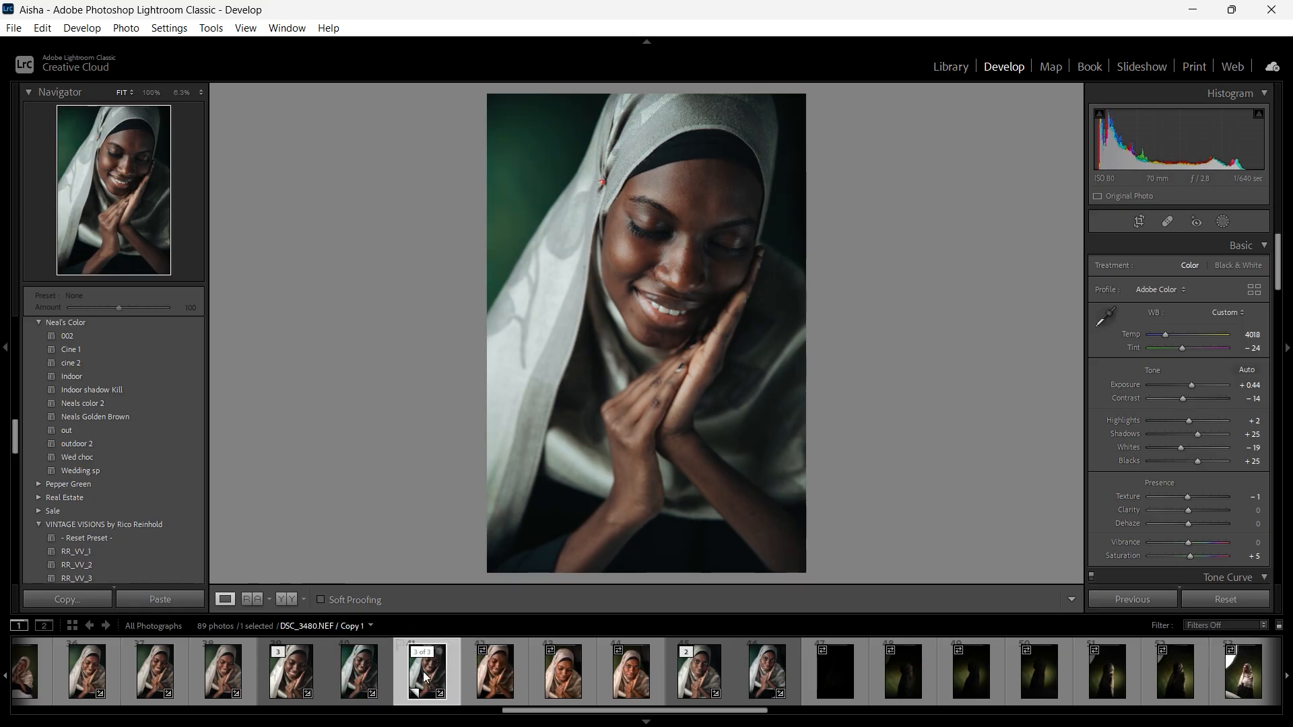
{"action": "left_click", "coordinate": [358, 674]}
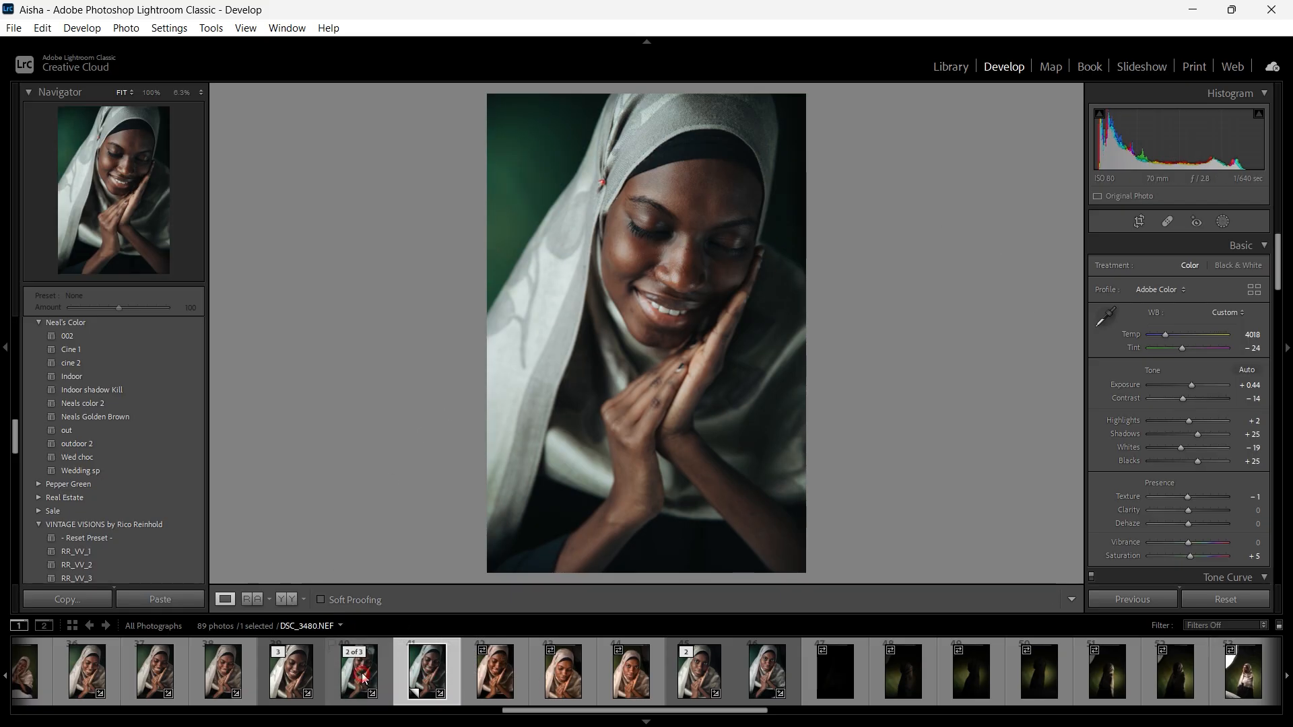
{"action": "left_click", "coordinate": [303, 673]}
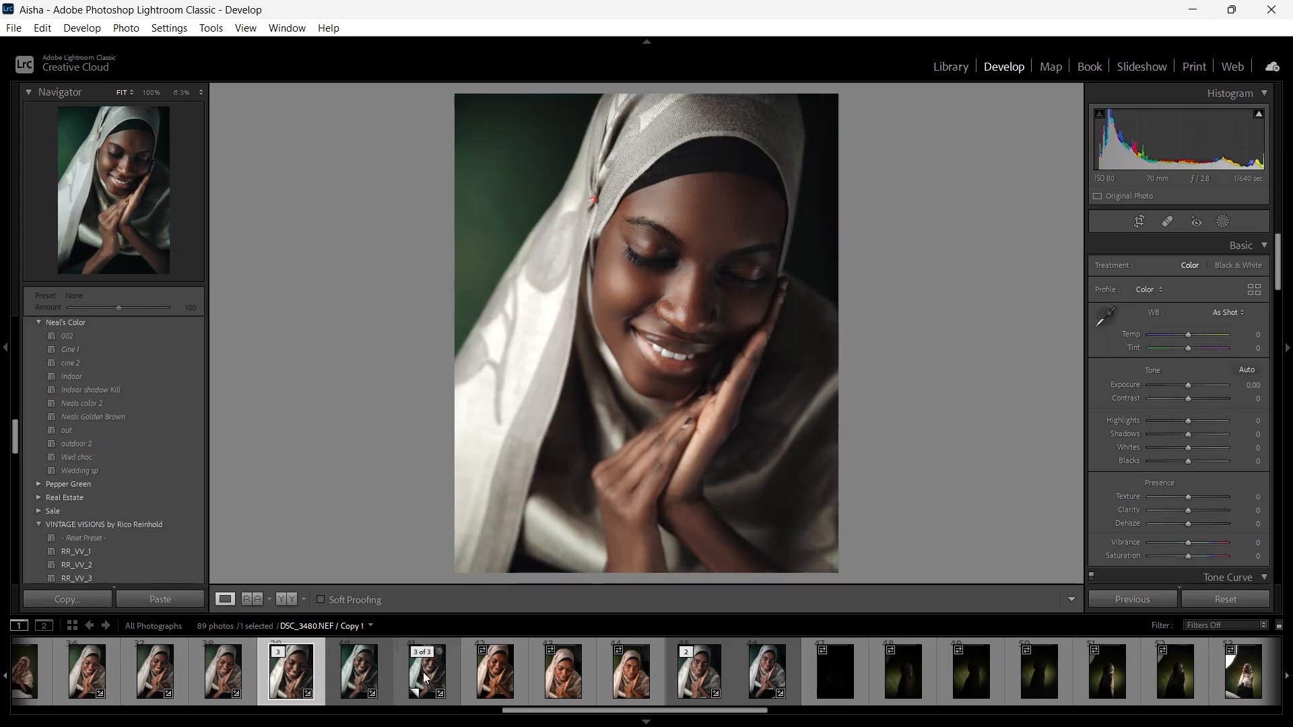
{"action": "left_click", "coordinate": [426, 677]}
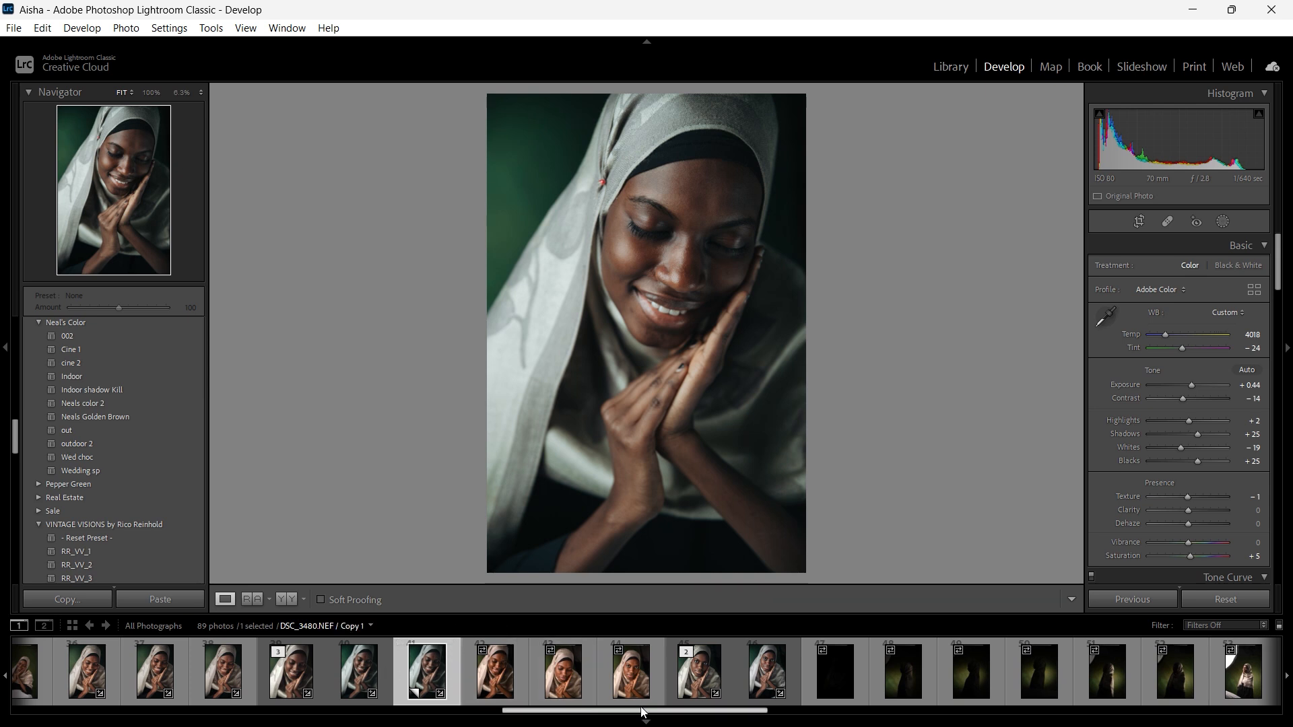
Step: Select Copy 1 of DSC_3480, DSC_3513 and DSC_3519 together and open them for editing in Adobe Photoshop 2025
{"action": "scroll", "coordinate": [641, 713], "scroll_direction": "up", "scroll_amount": 2}
{"action": "left_click_drag", "start_coordinate": [674, 711], "coordinate": [1105, 726]}
{"action": "left_click", "coordinate": [981, 686], "text": "ctrl"}
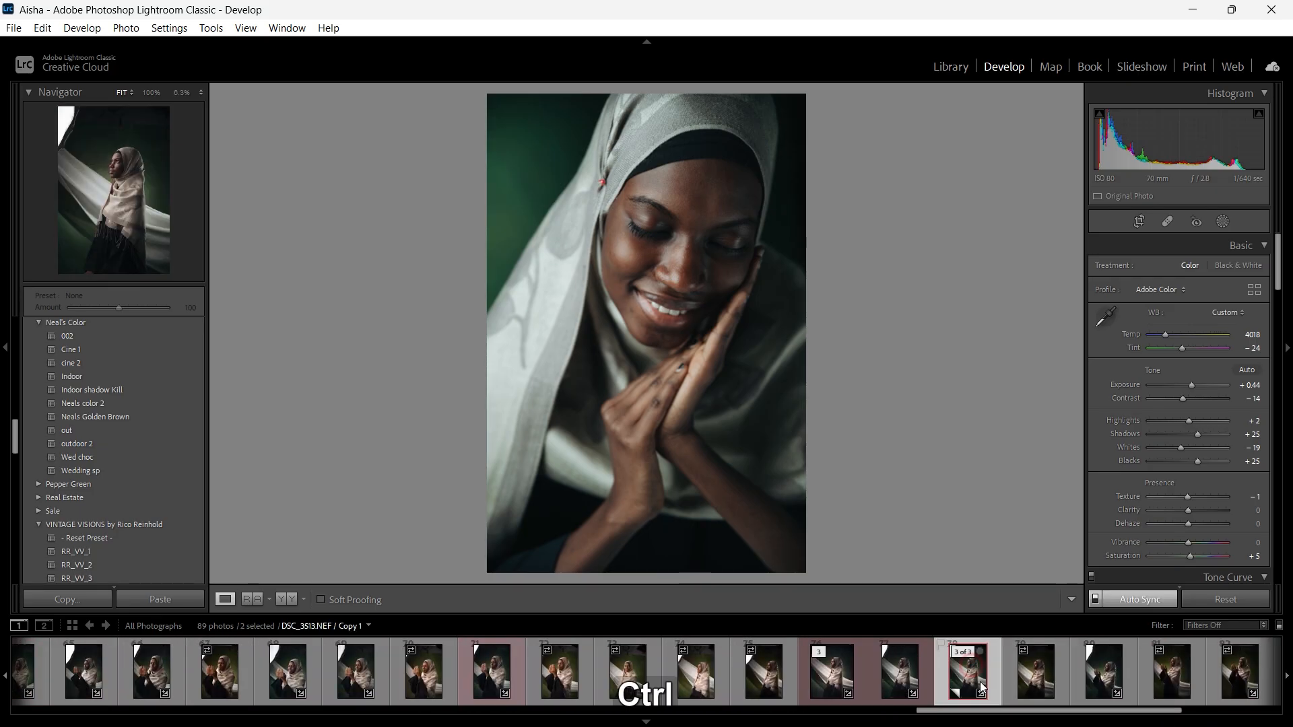
{"action": "left_click_drag", "start_coordinate": [1010, 711], "coordinate": [1104, 709]}
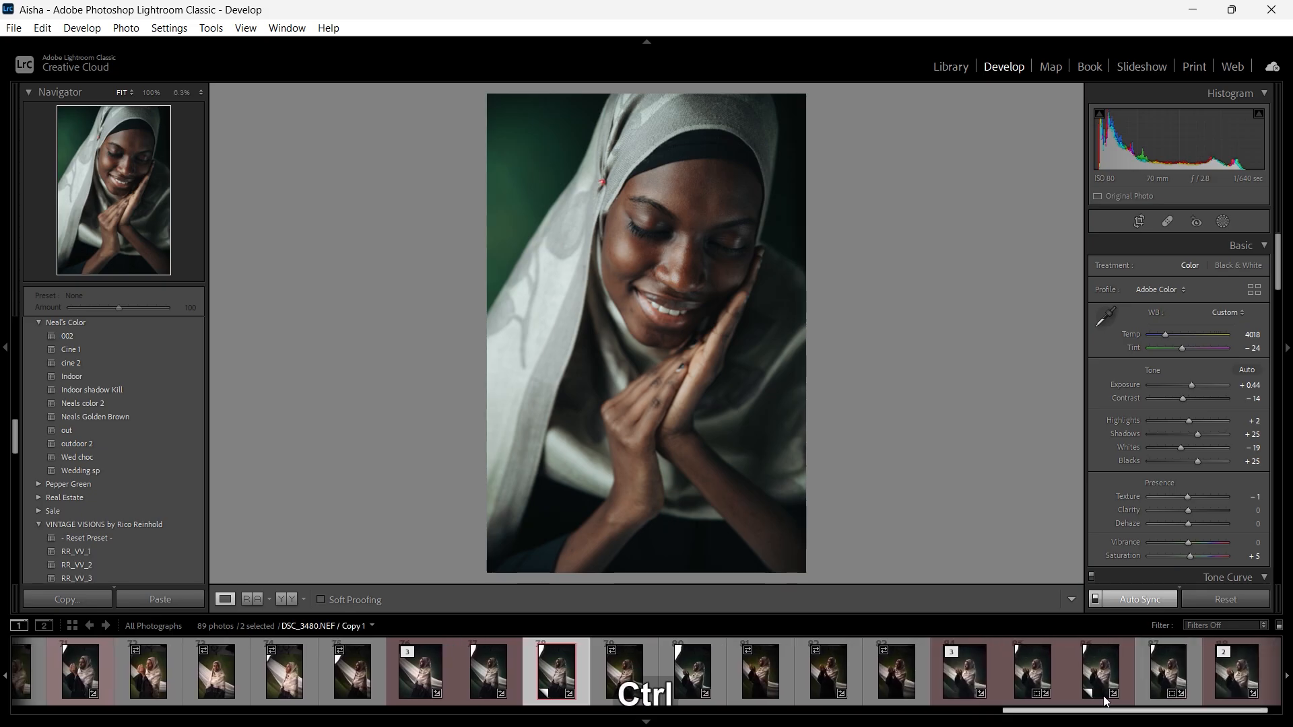
{"action": "left_click", "coordinate": [1104, 702], "text": "ctrl"}
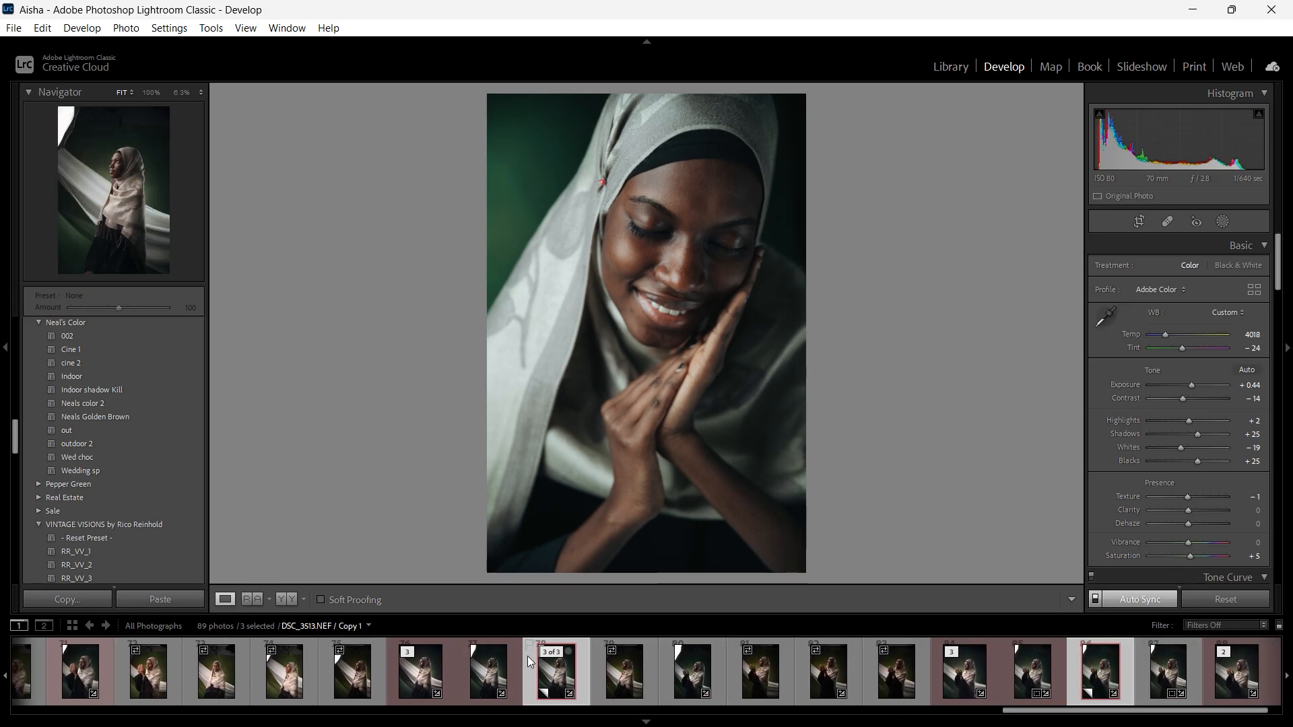
{"action": "right_click", "coordinate": [556, 673]}
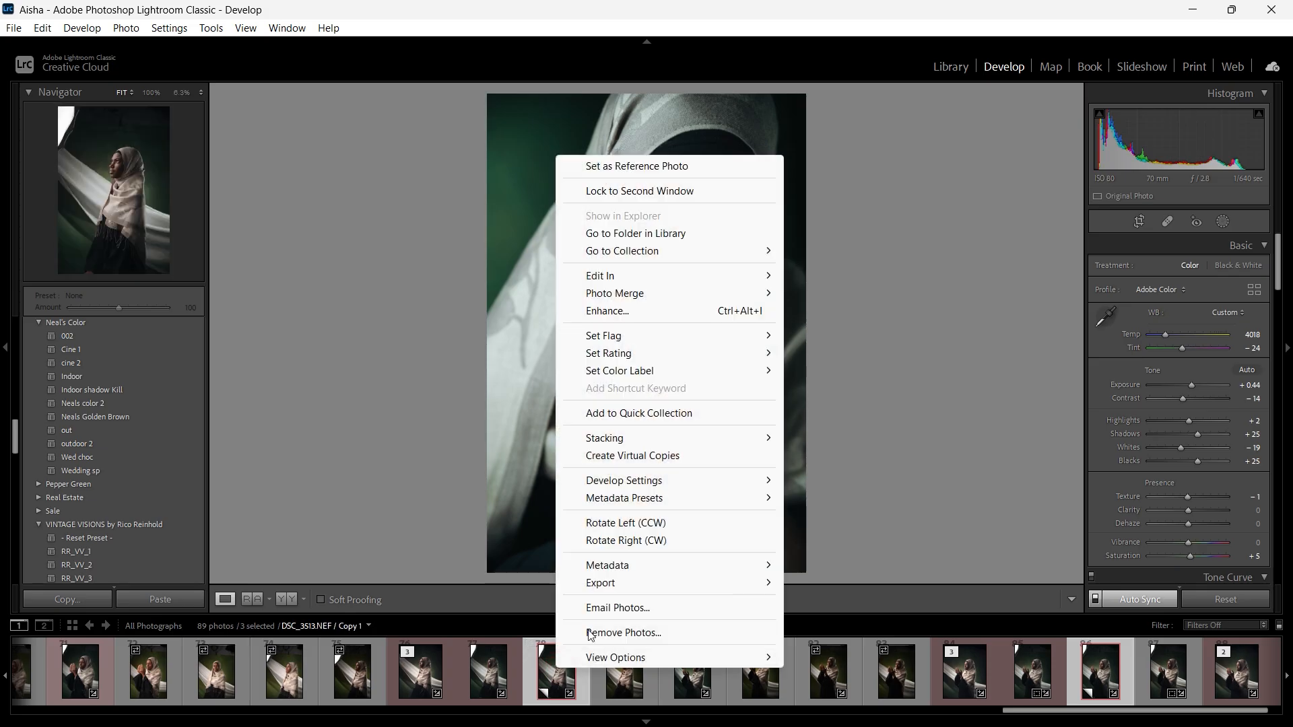
{"action": "left_click", "coordinate": [701, 275]}
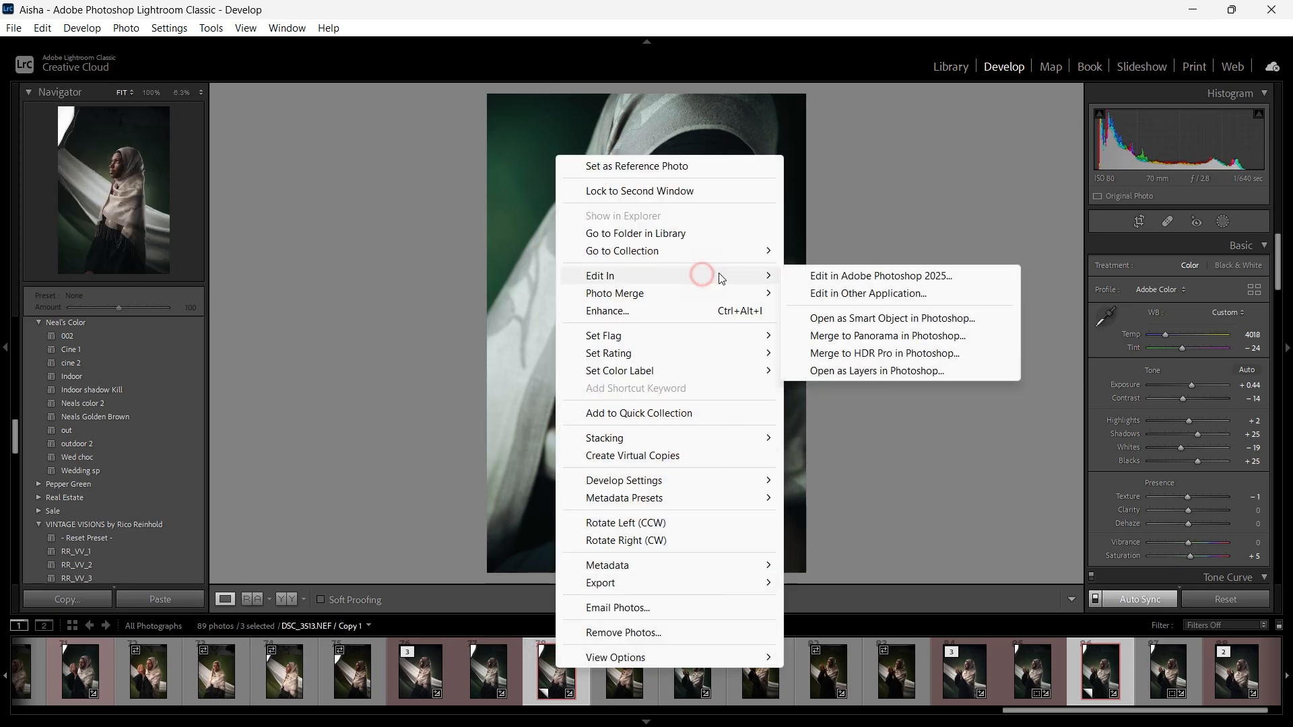
{"action": "left_click", "coordinate": [855, 276]}
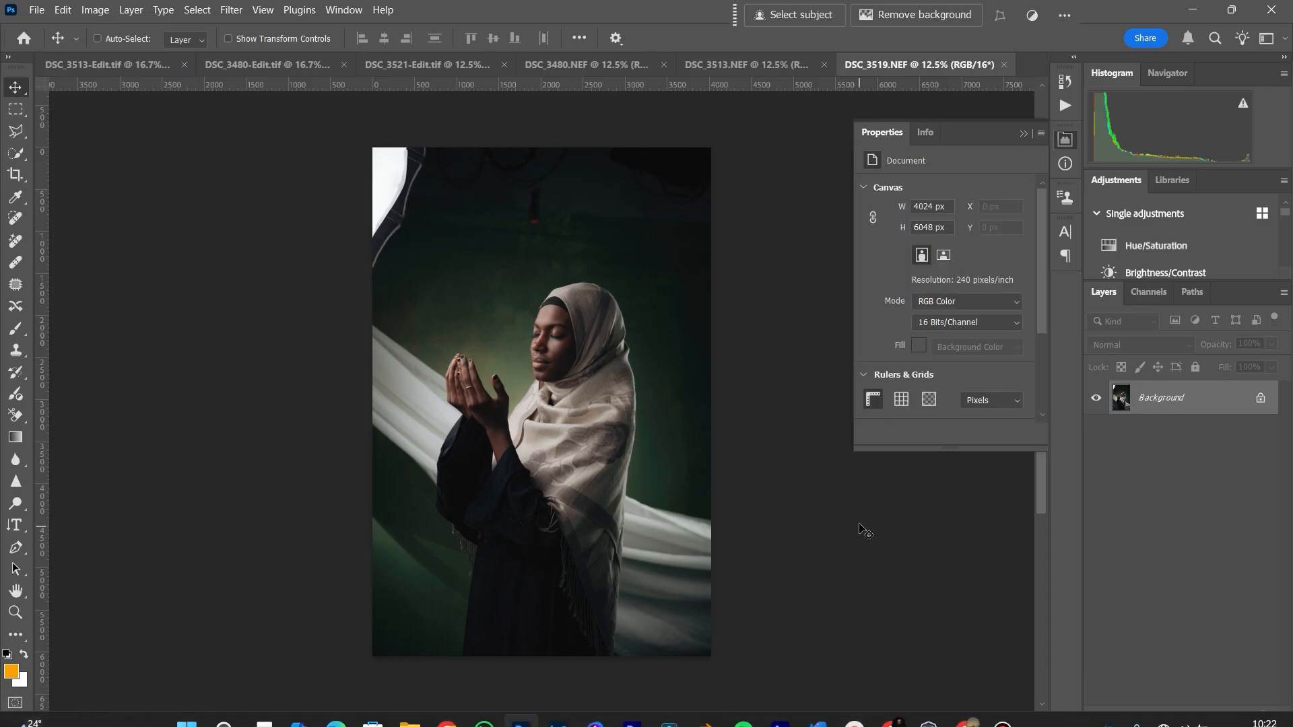
Step: Collapse the Properties panel and look through the opened DSC_3513, DSC_3480 and DSC_3519 documents, ending on DSC_3519.NEF
{"action": "left_click", "coordinate": [1024, 133]}
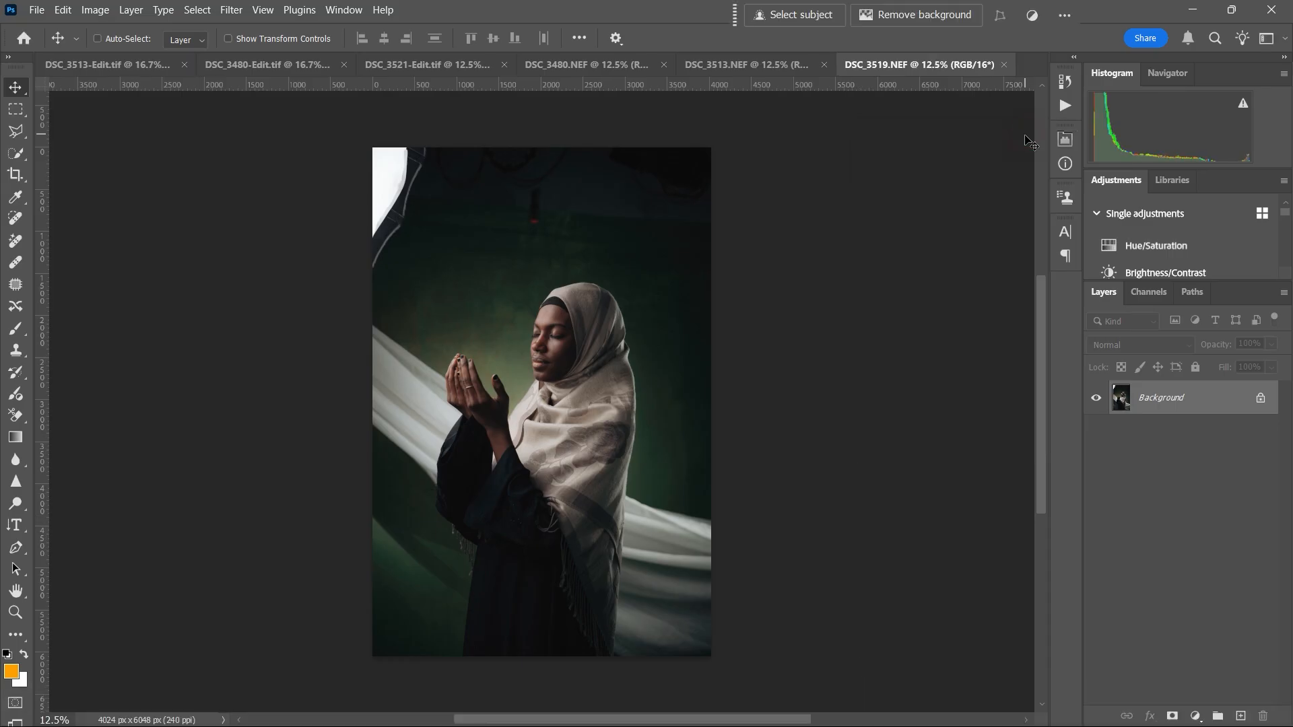
{"action": "left_click", "coordinate": [748, 64]}
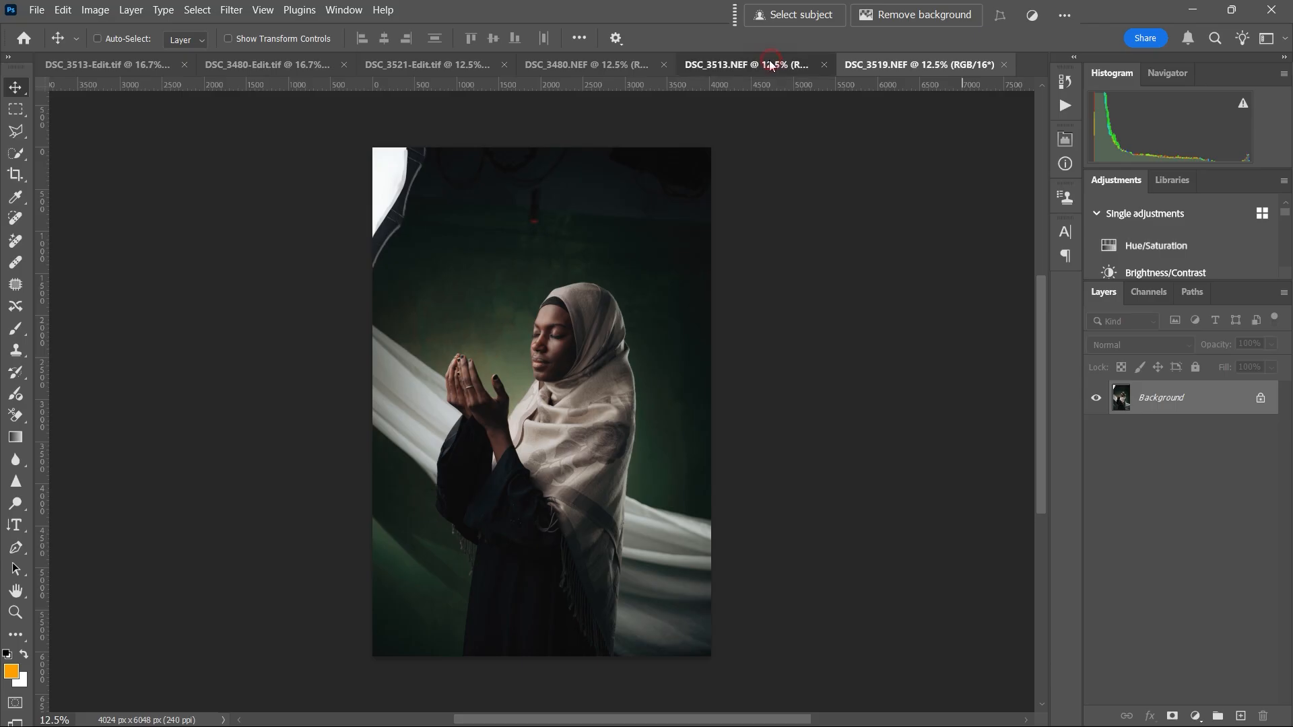
{"action": "left_click", "coordinate": [637, 65]}
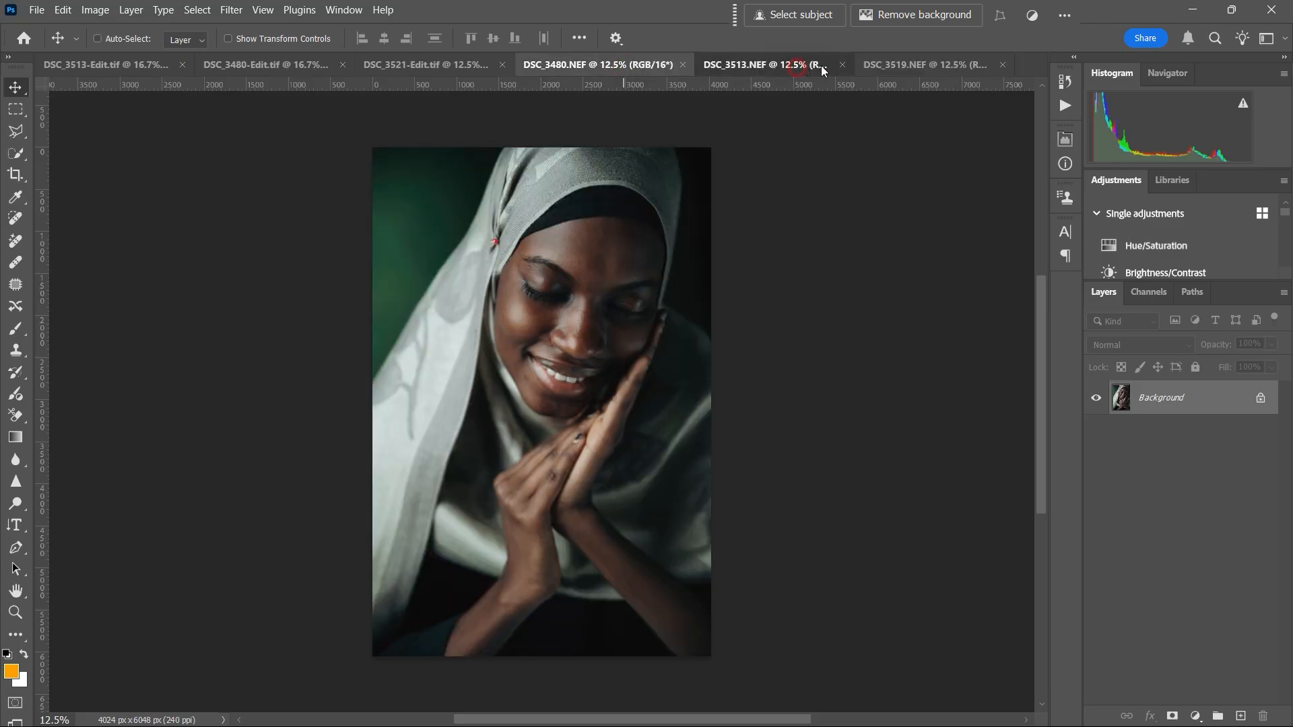
{"action": "left_click", "coordinate": [799, 63]}
{"action": "left_click", "coordinate": [887, 64]}
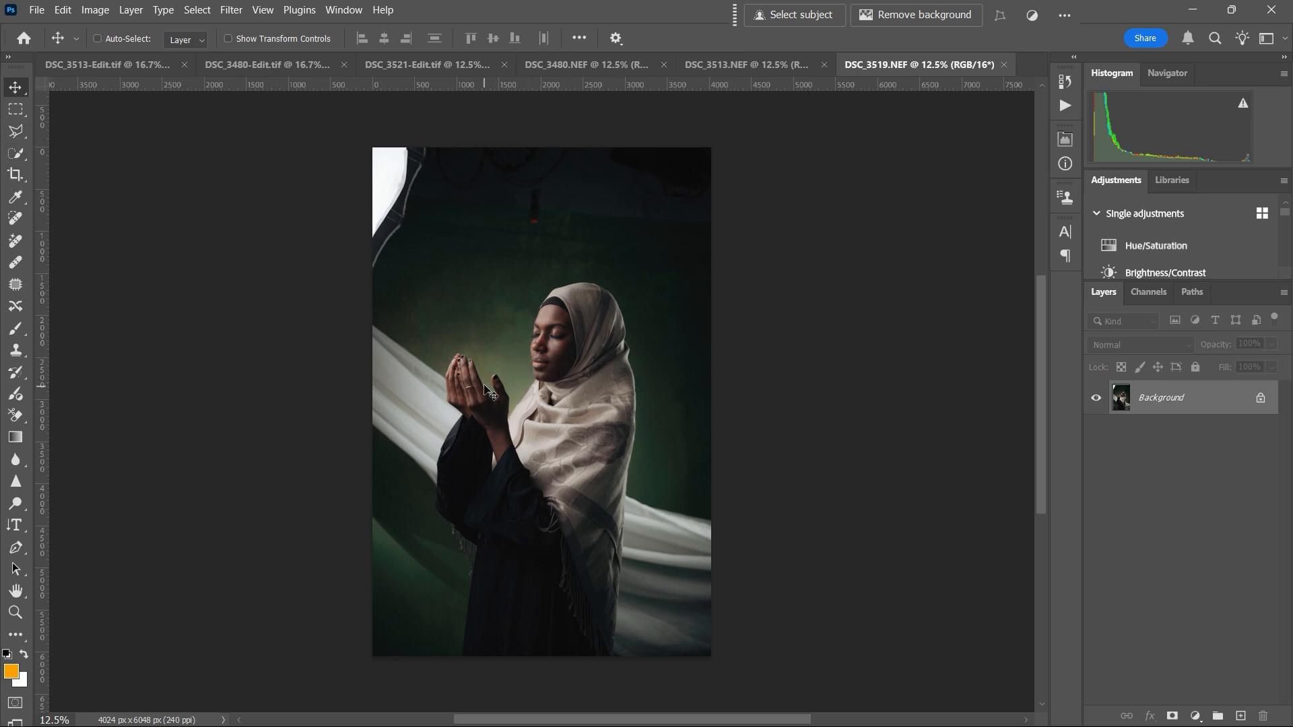
Step: Duplicate the Background layer of DSC_3519.NEF and outline the softbox and upper backdrop with a polygonal lasso selection
{"action": "key", "text": "ctrl"}
{"action": "key", "text": "ctrl+j"}
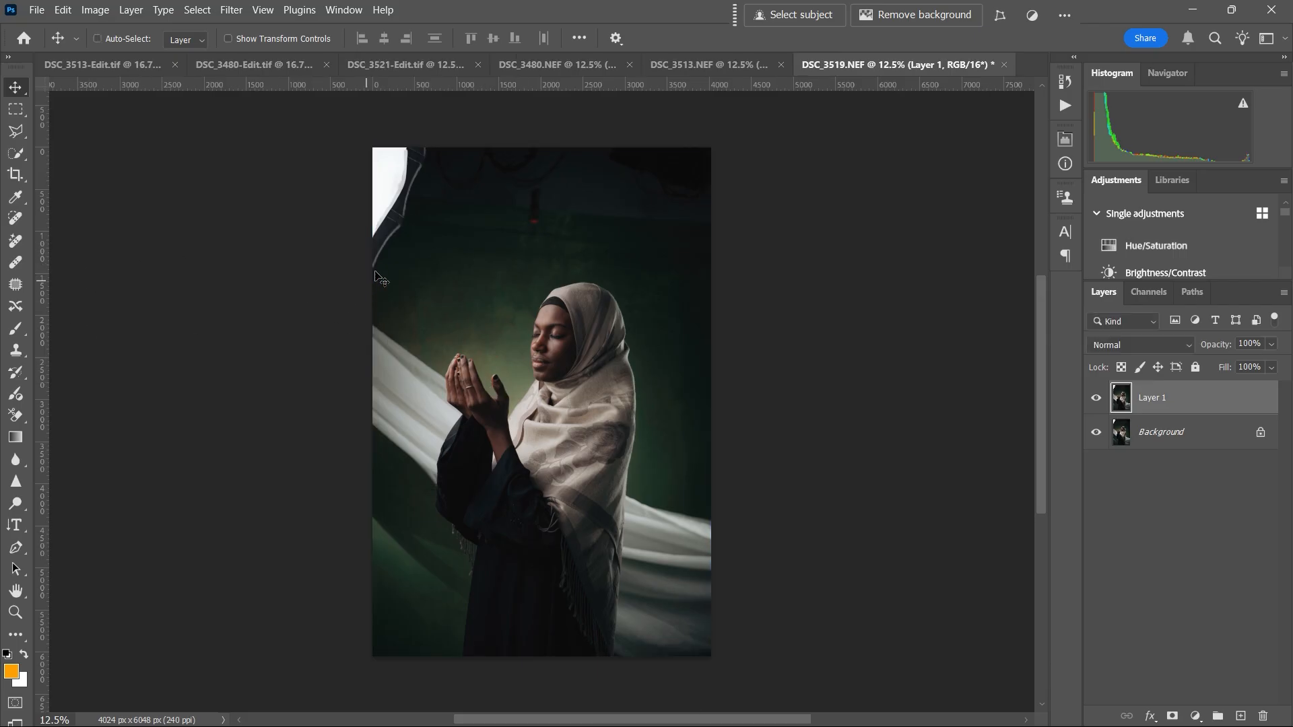
{"action": "left_click", "coordinate": [17, 133]}
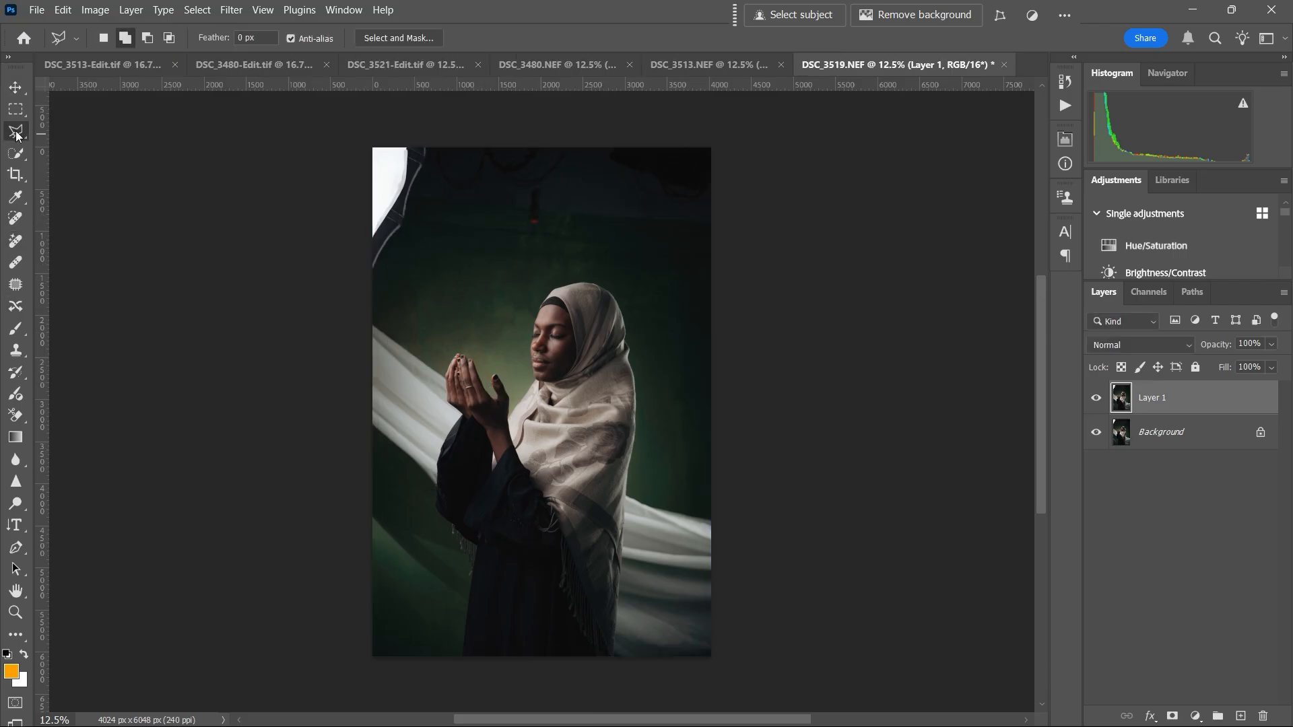
{"action": "left_click", "coordinate": [369, 284]}
{"action": "left_click", "coordinate": [415, 229]}
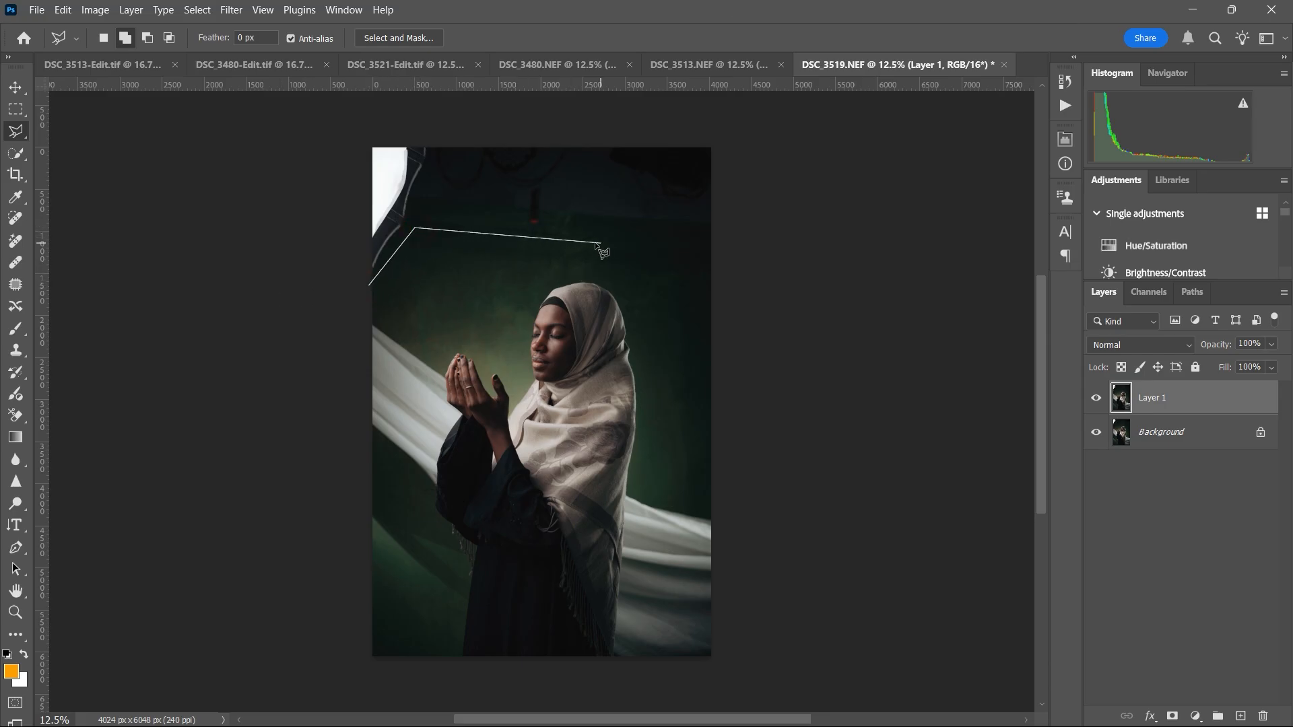
{"action": "left_click", "coordinate": [586, 246]}
{"action": "left_click", "coordinate": [722, 249]}
{"action": "left_click", "coordinate": [744, 126]}
{"action": "left_click", "coordinate": [441, 119]}
{"action": "left_click", "coordinate": [308, 138]}
{"action": "left_click", "coordinate": [369, 283]}
Step: Remove the softbox and studio clutter with Content-Aware Fill, using Auto sampling and output to the current layer
{"action": "right_click", "coordinate": [478, 202]}
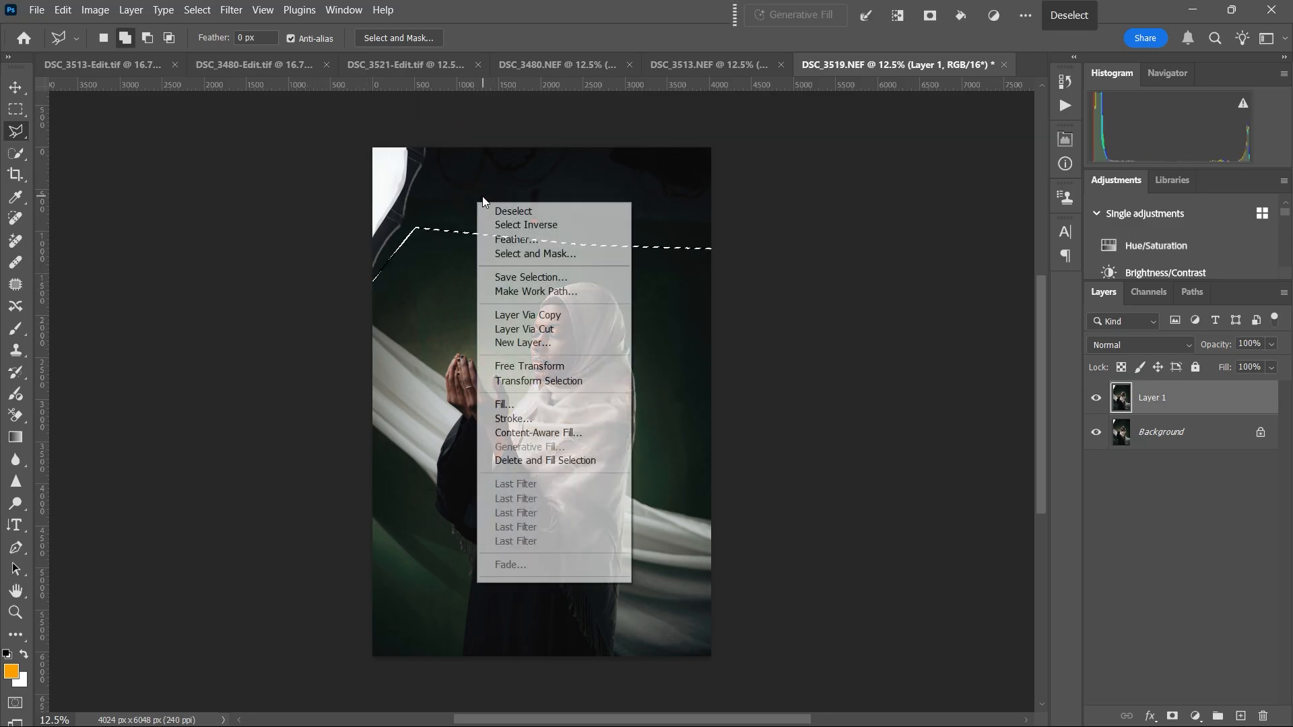
{"action": "left_click", "coordinate": [546, 433]}
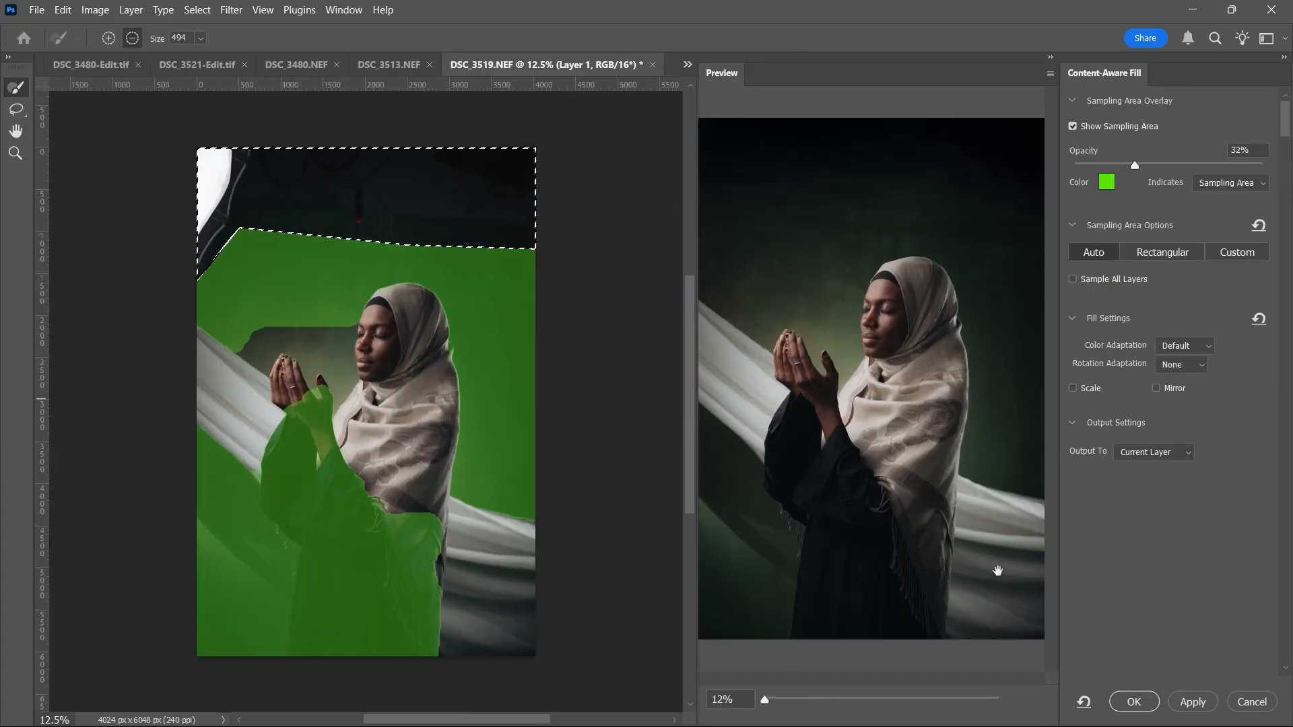
{"action": "left_click", "coordinate": [1134, 701]}
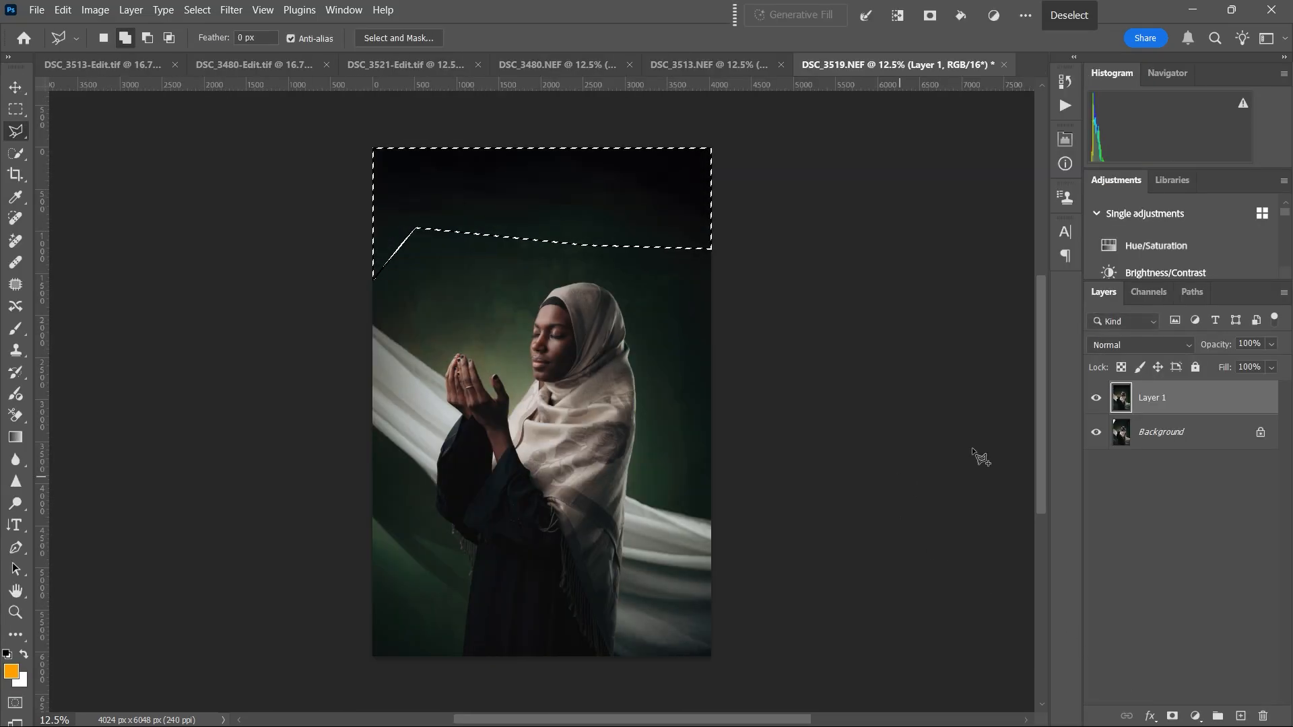
Step: Patch the seam and blotches in the green backdrop above and beside the subject, including the lower corner, on Layer 1
{"action": "left_click", "coordinate": [16, 284]}
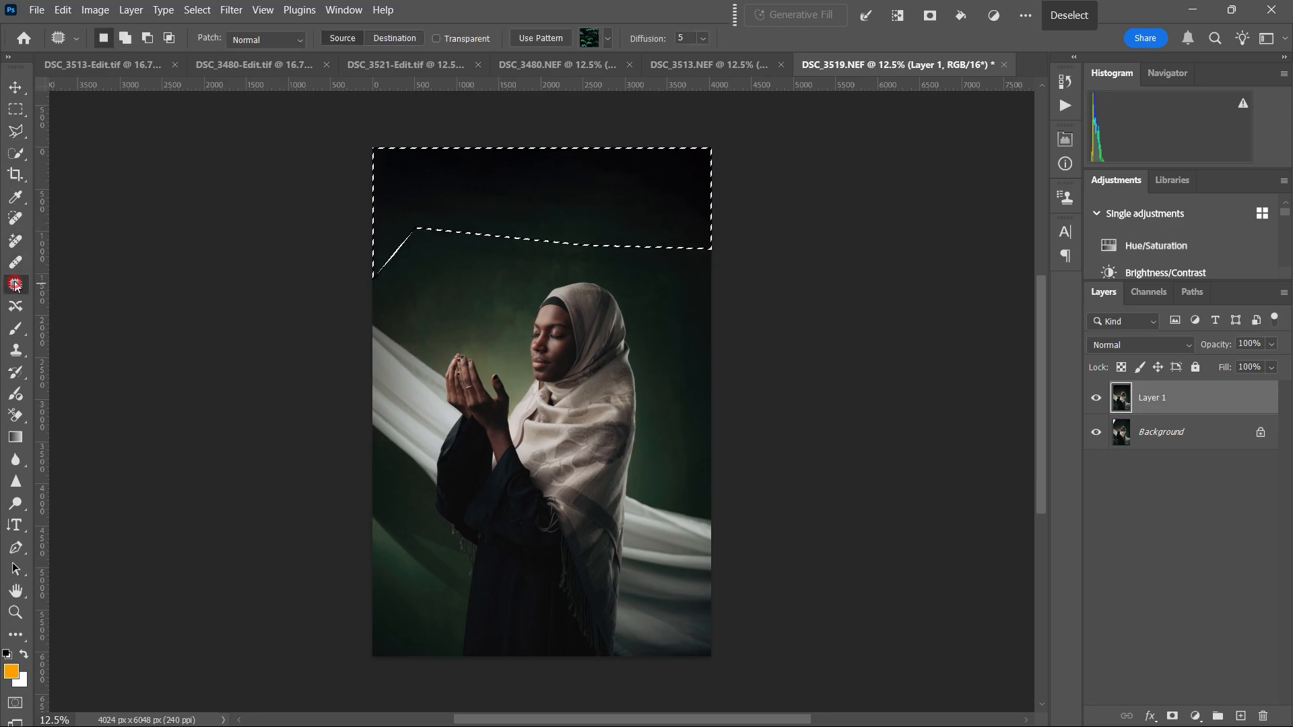
{"action": "left_click", "coordinate": [298, 190]}
{"action": "mouse_move", "coordinate": [493, 210]}
{"action": "left_mouse_down"}
{"action": "mouse_move", "coordinate": [537, 216]}
{"action": "mouse_move", "coordinate": [497, 221]}
{"action": "mouse_move", "coordinate": [517, 240]}
{"action": "mouse_move", "coordinate": [432, 313]}
{"action": "left_mouse_up"}
{"action": "left_click", "coordinate": [486, 228]}
{"action": "mouse_move", "coordinate": [421, 289]}
{"action": "left_mouse_down"}
{"action": "mouse_move", "coordinate": [439, 289]}
{"action": "mouse_move", "coordinate": [426, 308]}
{"action": "left_mouse_up"}
{"action": "left_click", "coordinate": [430, 228]}
{"action": "mouse_move", "coordinate": [408, 199]}
{"action": "left_mouse_down"}
{"action": "mouse_move", "coordinate": [464, 220]}
{"action": "mouse_move", "coordinate": [434, 235]}
{"action": "mouse_move", "coordinate": [549, 255]}
{"action": "mouse_move", "coordinate": [532, 286]}
{"action": "left_mouse_up"}
{"action": "left_click", "coordinate": [461, 195]}
{"action": "mouse_move", "coordinate": [639, 263]}
{"action": "left_mouse_down"}
{"action": "mouse_move", "coordinate": [684, 268]}
{"action": "mouse_move", "coordinate": [650, 289]}
{"action": "left_mouse_up"}
{"action": "mouse_move", "coordinate": [658, 283]}
{"action": "left_mouse_down"}
{"action": "mouse_move", "coordinate": [675, 273]}
{"action": "mouse_move", "coordinate": [664, 253]}
{"action": "left_mouse_up"}
{"action": "left_click_drag", "start_coordinate": [644, 225], "coordinate": [645, 244]}
{"action": "left_click_drag", "start_coordinate": [514, 200], "coordinate": [512, 220]}
{"action": "left_click", "coordinate": [428, 202]}
{"action": "left_click", "coordinate": [427, 251]}
{"action": "mouse_move", "coordinate": [428, 201]}
{"action": "left_mouse_down"}
{"action": "mouse_move", "coordinate": [421, 251]}
{"action": "mouse_move", "coordinate": [549, 253]}
{"action": "left_mouse_up"}
{"action": "left_click_drag", "start_coordinate": [578, 242], "coordinate": [687, 293]}
{"action": "left_click", "coordinate": [689, 324]}
{"action": "mouse_move", "coordinate": [687, 398]}
{"action": "left_mouse_down"}
{"action": "mouse_move", "coordinate": [680, 456]}
{"action": "mouse_move", "coordinate": [696, 475]}
{"action": "mouse_move", "coordinate": [679, 445]}
{"action": "left_mouse_up"}
{"action": "left_click_drag", "start_coordinate": [682, 445], "coordinate": [684, 423]}
{"action": "left_click", "coordinate": [664, 471]}
{"action": "mouse_move", "coordinate": [664, 492]}
{"action": "left_mouse_down"}
{"action": "mouse_move", "coordinate": [680, 492]}
{"action": "mouse_move", "coordinate": [670, 497]}
{"action": "left_mouse_up"}
{"action": "left_click", "coordinate": [423, 593]}
{"action": "left_click_drag", "start_coordinate": [424, 594], "coordinate": [448, 606]}
{"action": "left_click_drag", "start_coordinate": [514, 310], "coordinate": [515, 280]}
{"action": "mouse_move", "coordinate": [433, 296]}
{"action": "left_mouse_down"}
{"action": "mouse_move", "coordinate": [417, 330]}
{"action": "mouse_move", "coordinate": [438, 303]}
{"action": "left_mouse_up"}
{"action": "left_click", "coordinate": [502, 251]}
{"action": "mouse_move", "coordinate": [554, 233]}
{"action": "left_mouse_down"}
{"action": "mouse_move", "coordinate": [527, 256]}
{"action": "mouse_move", "coordinate": [539, 253]}
{"action": "left_mouse_up"}
{"action": "mouse_move", "coordinate": [557, 254]}
{"action": "left_mouse_down"}
{"action": "mouse_move", "coordinate": [603, 248]}
{"action": "mouse_move", "coordinate": [565, 271]}
{"action": "left_mouse_up"}
{"action": "mouse_move", "coordinate": [523, 188]}
{"action": "left_mouse_down"}
{"action": "mouse_move", "coordinate": [557, 189]}
{"action": "mouse_move", "coordinate": [572, 213]}
{"action": "left_mouse_up"}
{"action": "mouse_move", "coordinate": [592, 214]}
{"action": "left_mouse_down"}
{"action": "mouse_move", "coordinate": [606, 193]}
{"action": "mouse_move", "coordinate": [641, 239]}
{"action": "left_mouse_up"}
{"action": "mouse_move", "coordinate": [657, 217]}
{"action": "left_mouse_down"}
{"action": "mouse_move", "coordinate": [687, 227]}
{"action": "mouse_move", "coordinate": [653, 228]}
{"action": "left_mouse_up"}
{"action": "left_click", "coordinate": [659, 235]}
{"action": "left_click_drag", "start_coordinate": [382, 202], "coordinate": [404, 220]}
{"action": "left_click_drag", "start_coordinate": [404, 208], "coordinate": [605, 260]}
{"action": "left_click", "coordinate": [678, 262]}
{"action": "mouse_move", "coordinate": [682, 374]}
{"action": "left_mouse_down"}
{"action": "mouse_move", "coordinate": [702, 378]}
{"action": "mouse_move", "coordinate": [688, 397]}
{"action": "left_mouse_up"}
{"action": "left_click_drag", "start_coordinate": [694, 394], "coordinate": [685, 436]}
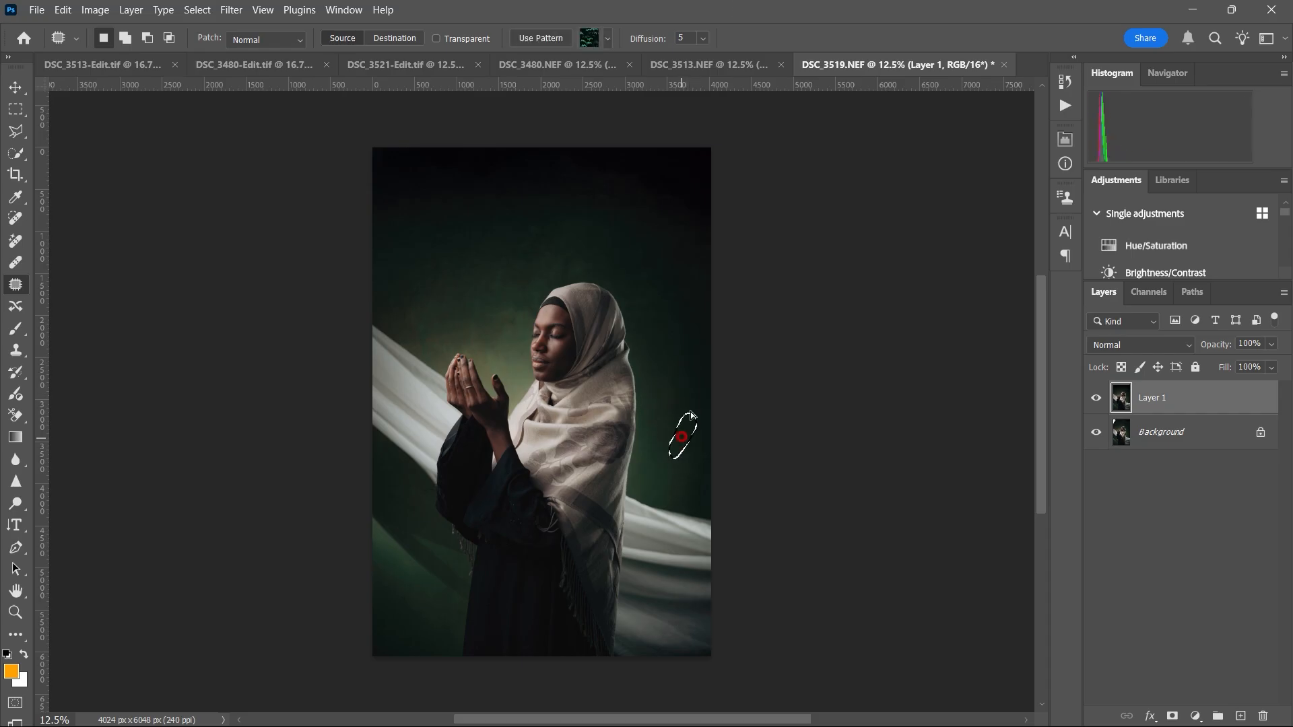
{"action": "left_click", "coordinate": [698, 385]}
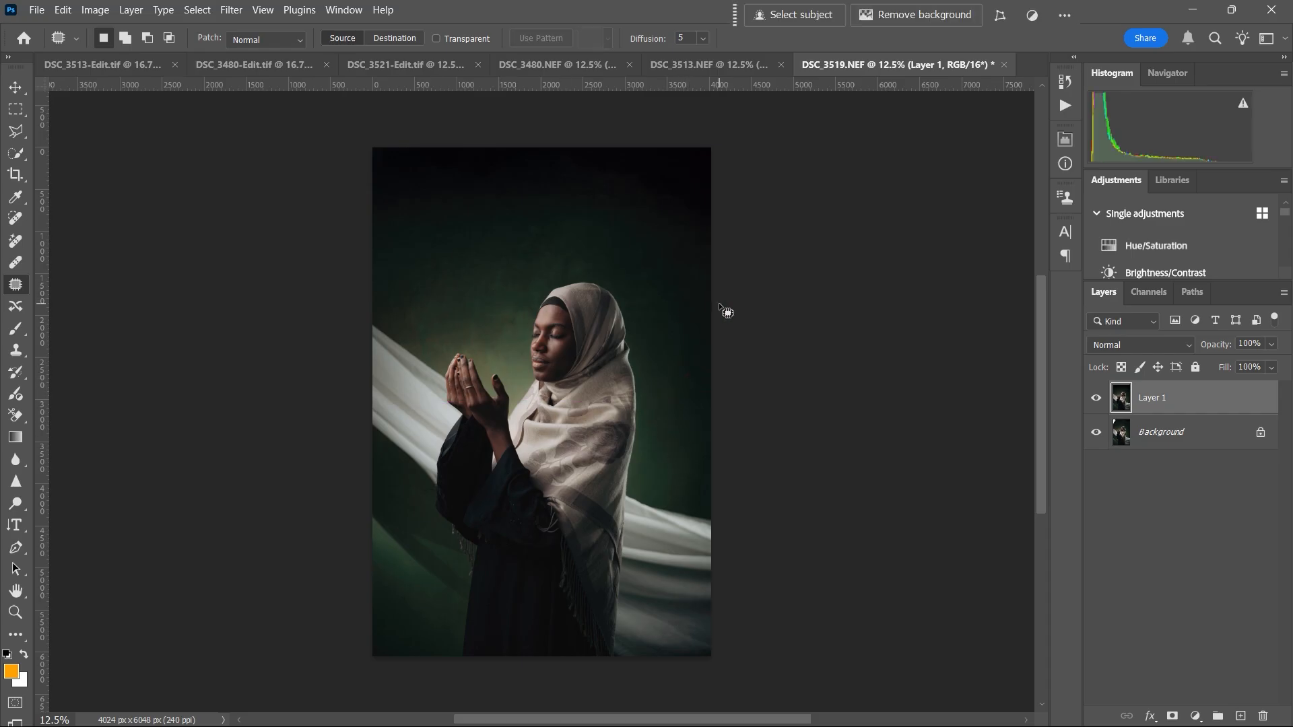
Step: Stamp the visible layers into a new layer and recrop at 4 : 5, slightly rotated and widened, with Content-Aware Fill for the edges
{"action": "key", "text": "ctrl+shift+alt+e"}
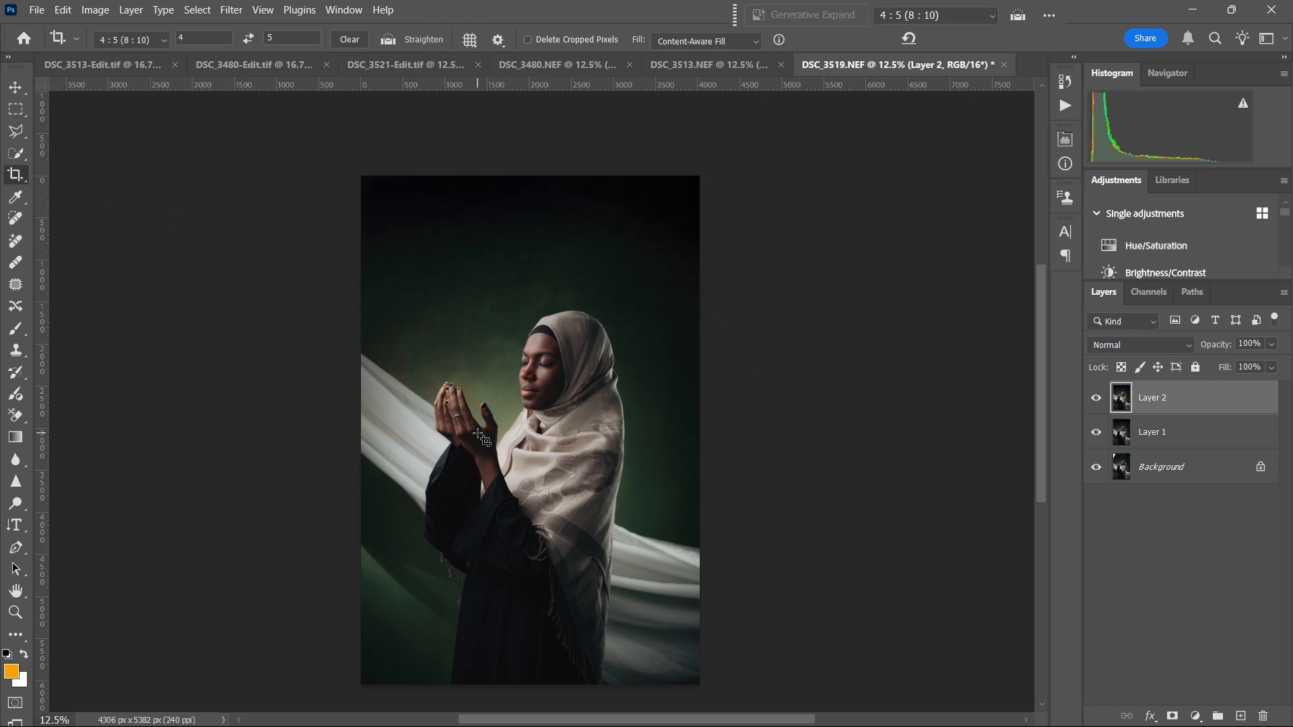
{"action": "left_click", "coordinate": [510, 421]}
{"action": "left_click_drag", "start_coordinate": [539, 439], "coordinate": [546, 414]}
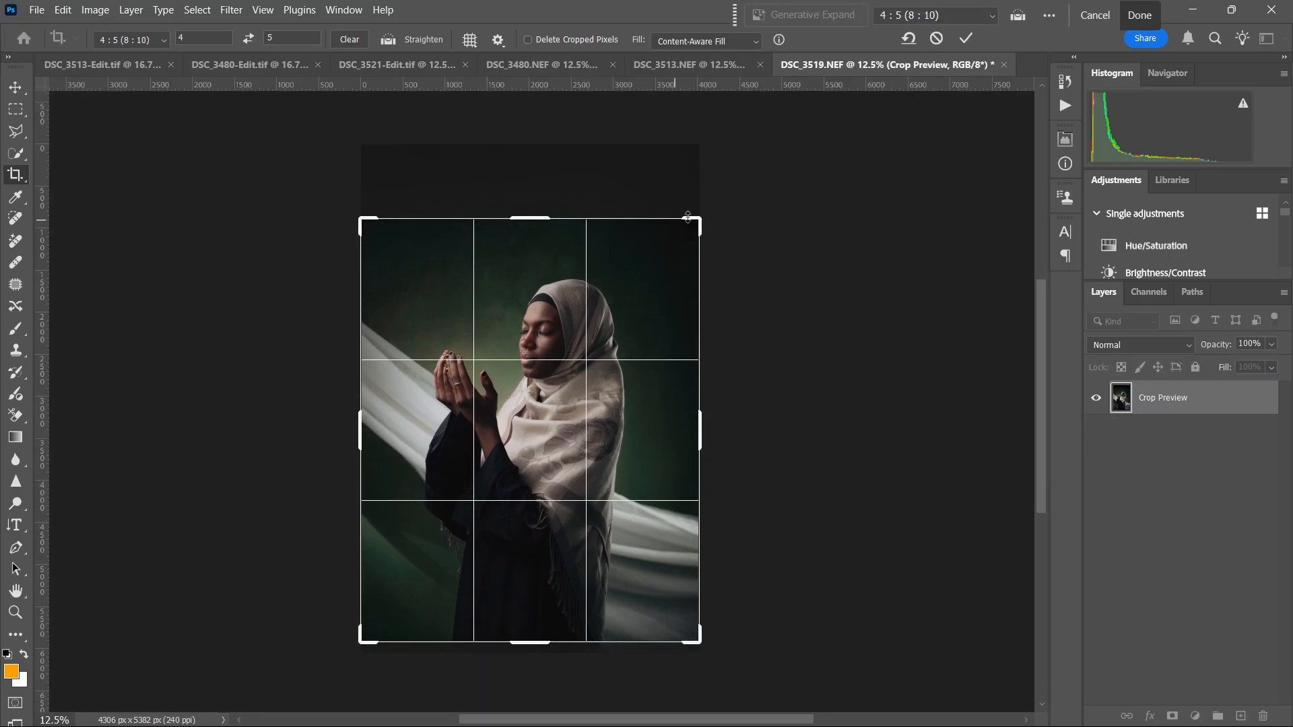
{"action": "left_click_drag", "start_coordinate": [713, 215], "coordinate": [713, 208]}
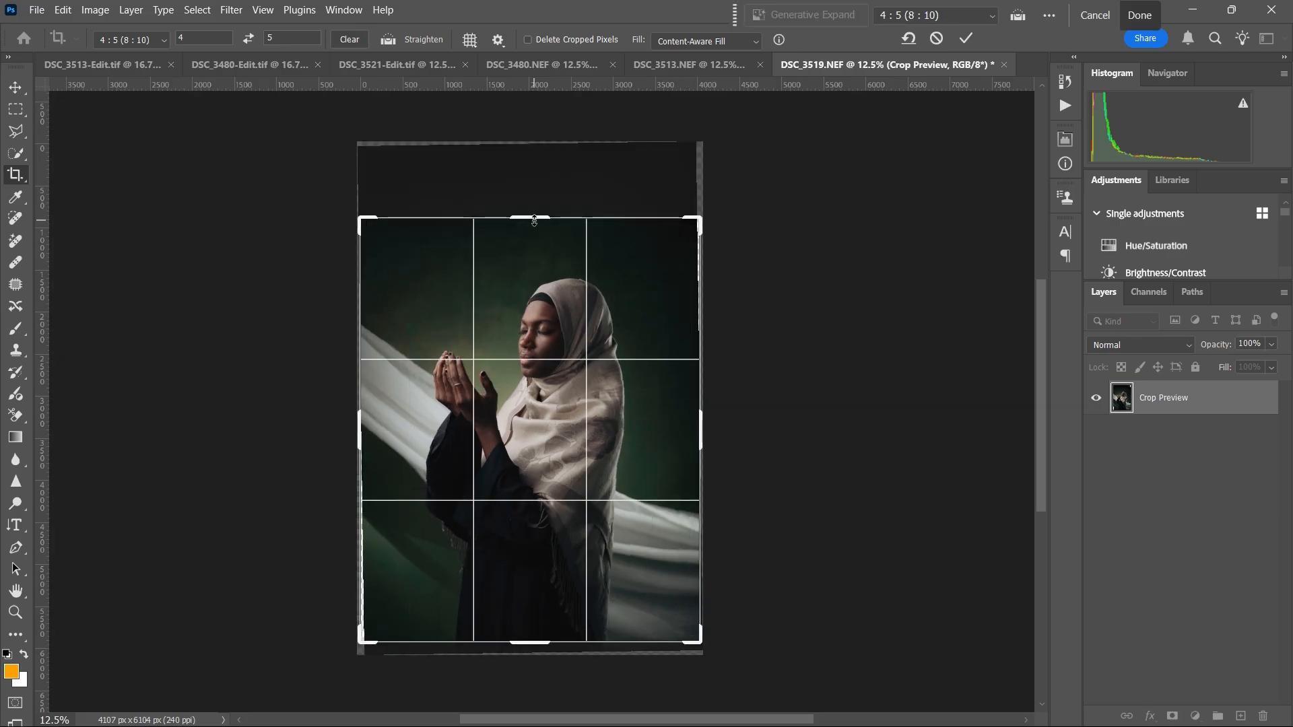
{"action": "left_click_drag", "start_coordinate": [535, 224], "coordinate": [552, 188]}
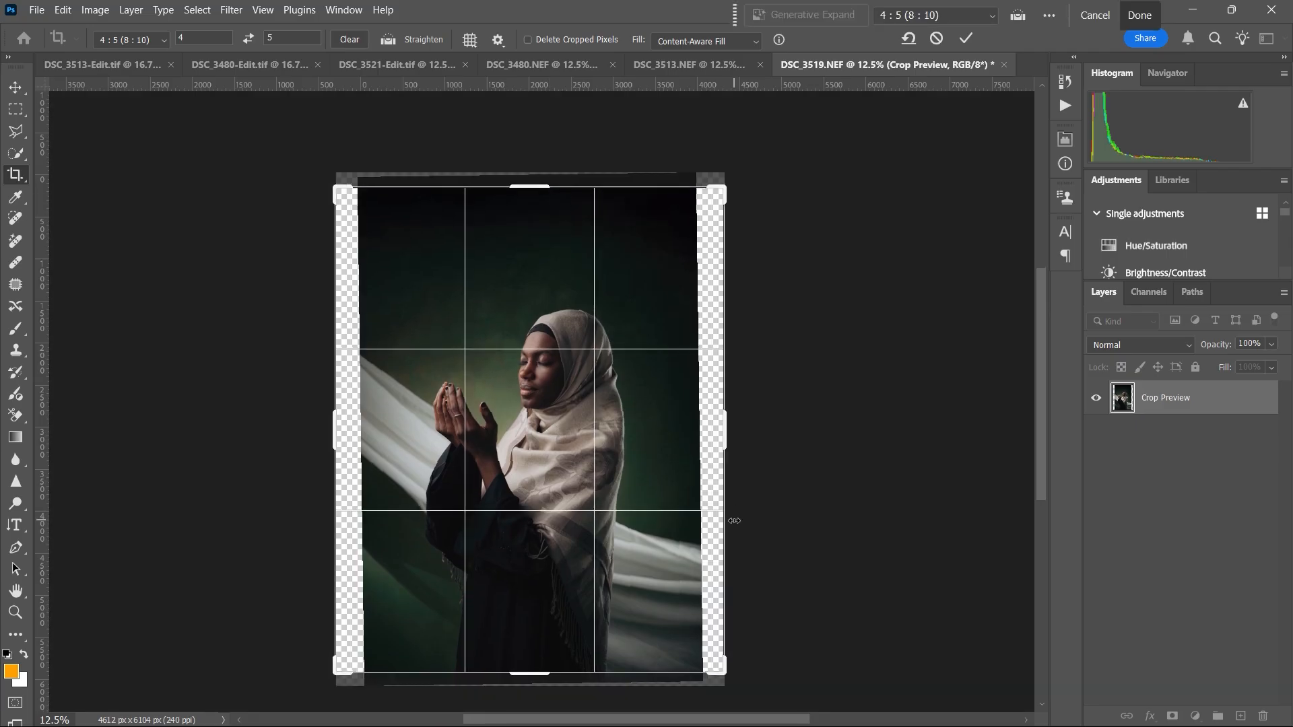
{"action": "key", "text": "Right"}
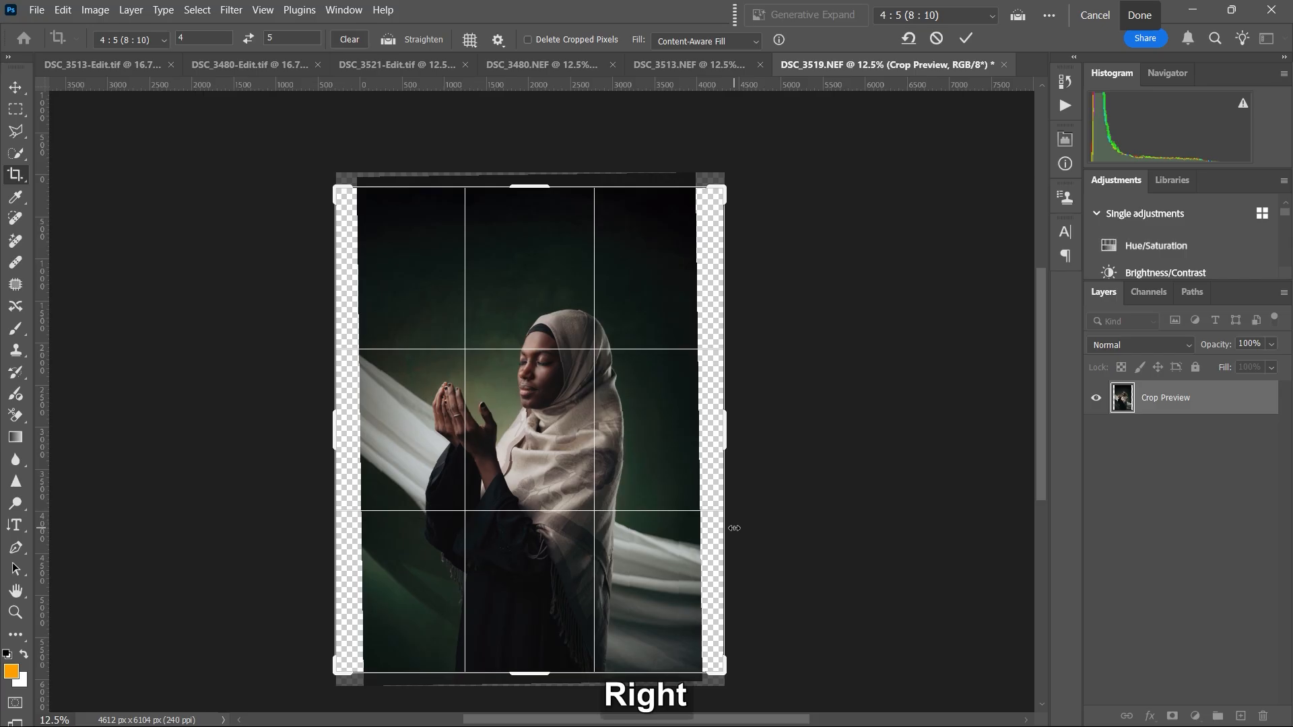
{"action": "key", "text": "Right"}
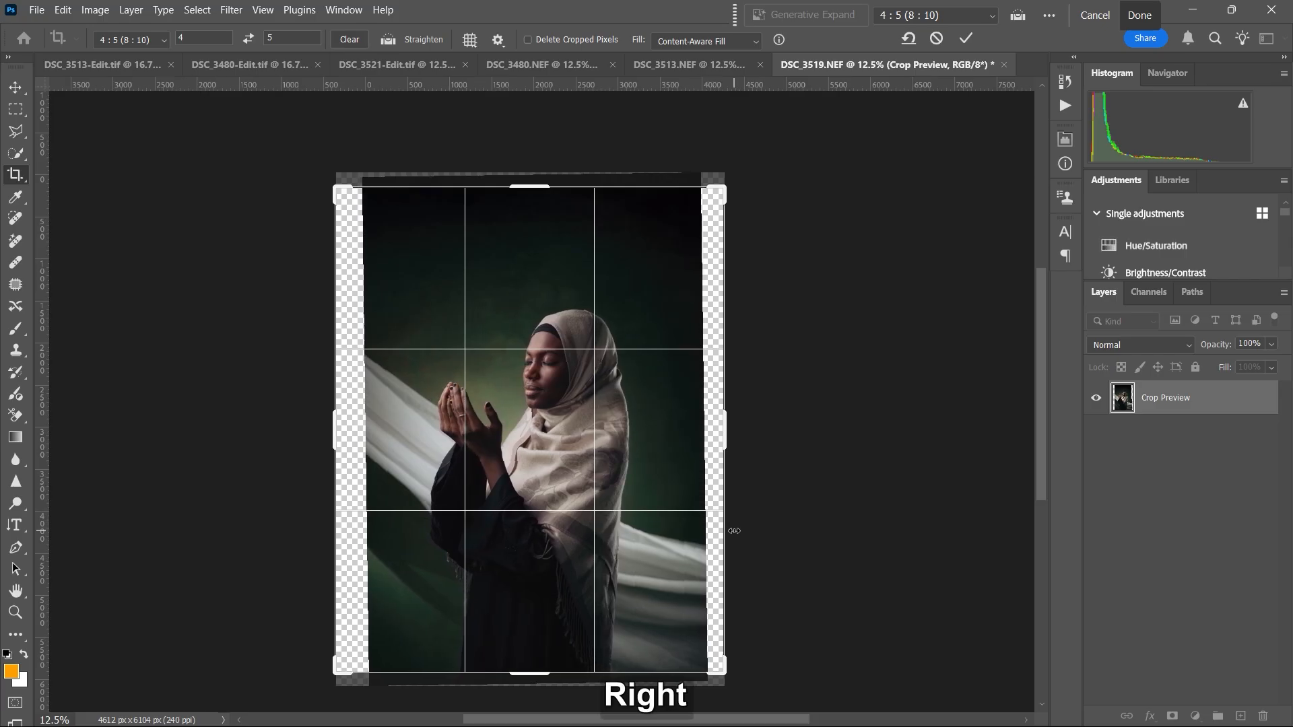
{"action": "key", "text": "Left"}
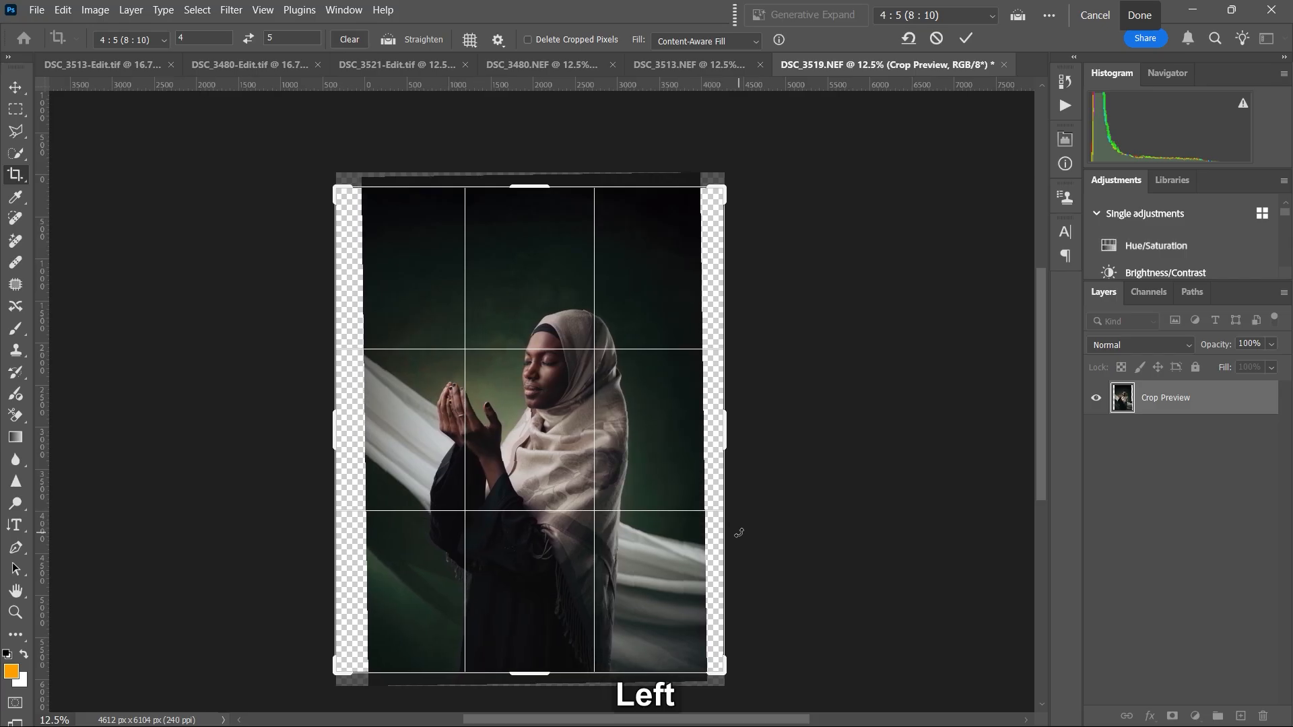
{"action": "left_click", "coordinate": [731, 41]}
{"action": "left_click", "coordinate": [729, 84]}
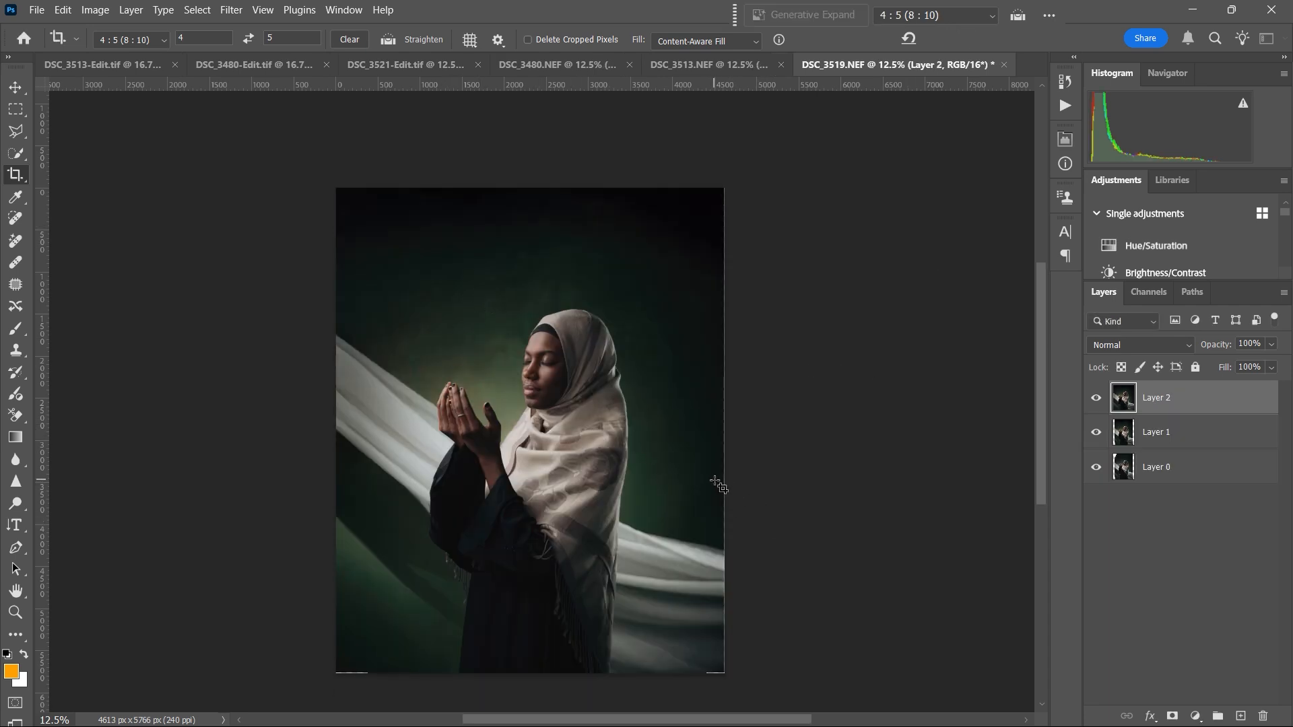
Step: Stamp the visible layers into a new layer and heal blemishes on the brow, nose and chin with a 10 px Spot Healing Brush
{"action": "key", "text": "ctrl+shift+alt+e"}
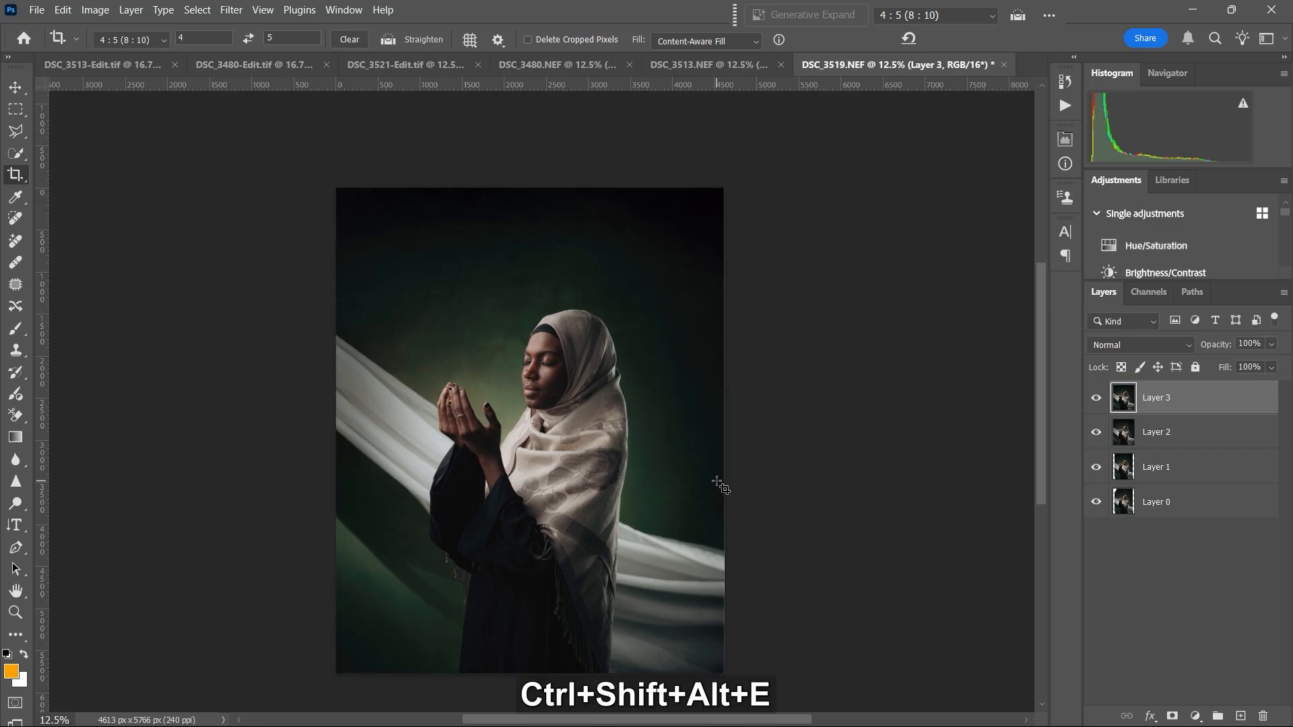
{"action": "key", "text": "j"}
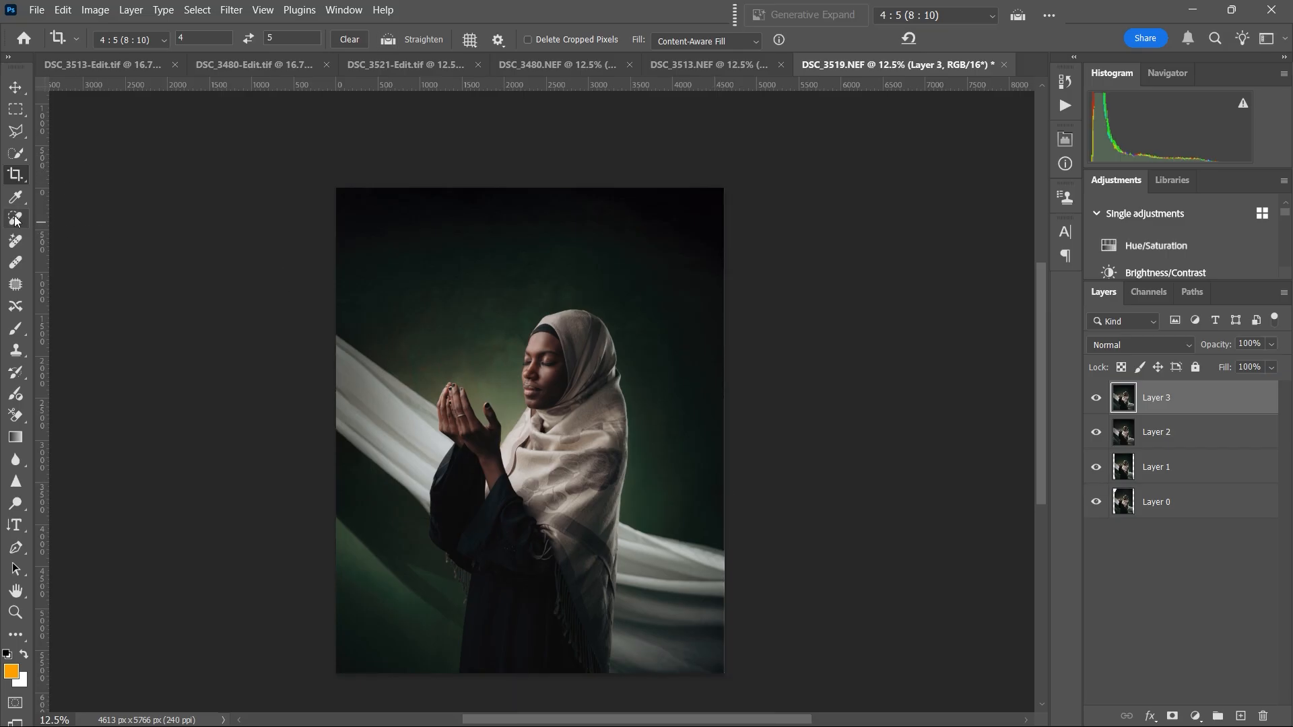
{"action": "key", "text": "ctrl+equal"}
{"action": "key", "text": "ctrl+equal"}
{"action": "key", "text": "ctrl+equal"}
{"action": "key", "text": "ctrl+equal"}
{"action": "key", "text": "ctrl+equal"}
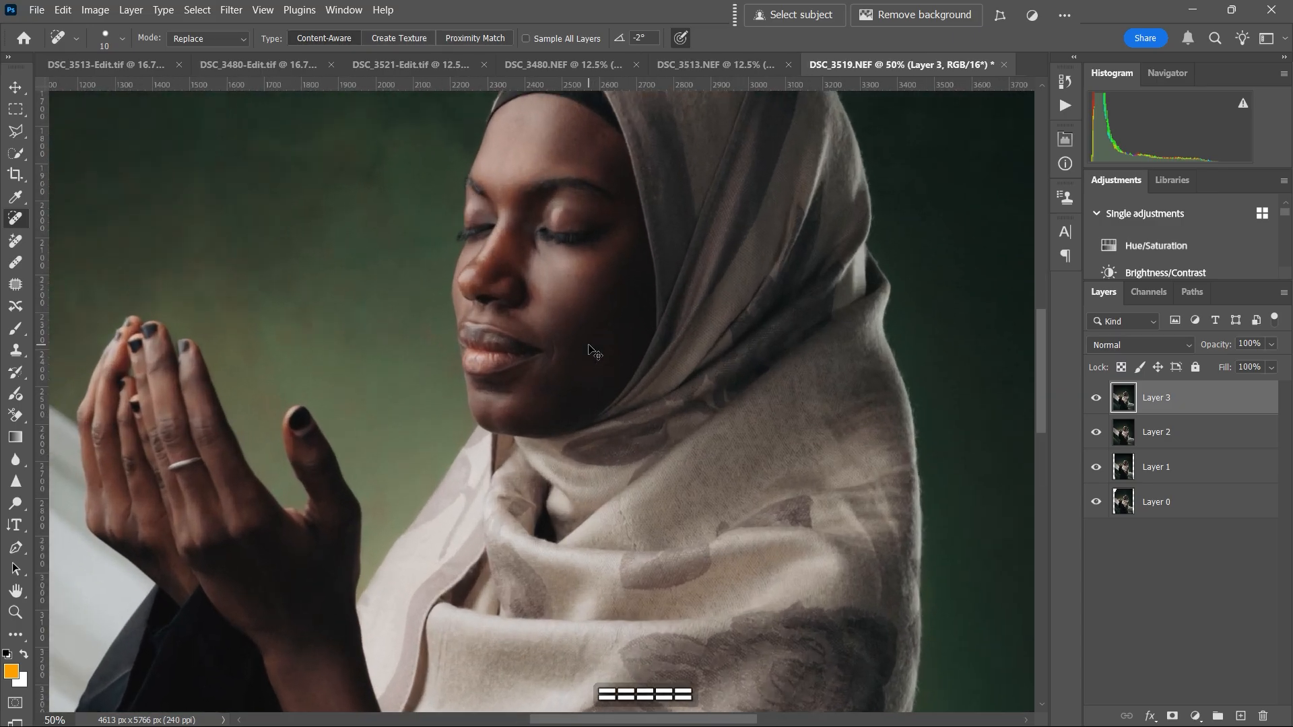
{"action": "key", "text": "space"}
{"action": "mouse_move", "coordinate": [583, 322]}
{"action": "left_mouse_down"}
{"action": "mouse_move", "coordinate": [575, 353]}
{"action": "mouse_move", "coordinate": [560, 349]}
{"action": "mouse_move", "coordinate": [568, 312]}
{"action": "left_mouse_up"}
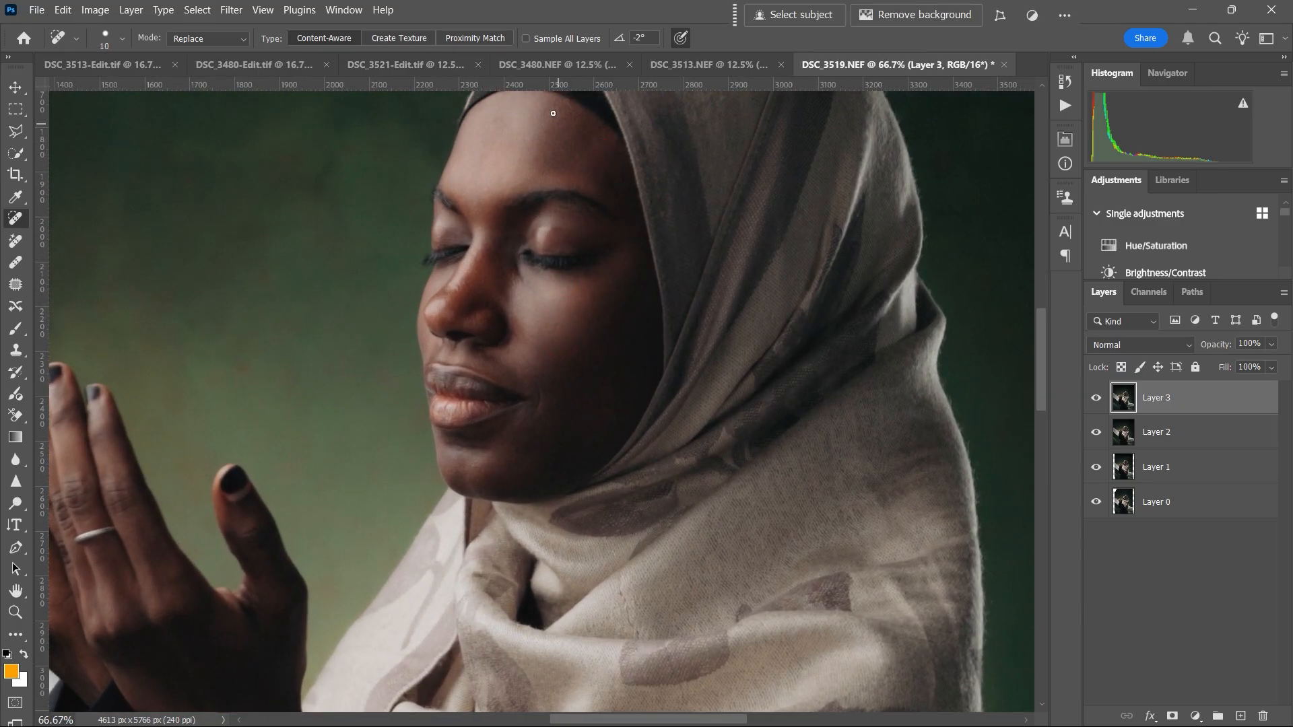
{"action": "left_click_drag", "start_coordinate": [468, 206], "coordinate": [468, 208]}
{"action": "left_click_drag", "start_coordinate": [449, 293], "coordinate": [449, 293]}
{"action": "mouse_move", "coordinate": [443, 438]}
{"action": "left_mouse_down"}
{"action": "mouse_move", "coordinate": [493, 449]}
{"action": "mouse_move", "coordinate": [442, 437]}
{"action": "mouse_move", "coordinate": [464, 457]}
{"action": "mouse_move", "coordinate": [491, 446]}
{"action": "mouse_move", "coordinate": [460, 454]}
{"action": "left_mouse_up"}
{"action": "key", "text": "ctrl+d"}
{"action": "key", "text": "ctrl+d"}
{"action": "mouse_move", "coordinate": [462, 456]}
{"action": "left_mouse_down"}
{"action": "mouse_move", "coordinate": [485, 452]}
{"action": "mouse_move", "coordinate": [468, 459]}
{"action": "left_mouse_up"}
{"action": "key", "text": "ctrl+d"}
{"action": "left_click_drag", "start_coordinate": [470, 462], "coordinate": [478, 465]}
{"action": "key", "text": "ctrl+d"}
{"action": "left_click_drag", "start_coordinate": [478, 467], "coordinate": [483, 465]}
{"action": "key", "text": "ctrl+d"}
Step: Heal the remaining small spots on the cheek, under the eye and around the mouth
{"action": "left_click", "coordinate": [543, 405]}
{"action": "left_click_drag", "start_coordinate": [537, 393], "coordinate": [538, 398]}
{"action": "left_click_drag", "start_coordinate": [543, 402], "coordinate": [533, 423]}
{"action": "key", "text": "ctrl+d"}
{"action": "left_click_drag", "start_coordinate": [535, 424], "coordinate": [539, 425]}
{"action": "key", "text": "ctrl+d"}
{"action": "left_click_drag", "start_coordinate": [513, 338], "coordinate": [515, 340]}
{"action": "left_click_drag", "start_coordinate": [516, 342], "coordinate": [522, 345]}
{"action": "key", "text": "ctrl+d"}
{"action": "left_click_drag", "start_coordinate": [525, 277], "coordinate": [536, 288]}
{"action": "key", "text": "ctrl+d"}
{"action": "left_click_drag", "start_coordinate": [446, 285], "coordinate": [432, 292]}
{"action": "key", "text": "ctrl+d"}
{"action": "left_click_drag", "start_coordinate": [484, 357], "coordinate": [485, 360]}
{"action": "key", "text": "ctrl+d"}
{"action": "key", "text": "j"}
{"action": "key", "text": "space"}
{"action": "left_click_drag", "start_coordinate": [262, 380], "coordinate": [455, 285]}
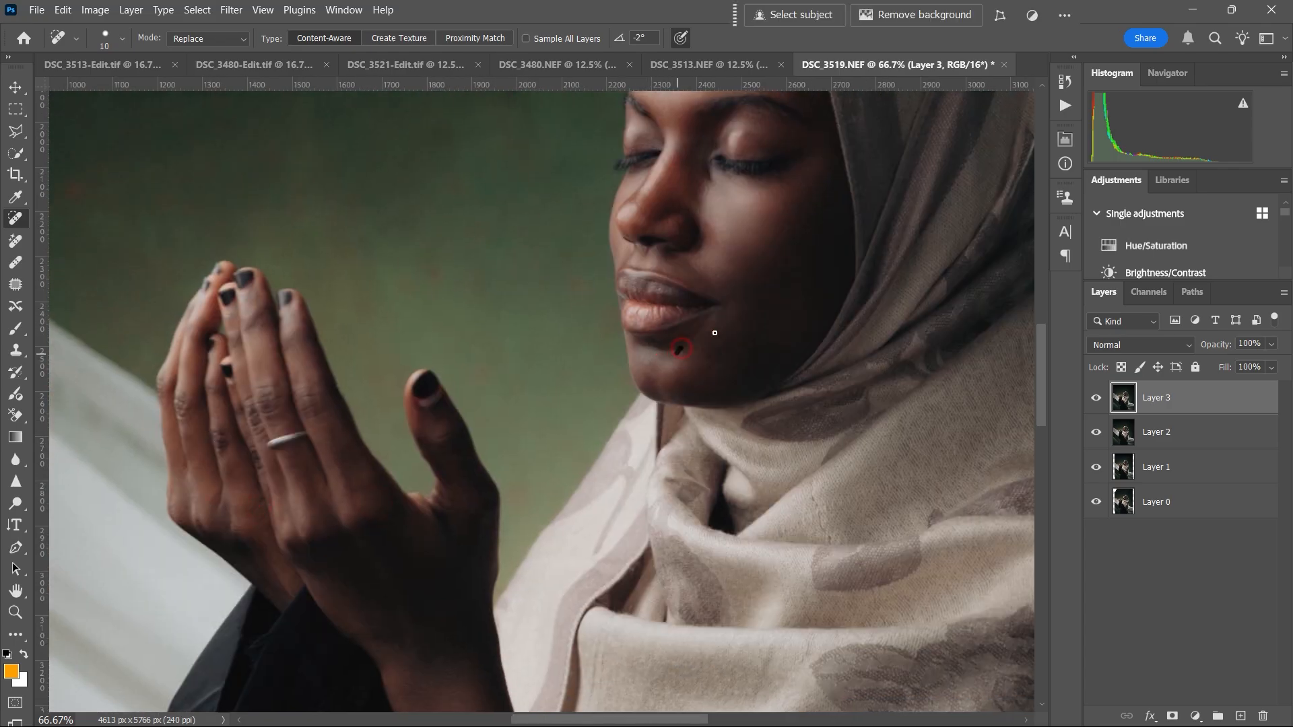
{"action": "key", "text": "space"}
{"action": "left_click_drag", "start_coordinate": [718, 328], "coordinate": [586, 436]}
Step: Run the Advance Frequency Separation action on Layer 3 with a Gaussian Blur radius of 4.5 pixels
{"action": "key", "text": "ctrl+minus"}
{"action": "key", "text": "ctrl+minus"}
{"action": "key", "text": "ctrl+minus"}
{"action": "key", "text": "ctrl+minus"}
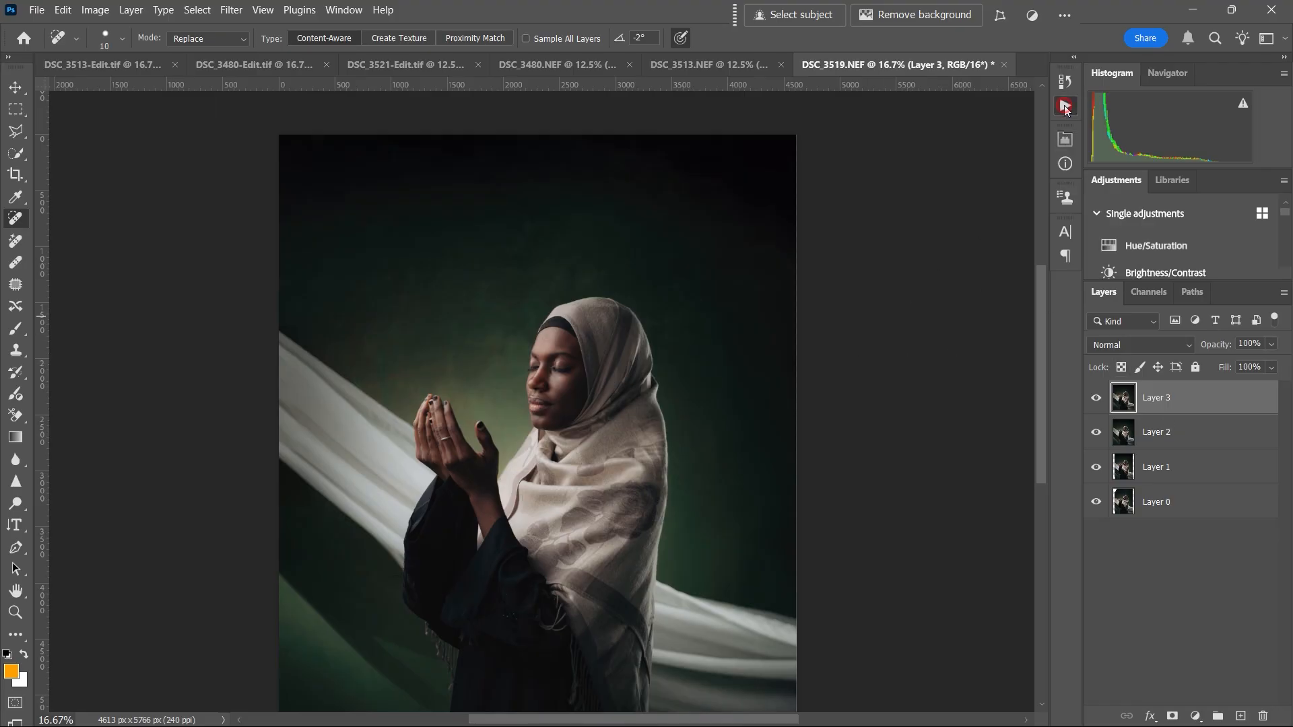
{"action": "left_click", "coordinate": [1065, 106]}
{"action": "scroll", "coordinate": [1044, 179], "scroll_direction": "up", "scroll_amount": 1}
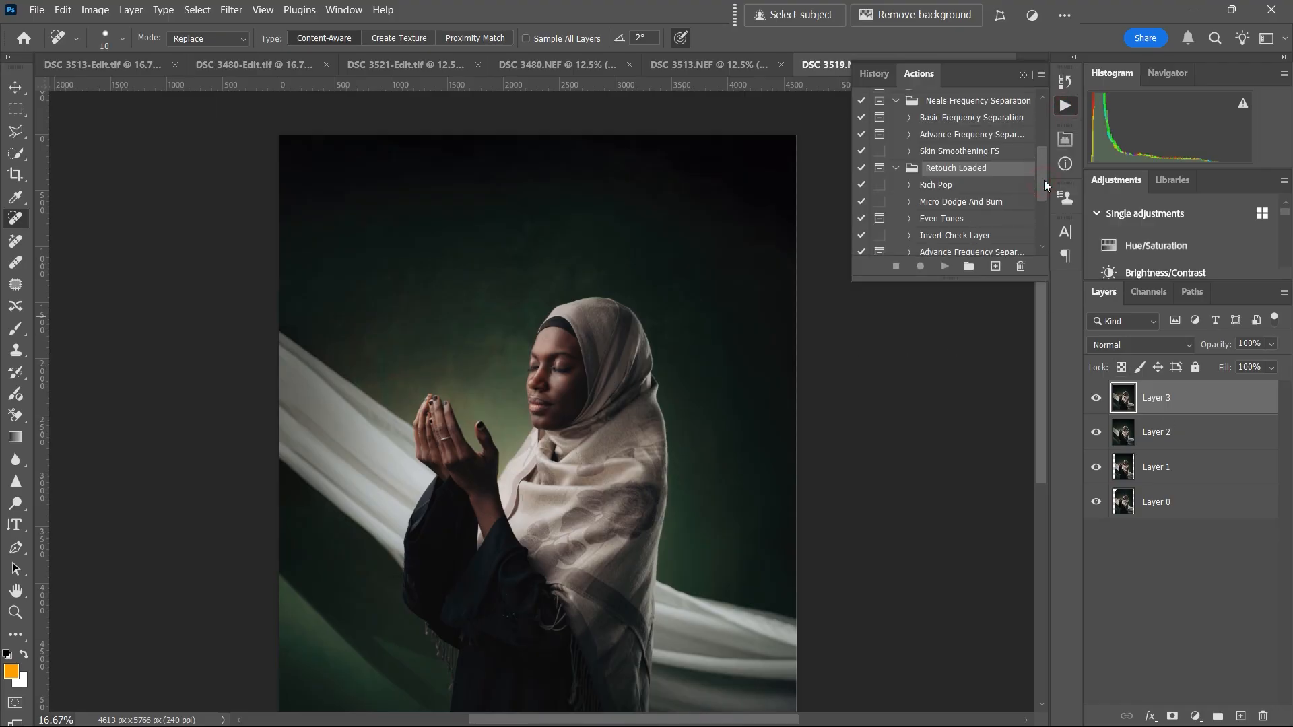
{"action": "left_click_drag", "start_coordinate": [1045, 160], "coordinate": [1046, 165]}
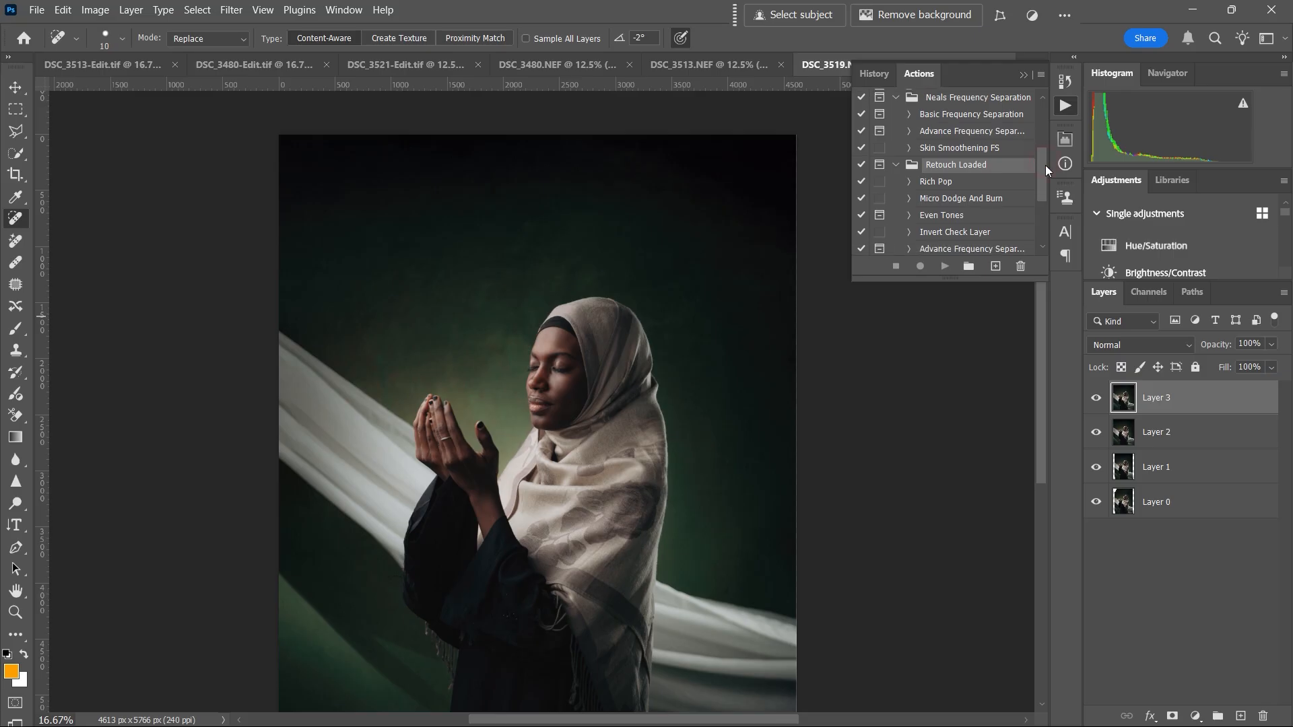
{"action": "left_click", "coordinate": [941, 132]}
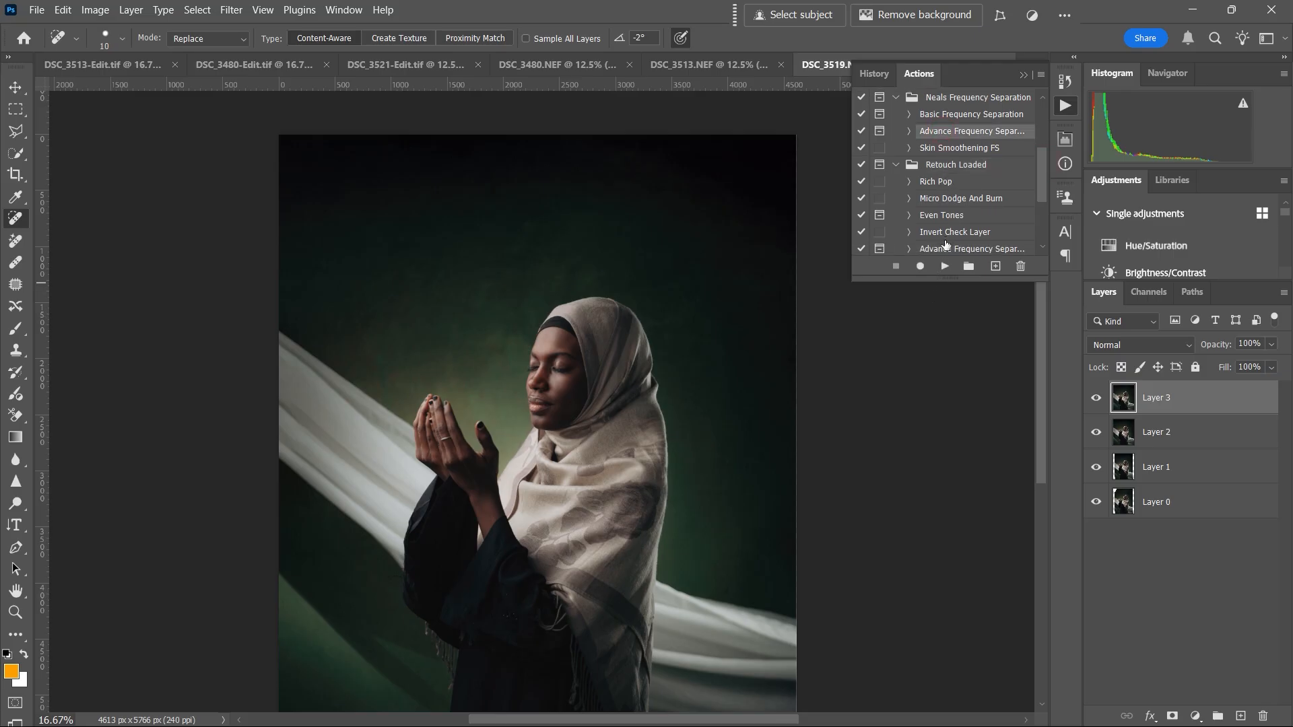
{"action": "left_click", "coordinate": [946, 267]}
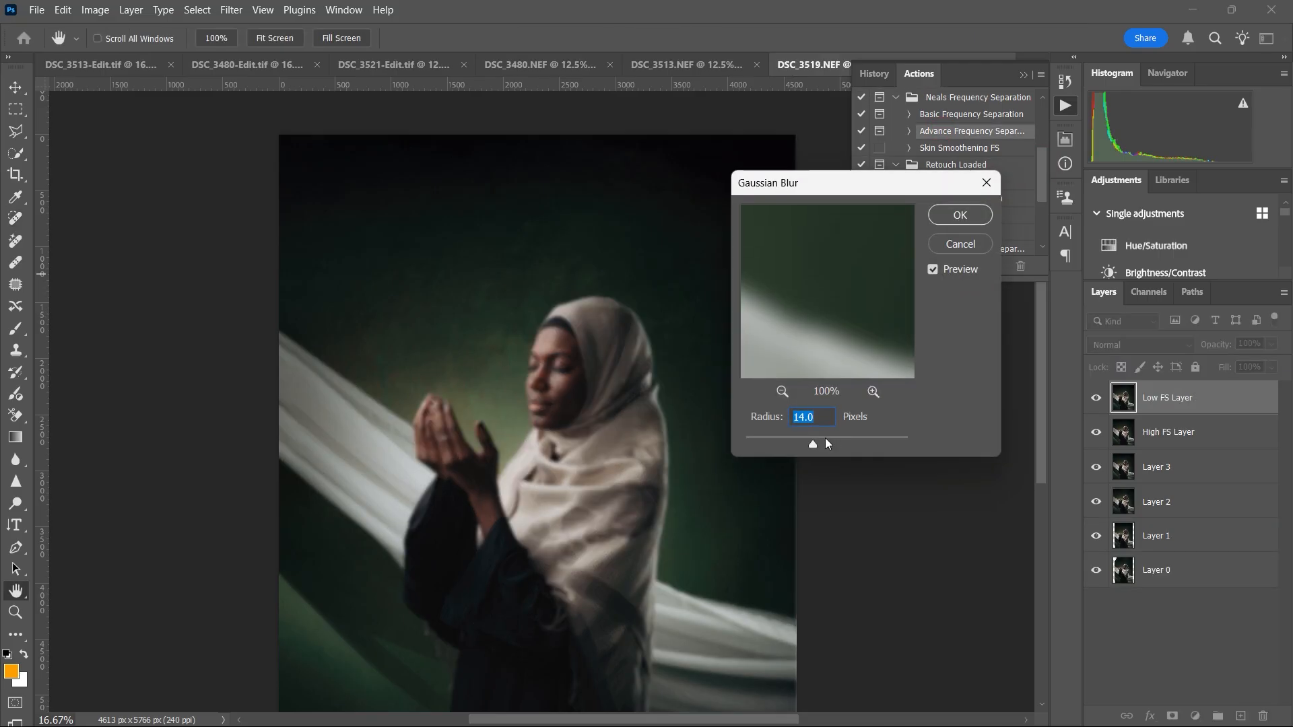
{"action": "left_click_drag", "start_coordinate": [794, 449], "coordinate": [786, 443]}
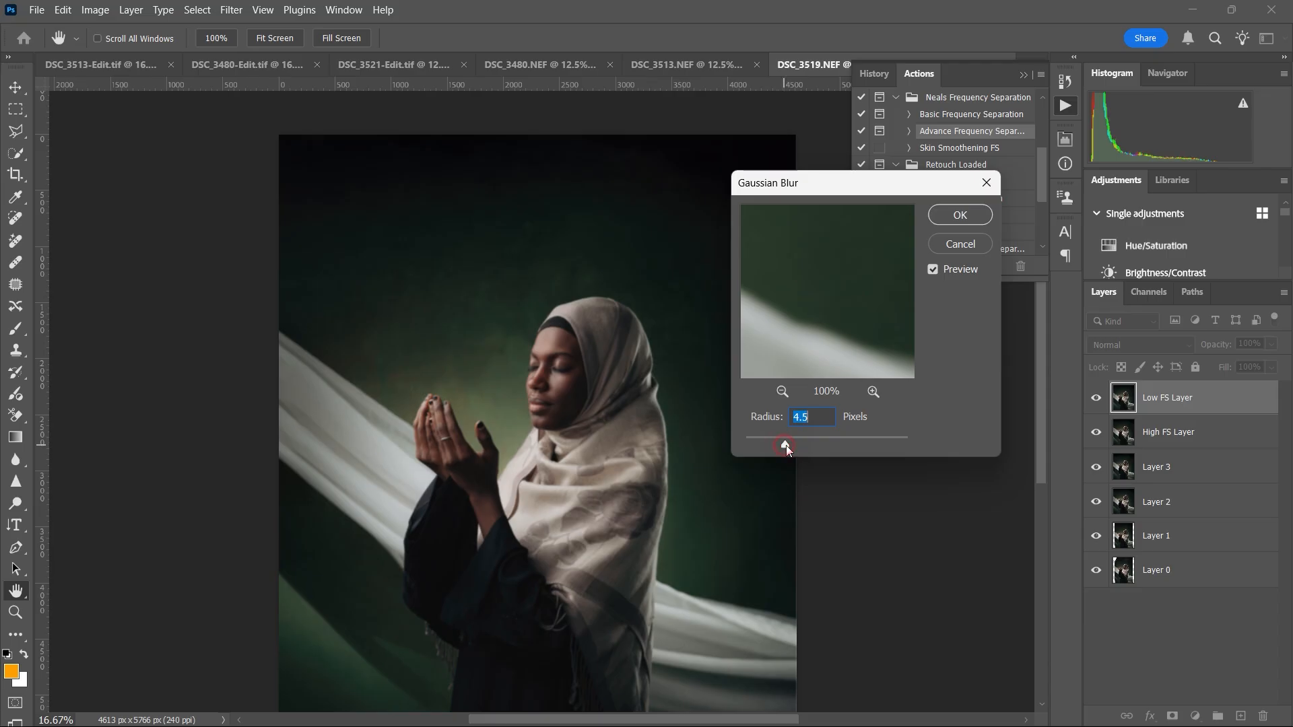
{"action": "left_click", "coordinate": [959, 215]}
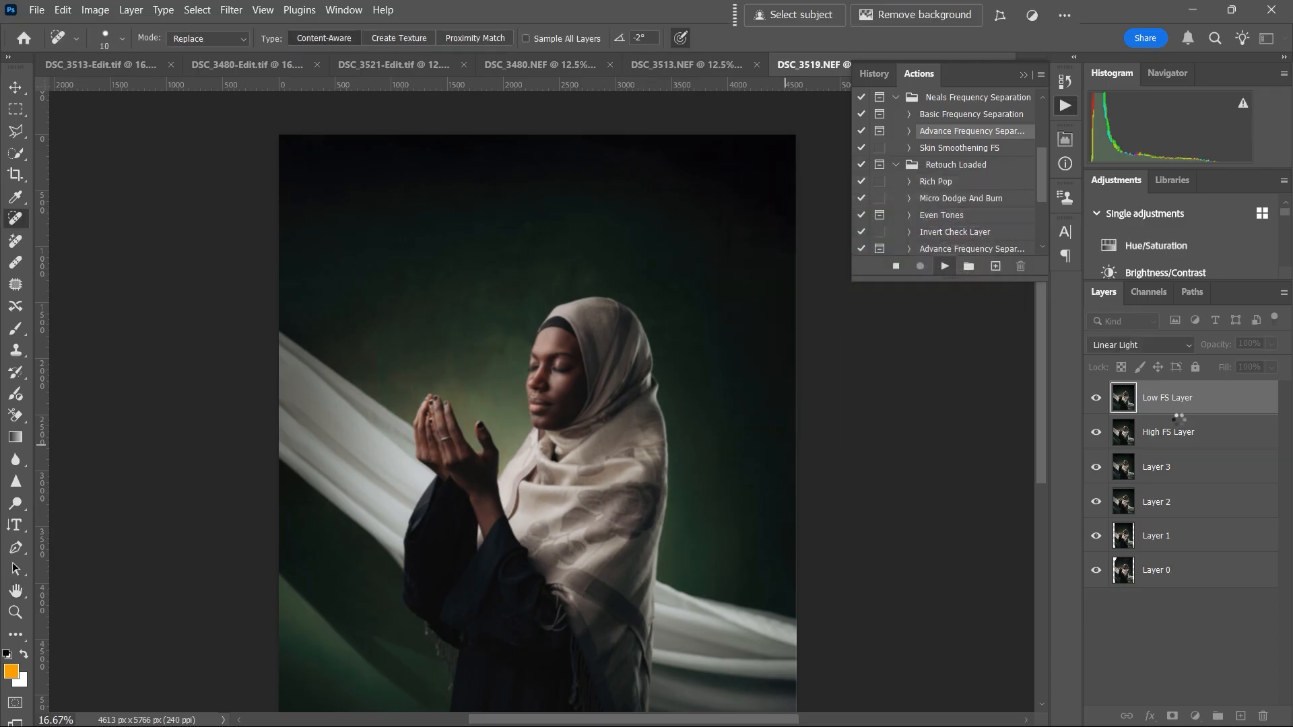
Step: Blend the forehead skin tones on the Low FS Layer copy with the Mixer Brush, reduced to about 100 px
{"action": "left_click", "coordinate": [1114, 392]}
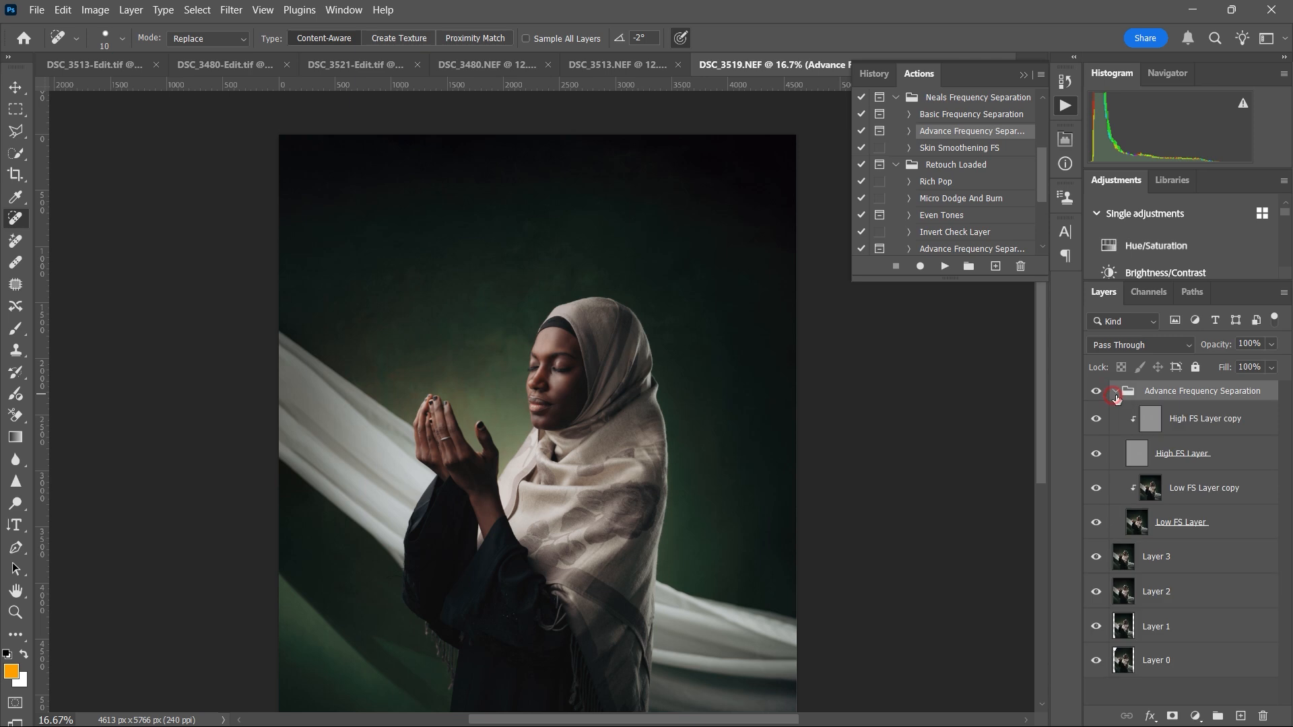
{"action": "left_click", "coordinate": [1154, 492]}
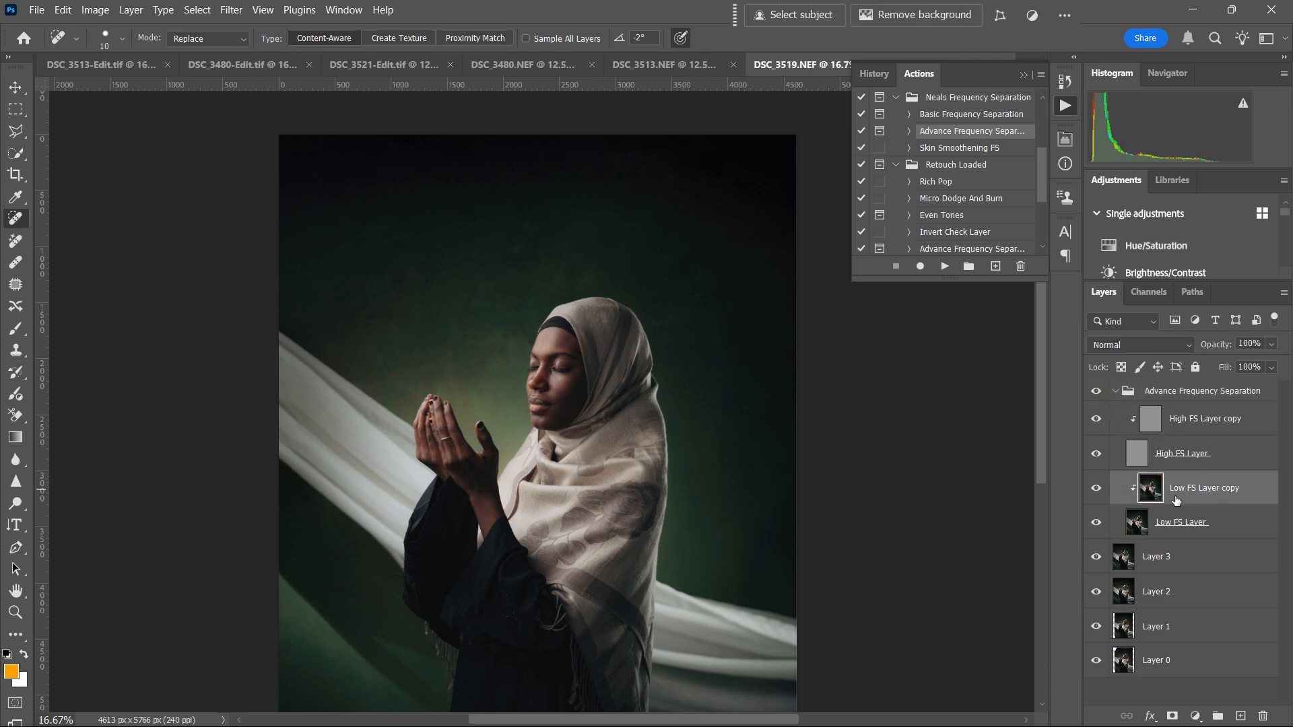
{"action": "left_click", "coordinate": [16, 635]}
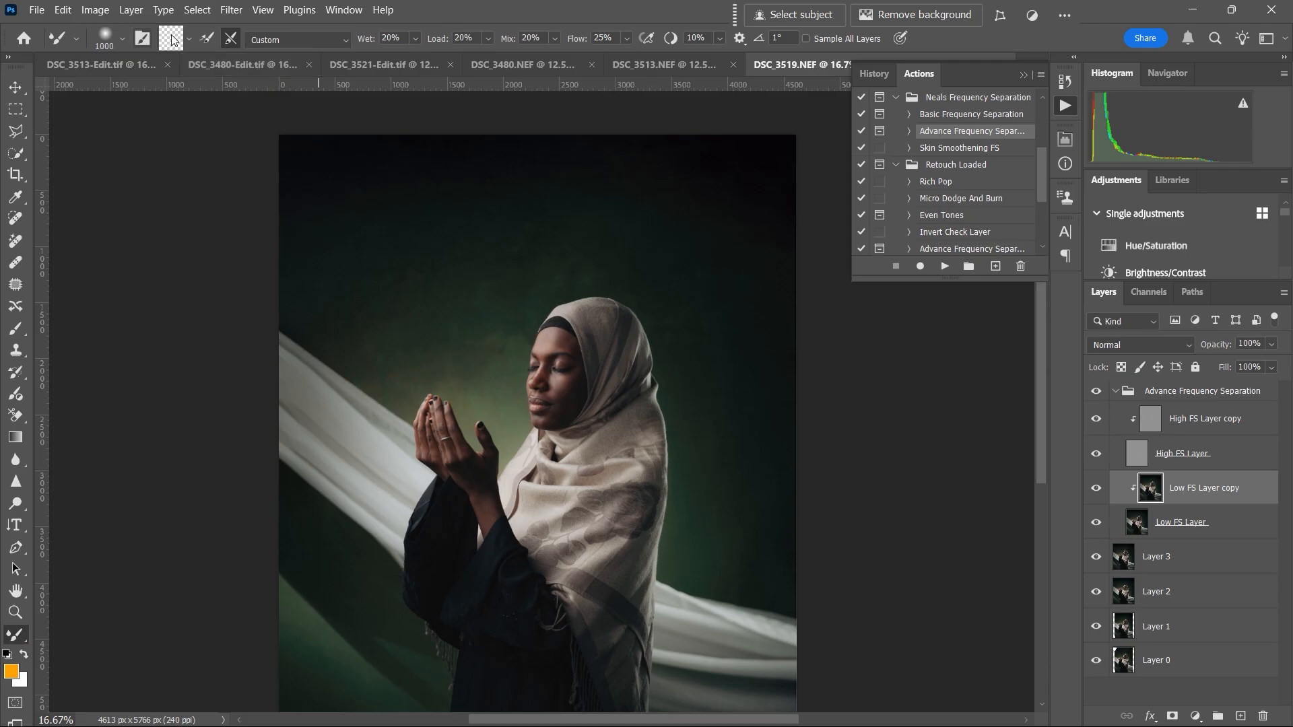
{"action": "left_click", "coordinate": [190, 39]}
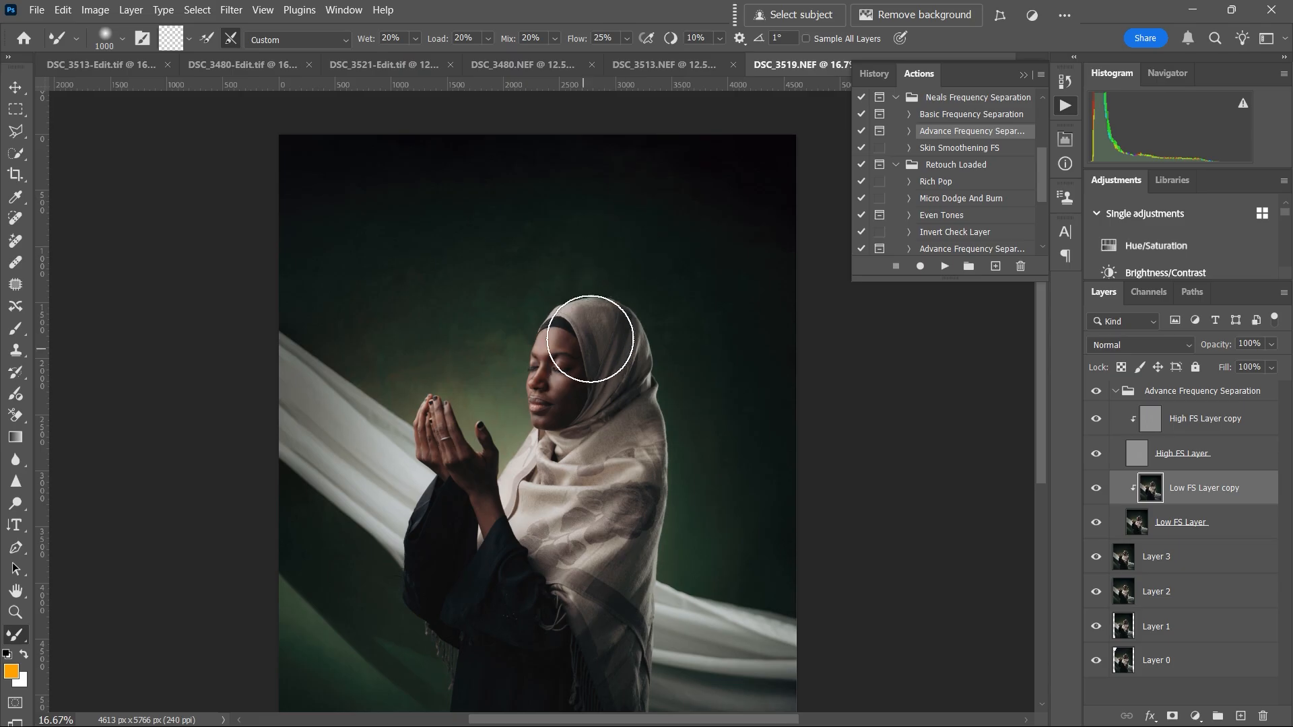
{"action": "key", "text": "ctrl+equal"}
{"action": "key", "text": "space"}
{"action": "left_click_drag", "start_coordinate": [606, 367], "coordinate": [581, 328]}
{"action": "key", "text": "bracketleft"}
{"action": "key", "text": "bracketleft"}
{"action": "key", "text": "bracketleft"}
{"action": "key", "text": "bracketleft"}
{"action": "key", "text": "bracketleft"}
{"action": "key", "text": "bracketleft"}
{"action": "key", "text": "bracketleft"}
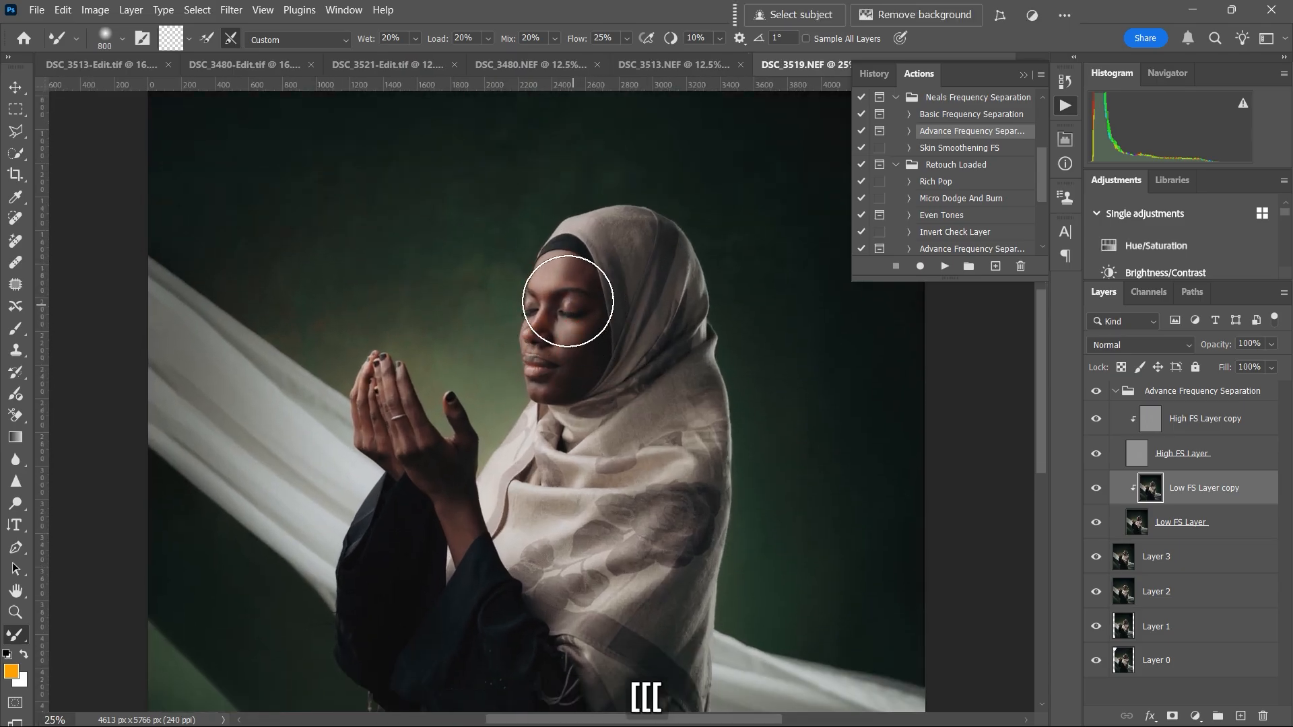
{"action": "key", "text": "bracketleft"}
{"action": "key", "text": "bracketleft"}
{"action": "key", "text": "bracketleft"}
{"action": "key", "text": "bracketleft"}
{"action": "key", "text": "bracketleft"}
{"action": "key", "text": "bracketleft"}
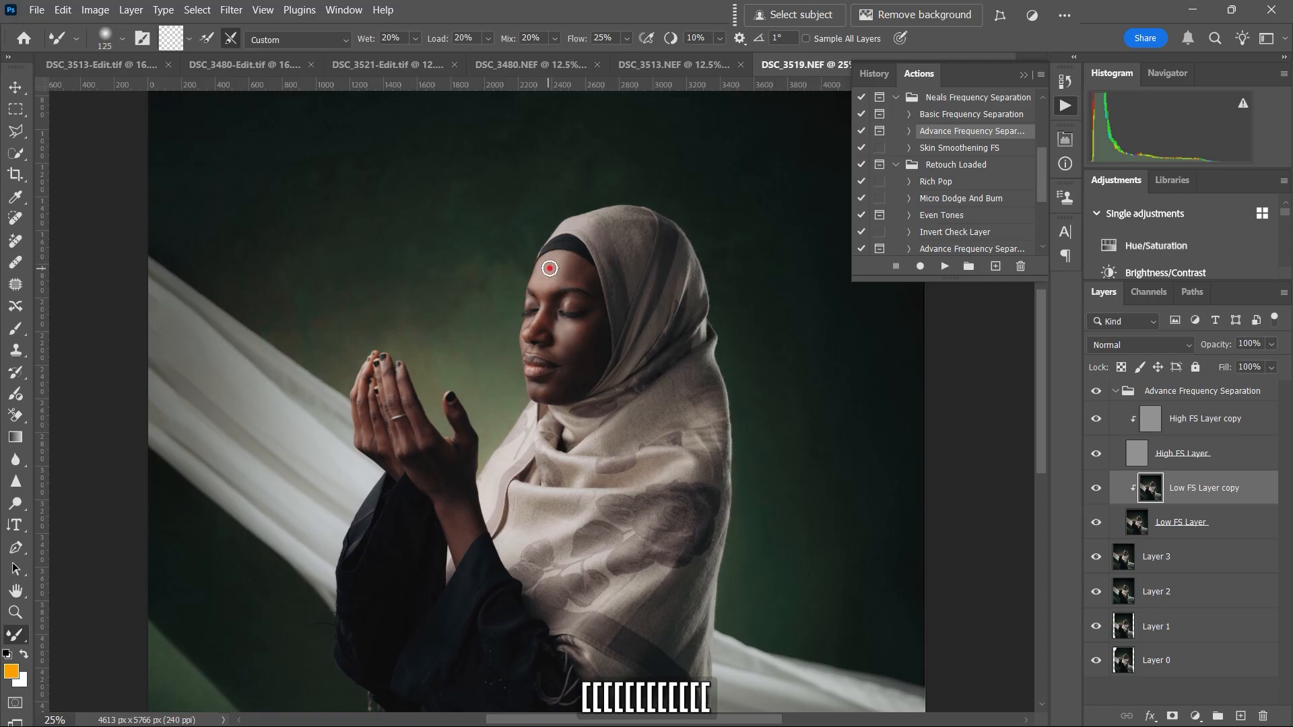
{"action": "key", "text": "bracketleft"}
{"action": "key", "text": "bracketleft"}
{"action": "key", "text": "bracketleft"}
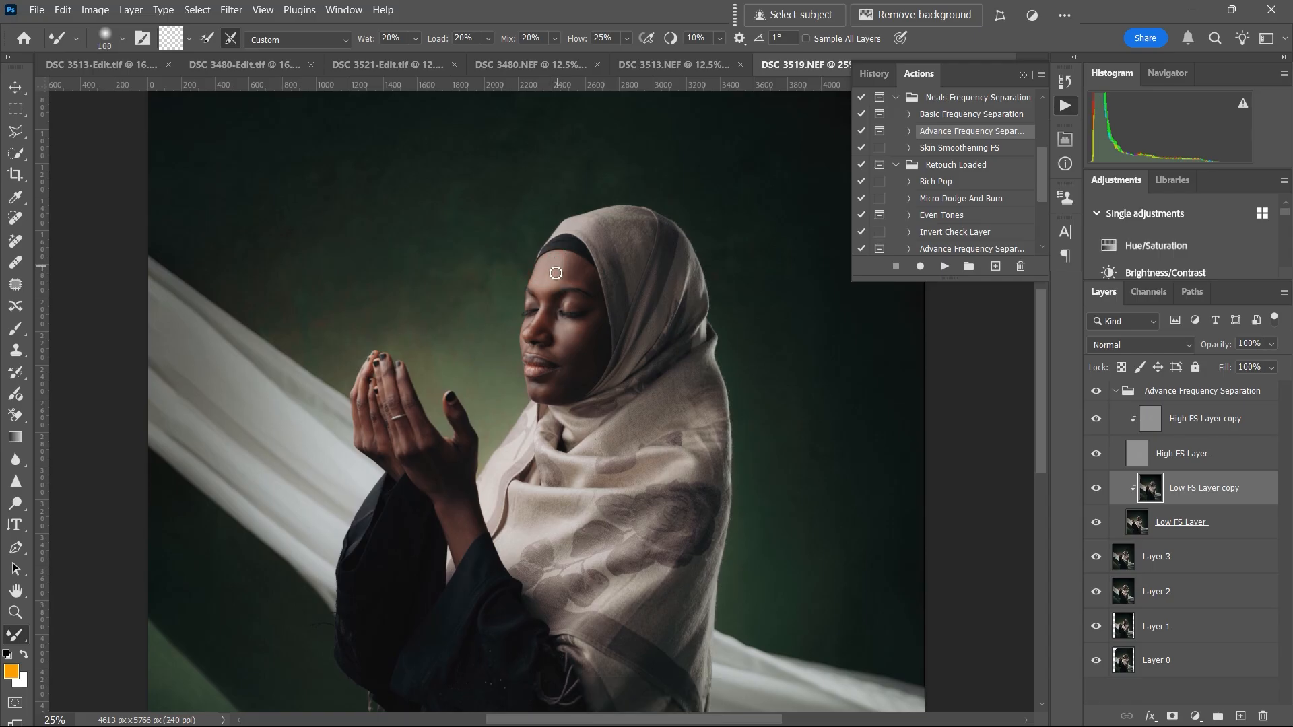
{"action": "key", "text": "bracketleft"}
{"action": "mouse_move", "coordinate": [566, 269]}
{"action": "left_mouse_down"}
{"action": "mouse_move", "coordinate": [555, 278]}
{"action": "mouse_move", "coordinate": [547, 261]}
{"action": "left_mouse_up"}
Step: Smooth the cheek and forehead tones with further Mixer Brush strokes, adjusting the brush size to fit and ending at 70 px
{"action": "key", "text": "bracketleft"}
{"action": "key", "text": "bracketright"}
{"action": "key", "text": "bracketright"}
{"action": "key", "text": "bracketright"}
{"action": "left_click_drag", "start_coordinate": [568, 328], "coordinate": [564, 347]}
{"action": "key", "text": "bracketleft"}
{"action": "key", "text": "bracketleft"}
{"action": "key", "text": "bracketleft"}
{"action": "left_click_drag", "start_coordinate": [563, 277], "coordinate": [545, 283]}
{"action": "key", "text": "bracketleft"}
{"action": "key", "text": "bracketright"}
{"action": "key", "text": "bracketright"}
{"action": "key", "text": "bracketright"}
{"action": "key", "text": "bracketright"}
{"action": "key", "text": "bracketright"}
{"action": "key", "text": "bracketleft"}
{"action": "key", "text": "bracketleft"}
{"action": "key", "text": "ctrl+equal"}
{"action": "key", "text": "ctrl+equal"}
{"action": "key", "text": "bracketright"}
{"action": "key", "text": "bracketleft"}
{"action": "key", "text": "bracketleft"}
{"action": "key", "text": "bracketleft"}
{"action": "key", "text": "bracketright"}
{"action": "key", "text": "bracketright"}
{"action": "key", "text": "bracketright"}
{"action": "key", "text": "bracketright"}
{"action": "key", "text": "bracketleft"}
{"action": "key", "text": "bracketleft"}
{"action": "key", "text": "bracketleft"}
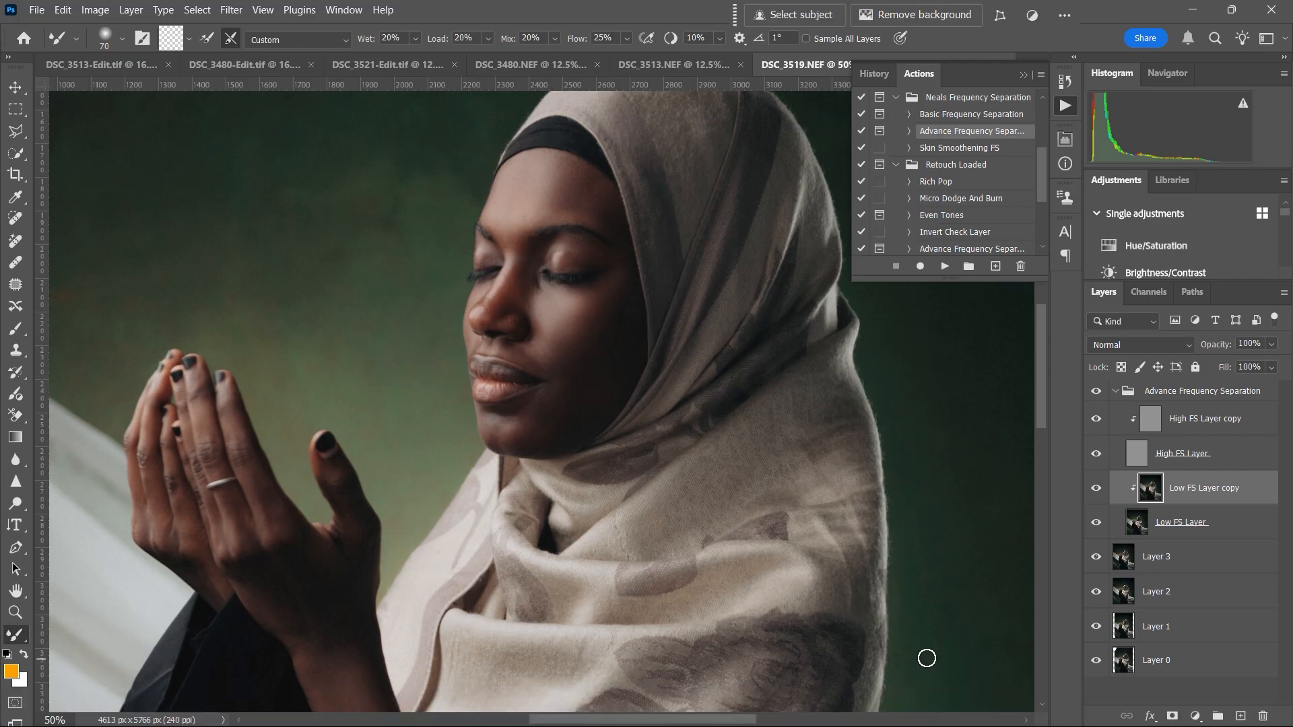
Step: Blend the tones on the side of the forehead with the Mixer Brush, resizing it to fit and ending at 80 px
{"action": "key", "text": "bracketright"}
{"action": "key", "text": "bracketright"}
{"action": "key", "text": "bracketright"}
{"action": "key", "text": "bracketright"}
{"action": "key", "text": "bracketright"}
{"action": "key", "text": "bracketleft"}
{"action": "key", "text": "bracketleft"}
{"action": "key", "text": "bracketleft"}
{"action": "key", "text": "bracketleft"}
{"action": "key", "text": "bracketleft"}
{"action": "key", "text": "bracketleft"}
{"action": "key", "text": "bracketright"}
{"action": "key", "text": "bracketright"}
{"action": "key", "text": "bracketright"}
{"action": "mouse_move", "coordinate": [580, 205]}
{"action": "left_mouse_down"}
{"action": "mouse_move", "coordinate": [617, 204]}
{"action": "mouse_move", "coordinate": [606, 193]}
{"action": "left_mouse_up"}
{"action": "key", "text": "bracketleft"}
{"action": "key", "text": "bracketleft"}
{"action": "key", "text": "bracketleft"}
{"action": "key", "text": "bracketright"}
{"action": "key", "text": "bracketright"}
{"action": "key", "text": "bracketright"}
{"action": "key", "text": "bracketright"}
{"action": "key", "text": "bracketright"}
{"action": "key", "text": "bracketright"}
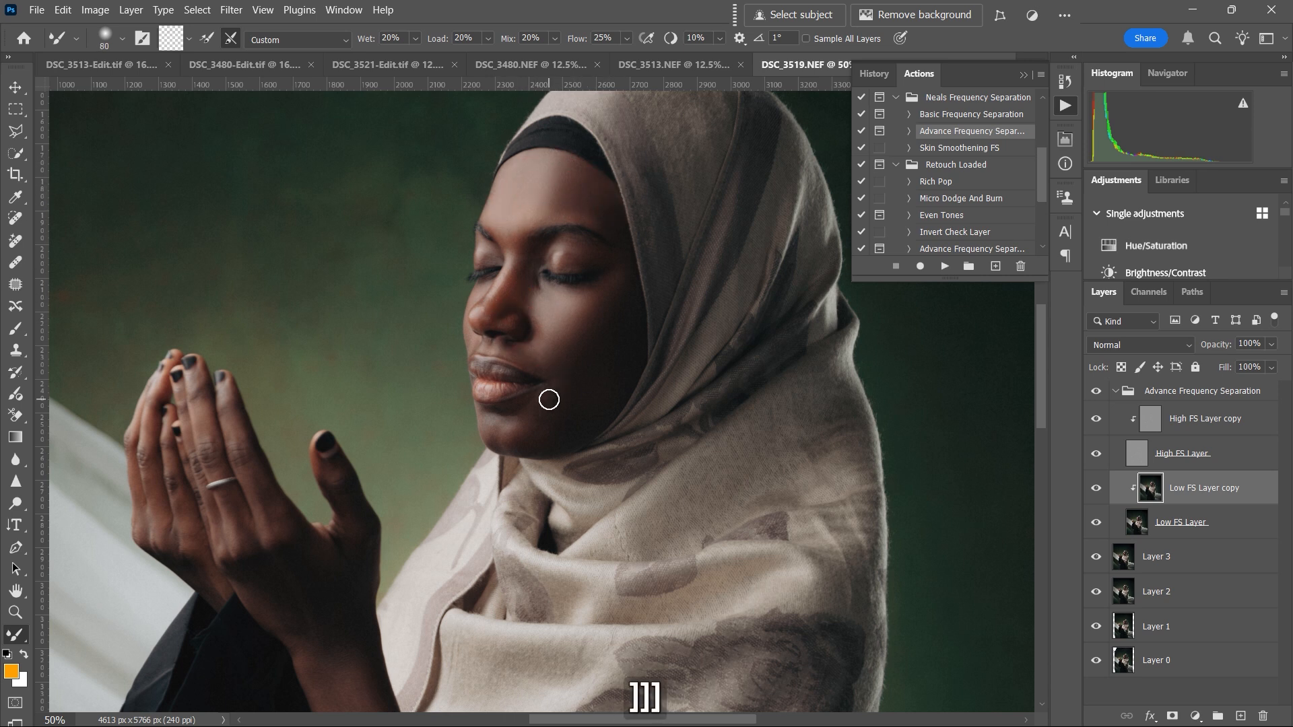
Step: Smooth the chin and jaw tones with the Mixer Brush, ending with a brush size of 90 px
{"action": "key", "text": "bracketleft"}
{"action": "key", "text": "bracketleft"}
{"action": "key", "text": "bracketleft"}
{"action": "key", "text": "bracketleft"}
{"action": "key", "text": "bracketleft"}
{"action": "key", "text": "bracketleft"}
{"action": "key", "text": "bracketright"}
{"action": "key", "text": "bracketright"}
{"action": "mouse_move", "coordinate": [528, 424]}
{"action": "left_mouse_down"}
{"action": "mouse_move", "coordinate": [545, 402]}
{"action": "mouse_move", "coordinate": [537, 442]}
{"action": "left_mouse_up"}
{"action": "key", "text": "bracketright"}
{"action": "key", "text": "bracketright"}
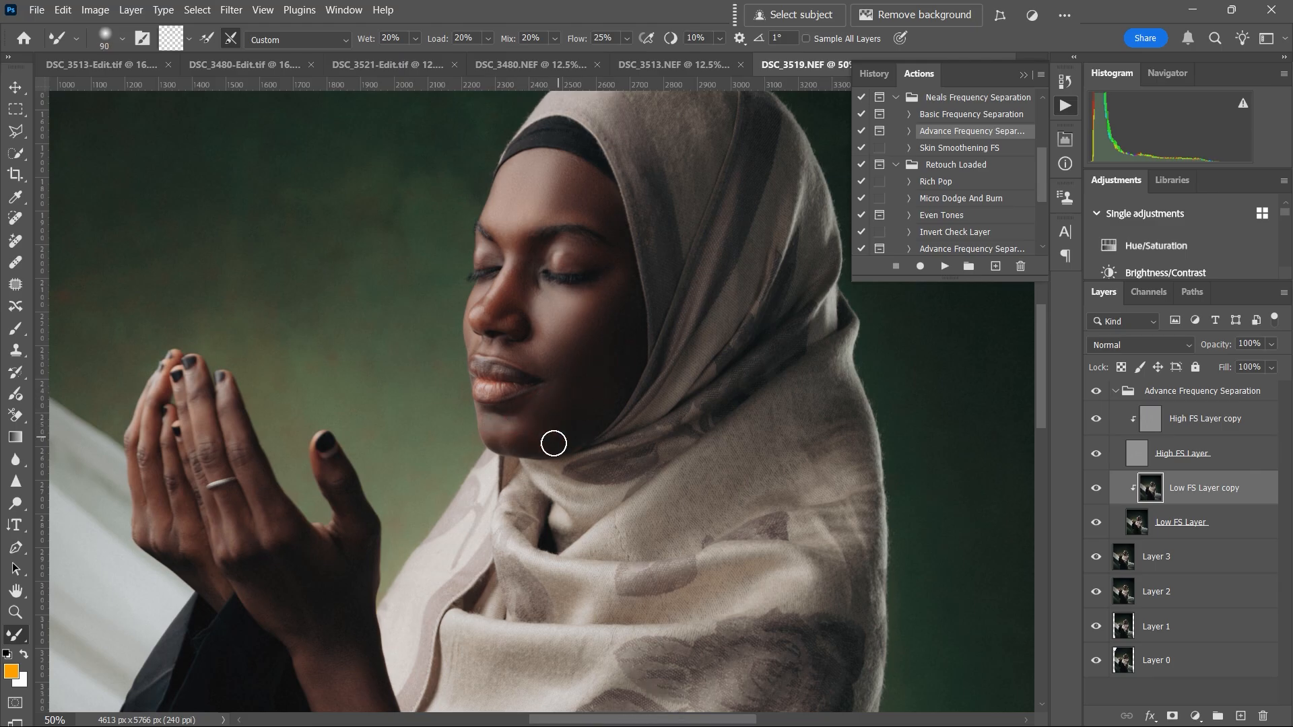
Step: Even out the remaining tone transitions on the forehead, chin and nose with short Mixer Brush strokes, adjusting the brush size for each area
{"action": "key", "text": "ctrl+minus"}
{"action": "key", "text": "ctrl+minus"}
{"action": "key", "text": "ctrl+minus"}
{"action": "key", "text": "ctrl+plus"}
{"action": "key", "text": "bracketright"}
{"action": "key", "text": "bracketright"}
{"action": "key", "text": "bracketright"}
{"action": "key", "text": "bracketright"}
{"action": "key", "text": "bracketleft"}
{"action": "key", "text": "bracketleft"}
{"action": "key", "text": "bracketleft"}
{"action": "key", "text": "bracketleft"}
{"action": "key", "text": "bracketright"}
{"action": "key", "text": "bracketright"}
{"action": "key", "text": "bracketright"}
{"action": "key", "text": "bracketright"}
{"action": "left_click_drag", "start_coordinate": [543, 296], "coordinate": [552, 292]}
{"action": "key", "text": "bracketleft"}
{"action": "key", "text": "bracketleft"}
{"action": "key", "text": "bracketleft"}
{"action": "key", "text": "bracketleft"}
{"action": "left_click_drag", "start_coordinate": [531, 419], "coordinate": [523, 415]}
{"action": "key", "text": "bracketleft"}
{"action": "left_click", "coordinate": [534, 335]}
{"action": "key", "text": "bracketleft"}
{"action": "key", "text": "bracketleft"}
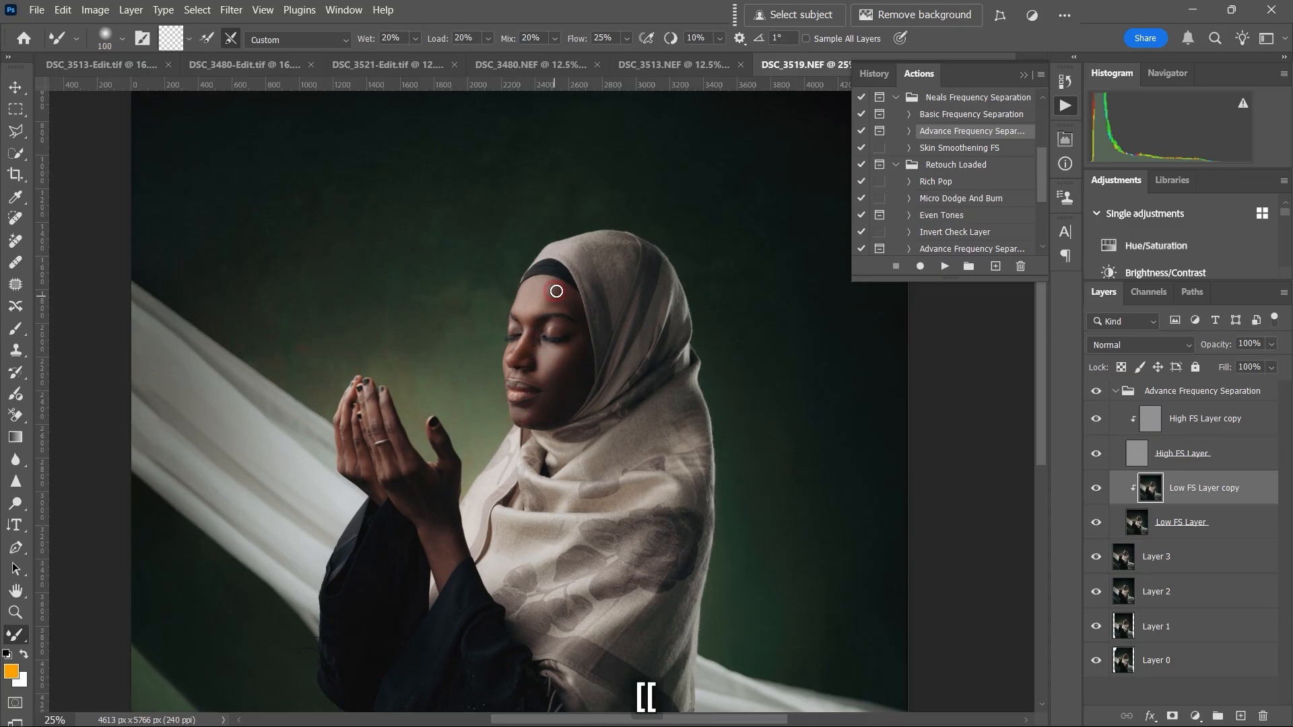
Step: Blend the skin tones on the wrist and forearm with Mixer Brush strokes, resizing the brush to fit the narrow areas
{"action": "key", "text": "bracketright"}
{"action": "key", "text": "bracketright"}
{"action": "mouse_move", "coordinate": [440, 544]}
{"action": "left_mouse_down"}
{"action": "mouse_move", "coordinate": [427, 525]}
{"action": "mouse_move", "coordinate": [453, 534]}
{"action": "mouse_move", "coordinate": [433, 520]}
{"action": "left_mouse_up"}
{"action": "key", "text": "bracketleft"}
{"action": "key", "text": "bracketleft"}
{"action": "key", "text": "bracketleft"}
{"action": "key", "text": "bracketleft"}
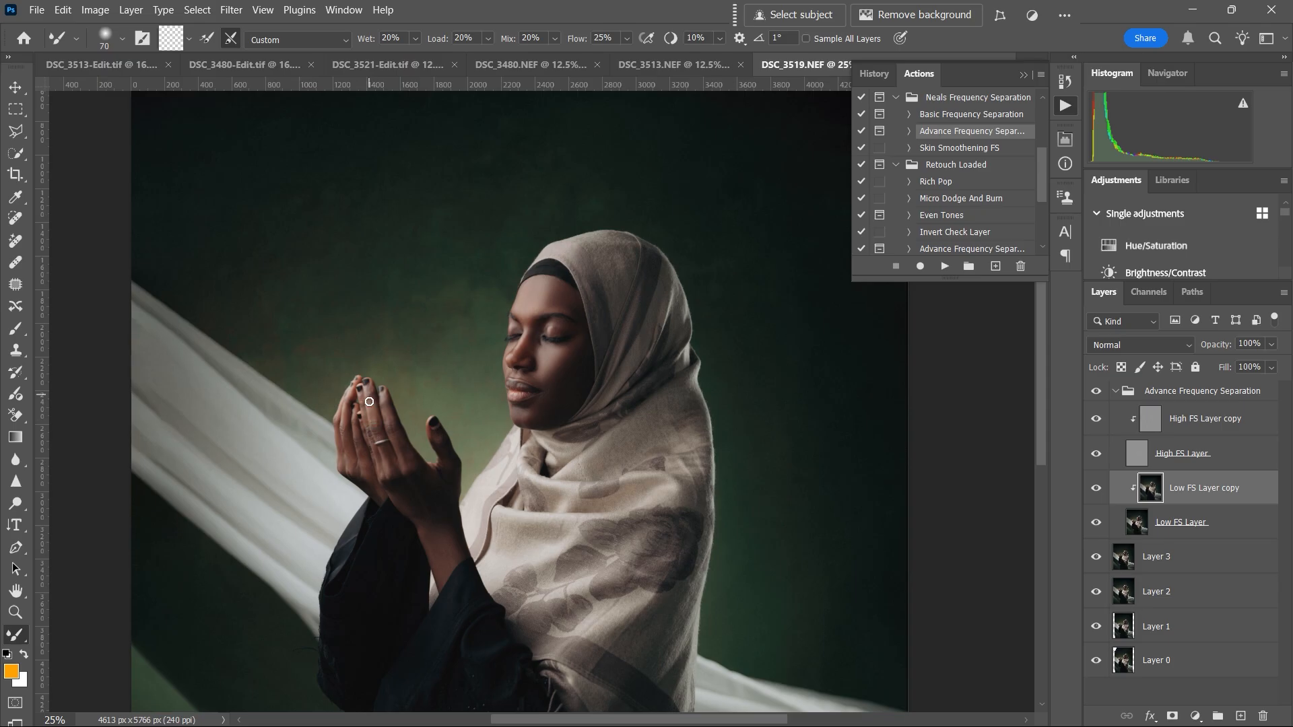
{"action": "key", "text": "bracketleft"}
{"action": "key", "text": "bracketright"}
{"action": "key", "text": "bracketright"}
{"action": "key", "text": "bracketleft"}
{"action": "key", "text": "bracketleft"}
{"action": "key", "text": "bracketleft"}
{"action": "key", "text": "bracketleft"}
{"action": "key", "text": "bracketright"}
{"action": "key", "text": "bracketright"}
{"action": "key", "text": "bracketright"}
{"action": "key", "text": "bracketright"}
{"action": "key", "text": "bracketright"}
{"action": "key", "text": "bracketleft"}
{"action": "left_click_drag", "start_coordinate": [430, 546], "coordinate": [446, 549]}
{"action": "key", "text": "bracketleft"}
{"action": "key", "text": "bracketleft"}
{"action": "key", "text": "bracketleft"}
{"action": "key", "text": "bracketright"}
{"action": "key", "text": "bracketright"}
{"action": "key", "text": "bracketright"}
{"action": "key", "text": "bracketright"}
{"action": "key", "text": "bracketleft"}
{"action": "key", "text": "bracketleft"}
{"action": "key", "text": "bracketleft"}
{"action": "key", "text": "bracketleft"}
{"action": "key", "text": "bracketleft"}
{"action": "key", "text": "bracketright"}
{"action": "key", "text": "bracketright"}
{"action": "key", "text": "bracketright"}
{"action": "key", "text": "bracketleft"}
Step: Soften the cheek and jaw tones with broader Mixer Brush strokes at sizes between 125 and 175 px
{"action": "key", "text": "bracketright"}
{"action": "key", "text": "bracketright"}
{"action": "key", "text": "bracketright"}
{"action": "key", "text": "bracketright"}
{"action": "key", "text": "bracketright"}
{"action": "key", "text": "bracketright"}
{"action": "left_click", "coordinate": [580, 354]}
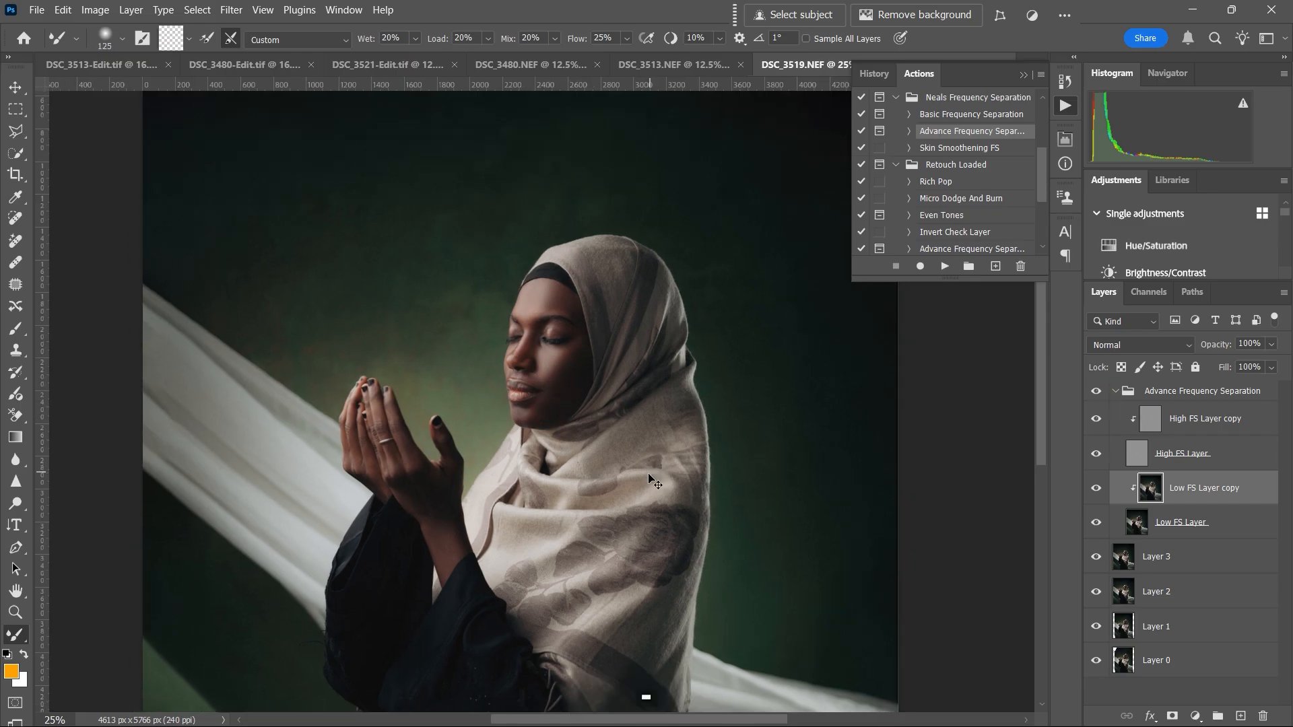
{"action": "key", "text": "ctrl+minus"}
{"action": "key", "text": "ctrl+minus"}
{"action": "key", "text": "ctrl+plus"}
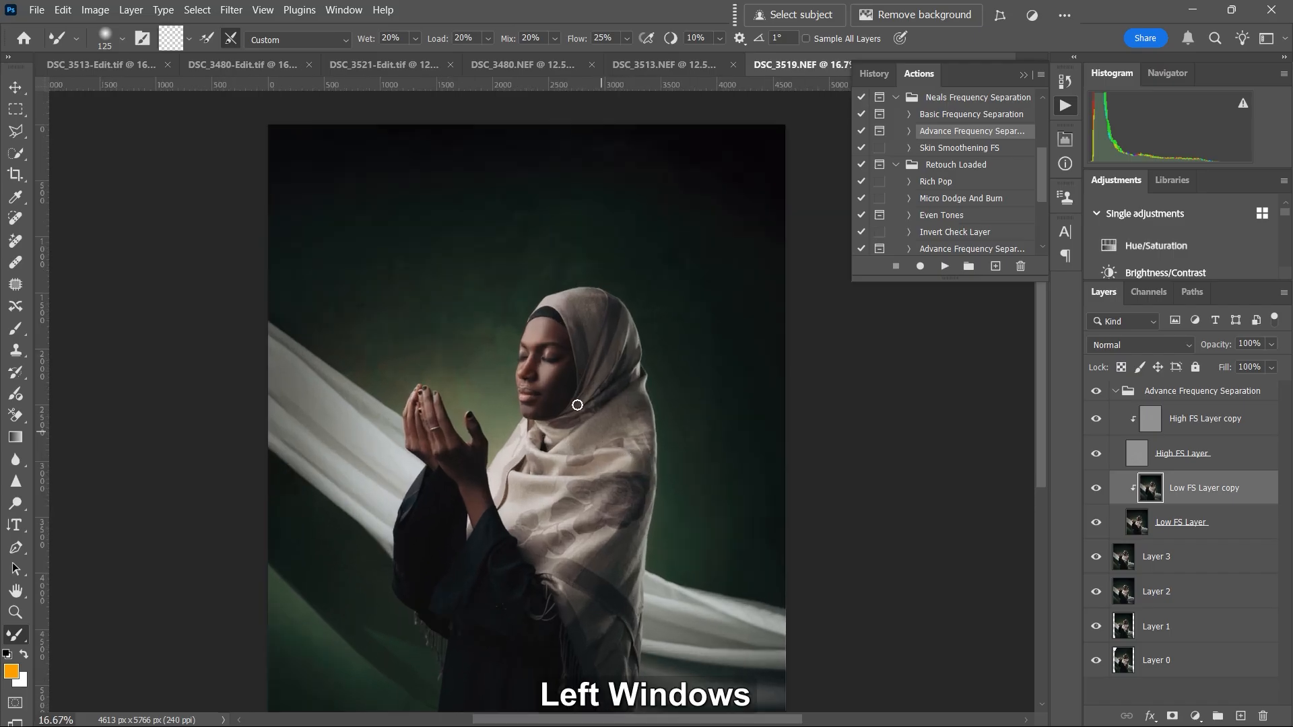
{"action": "key", "text": "bracketright"}
{"action": "key", "text": "bracketright"}
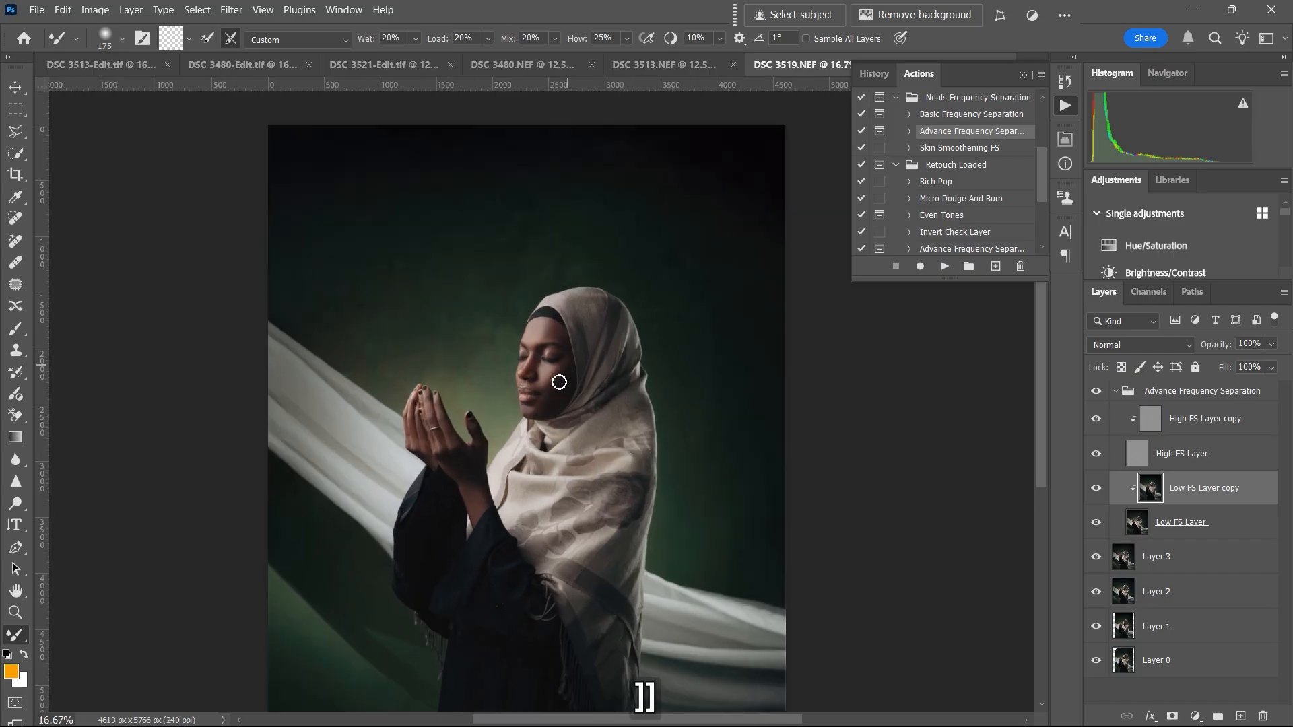
{"action": "key", "text": "bracketleft"}
{"action": "key", "text": "bracketleft"}
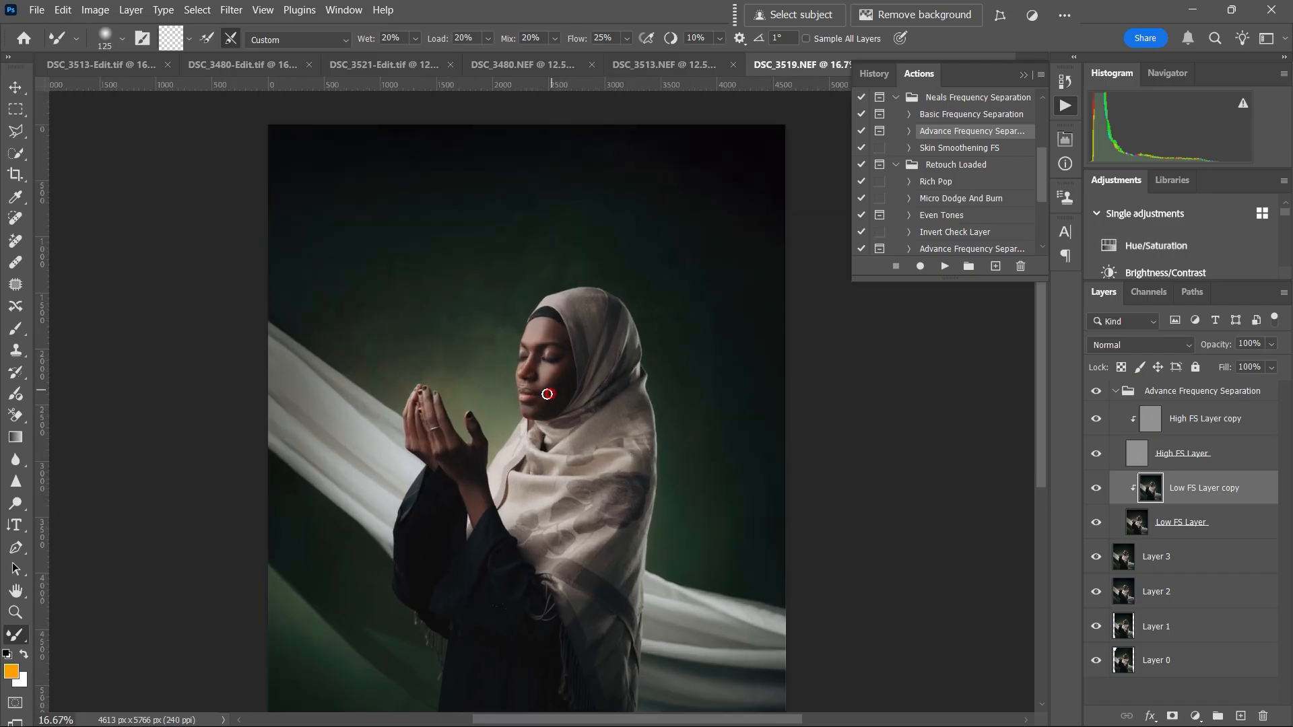
{"action": "key", "text": "bracketright"}
{"action": "key", "text": "bracketright"}
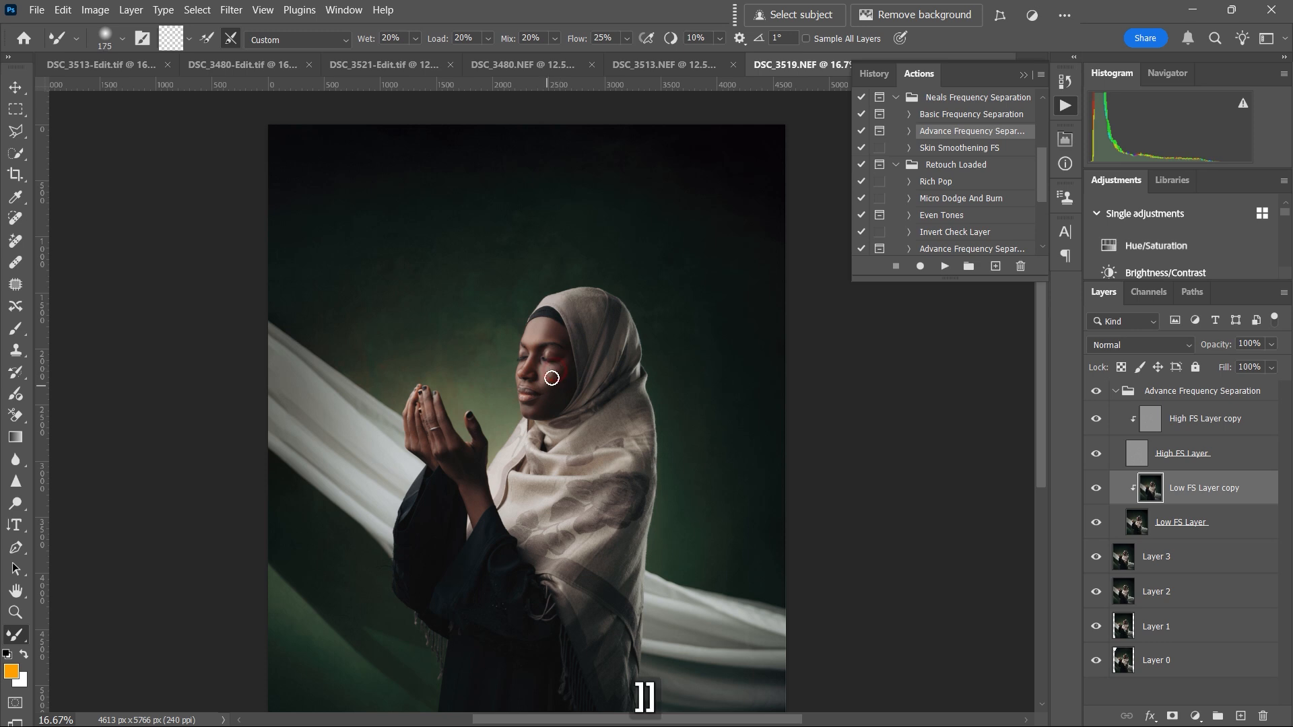
Step: Compare the portrait with the Advance Frequency Separation group hidden and shown, both in full and close up on the face and hands
{"action": "left_click", "coordinate": [1098, 394]}
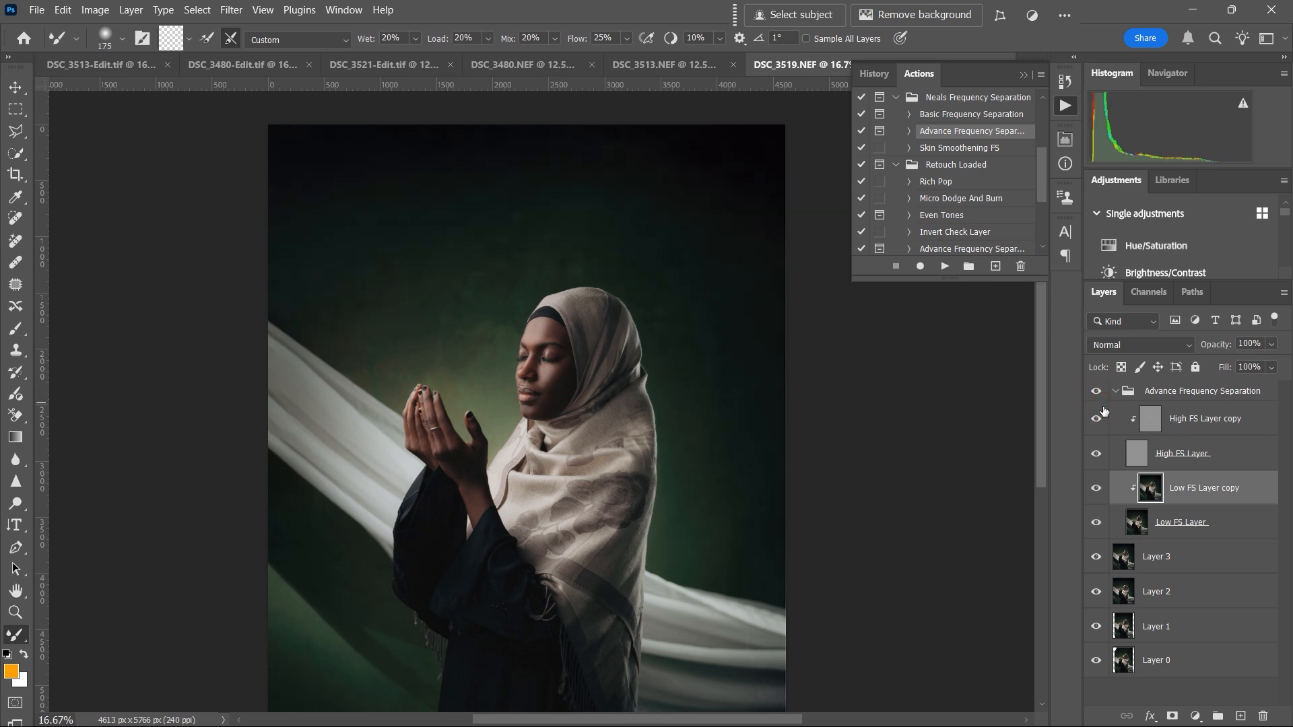
{"action": "left_click", "coordinate": [1153, 394]}
{"action": "left_click_drag", "start_coordinate": [852, 442], "coordinate": [856, 412]}
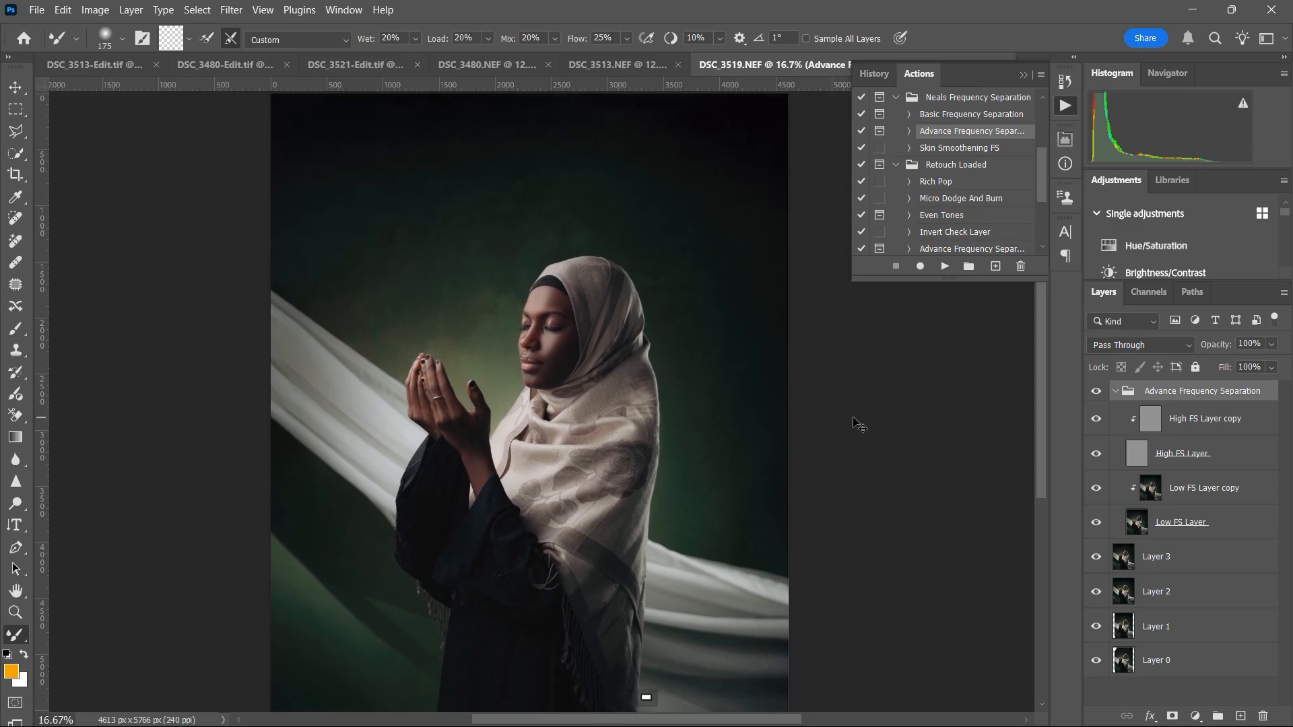
{"action": "key", "text": "ctrl+minus"}
{"action": "left_click", "coordinate": [1096, 395]}
{"action": "left_click", "coordinate": [1096, 395]}
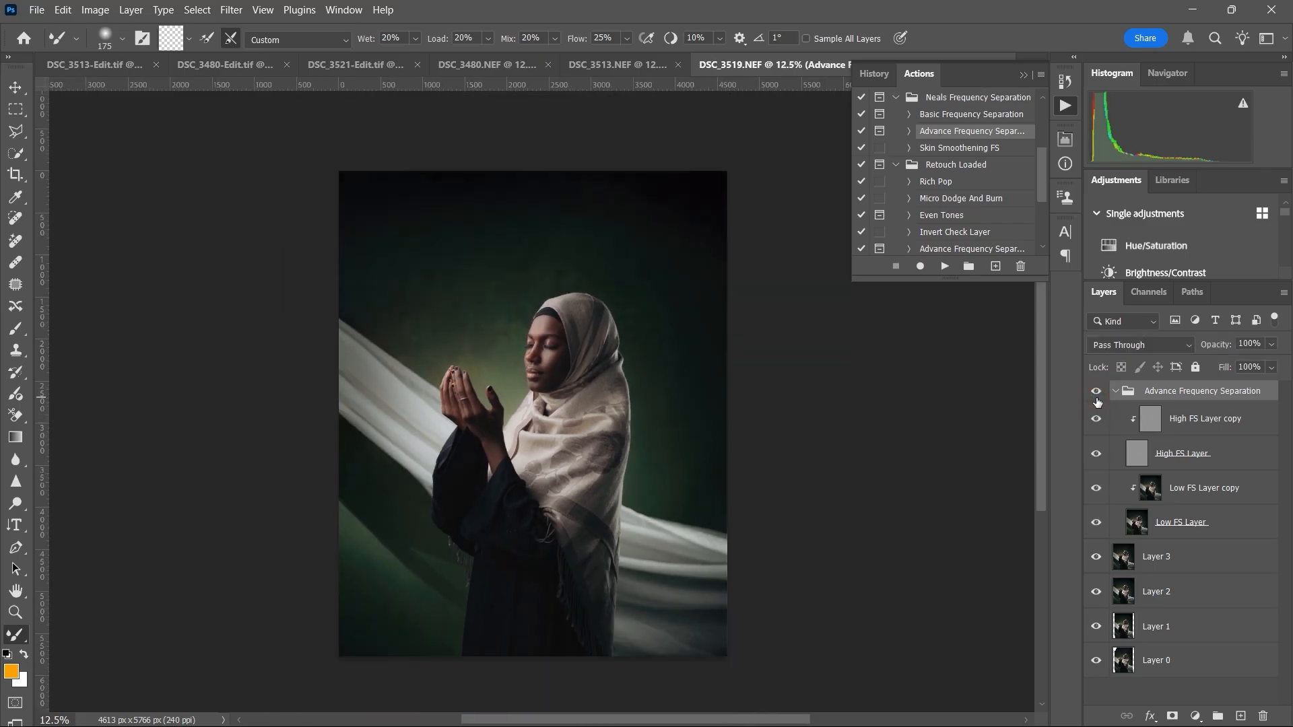
{"action": "key", "text": "ctrl+equal"}
{"action": "key", "text": "ctrl+equal"}
{"action": "key", "text": "ctrl+equal"}
{"action": "left_click", "coordinate": [1097, 392]}
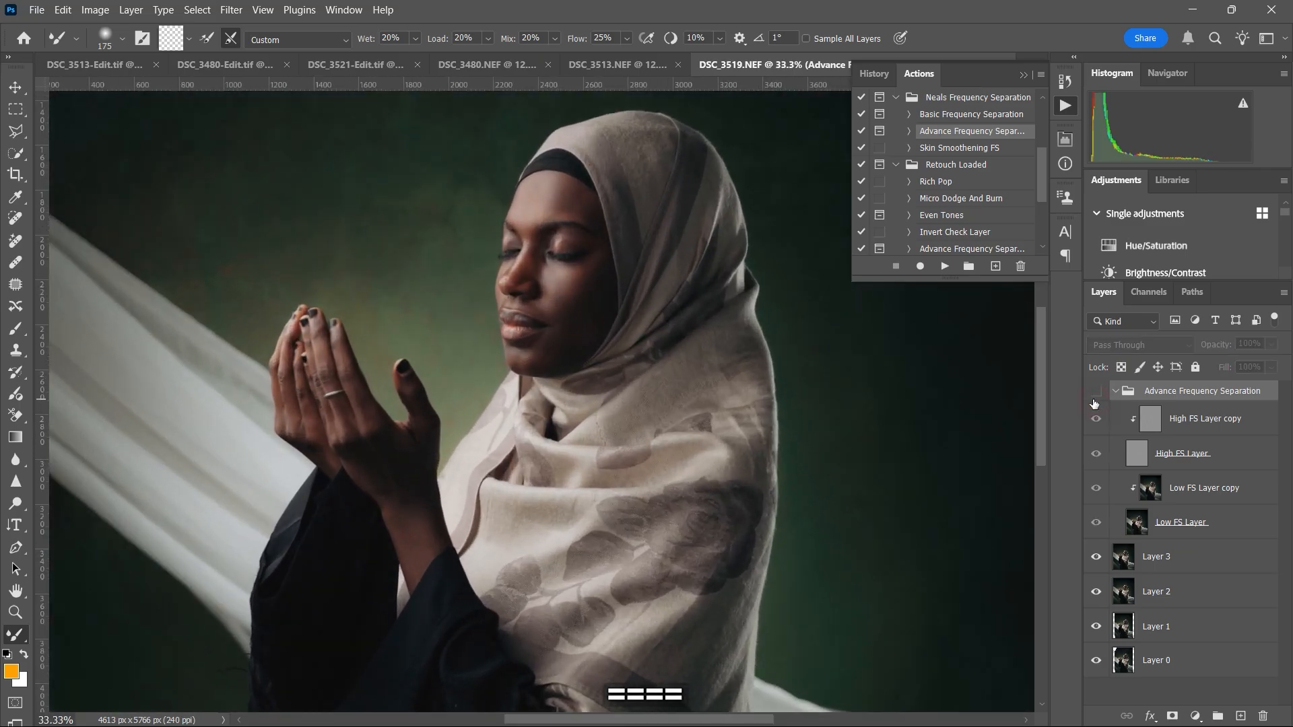
{"action": "left_click", "coordinate": [1097, 394]}
{"action": "left_click", "coordinate": [1097, 396]}
{"action": "left_click", "coordinate": [1097, 396]}
{"action": "key", "text": "ctrl+equal"}
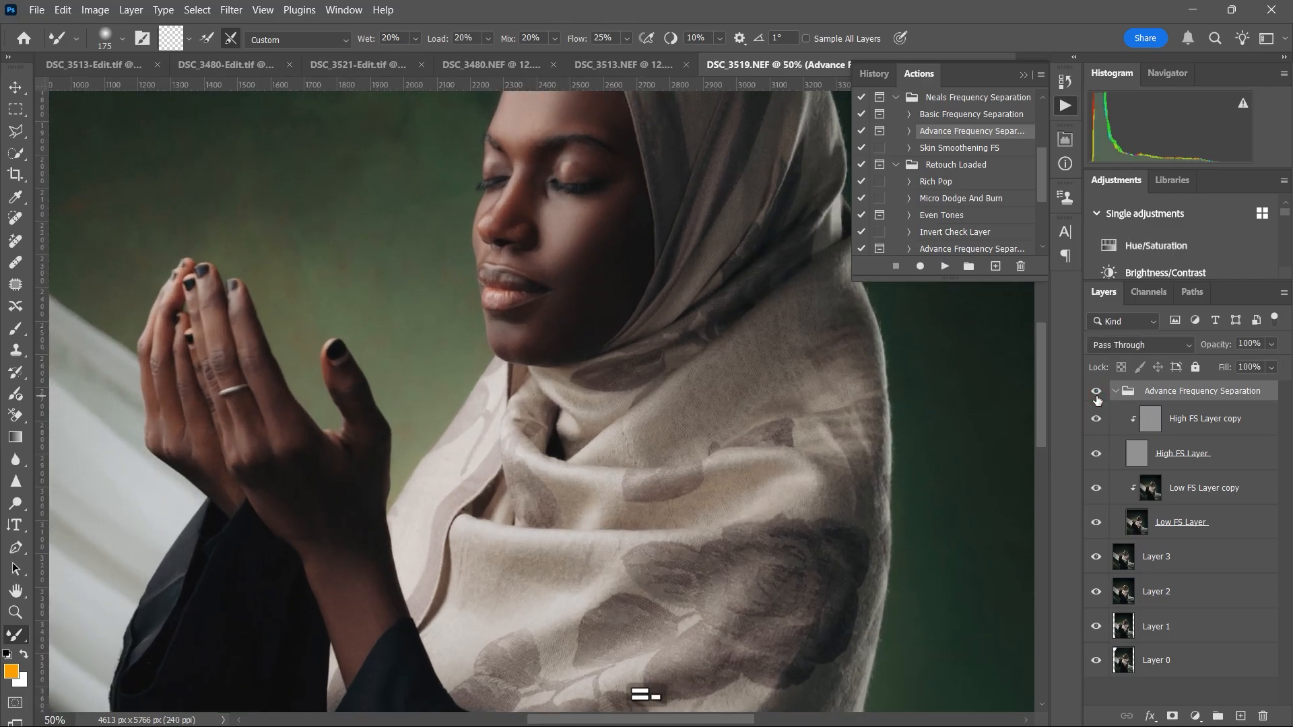
{"action": "key", "text": "ctrl+minus"}
{"action": "key", "text": "ctrl+minus"}
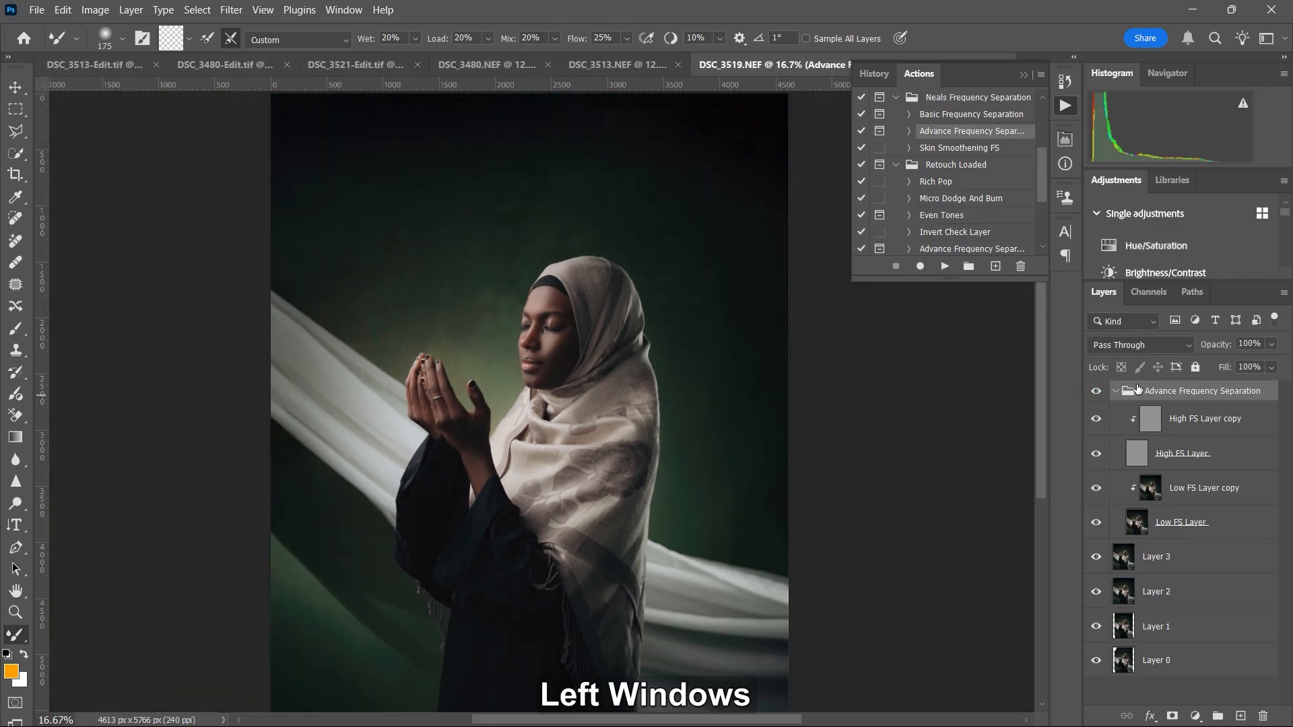
Step: Collapse the Advance Frequency Separation group and reduce its opacity to 86%, checking the effect against the unsmoothed image
{"action": "left_click", "coordinate": [1116, 391]}
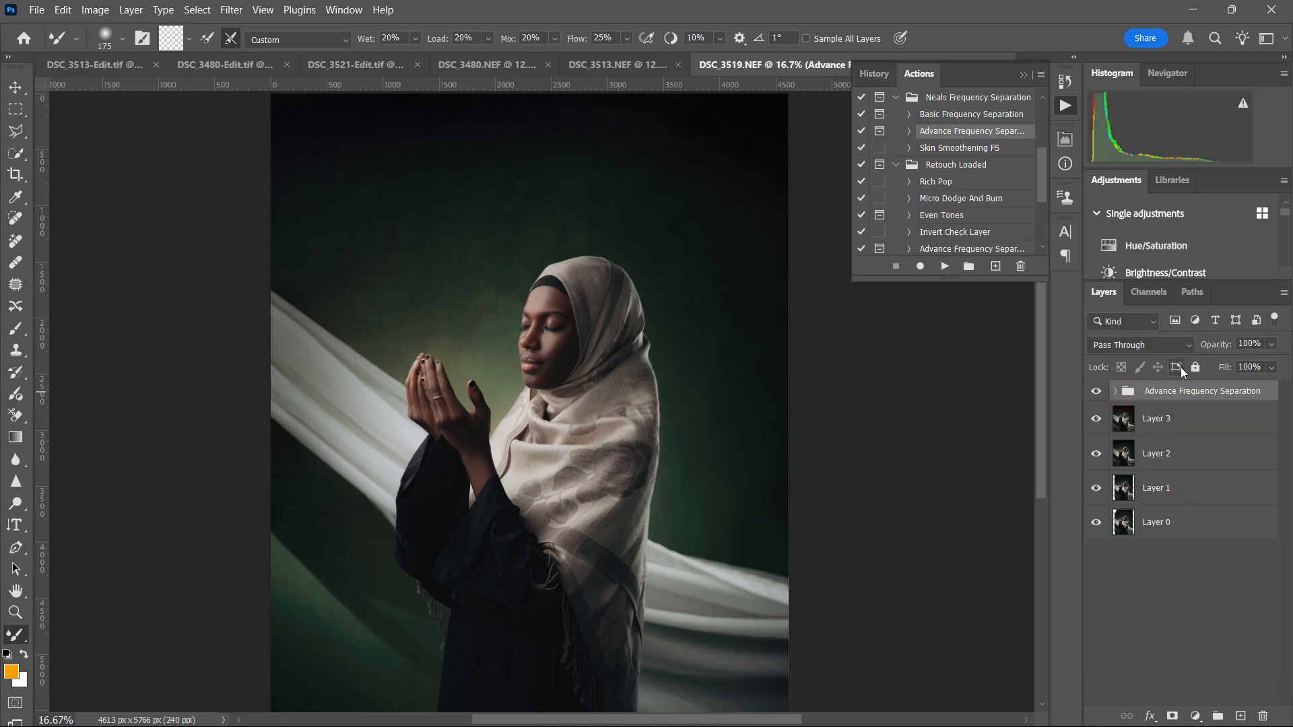
{"action": "left_click_drag", "start_coordinate": [1227, 345], "coordinate": [1227, 351]}
{"action": "left_click", "coordinate": [1096, 392]}
{"action": "left_click", "coordinate": [1096, 394]}
{"action": "left_click", "coordinate": [1096, 396]}
{"action": "left_click", "coordinate": [1095, 398]}
{"action": "left_click", "coordinate": [1098, 393]}
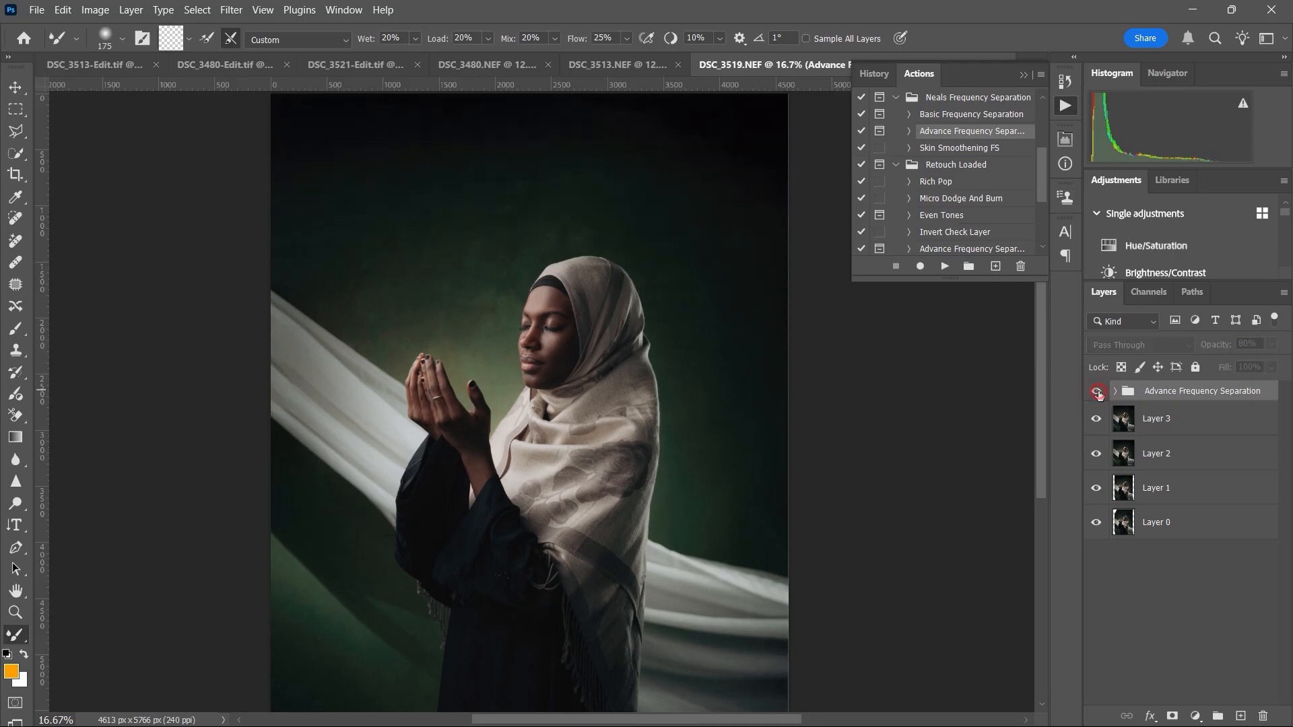
{"action": "left_click_drag", "start_coordinate": [1215, 348], "coordinate": [1219, 348]}
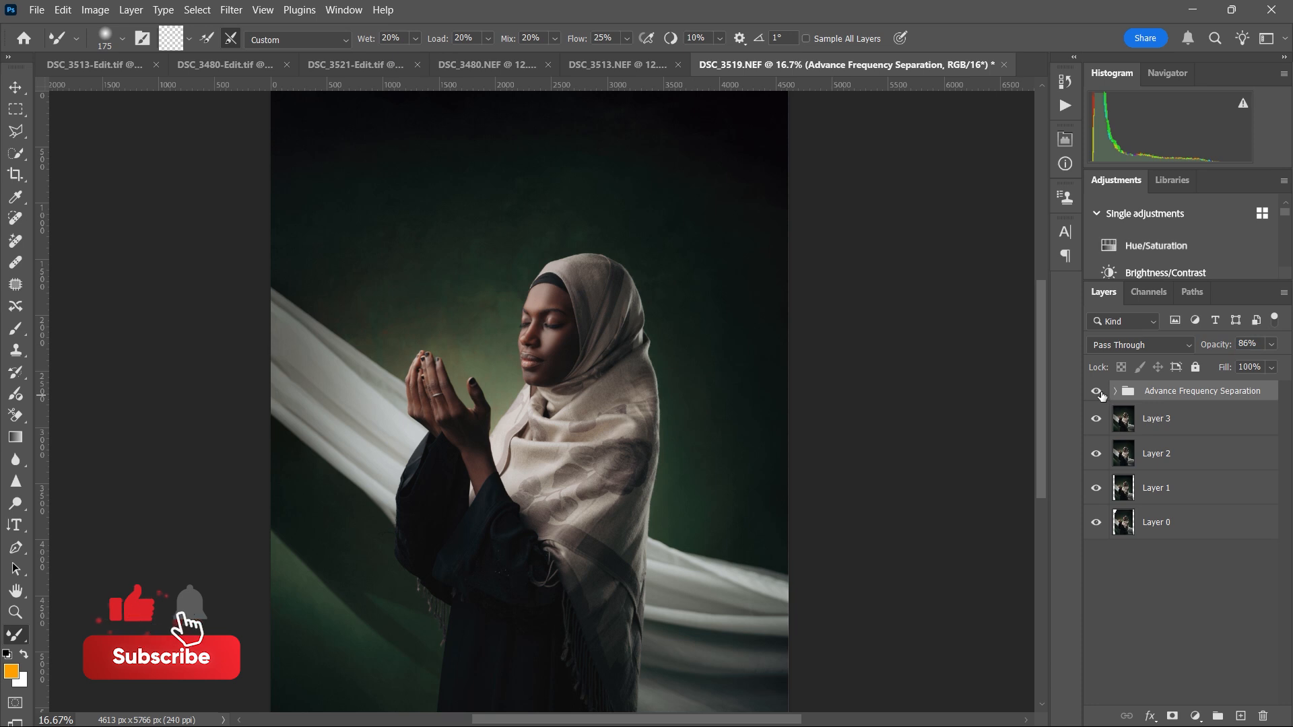
{"action": "left_click", "coordinate": [1220, 347]}
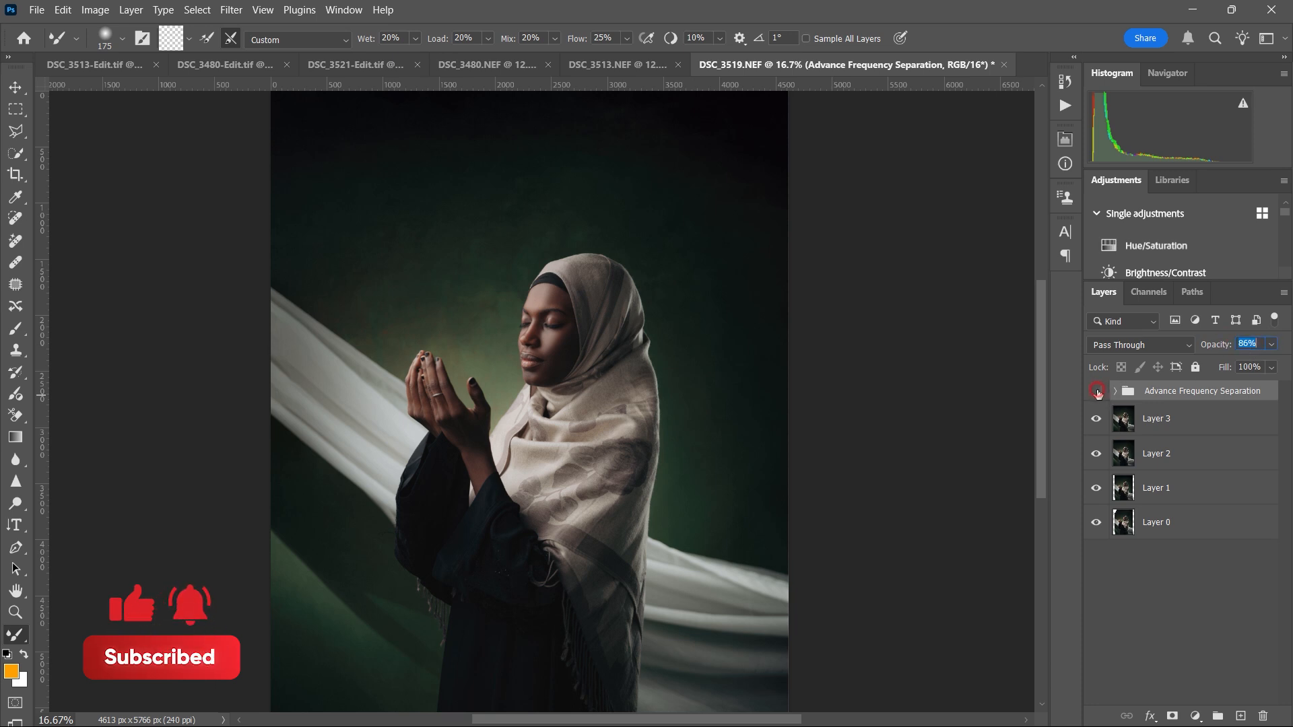
{"action": "left_click", "coordinate": [1098, 393]}
{"action": "key", "text": "ctrl+minus"}
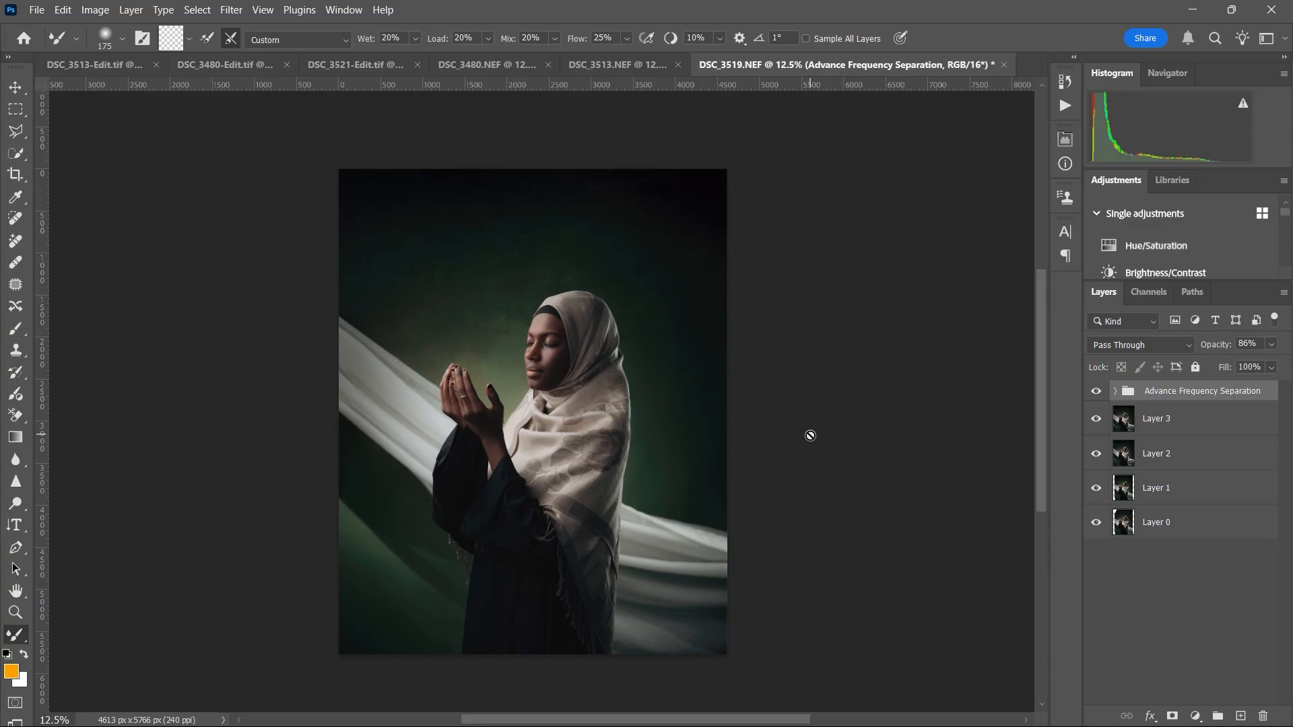
Step: Add a Color Lookup adjustment above the Advance Frequency Separation group using Neal's Lut 1 .CUBE at 31% opacity
{"action": "left_click", "coordinate": [1195, 601]}
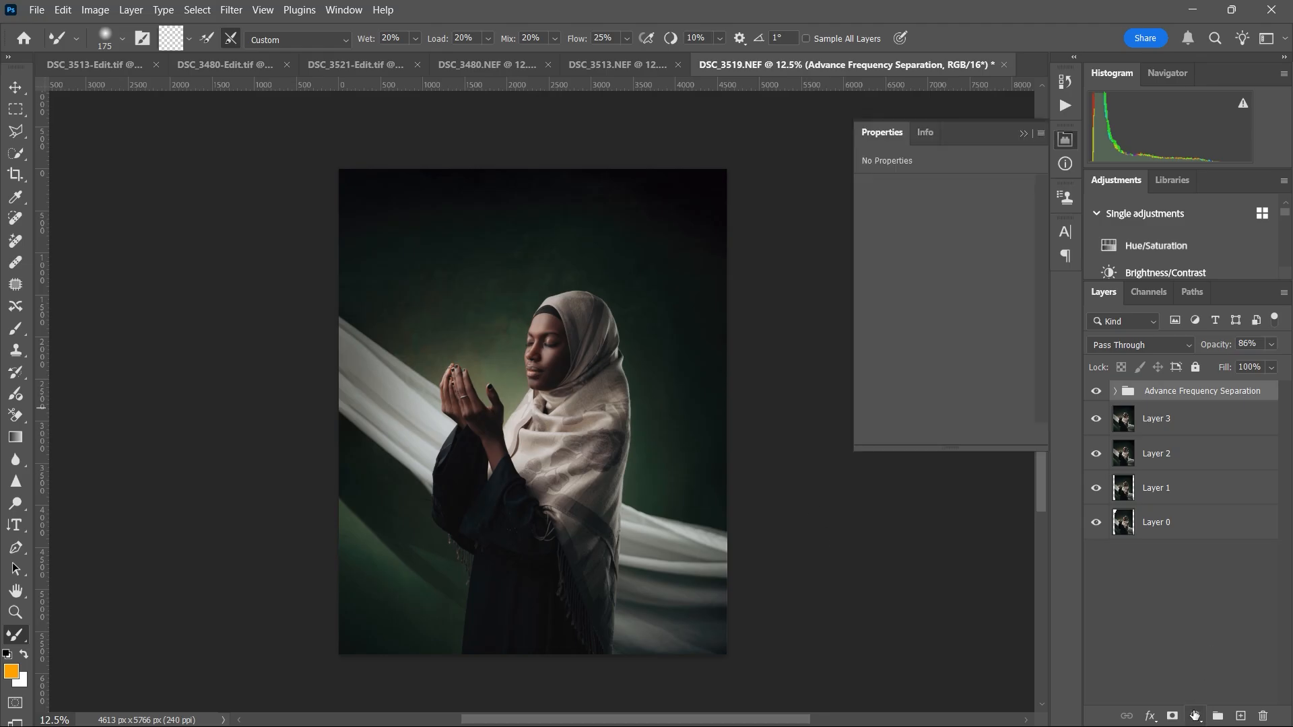
{"action": "left_click", "coordinate": [1195, 714]}
{"action": "left_click", "coordinate": [1216, 618]}
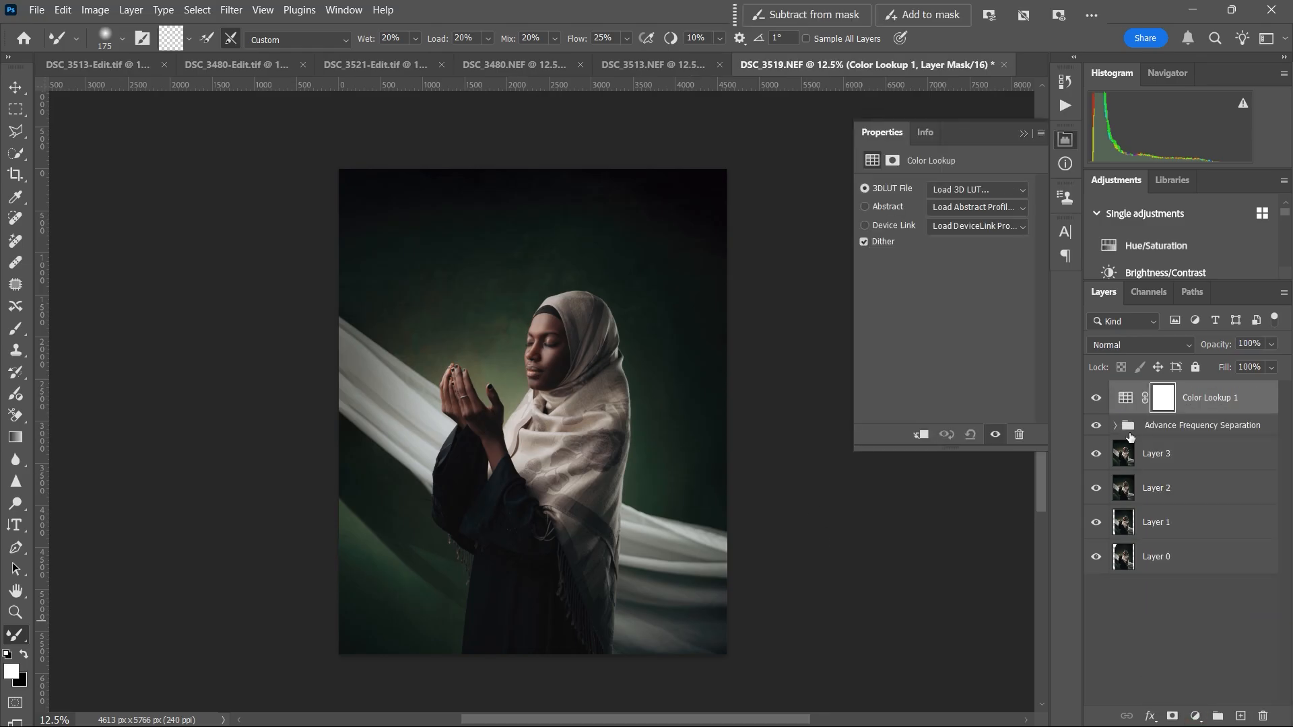
{"action": "left_click", "coordinate": [1012, 191]}
{"action": "left_click", "coordinate": [1002, 205]}
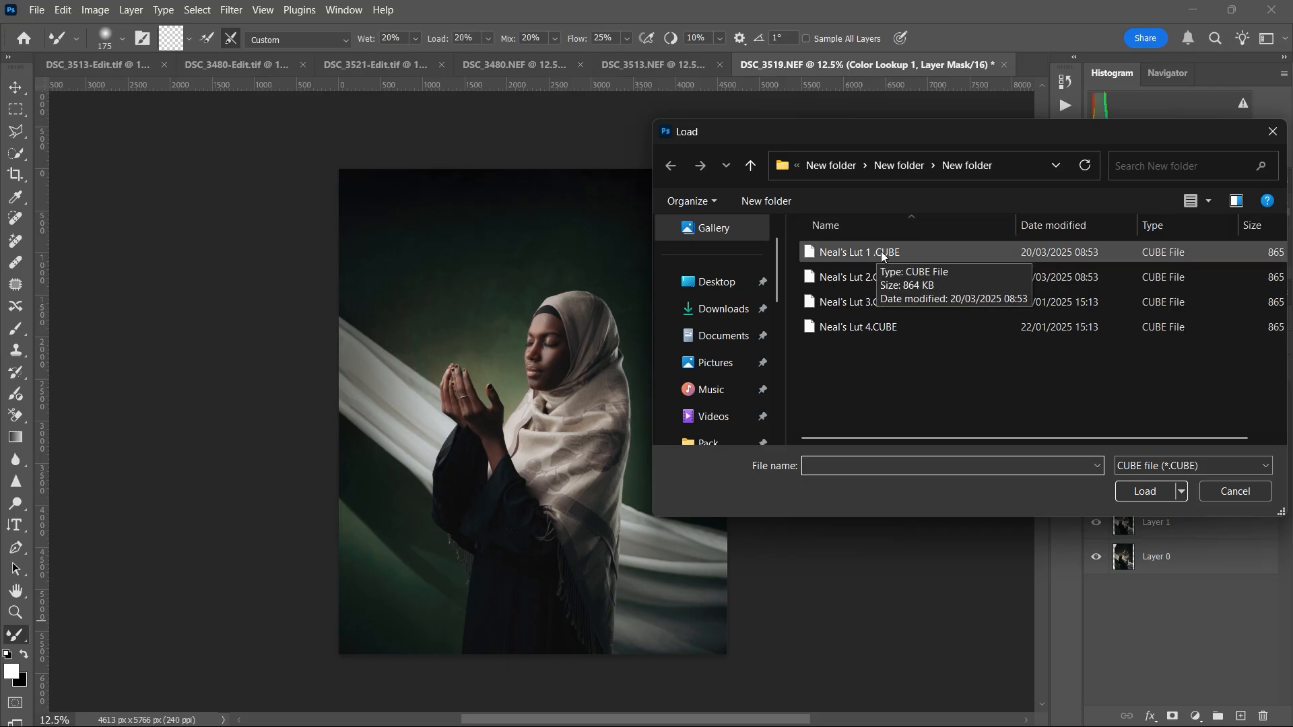
{"action": "double_click", "coordinate": [884, 253]}
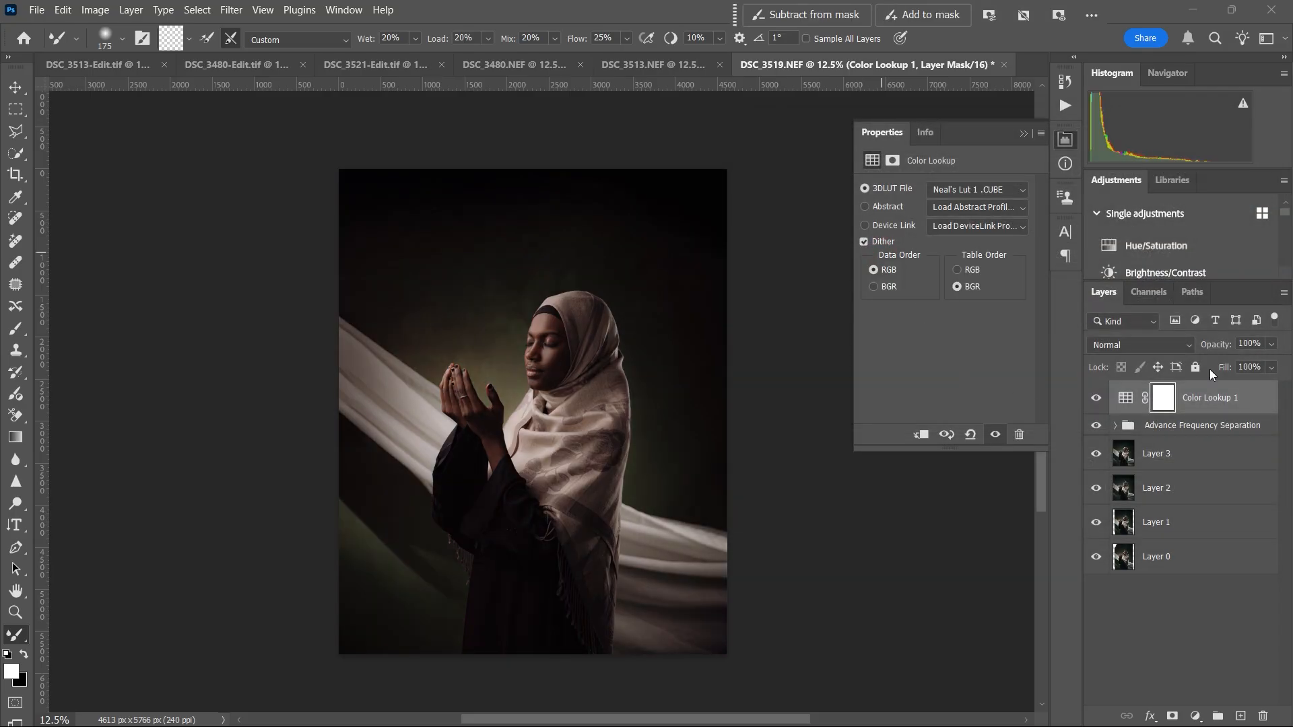
{"action": "left_click_drag", "start_coordinate": [1227, 346], "coordinate": [1219, 347]}
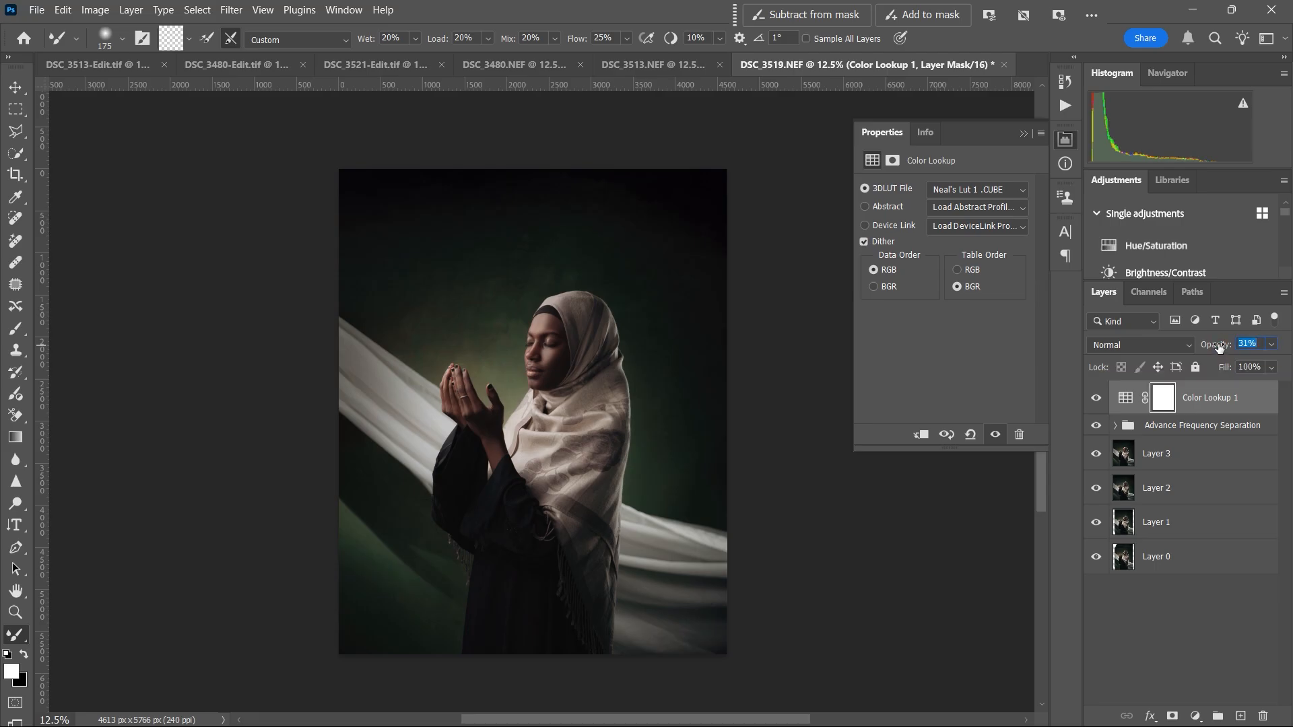
Step: Add a second Color Lookup adjustment on top using Neal's Lut 2.CUBE and reduce its opacity to 14%
{"action": "left_click", "coordinate": [1194, 715]}
{"action": "left_click", "coordinate": [1208, 623]}
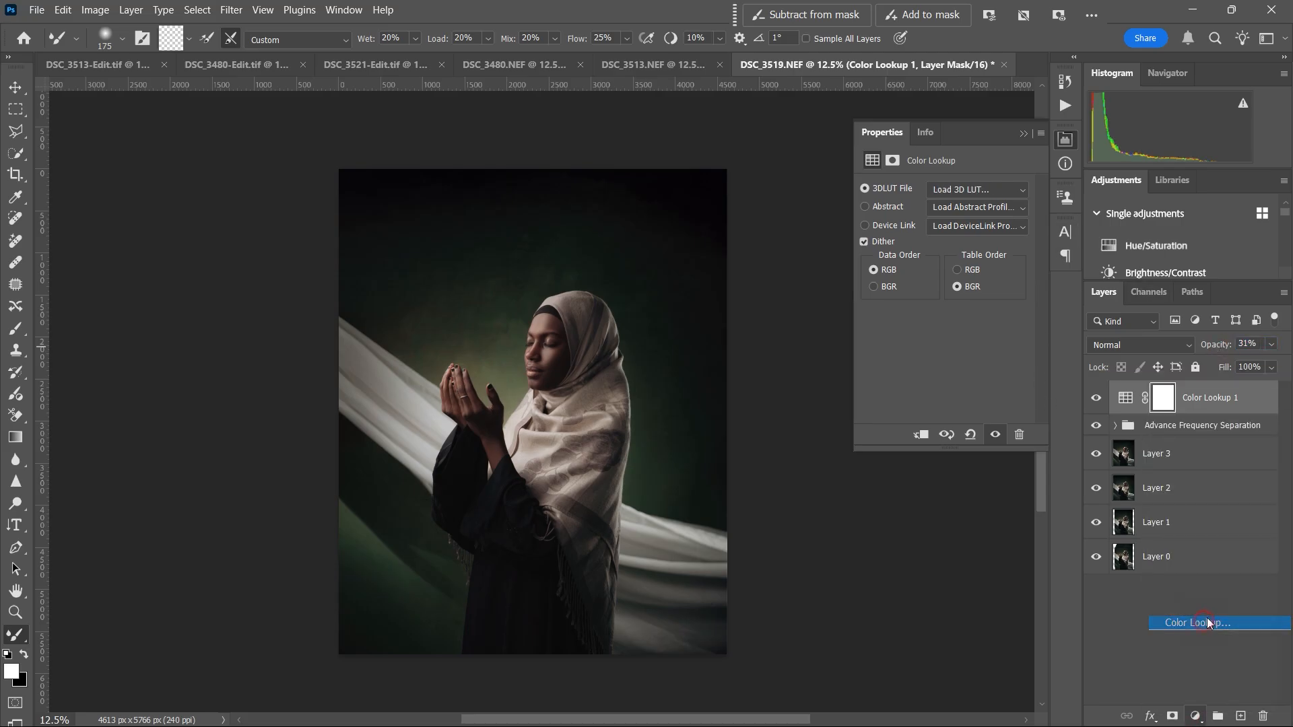
{"action": "left_click", "coordinate": [982, 190]}
{"action": "left_click", "coordinate": [976, 210]}
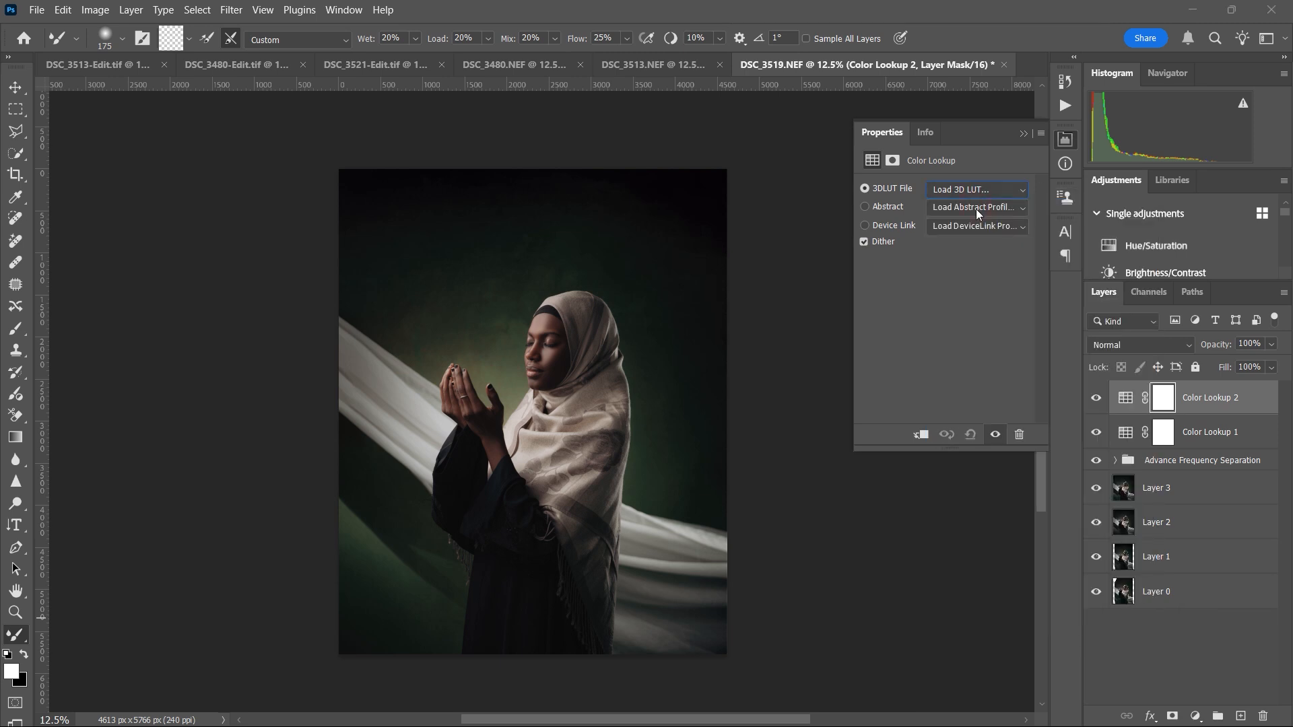
{"action": "double_click", "coordinate": [888, 278]}
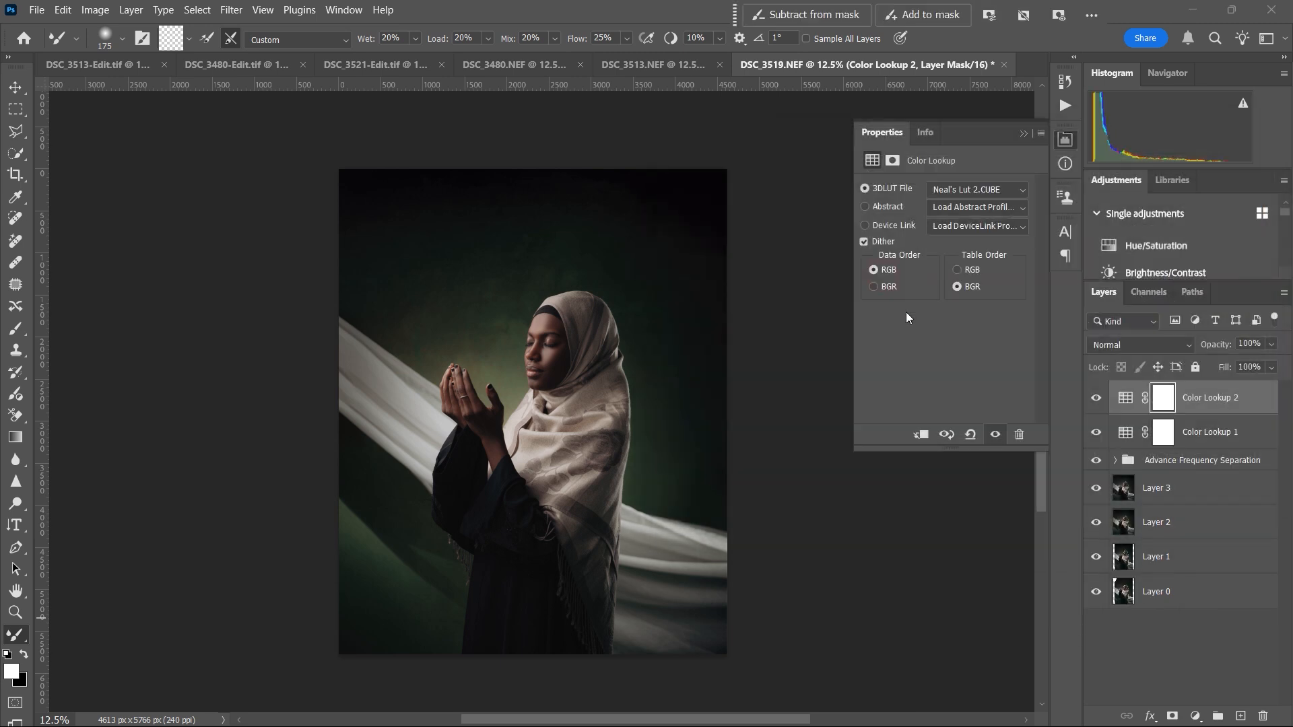
{"action": "mouse_move", "coordinate": [1230, 347]}
{"action": "left_mouse_down"}
{"action": "mouse_move", "coordinate": [1212, 349]}
{"action": "mouse_move", "coordinate": [1225, 350]}
{"action": "left_mouse_up"}
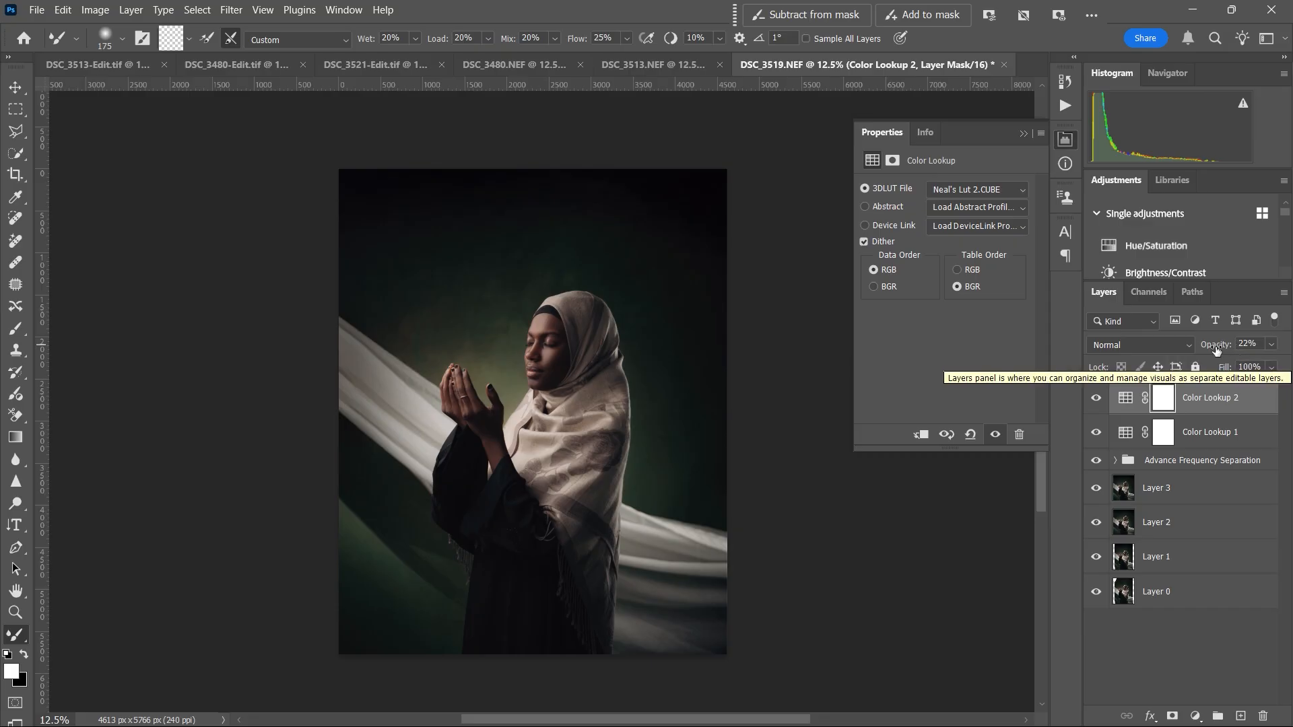
{"action": "left_click_drag", "start_coordinate": [1221, 348], "coordinate": [1223, 347]}
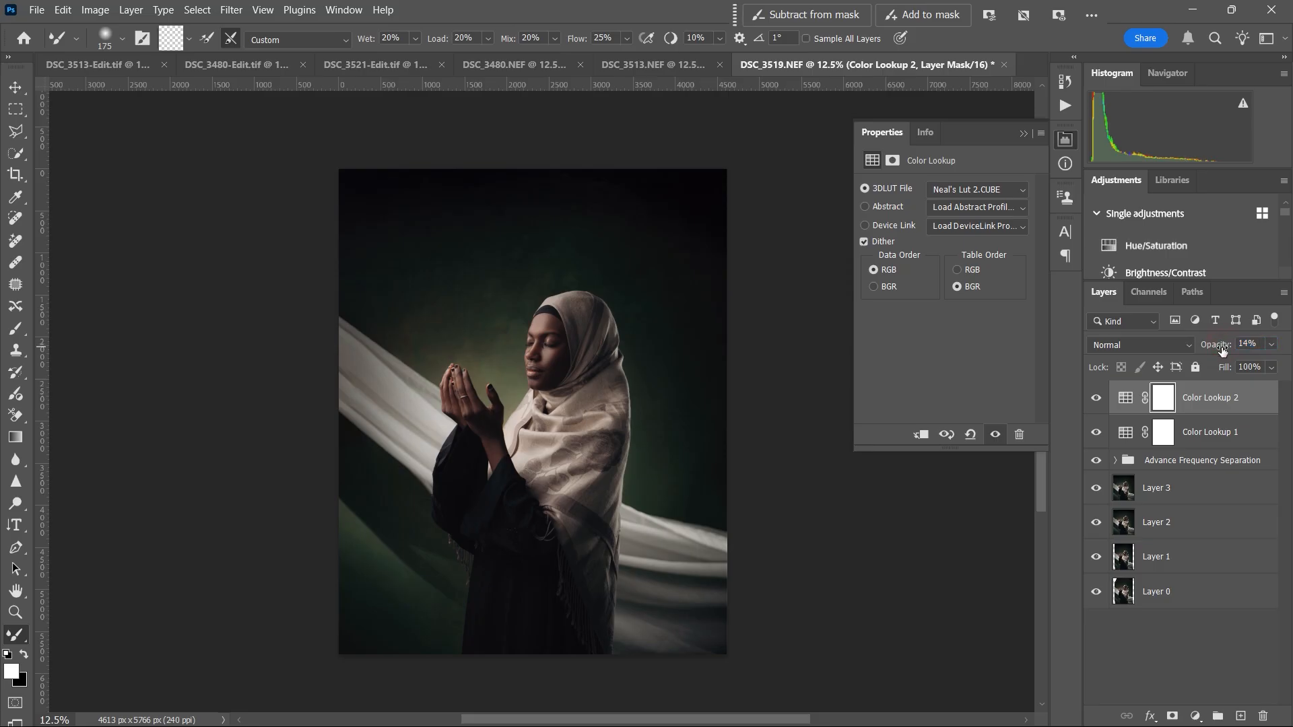
Step: Compare the image with and without each of the two Color Lookup adjustments
{"action": "left_click", "coordinate": [1096, 402]}
{"action": "left_click", "coordinate": [1096, 401]}
{"action": "left_click", "coordinate": [1096, 432]}
{"action": "left_click", "coordinate": [1096, 432]}
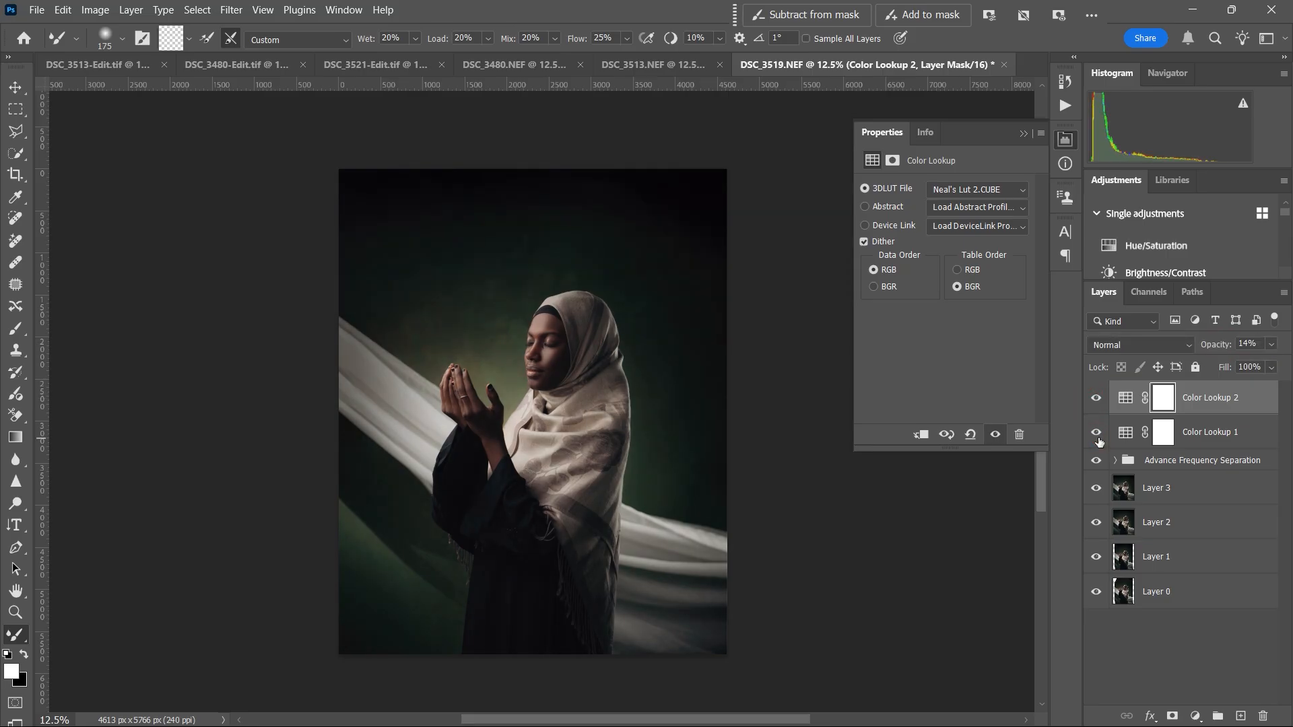
Step: Raise the opacity of the Color Lookup 1 adjustment to 33%
{"action": "left_click", "coordinate": [1205, 430]}
{"action": "left_click_drag", "start_coordinate": [1218, 348], "coordinate": [1218, 347]}
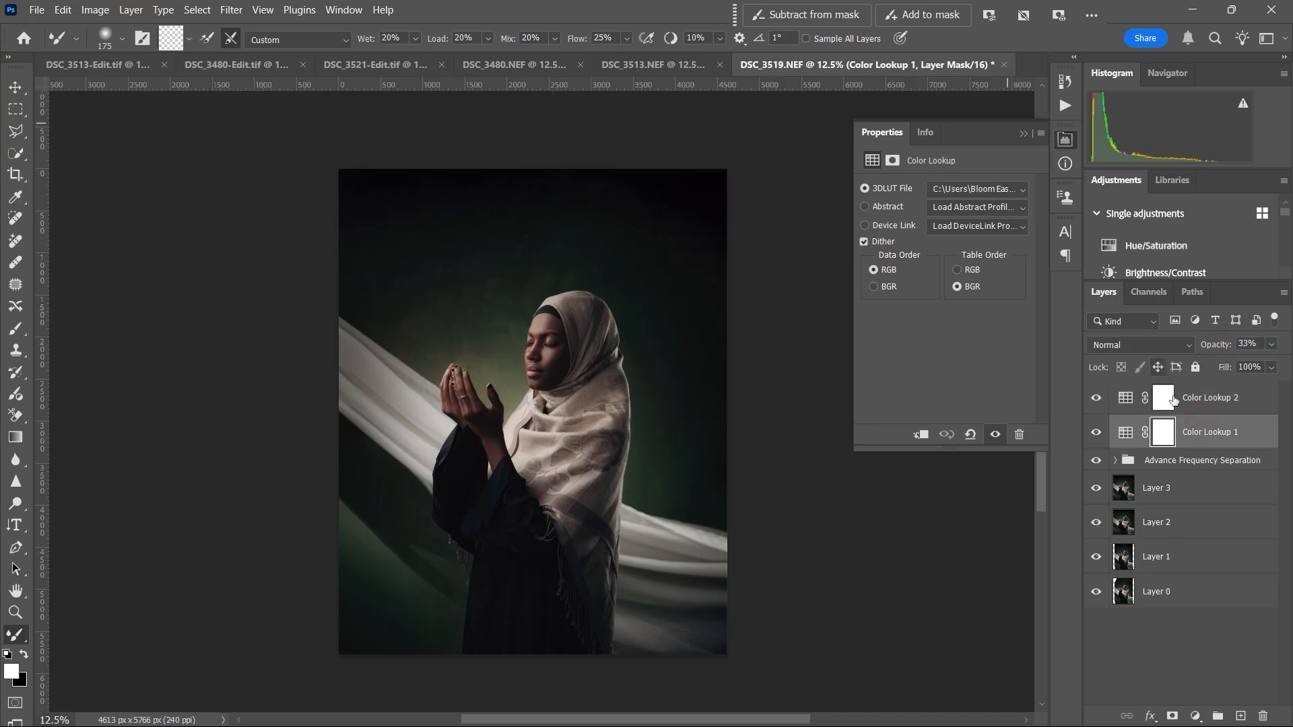
Step: Add a Levels adjustment above Color Lookup 2 with the white input level at 224, and compare the image with and without it
{"action": "left_click", "coordinate": [1211, 403]}
{"action": "left_click", "coordinate": [1195, 716]}
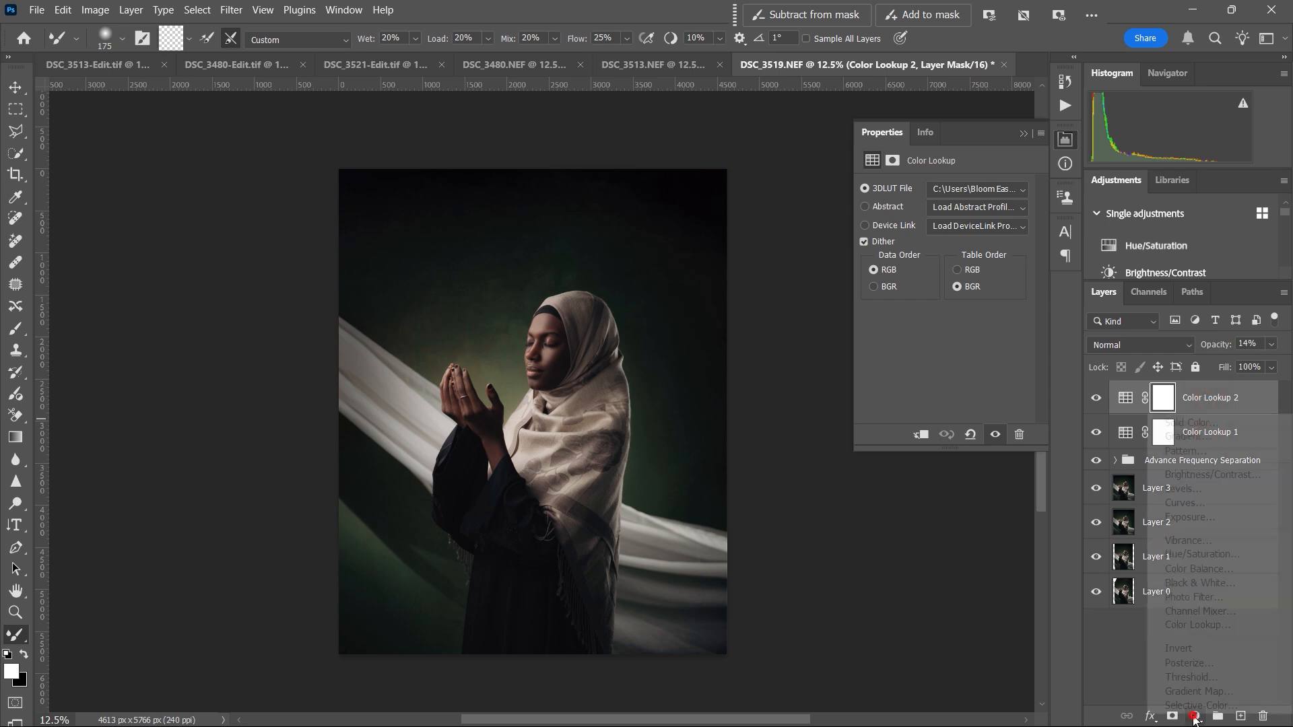
{"action": "left_click", "coordinate": [1227, 490]}
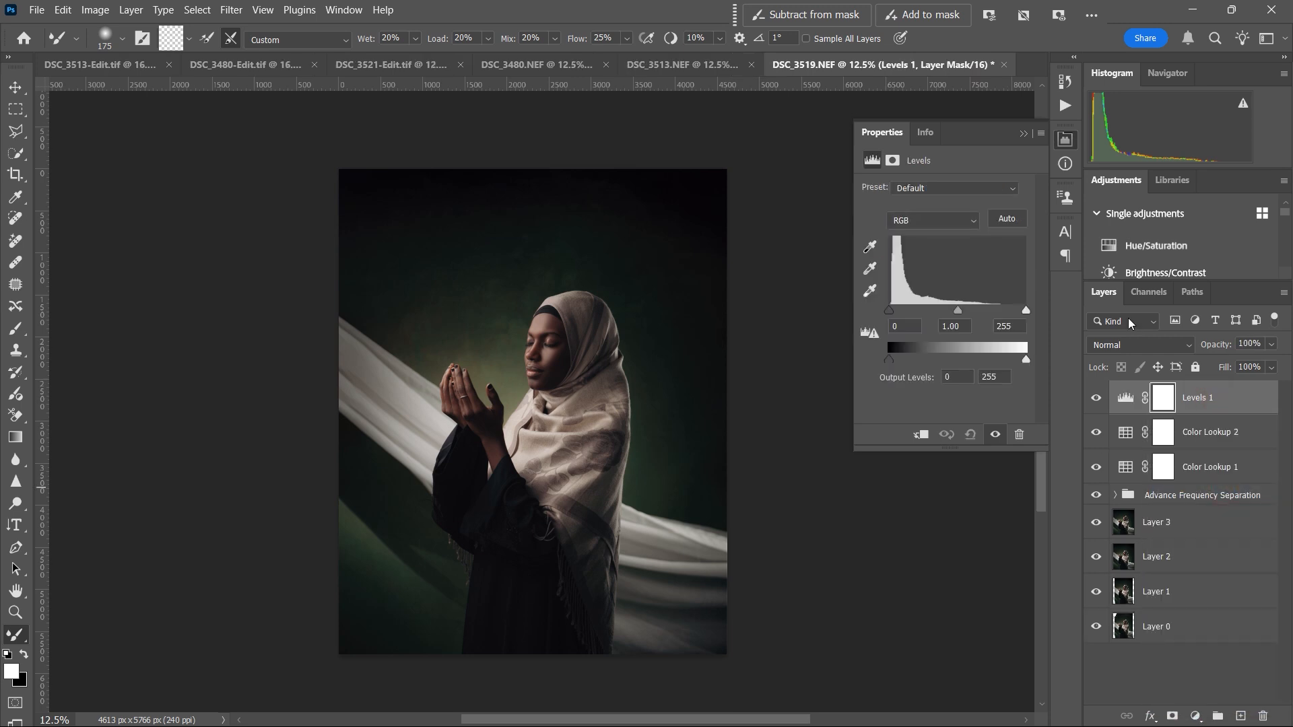
{"action": "left_click_drag", "start_coordinate": [1026, 312], "coordinate": [1010, 311]}
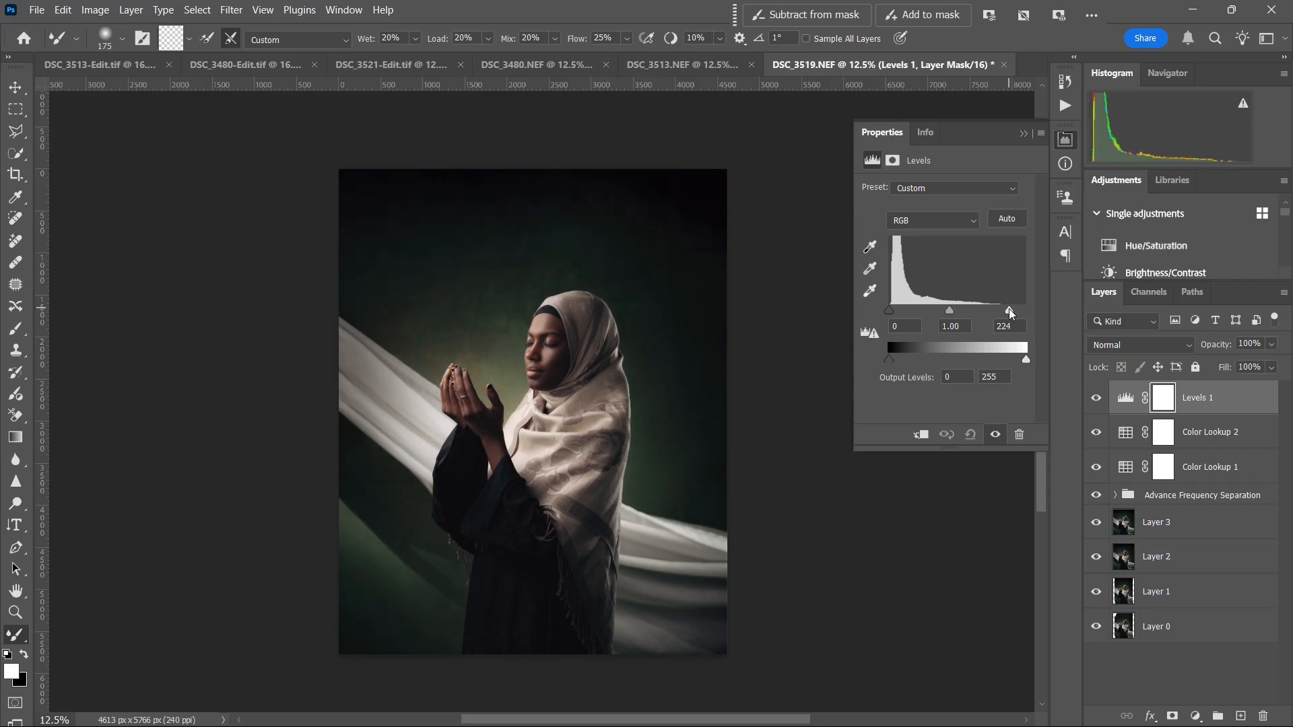
{"action": "left_click", "coordinate": [996, 436]}
{"action": "left_click", "coordinate": [996, 437]}
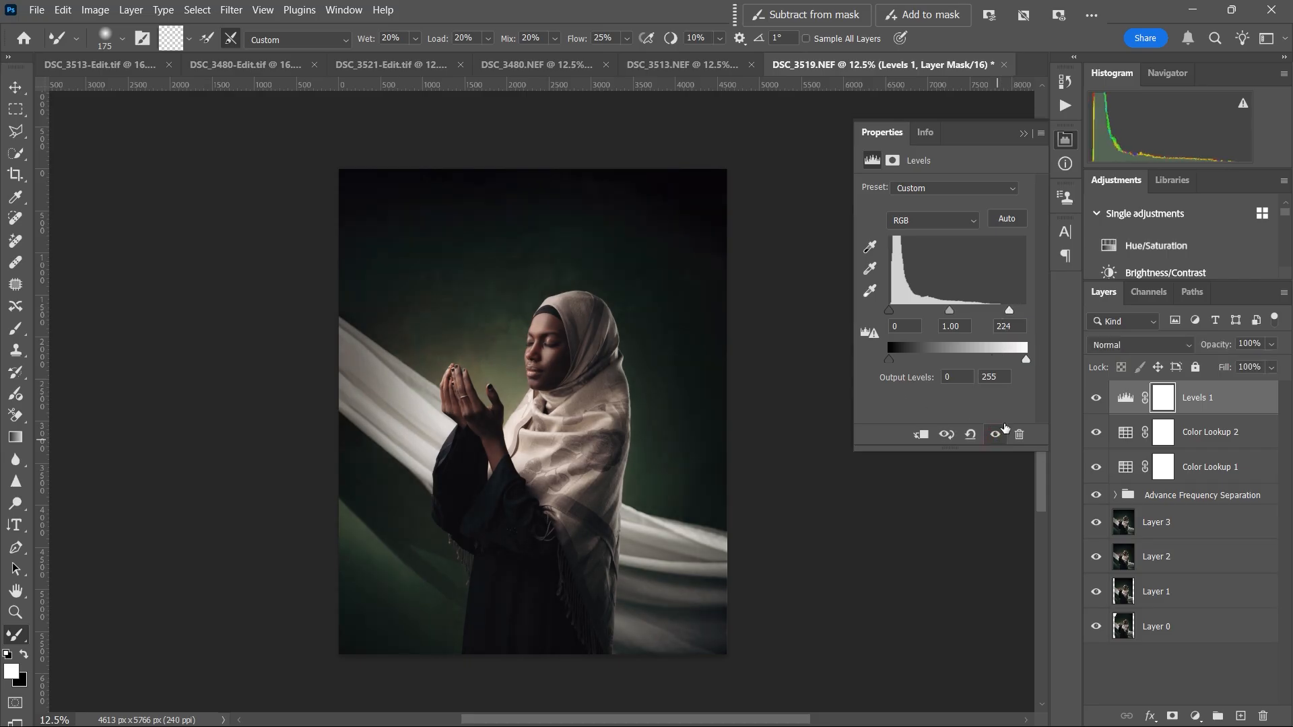
{"action": "left_click", "coordinate": [1023, 134]}
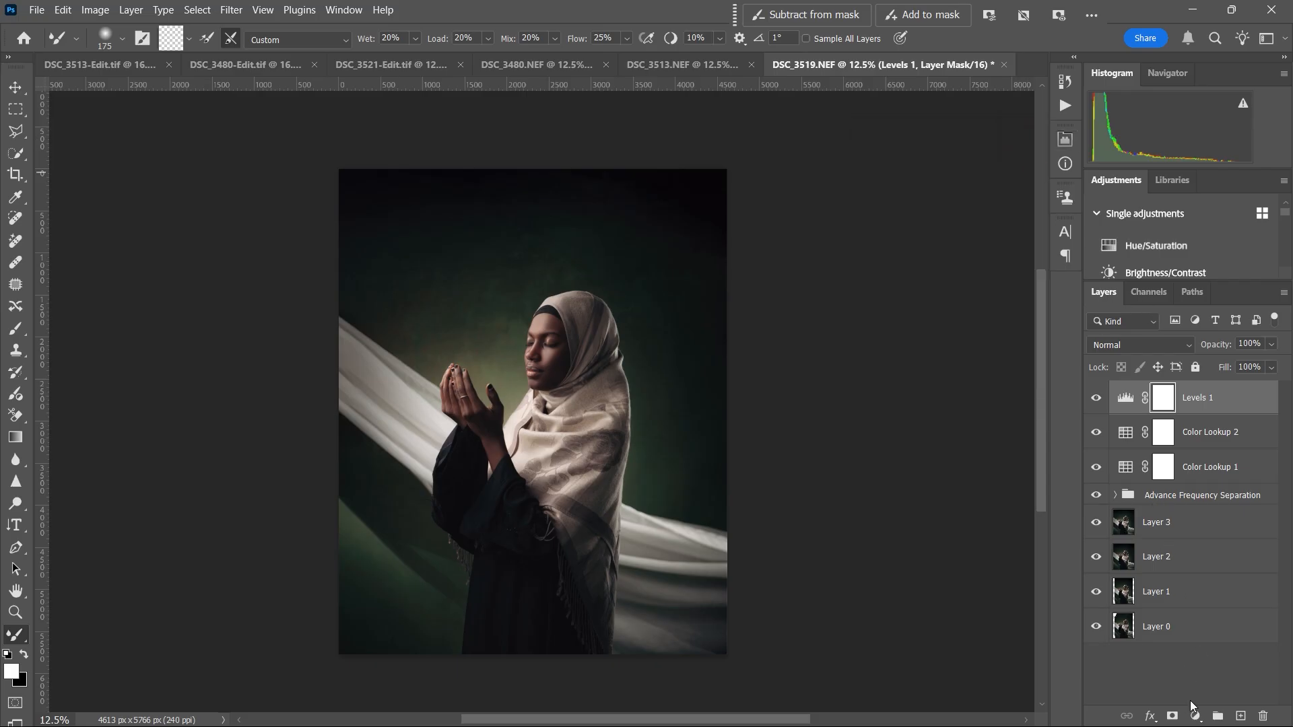
Step: Add a Curves adjustment above Levels 1 with points at input 184, output 193 and input 60, output 62, and preview its effect
{"action": "left_click", "coordinate": [1196, 716]}
{"action": "left_click", "coordinate": [1191, 499]}
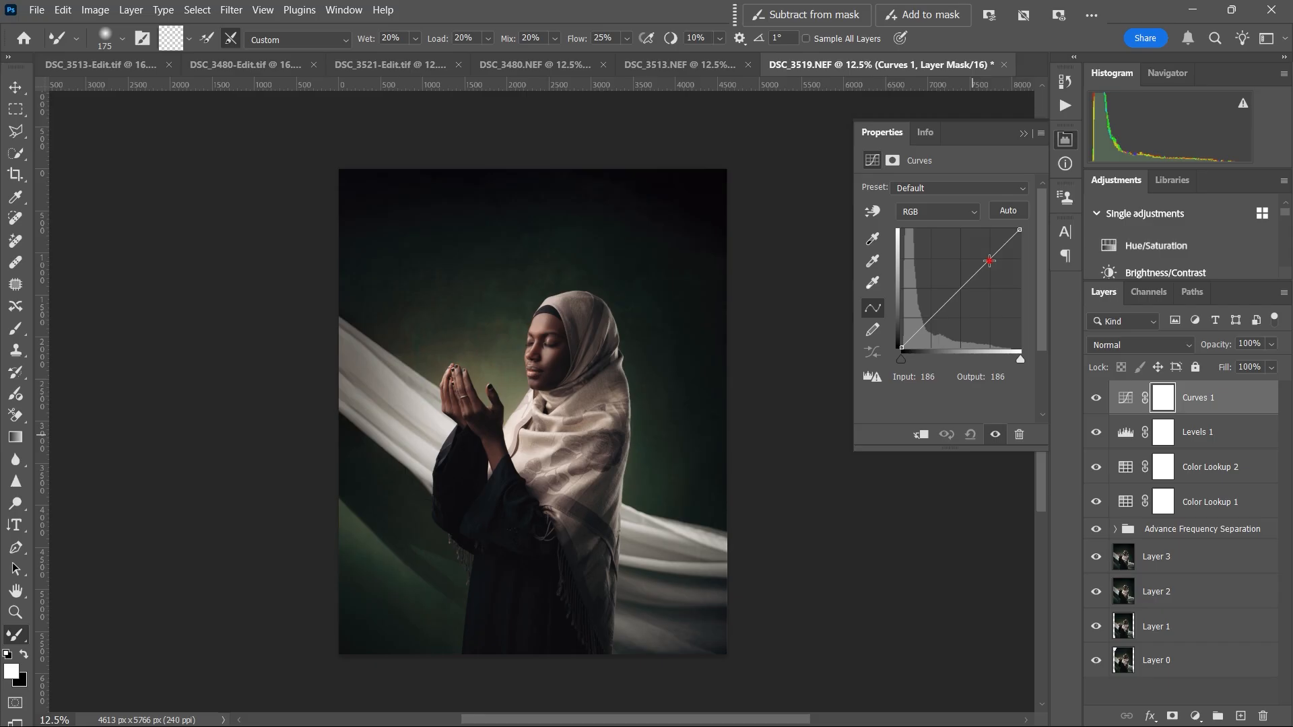
{"action": "left_click_drag", "start_coordinate": [990, 260], "coordinate": [988, 259]}
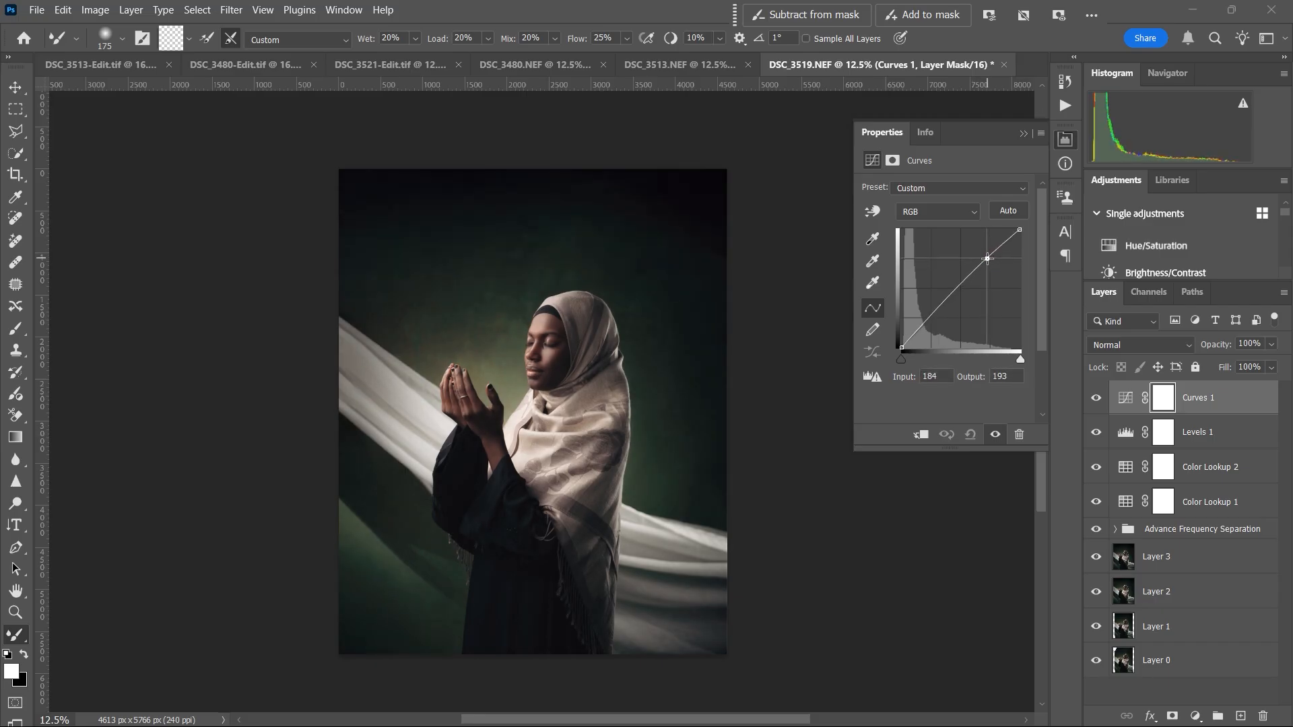
{"action": "left_click", "coordinate": [930, 318]}
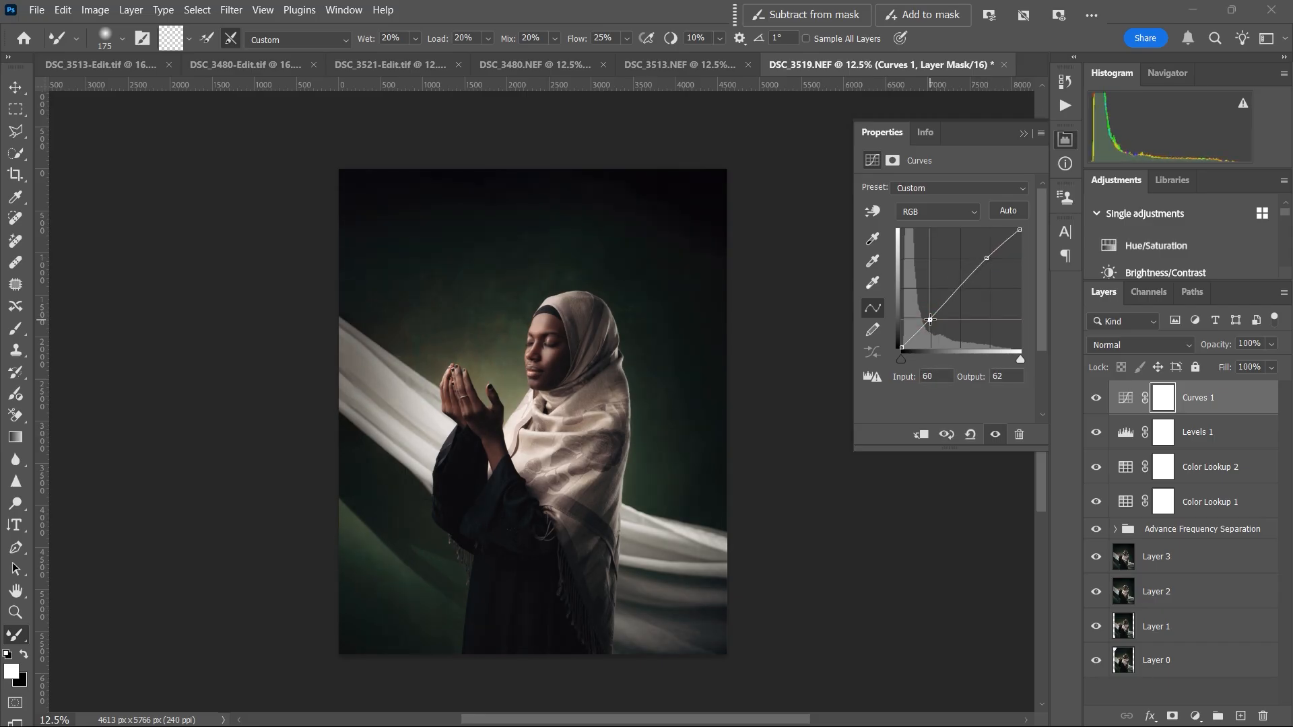
{"action": "left_click", "coordinate": [995, 438]}
{"action": "left_click", "coordinate": [996, 438]}
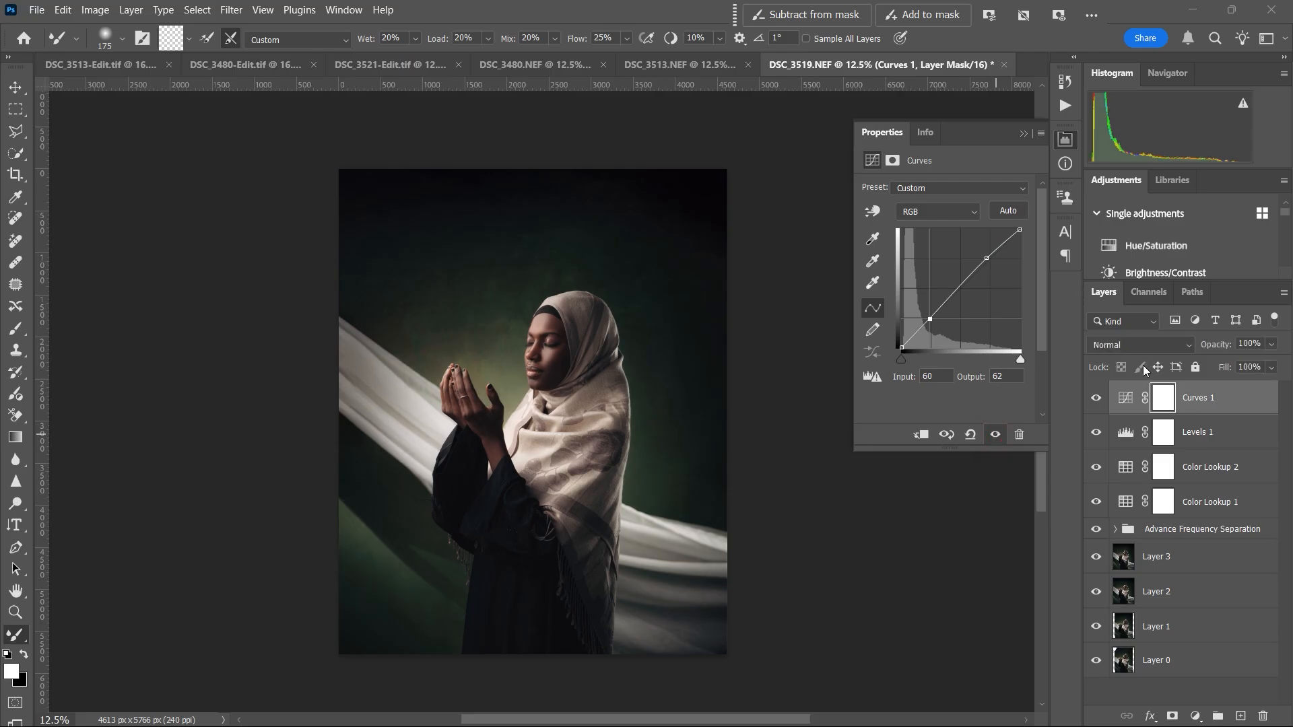
Step: Add a second Curves adjustment on top with points at input 193, output 187 and input 62, output 65
{"action": "left_click", "coordinate": [1195, 716]}
{"action": "left_click", "coordinate": [1191, 506]}
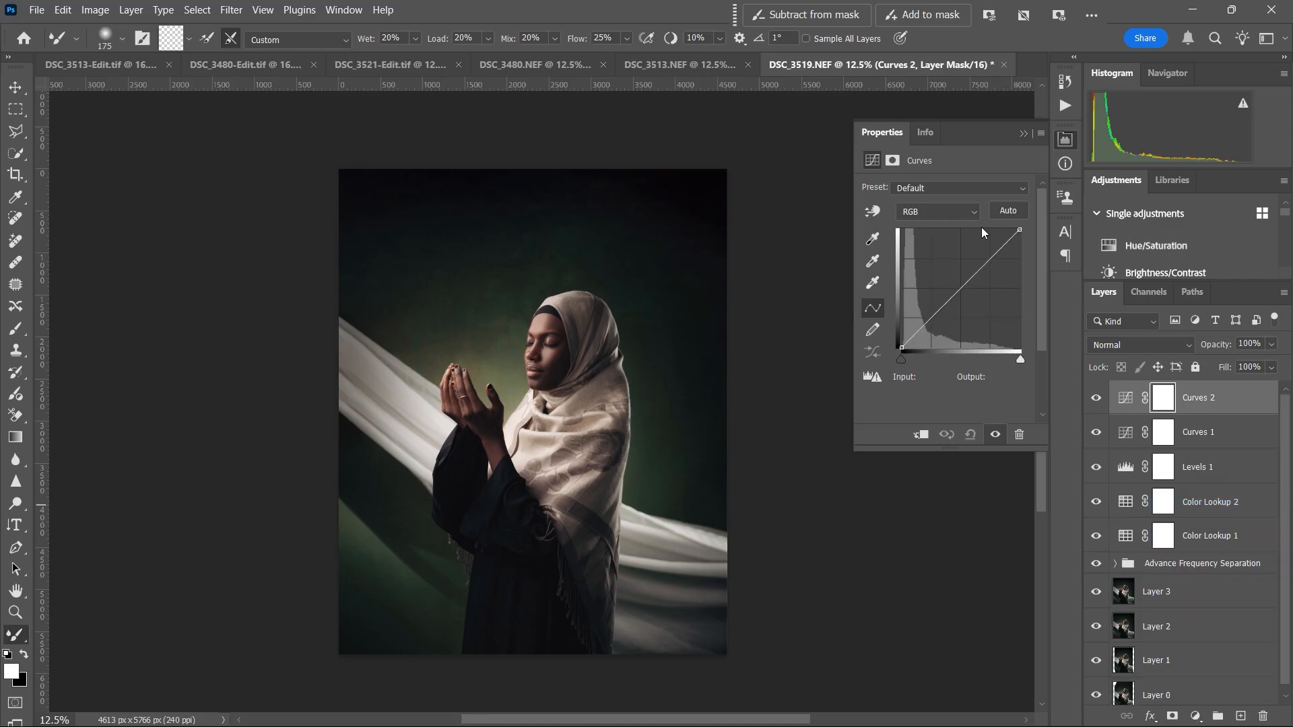
{"action": "left_click_drag", "start_coordinate": [989, 260], "coordinate": [992, 261]}
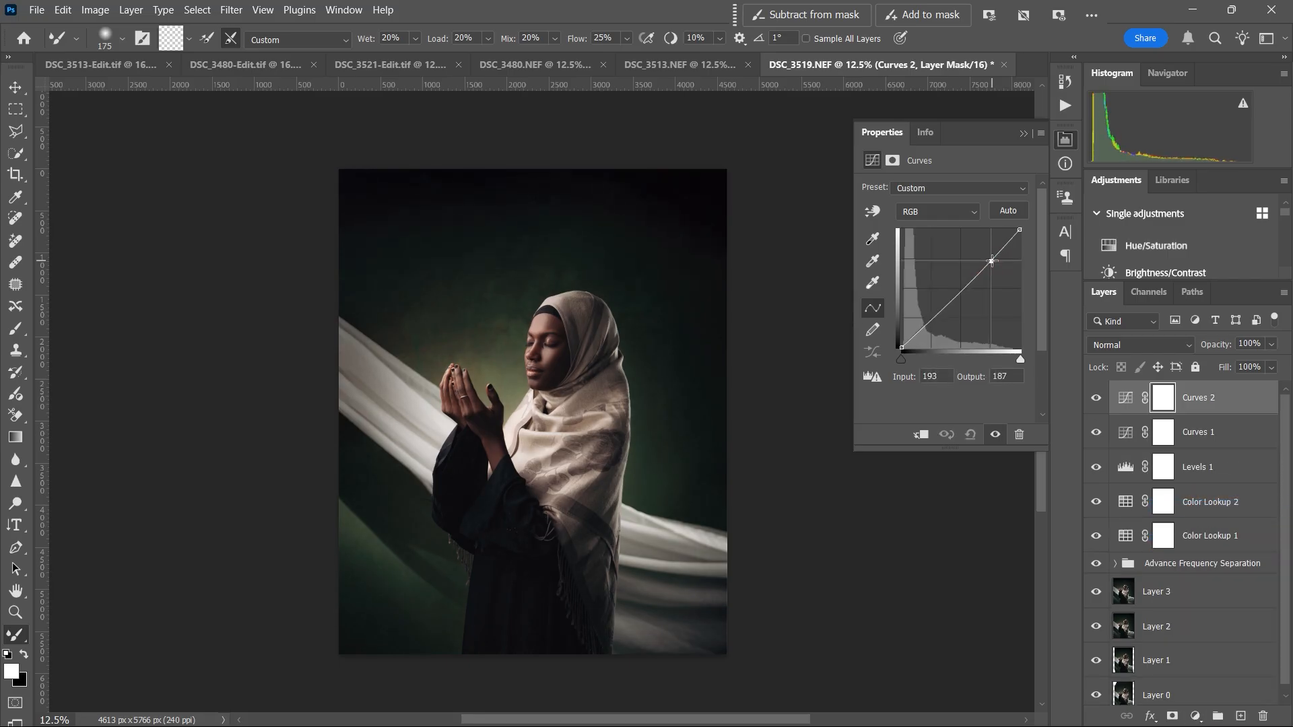
{"action": "left_click", "coordinate": [930, 317]}
{"action": "left_click_drag", "start_coordinate": [930, 318], "coordinate": [930, 316]}
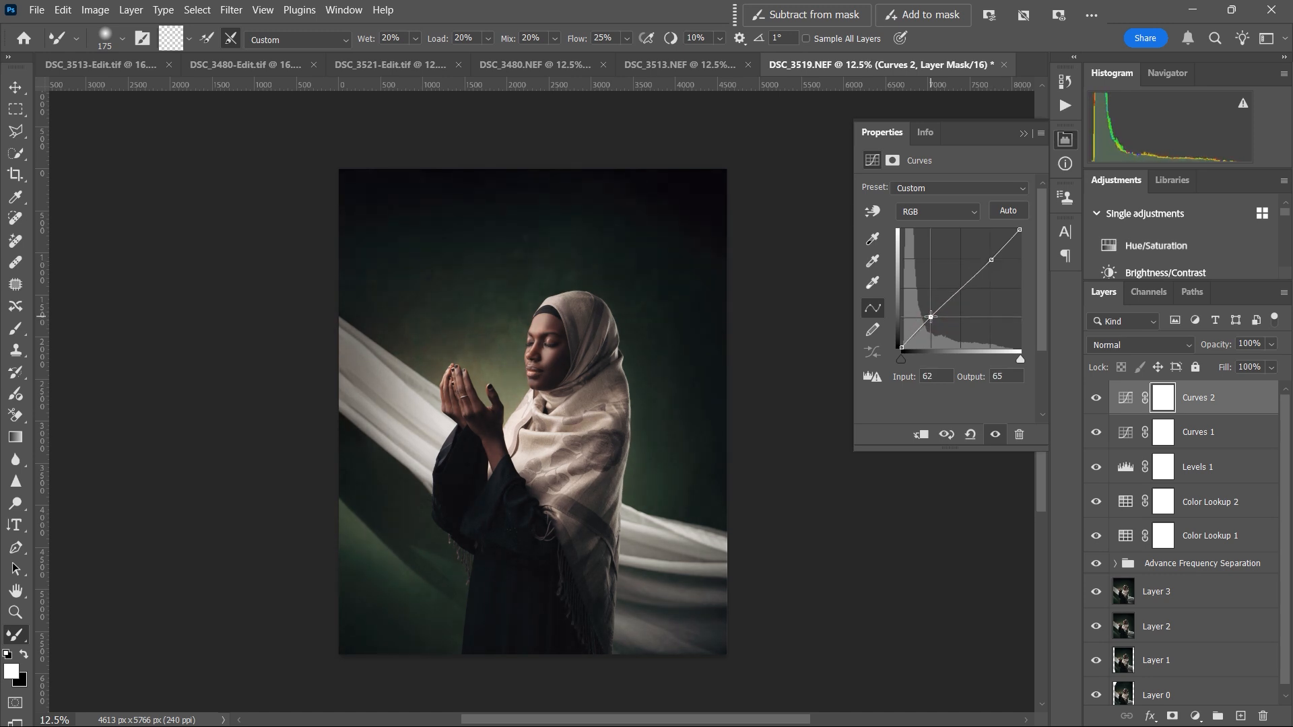
Step: Compare the image with and without the second Curves adjustment
{"action": "left_click", "coordinate": [995, 434]}
{"action": "left_click", "coordinate": [995, 434]}
{"action": "left_click", "coordinate": [996, 437]}
{"action": "left_click", "coordinate": [996, 436]}
{"action": "left_click", "coordinate": [996, 437]}
{"action": "left_click", "coordinate": [996, 436]}
{"action": "left_click", "coordinate": [996, 437]}
{"action": "left_click", "coordinate": [996, 437]}
{"action": "left_click", "coordinate": [996, 436]}
{"action": "left_click", "coordinate": [996, 436]}
Step: Refine the second curve to input 58, output 65 in the shadows and input 197, output 189 in the highlights, and check its effect
{"action": "left_click_drag", "start_coordinate": [991, 260], "coordinate": [991, 260]}
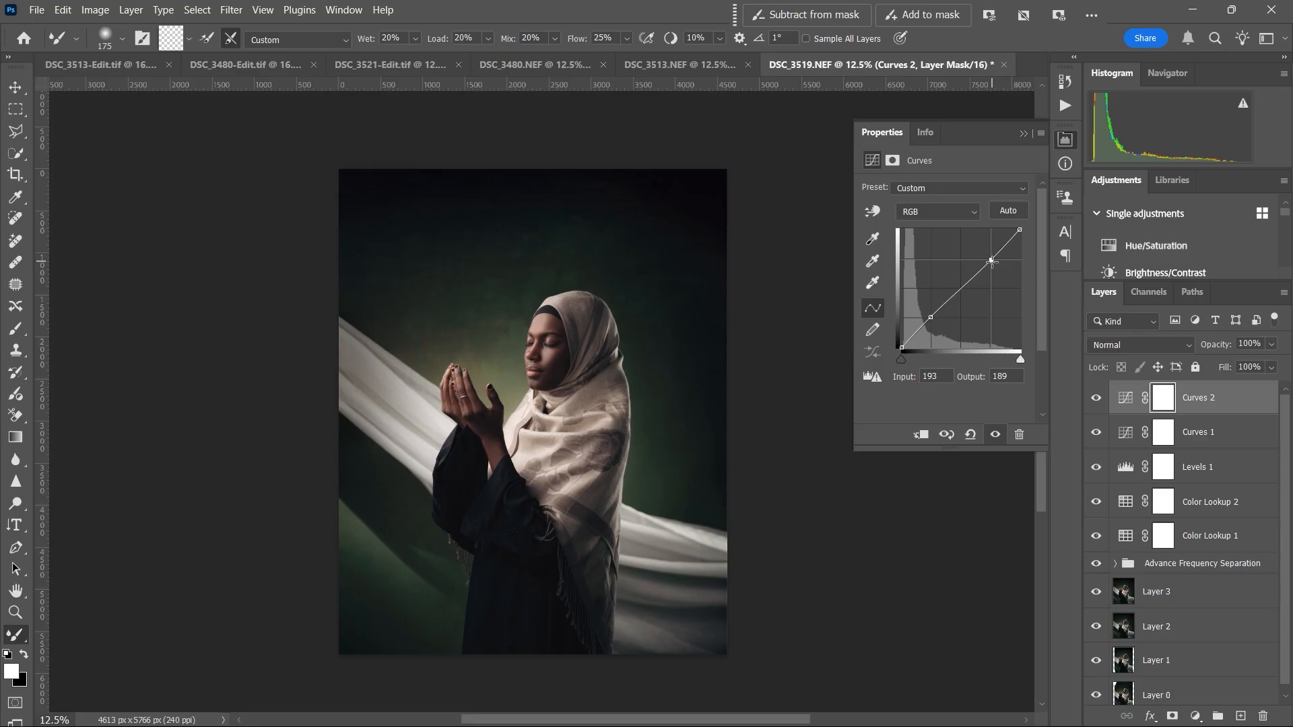
{"action": "left_click_drag", "start_coordinate": [930, 317], "coordinate": [931, 315]}
{"action": "left_click", "coordinate": [948, 66]}
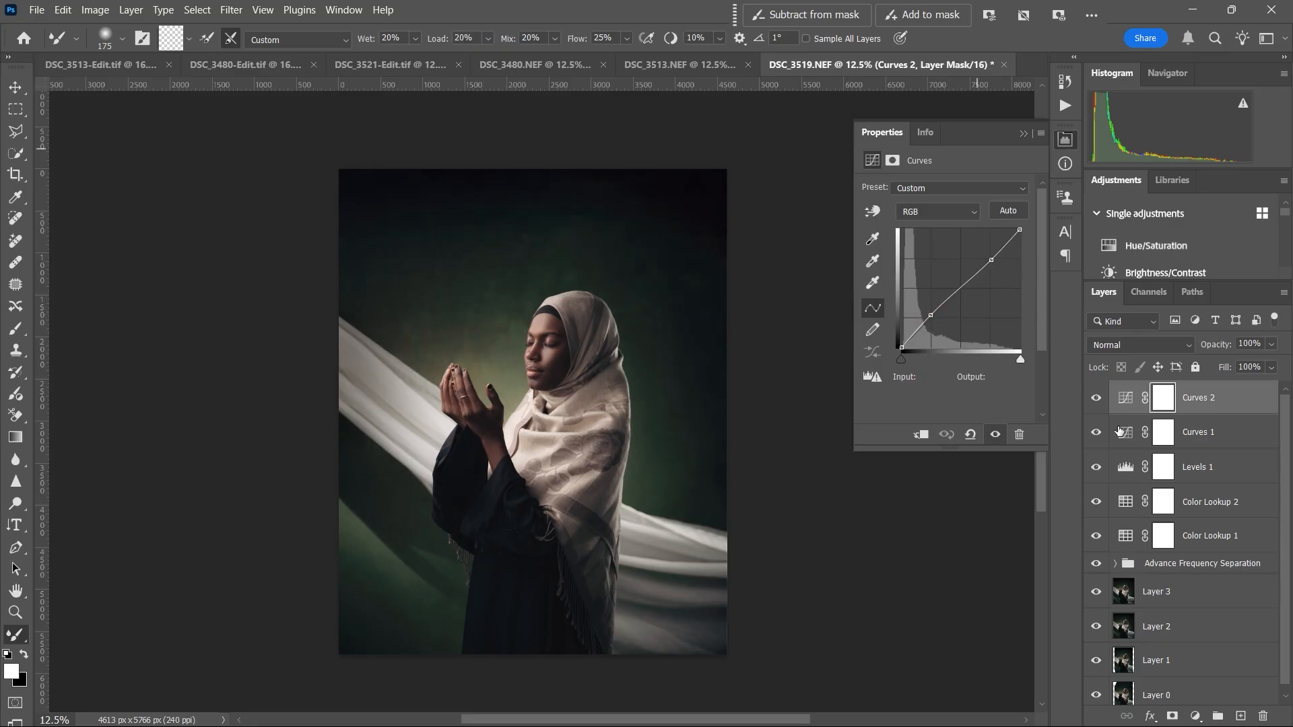
{"action": "left_click", "coordinate": [930, 315]}
{"action": "left_click_drag", "start_coordinate": [930, 315], "coordinate": [928, 318]}
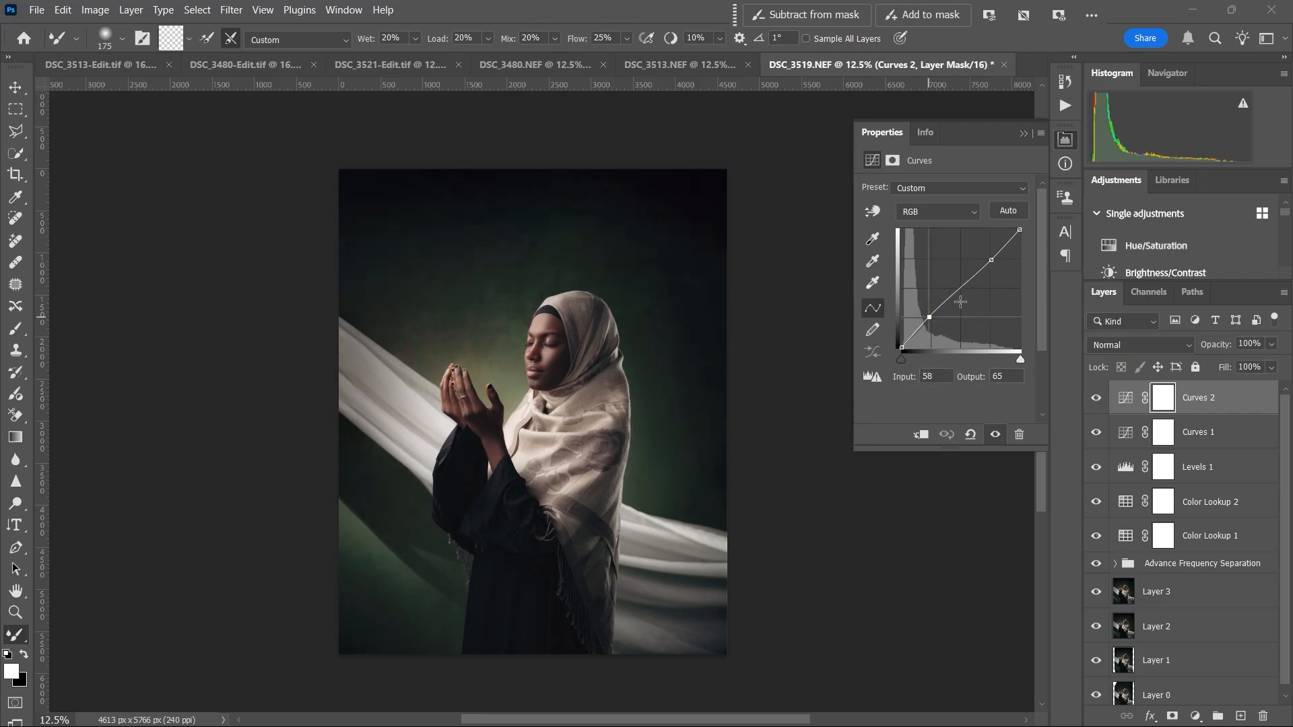
{"action": "left_click_drag", "start_coordinate": [991, 261], "coordinate": [994, 260]}
{"action": "left_click", "coordinate": [994, 436]}
{"action": "left_click", "coordinate": [994, 435]}
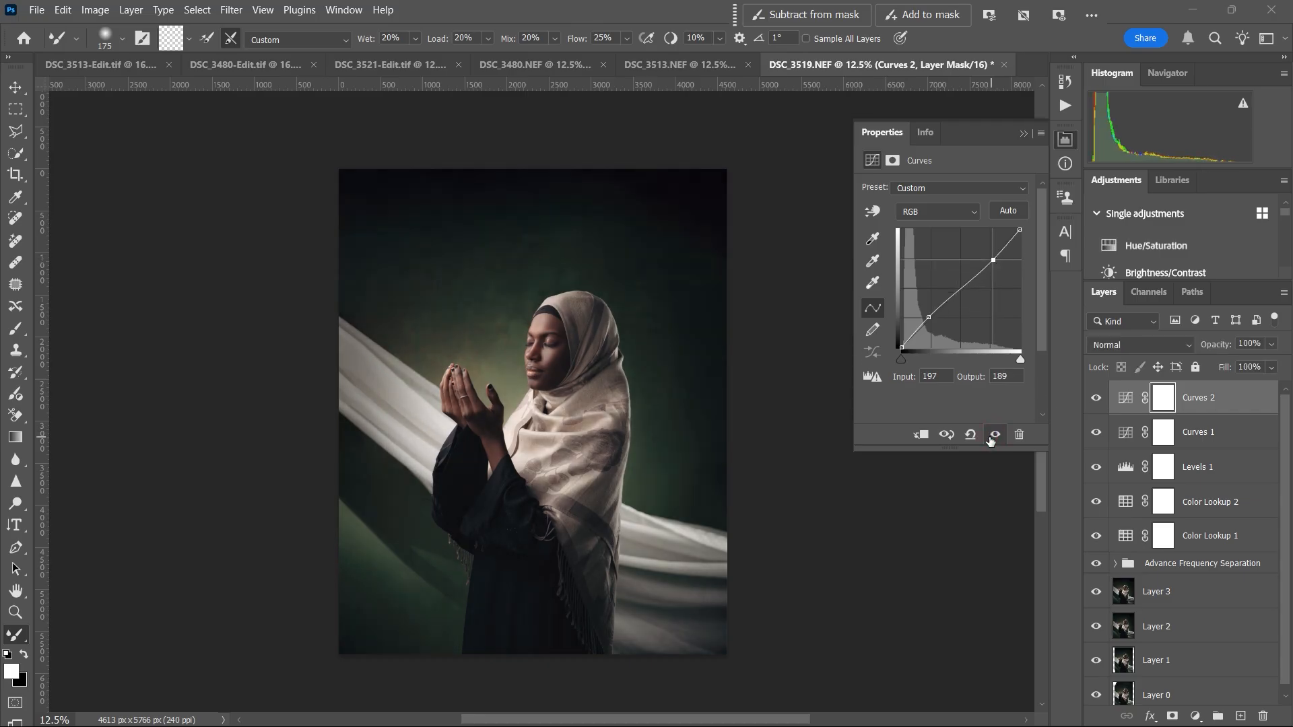
{"action": "left_click", "coordinate": [1024, 132]}
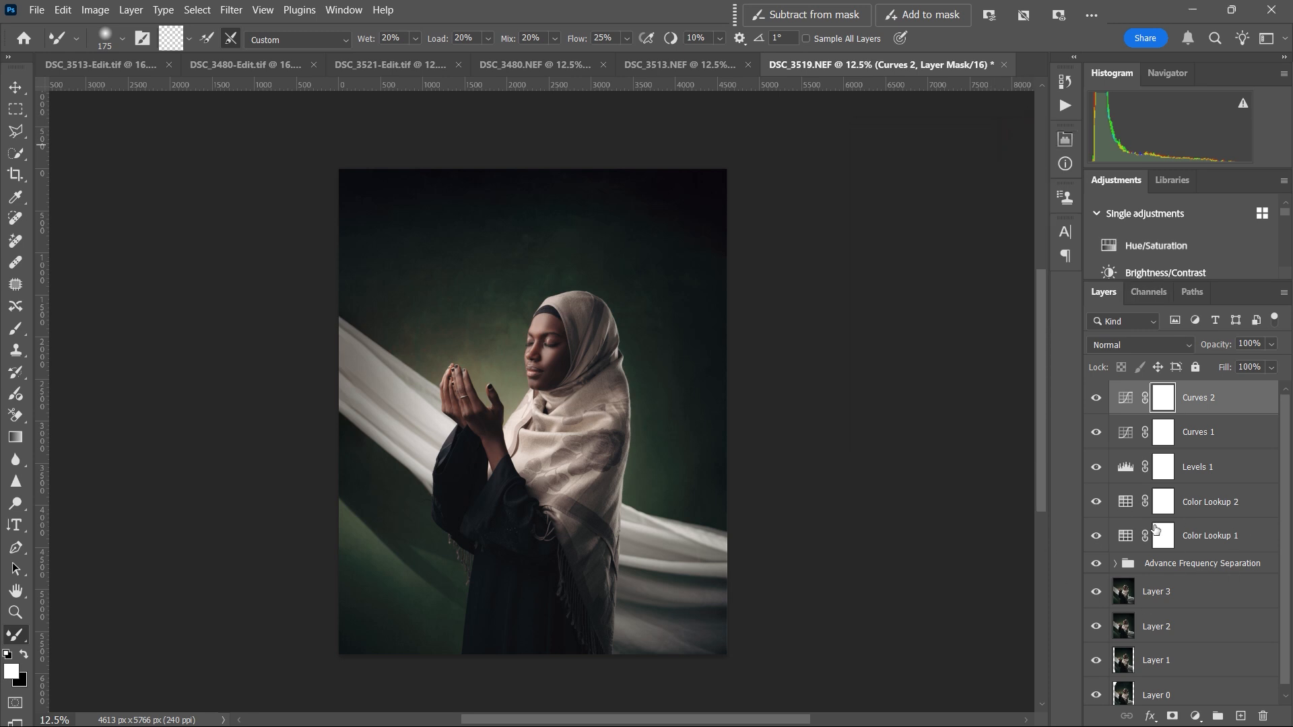
Step: Add a Color Balance adjustment above Curves 2 and shift its midtones slightly towards magenta and yellow
{"action": "left_click", "coordinate": [1196, 716]}
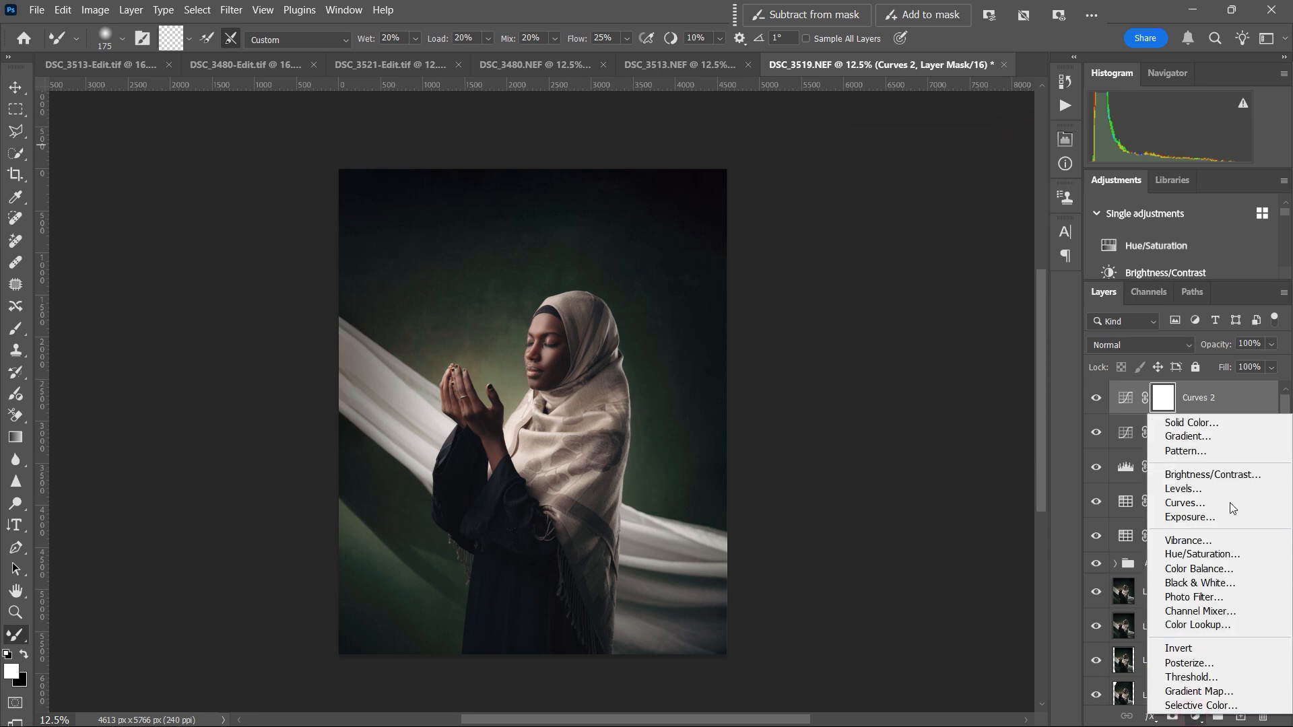
{"action": "left_click", "coordinate": [1200, 570]}
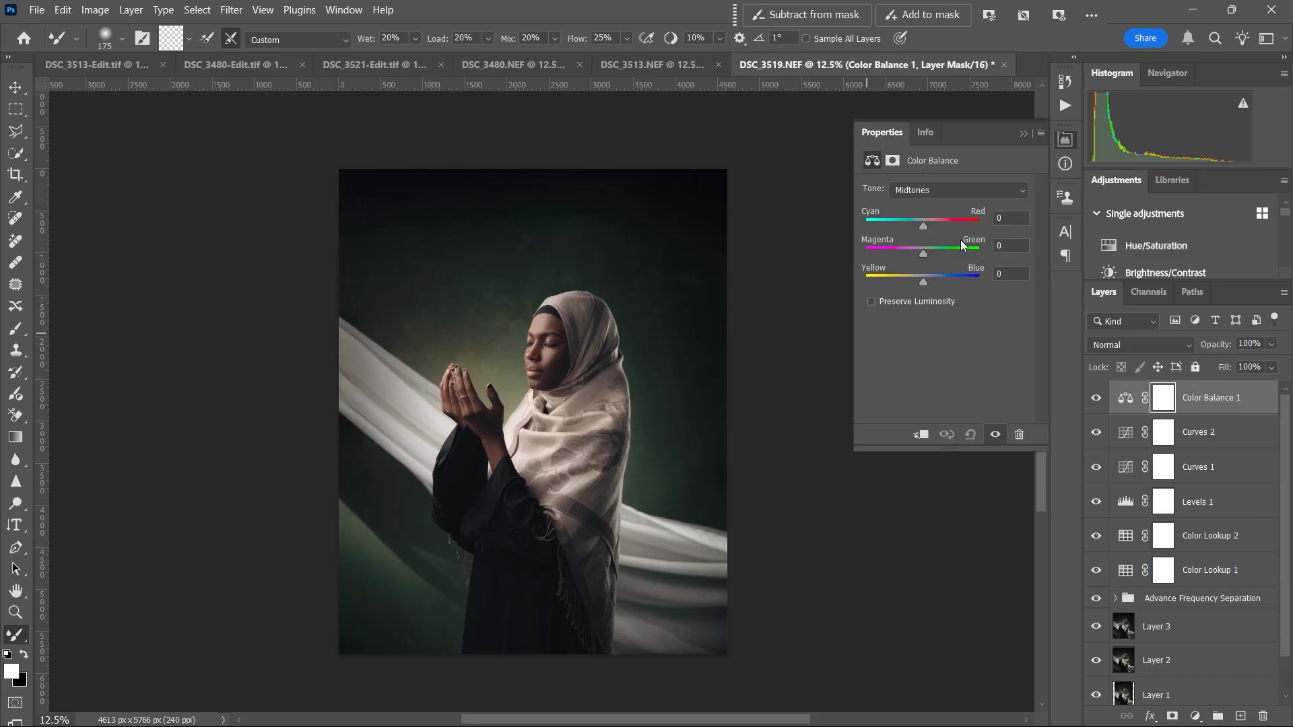
{"action": "left_click_drag", "start_coordinate": [925, 231], "coordinate": [924, 230]}
{"action": "left_click_drag", "start_coordinate": [923, 254], "coordinate": [921, 254]}
{"action": "left_click_drag", "start_coordinate": [924, 282], "coordinate": [922, 283]}
{"action": "left_click_drag", "start_coordinate": [924, 280], "coordinate": [921, 280]}
Step: Fine-tune the Color Balance highlights across the cyan-red, magenta-green and yellow-blue ranges, and compare the image with and without the adjustment
{"action": "left_click", "coordinate": [978, 192]}
{"action": "left_click", "coordinate": [923, 214]}
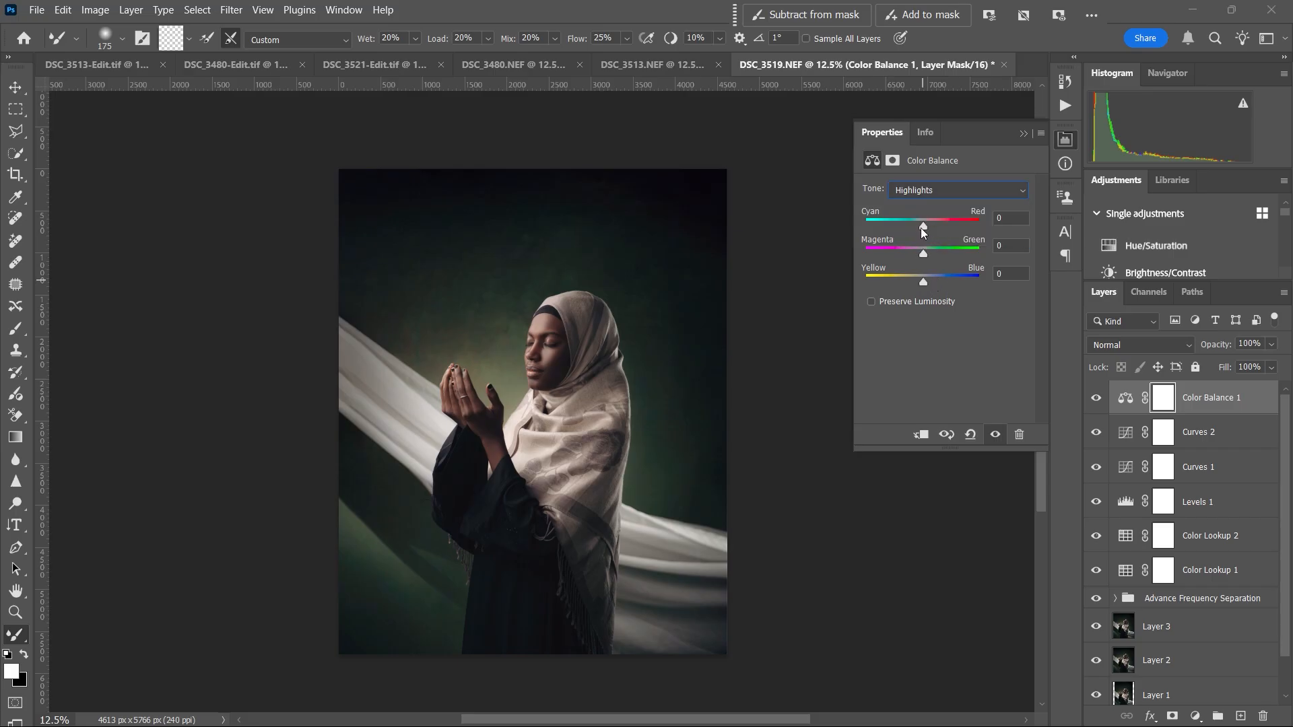
{"action": "left_click_drag", "start_coordinate": [924, 227], "coordinate": [924, 227]}
{"action": "left_click_drag", "start_coordinate": [923, 227], "coordinate": [923, 228]}
{"action": "left_click_drag", "start_coordinate": [920, 227], "coordinate": [923, 257]}
{"action": "left_click_drag", "start_coordinate": [923, 252], "coordinate": [922, 282]}
{"action": "left_click", "coordinate": [995, 435]}
{"action": "left_click", "coordinate": [996, 435]}
{"action": "left_click", "coordinate": [1025, 135]}
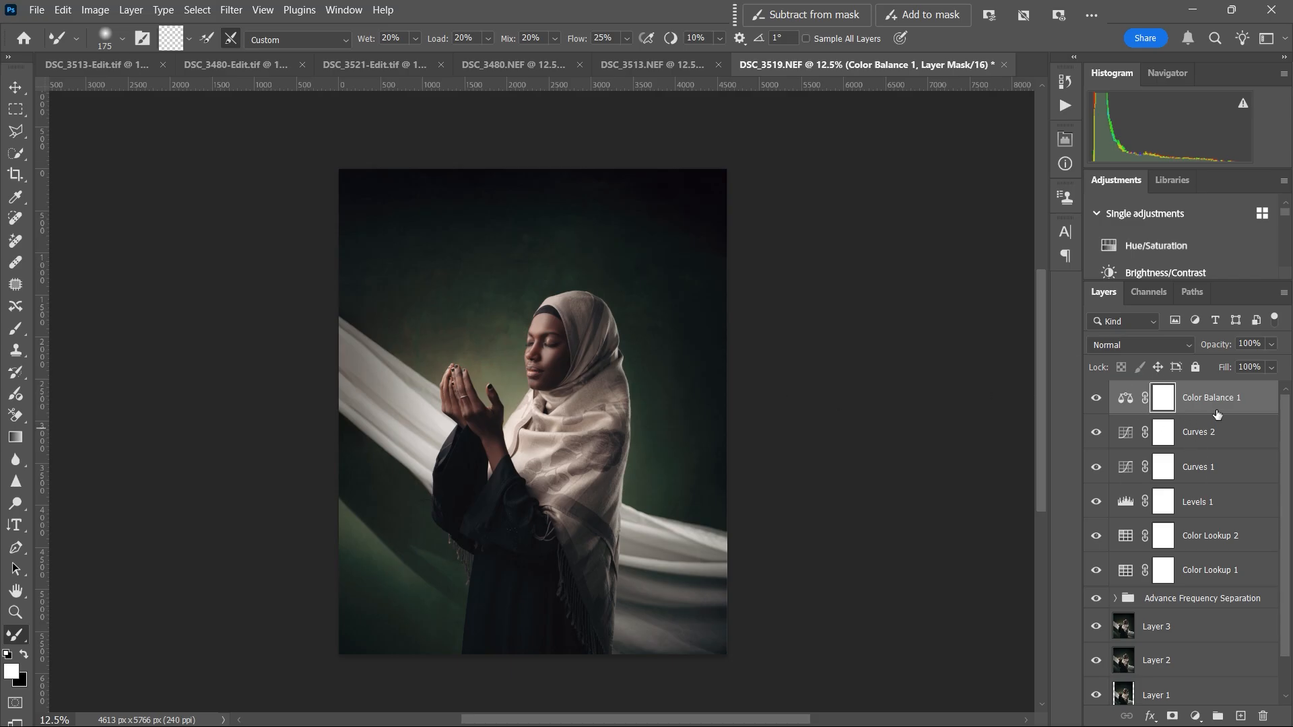
Step: Group all adjustment layers from Color Balance 1 down to Color Lookup 1
{"action": "left_click", "coordinate": [1189, 567], "text": "shift"}
{"action": "key", "text": "ctrl+g"}
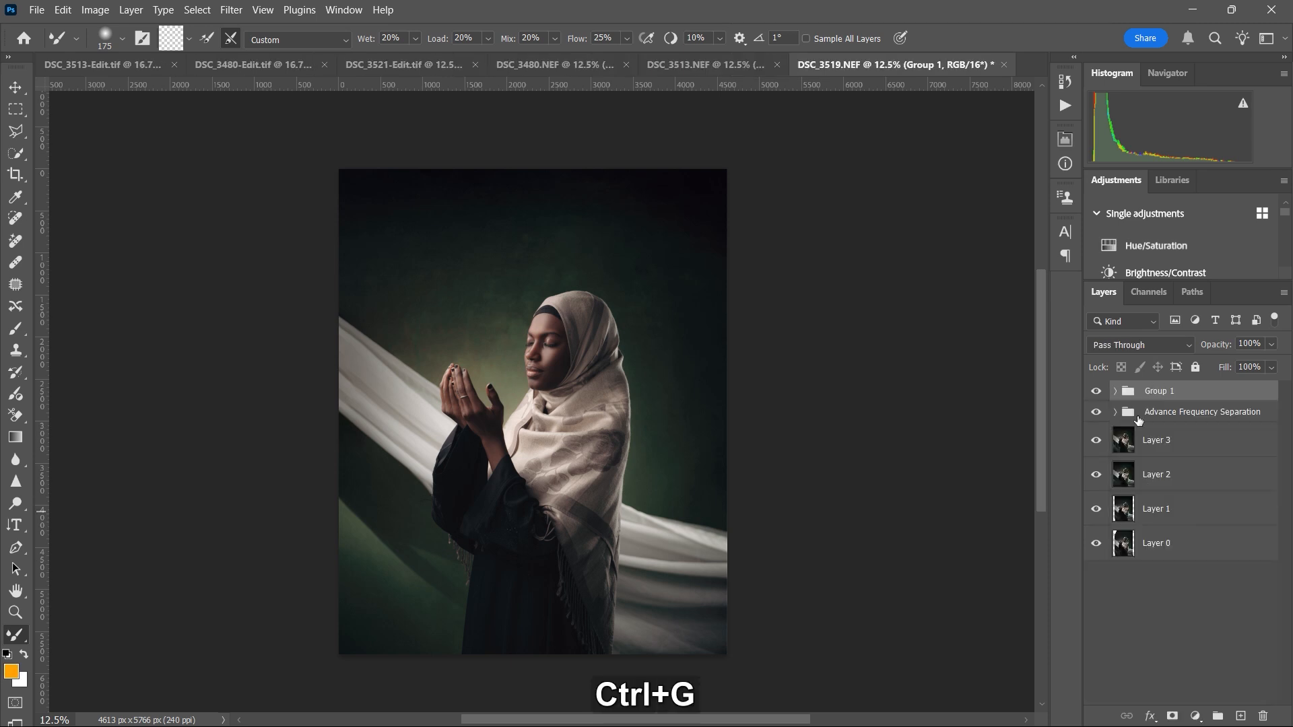
Step: Compare the graded image with the adjustment group hidden and with the original Layer 0 alone, restoring all layers
{"action": "left_click", "coordinate": [1096, 393]}
{"action": "left_click", "coordinate": [1097, 393]}
{"action": "left_click", "coordinate": [1097, 393]}
{"action": "left_click", "coordinate": [1097, 393]}
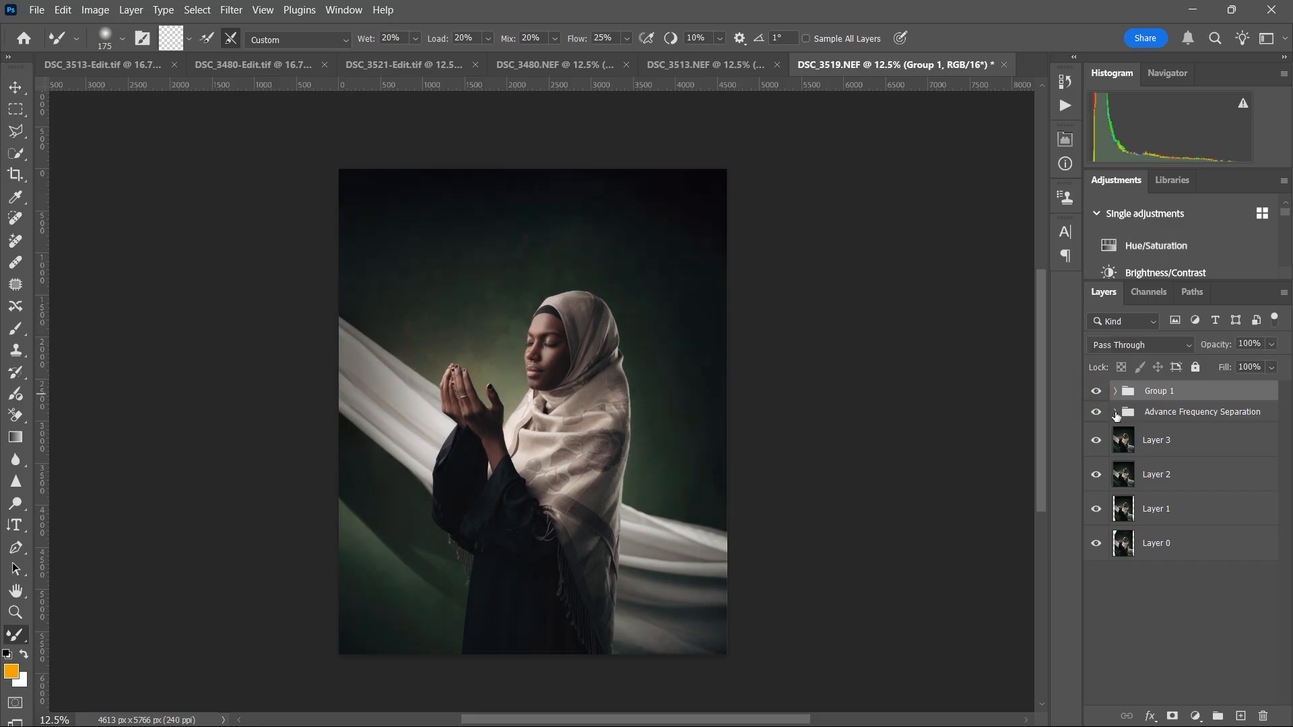
{"action": "left_click", "coordinate": [1097, 544], "text": "alt"}
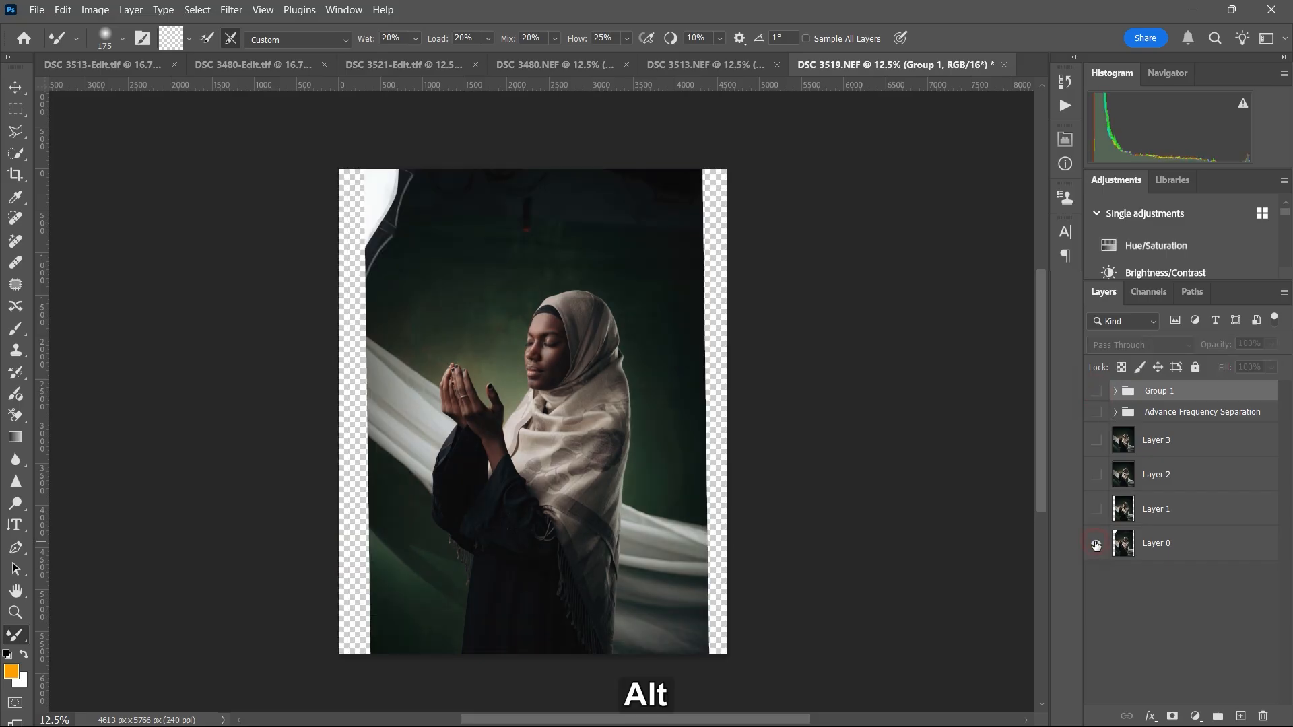
{"action": "left_click", "coordinate": [1097, 393], "text": "alt"}
{"action": "key", "text": "ctrl+z"}
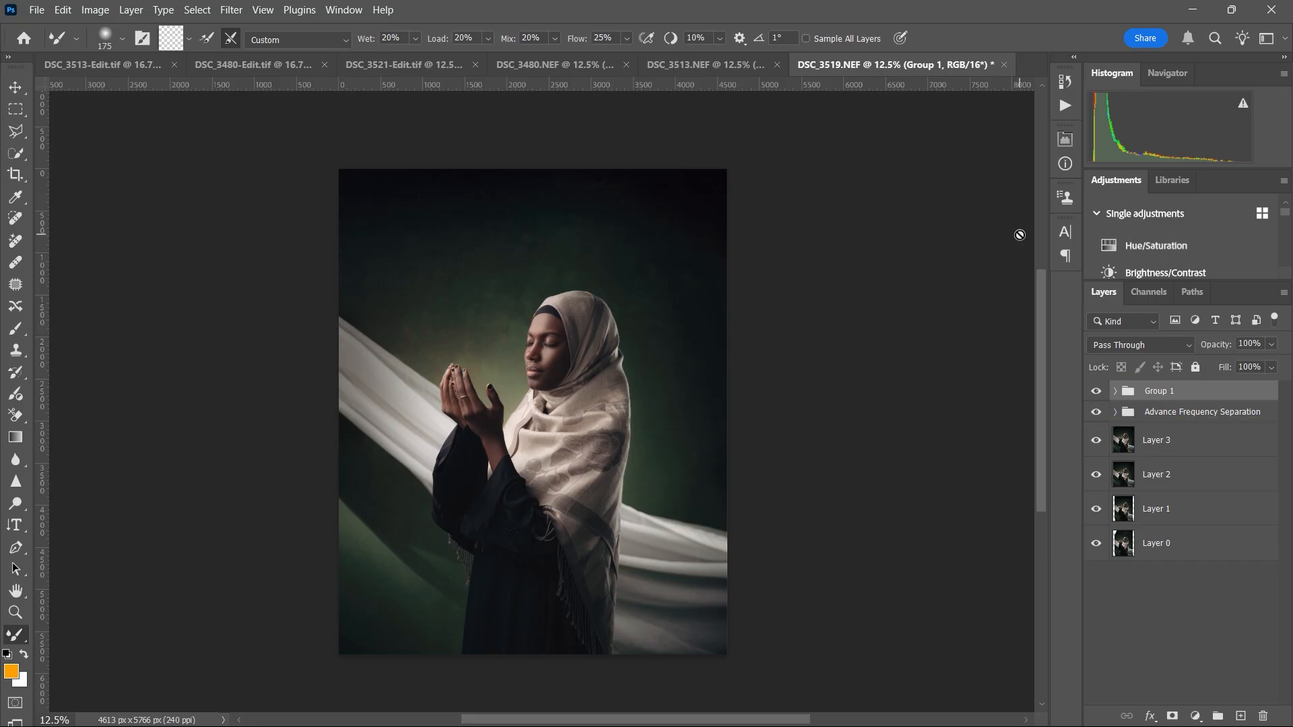
Step: Switch to the DSC_3513.NEF document and duplicate its Background layer
{"action": "left_click", "coordinate": [677, 65]}
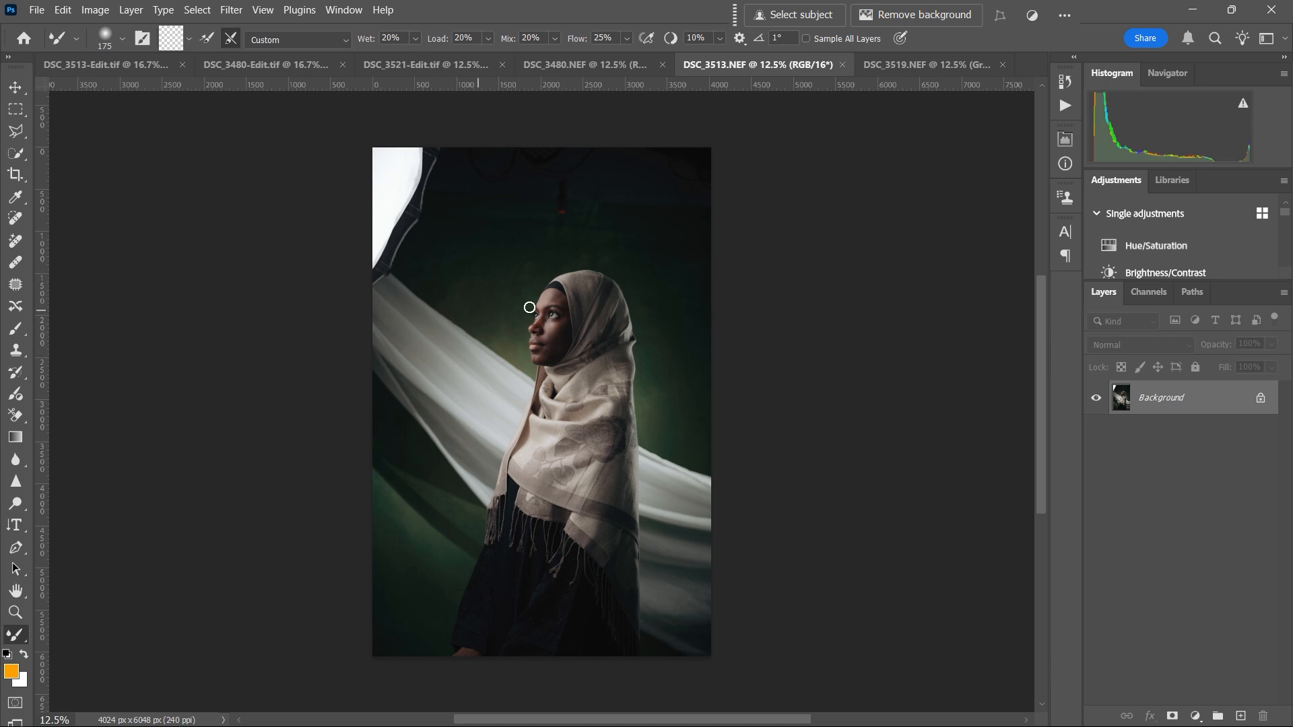
{"action": "left_click", "coordinate": [920, 66]}
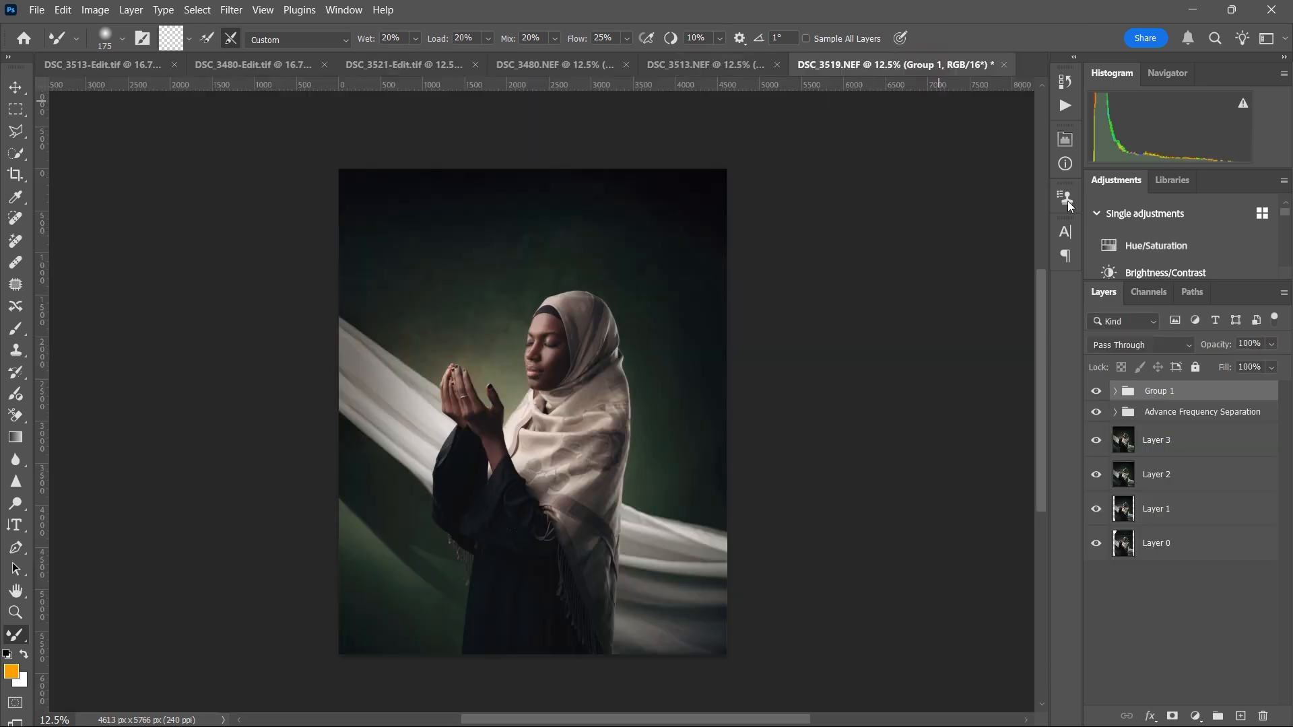
{"action": "left_click", "coordinate": [1115, 392]}
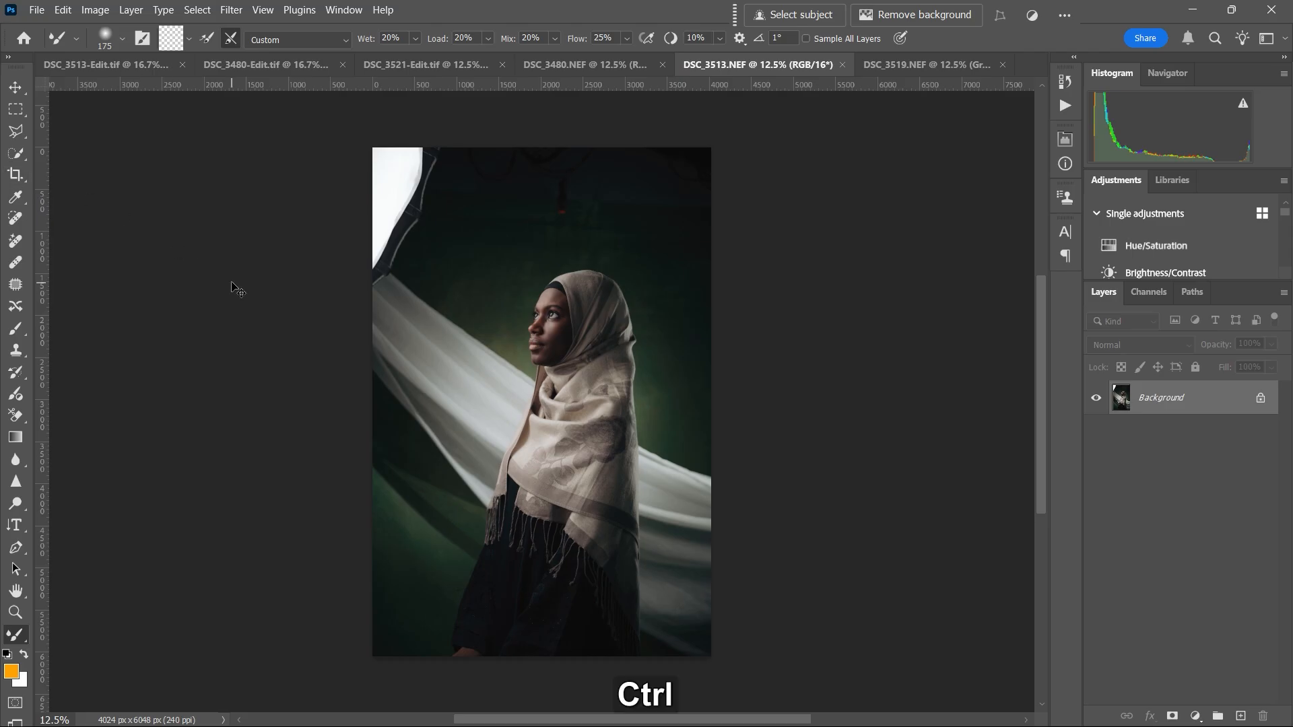
{"action": "key", "text": "ctrl+j"}
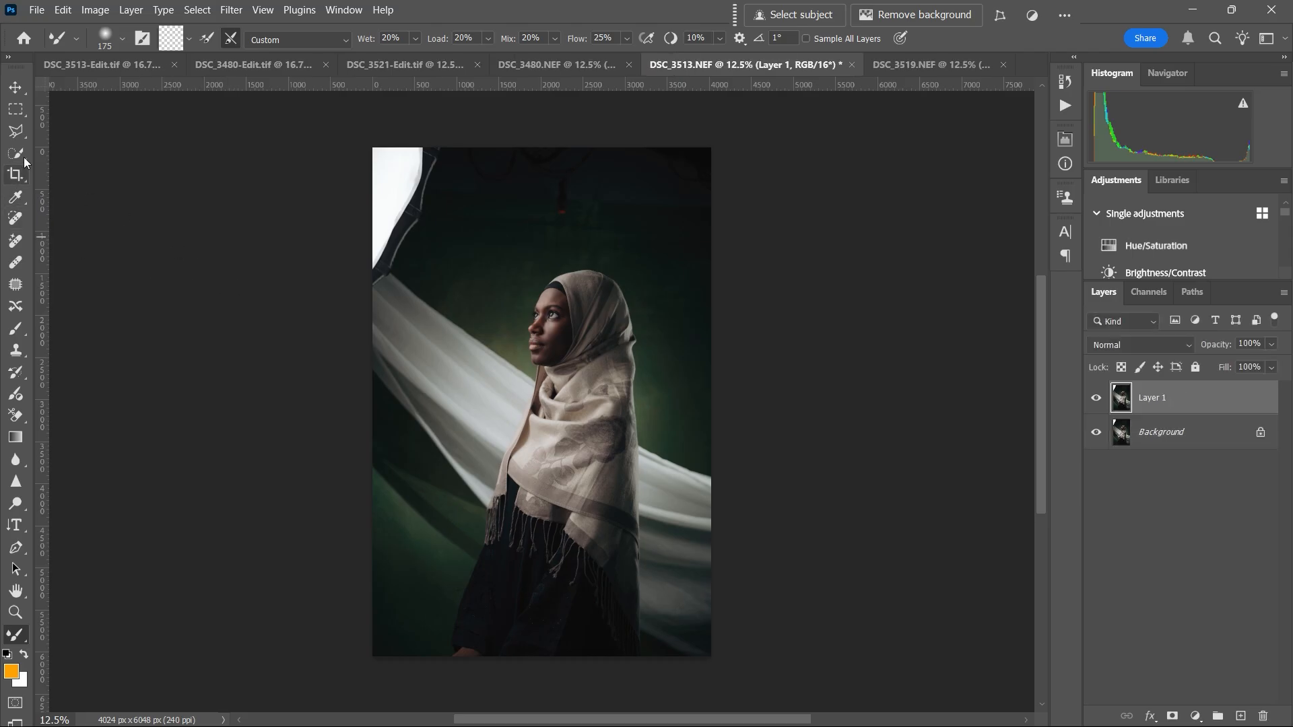
Step: Select the softbox and the whole upper strip of background above the woman's head with the Polygonal Lasso tool
{"action": "left_click", "coordinate": [16, 132]}
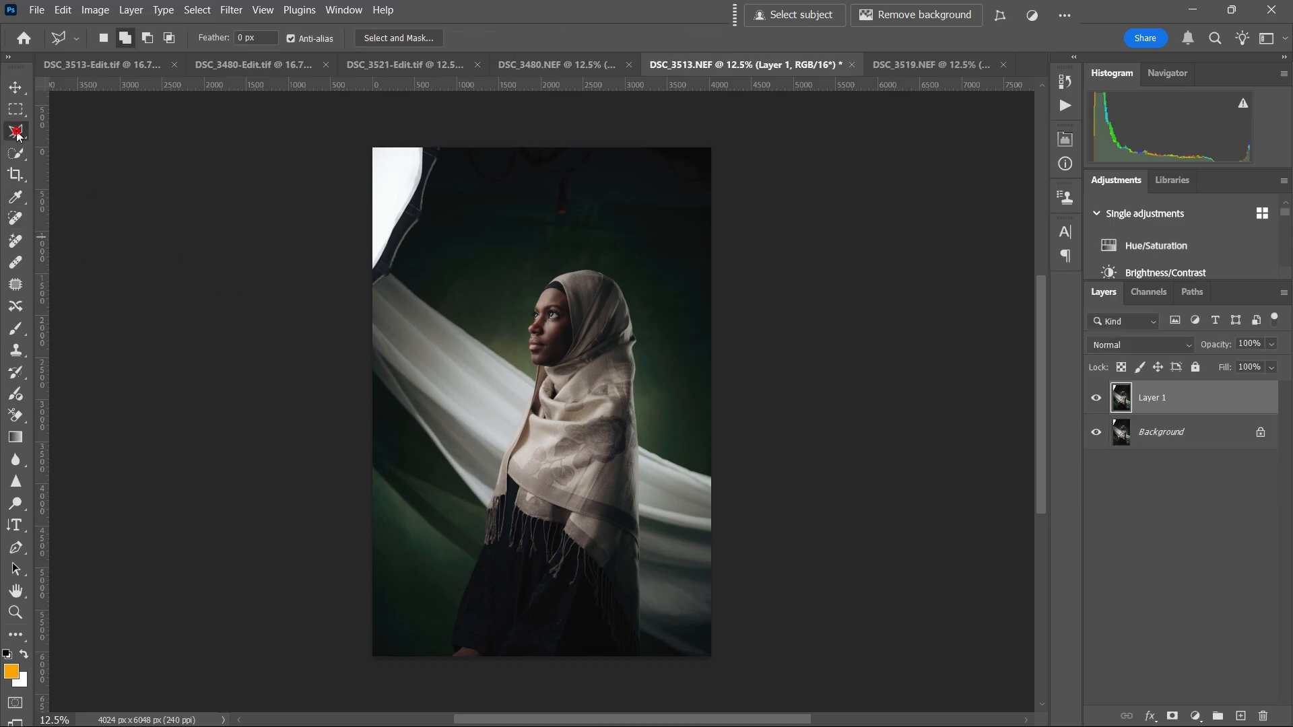
{"action": "left_click", "coordinate": [370, 291]}
{"action": "left_click", "coordinate": [441, 208]}
{"action": "left_click", "coordinate": [352, 316]}
{"action": "left_click", "coordinate": [468, 214]}
{"action": "left_click", "coordinate": [582, 233]}
{"action": "left_click", "coordinate": [715, 245]}
{"action": "left_click", "coordinate": [745, 134]}
{"action": "left_click", "coordinate": [593, 108]}
{"action": "left_click", "coordinate": [299, 115]}
{"action": "left_click", "coordinate": [334, 289]}
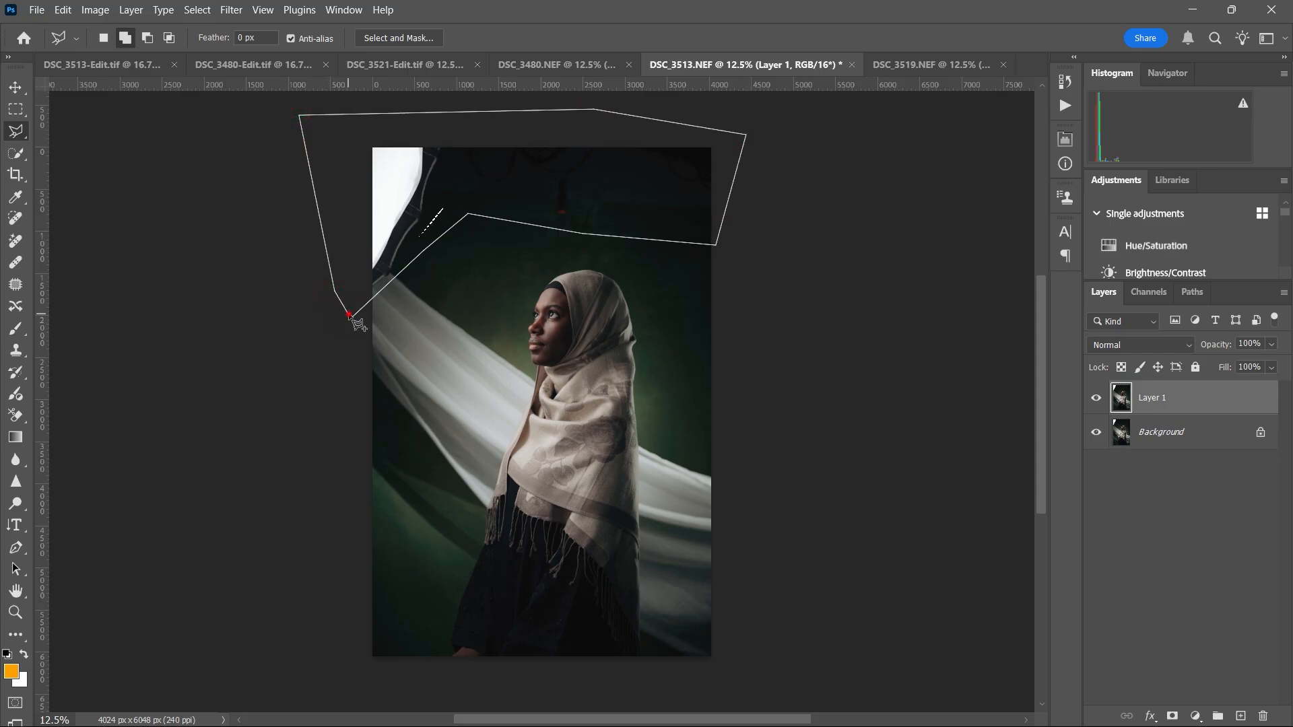
{"action": "left_click", "coordinate": [348, 315]}
Step: Replace the selected softbox and upper background using Content-Aware Fill with automatic sampling, output to the current layer
{"action": "right_click", "coordinate": [529, 183]}
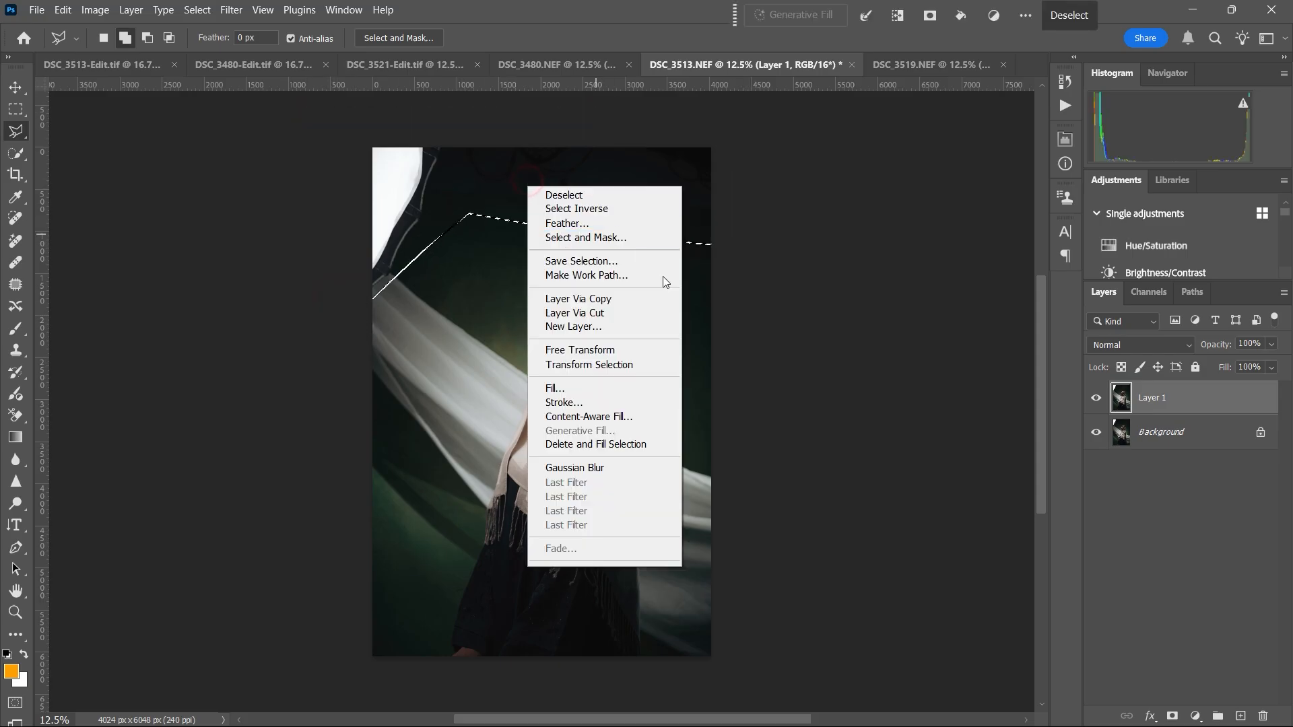
{"action": "left_click", "coordinate": [606, 418]}
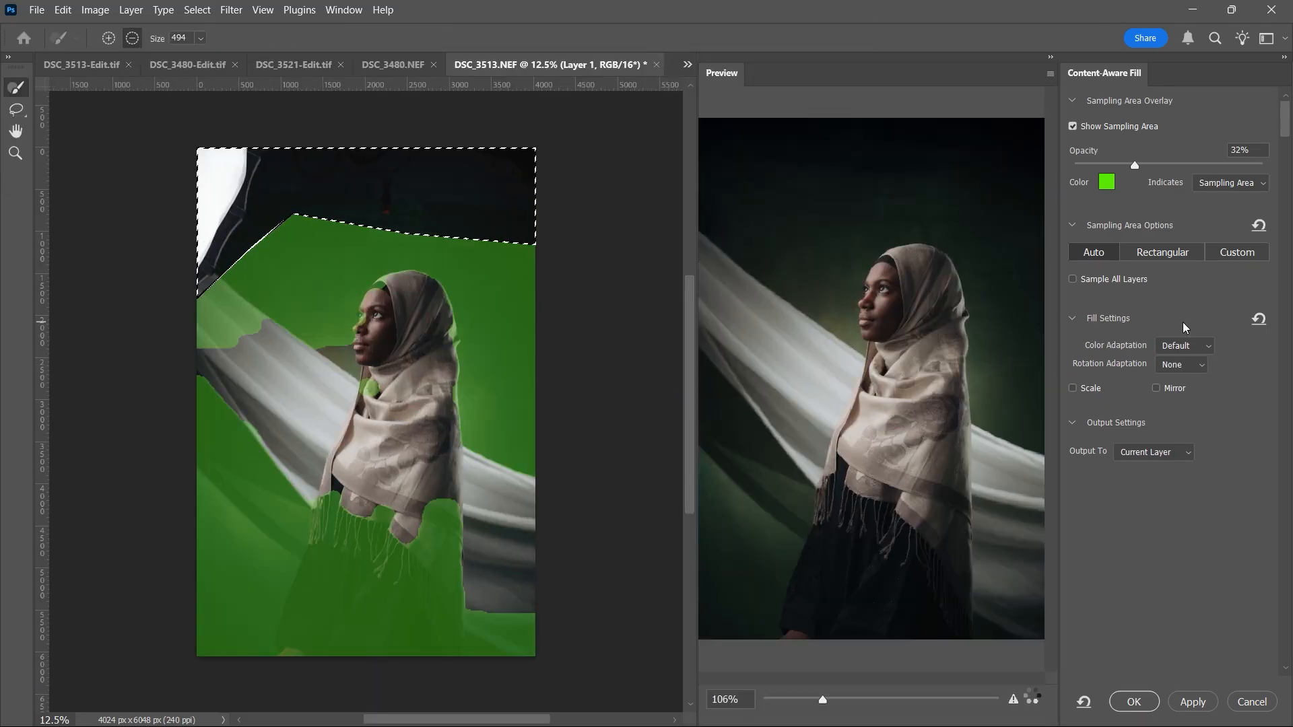
{"action": "left_click", "coordinate": [1134, 702]}
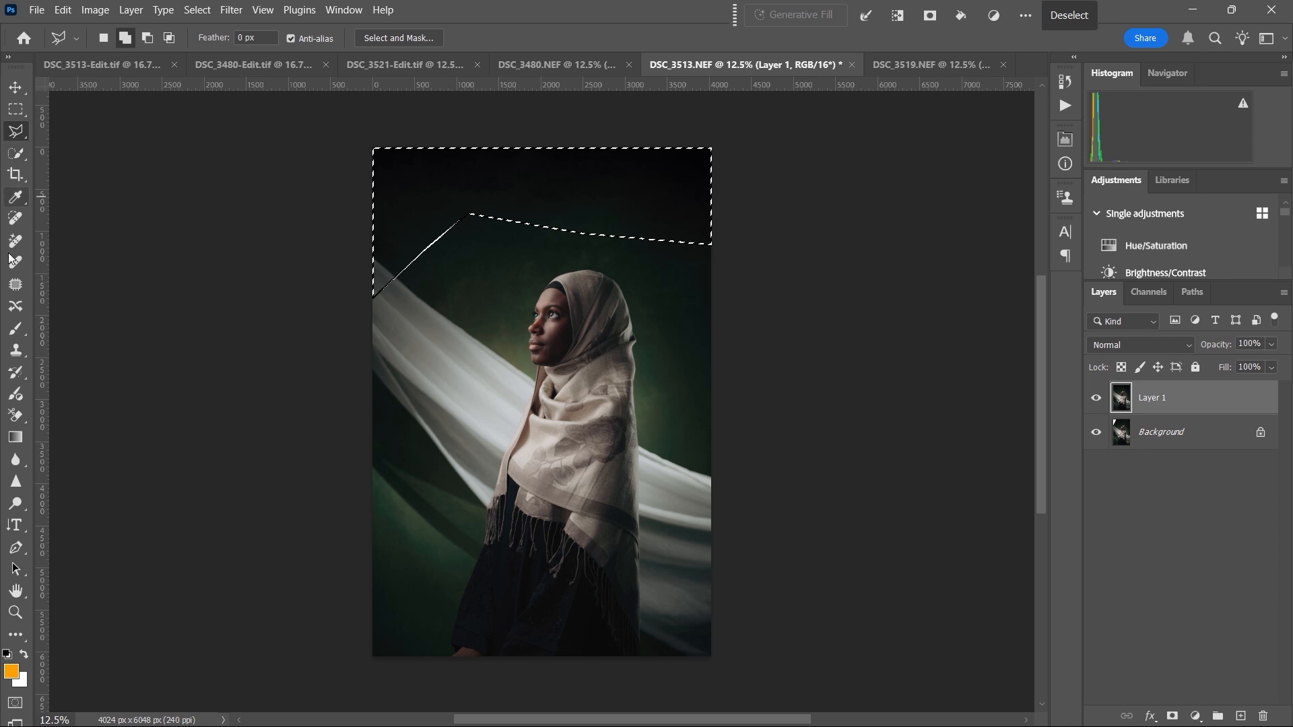
Step: Even out the patchy spots across the dark green background above and beside the woman's head with the Patch tool
{"action": "left_click", "coordinate": [16, 284]}
{"action": "left_click", "coordinate": [267, 280]}
{"action": "mouse_move", "coordinate": [446, 181]}
{"action": "left_mouse_down"}
{"action": "mouse_move", "coordinate": [497, 199]}
{"action": "mouse_move", "coordinate": [491, 219]}
{"action": "mouse_move", "coordinate": [526, 238]}
{"action": "mouse_move", "coordinate": [492, 257]}
{"action": "mouse_move", "coordinate": [543, 248]}
{"action": "left_mouse_up"}
{"action": "left_click", "coordinate": [465, 205]}
{"action": "left_click", "coordinate": [493, 254]}
{"action": "left_click", "coordinate": [517, 251]}
{"action": "left_click", "coordinate": [596, 235]}
{"action": "mouse_move", "coordinate": [635, 249]}
{"action": "left_mouse_down"}
{"action": "mouse_move", "coordinate": [651, 272]}
{"action": "mouse_move", "coordinate": [689, 269]}
{"action": "left_mouse_up"}
{"action": "left_click", "coordinate": [679, 263]}
{"action": "mouse_move", "coordinate": [479, 268]}
{"action": "left_mouse_down"}
{"action": "mouse_move", "coordinate": [450, 293]}
{"action": "mouse_move", "coordinate": [445, 272]}
{"action": "left_mouse_up"}
{"action": "left_click", "coordinate": [487, 264]}
{"action": "mouse_move", "coordinate": [560, 242]}
{"action": "left_mouse_down"}
{"action": "mouse_move", "coordinate": [578, 255]}
{"action": "mouse_move", "coordinate": [618, 251]}
{"action": "left_mouse_up"}
{"action": "left_click", "coordinate": [578, 255]}
{"action": "mouse_move", "coordinate": [534, 191]}
{"action": "left_mouse_down"}
{"action": "mouse_move", "coordinate": [575, 208]}
{"action": "mouse_move", "coordinate": [602, 191]}
{"action": "mouse_move", "coordinate": [547, 205]}
{"action": "left_mouse_up"}
{"action": "left_click", "coordinate": [574, 206]}
{"action": "left_click_drag", "start_coordinate": [466, 188], "coordinate": [457, 192]}
{"action": "left_click_drag", "start_coordinate": [490, 236], "coordinate": [497, 254]}
{"action": "left_click", "coordinate": [450, 233]}
{"action": "mouse_move", "coordinate": [671, 258]}
{"action": "left_mouse_down"}
{"action": "mouse_move", "coordinate": [675, 277]}
{"action": "mouse_move", "coordinate": [668, 264]}
{"action": "left_mouse_up"}
{"action": "mouse_move", "coordinate": [613, 215]}
{"action": "left_mouse_down"}
{"action": "mouse_move", "coordinate": [577, 201]}
{"action": "mouse_move", "coordinate": [593, 195]}
{"action": "left_mouse_up"}
{"action": "left_click_drag", "start_coordinate": [416, 217], "coordinate": [419, 225]}
{"action": "left_click_drag", "start_coordinate": [477, 188], "coordinate": [488, 195]}
{"action": "left_click_drag", "start_coordinate": [531, 235], "coordinate": [526, 248]}
Step: Patch the marks in the green background below the white drape and beside the woman's shoulder
{"action": "left_click_drag", "start_coordinate": [419, 580], "coordinate": [428, 605]}
{"action": "mouse_move", "coordinate": [397, 523]}
{"action": "left_mouse_down"}
{"action": "mouse_move", "coordinate": [408, 559]}
{"action": "mouse_move", "coordinate": [396, 598]}
{"action": "left_mouse_up"}
{"action": "mouse_move", "coordinate": [699, 373]}
{"action": "left_mouse_down"}
{"action": "mouse_move", "coordinate": [697, 398]}
{"action": "mouse_move", "coordinate": [697, 377]}
{"action": "left_mouse_up"}
{"action": "left_click_drag", "start_coordinate": [704, 386], "coordinate": [663, 330]}
Step: Clear the selection and stamp the visible layers into a new layer on top
{"action": "key", "text": "ctrl+d"}
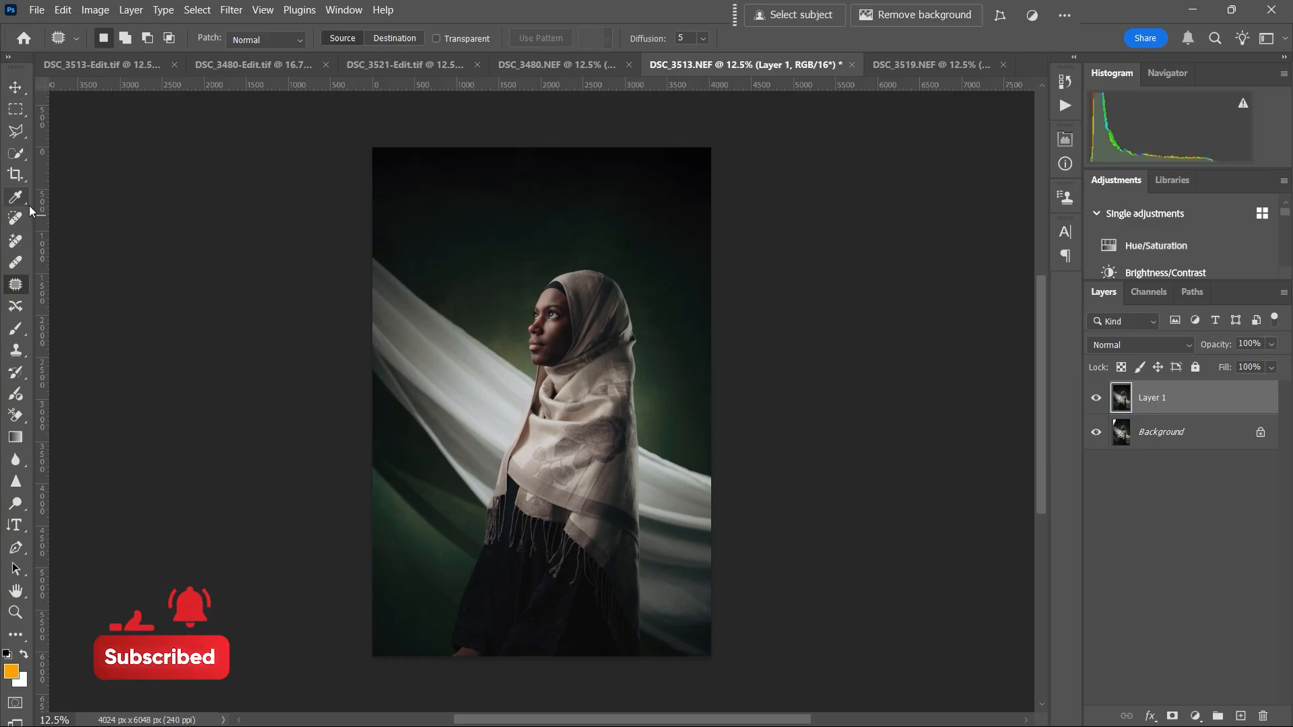
{"action": "key", "text": "ctrl+alt+e"}
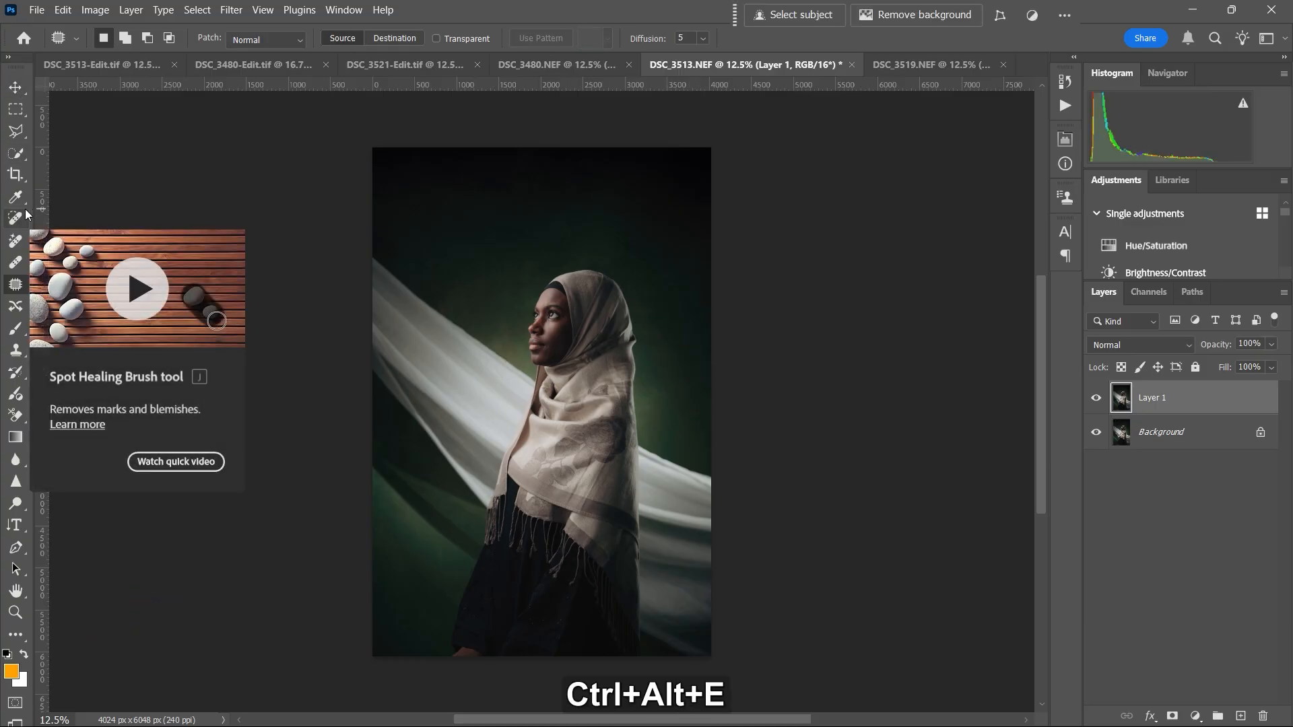
{"action": "key", "text": "ctrl+shift+alt+e"}
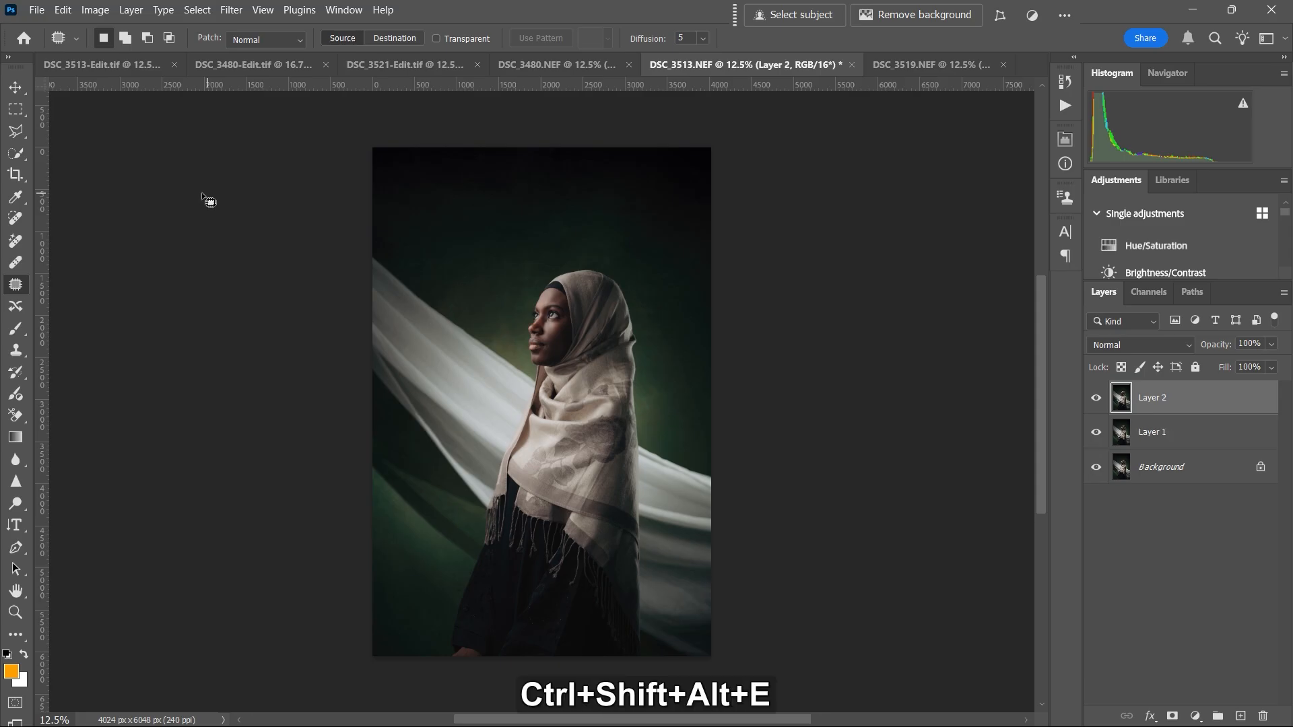
Step: Crop the image to a 4:5 ratio with Content-Aware Fill, extending the canvas past both sides and trimming above and below the woman
{"action": "left_click", "coordinate": [16, 175]}
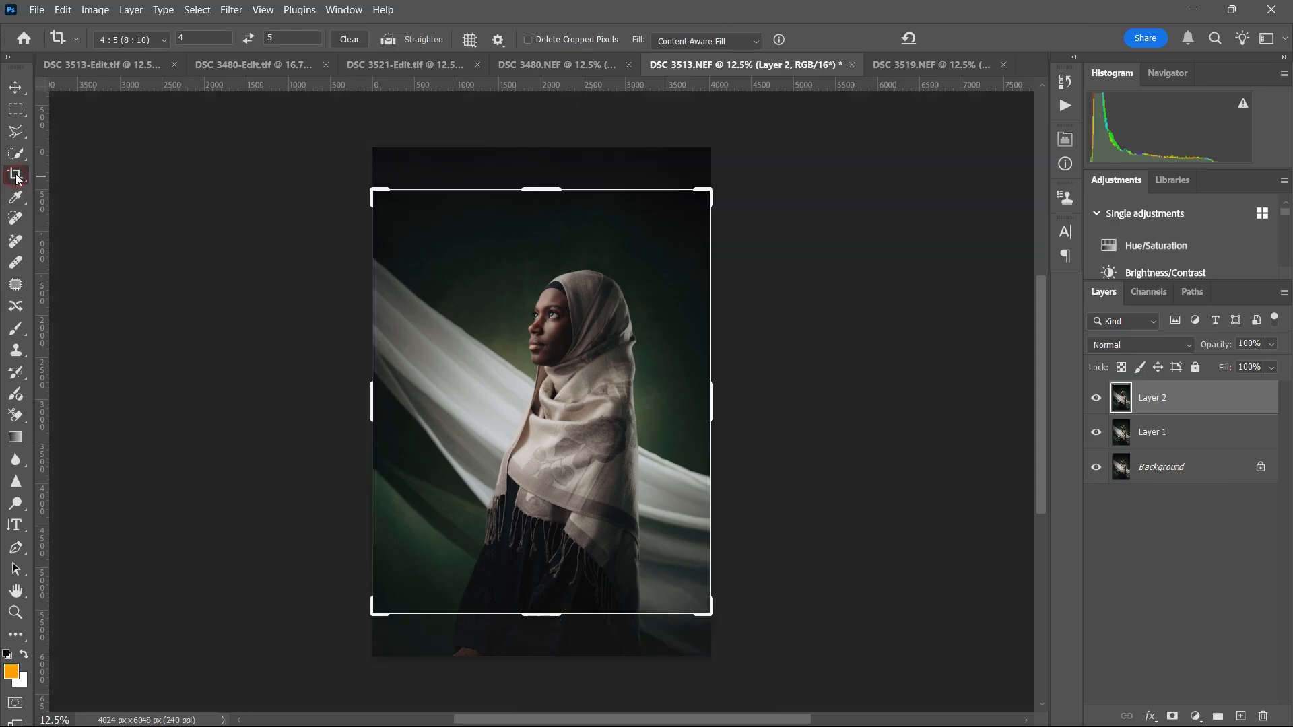
{"action": "left_click_drag", "start_coordinate": [585, 494], "coordinate": [593, 474]}
{"action": "left_click_drag", "start_coordinate": [547, 190], "coordinate": [553, 165]}
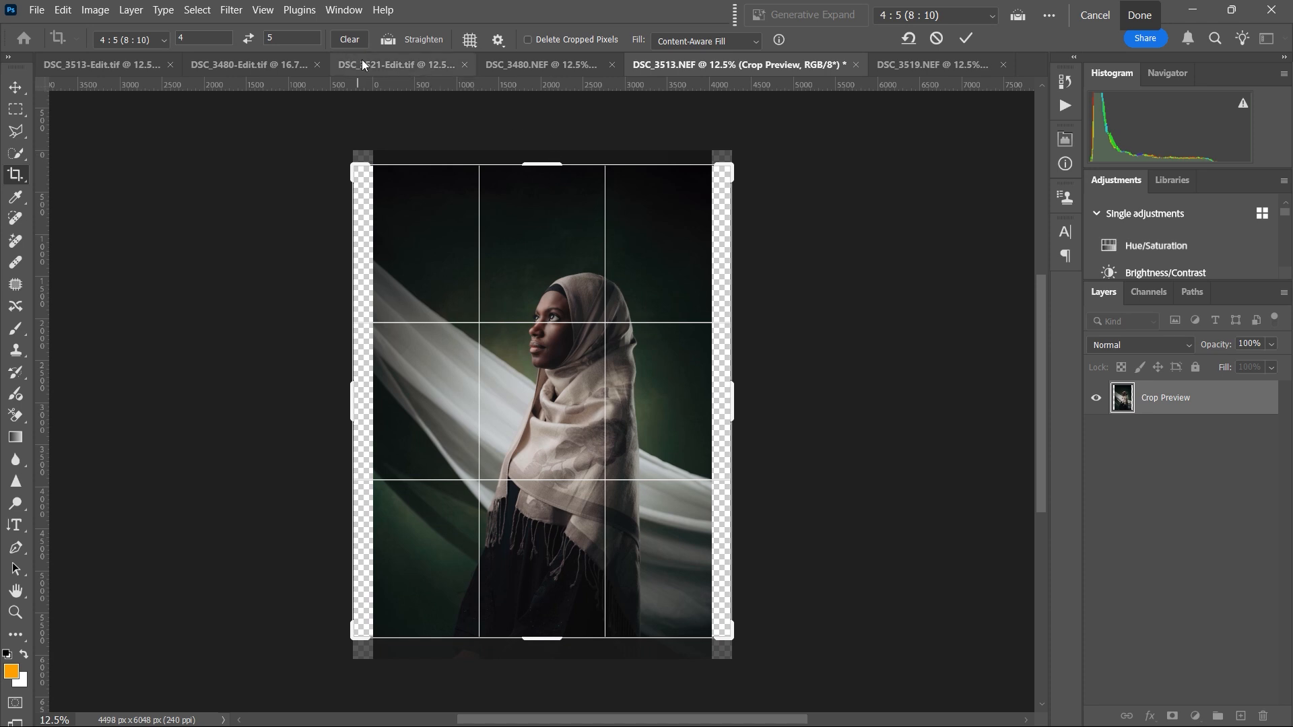
{"action": "left_click_drag", "start_coordinate": [542, 167], "coordinate": [542, 163]}
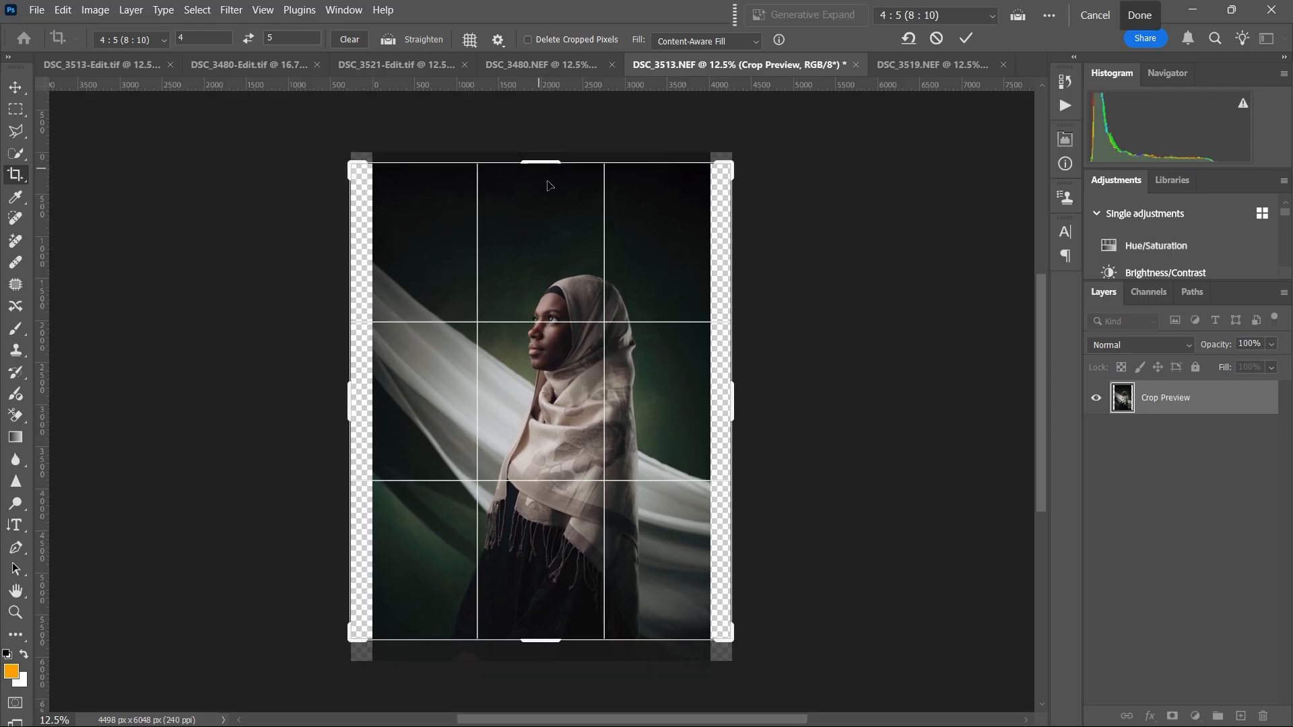
{"action": "key", "text": "Left"}
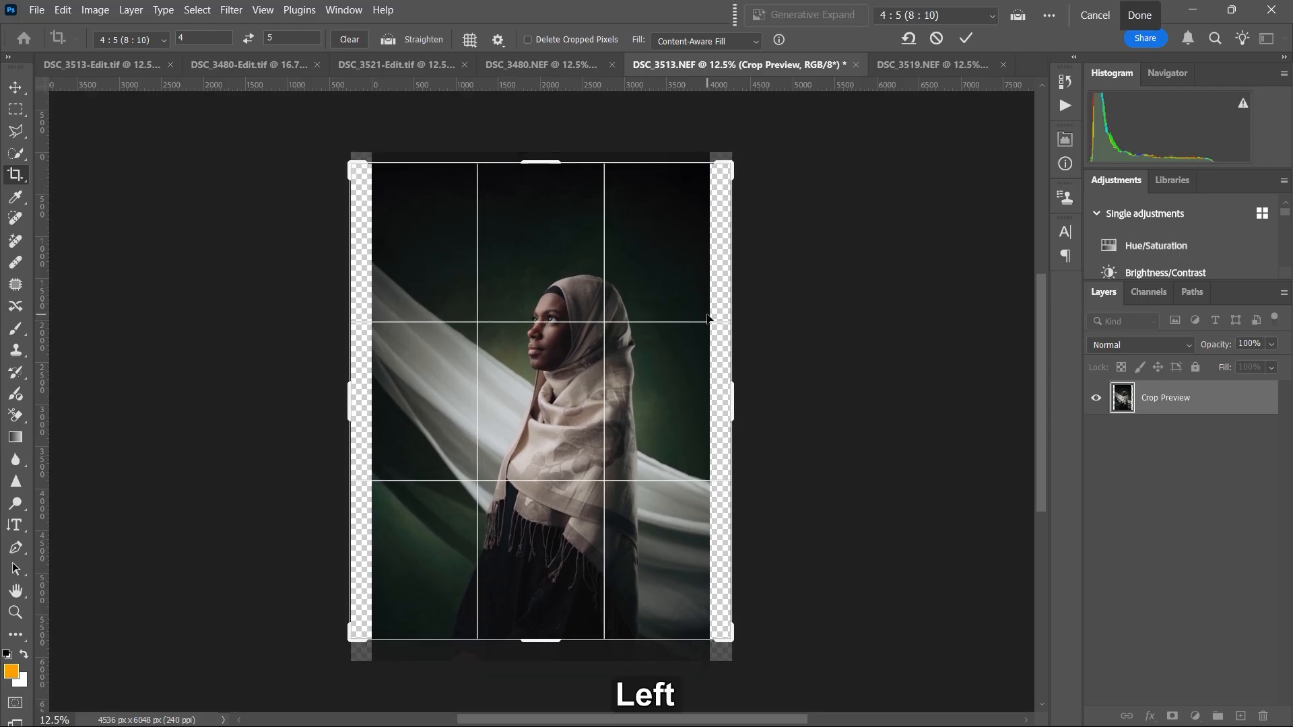
{"action": "key", "text": "Right"}
{"action": "key", "text": "Right"}
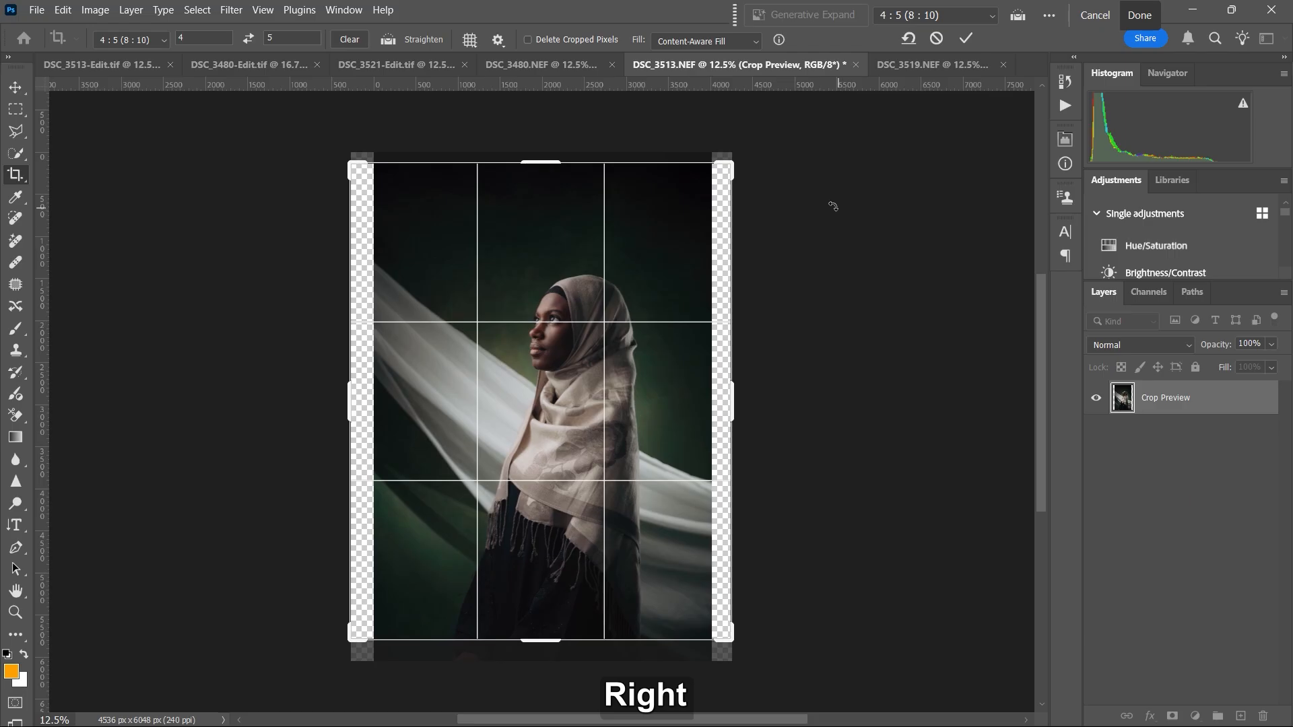
{"action": "left_click", "coordinate": [966, 38]}
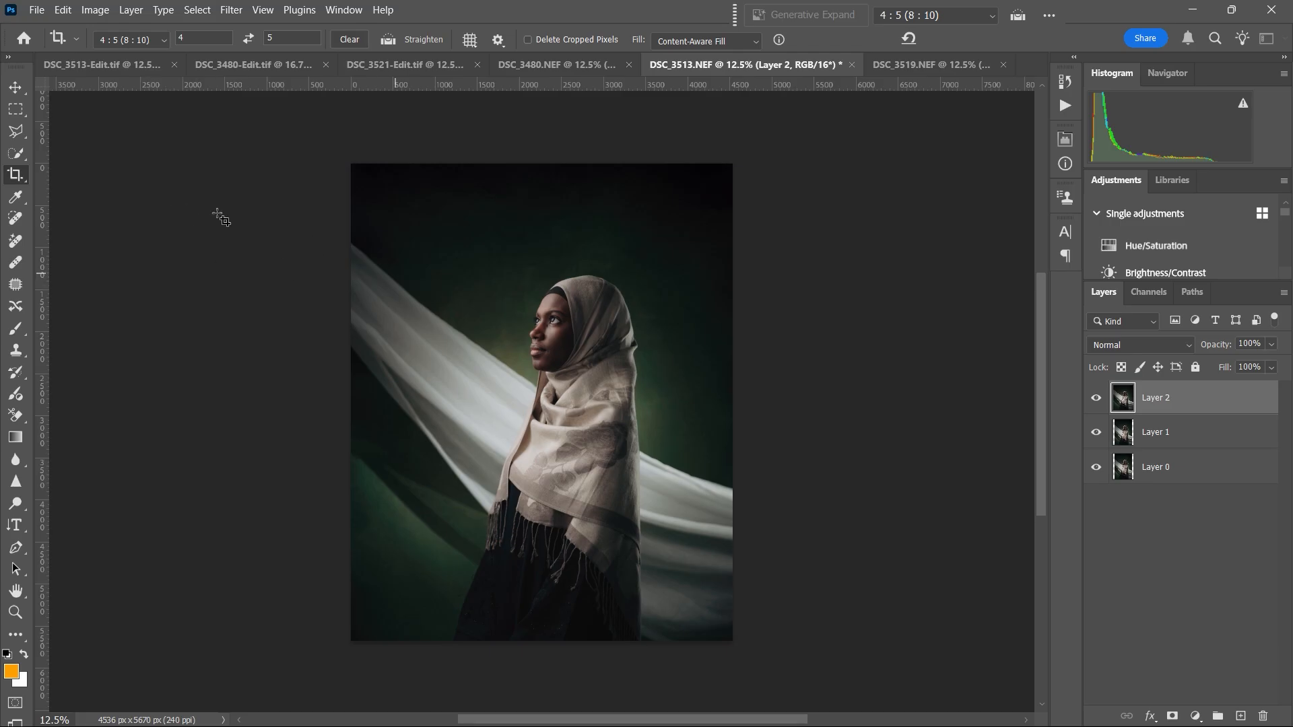
Step: Patch the uneven spots in the background behind the woman's headscarf and shoulder
{"action": "left_click", "coordinate": [15, 284]}
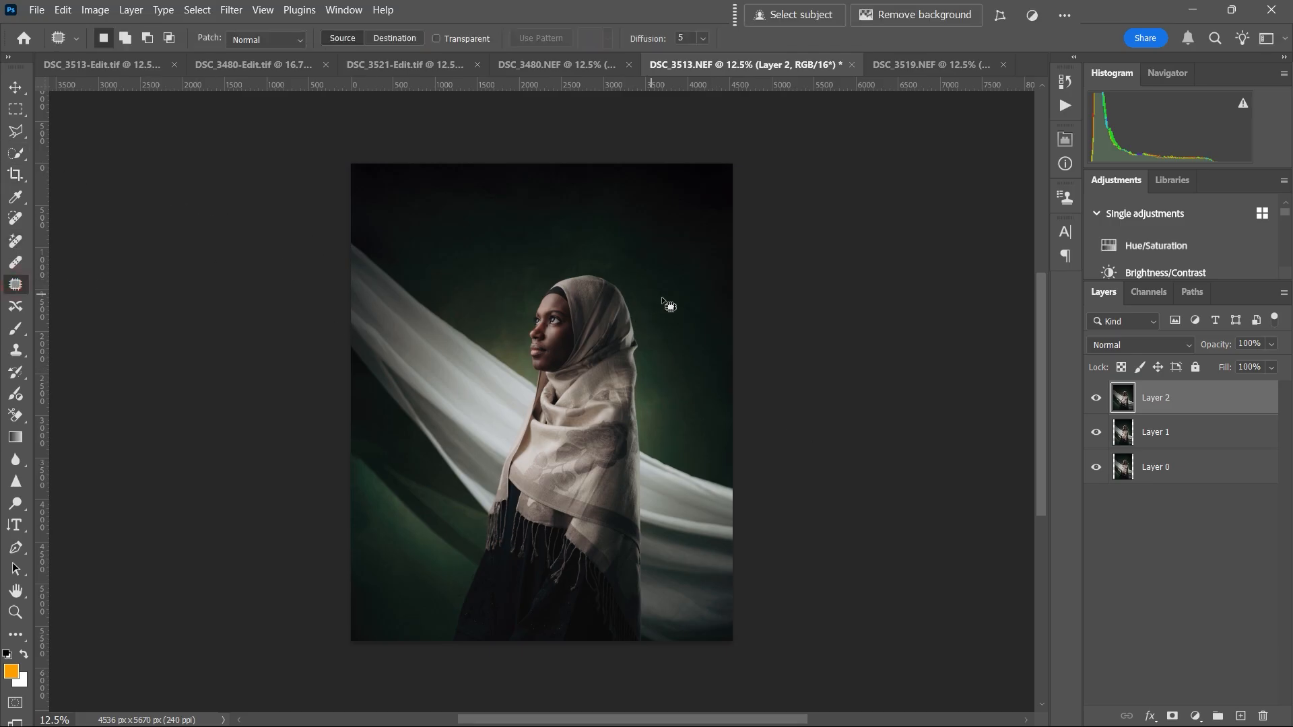
{"action": "left_click_drag", "start_coordinate": [664, 298], "coordinate": [667, 298]}
{"action": "mouse_move", "coordinate": [652, 309]}
{"action": "left_mouse_down"}
{"action": "mouse_move", "coordinate": [674, 318]}
{"action": "mouse_move", "coordinate": [657, 325]}
{"action": "mouse_move", "coordinate": [666, 311]}
{"action": "left_mouse_up"}
{"action": "left_click_drag", "start_coordinate": [656, 318], "coordinate": [664, 336]}
{"action": "mouse_move", "coordinate": [652, 332]}
{"action": "left_mouse_down"}
{"action": "mouse_move", "coordinate": [658, 352]}
{"action": "mouse_move", "coordinate": [654, 336]}
{"action": "left_mouse_up"}
{"action": "left_click_drag", "start_coordinate": [699, 375], "coordinate": [701, 397]}
{"action": "left_click_drag", "start_coordinate": [703, 384], "coordinate": [702, 347]}
Step: Patch the remaining blotches in the dark background around and above the woman's head in the cropped image
{"action": "left_click_drag", "start_coordinate": [554, 234], "coordinate": [536, 266]}
{"action": "left_click_drag", "start_coordinate": [537, 250], "coordinate": [574, 203]}
{"action": "mouse_move", "coordinate": [505, 277]}
{"action": "left_mouse_down"}
{"action": "mouse_move", "coordinate": [494, 324]}
{"action": "mouse_move", "coordinate": [496, 303]}
{"action": "left_mouse_up"}
{"action": "left_click_drag", "start_coordinate": [505, 295], "coordinate": [517, 271]}
{"action": "mouse_move", "coordinate": [465, 203]}
{"action": "left_mouse_down"}
{"action": "mouse_move", "coordinate": [463, 224]}
{"action": "mouse_move", "coordinate": [492, 200]}
{"action": "left_mouse_up"}
{"action": "left_click_drag", "start_coordinate": [420, 205], "coordinate": [427, 215]}
{"action": "left_click_drag", "start_coordinate": [431, 208], "coordinate": [364, 207]}
{"action": "mouse_move", "coordinate": [695, 260]}
{"action": "left_mouse_down"}
{"action": "mouse_move", "coordinate": [674, 290]}
{"action": "mouse_move", "coordinate": [672, 263]}
{"action": "left_mouse_up"}
{"action": "left_click_drag", "start_coordinate": [681, 274], "coordinate": [613, 243]}
{"action": "mouse_move", "coordinate": [575, 185]}
{"action": "left_mouse_down"}
{"action": "mouse_move", "coordinate": [617, 196]}
{"action": "mouse_move", "coordinate": [589, 195]}
{"action": "left_mouse_up"}
{"action": "left_click_drag", "start_coordinate": [602, 194], "coordinate": [561, 201]}
Step: Patch the marks in front of the woman's face, below the white drape's edge and on the drape itself
{"action": "mouse_move", "coordinate": [499, 308]}
{"action": "left_mouse_down"}
{"action": "mouse_move", "coordinate": [515, 331]}
{"action": "mouse_move", "coordinate": [500, 317]}
{"action": "left_mouse_up"}
{"action": "mouse_move", "coordinate": [359, 491]}
{"action": "left_mouse_down"}
{"action": "mouse_move", "coordinate": [356, 537]}
{"action": "mouse_move", "coordinate": [355, 506]}
{"action": "left_mouse_up"}
{"action": "left_click_drag", "start_coordinate": [365, 517], "coordinate": [407, 537]}
{"action": "left_click_drag", "start_coordinate": [395, 323], "coordinate": [409, 323]}
Step: Remove small blemishes on the woman's forehead with the Spot Healing Brush
{"action": "left_click", "coordinate": [16, 218]}
{"action": "key", "text": "ctrl+equal"}
{"action": "key", "text": "ctrl+equal"}
{"action": "key", "text": "ctrl+equal"}
{"action": "key", "text": "ctrl+equal"}
{"action": "key", "text": "ctrl+equal"}
{"action": "key", "text": "space"}
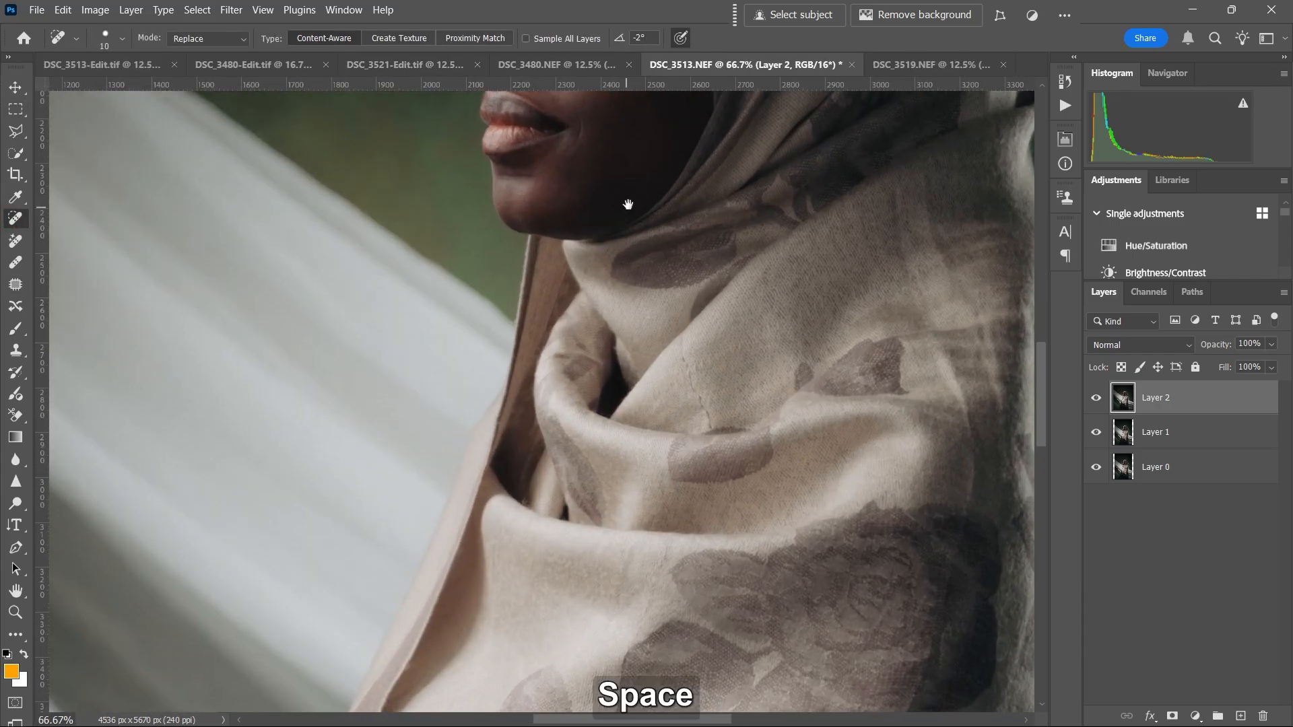
{"action": "left_click_drag", "start_coordinate": [626, 206], "coordinate": [580, 280]}
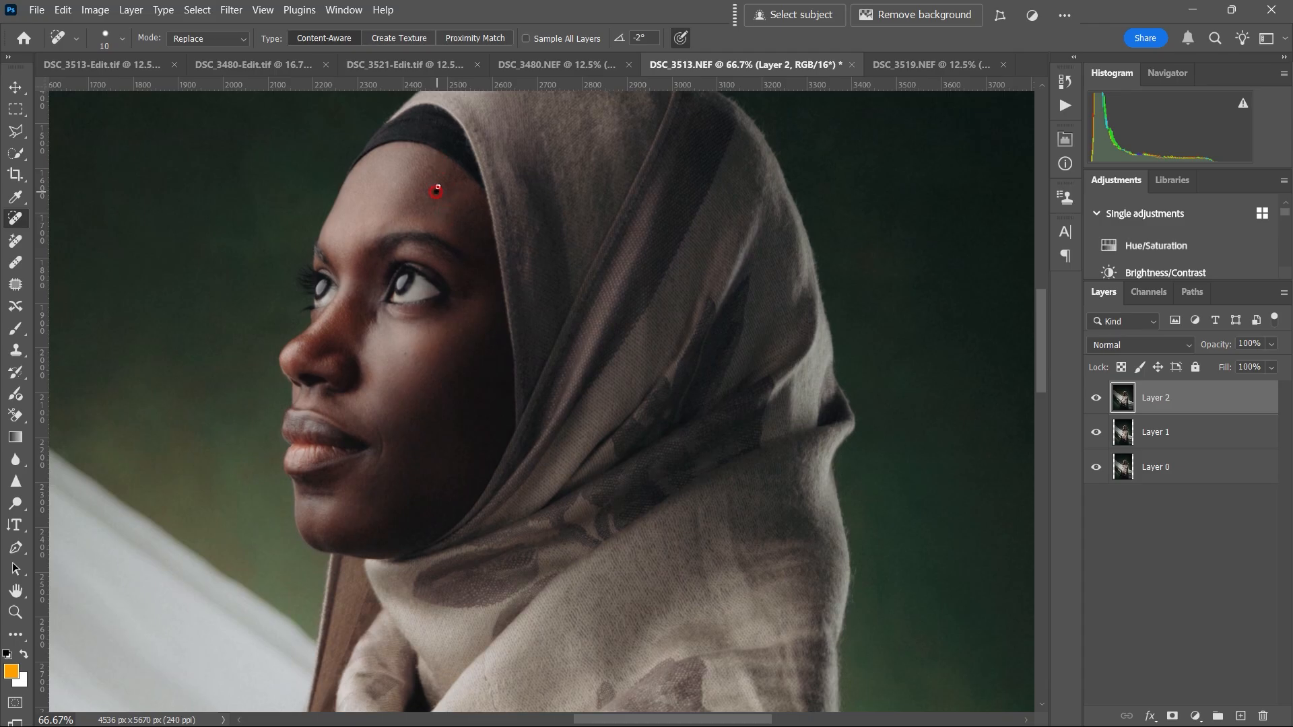
Step: Patch the skin marks just below the woman's lips and clear the selection
{"action": "key", "text": "j"}
{"action": "mouse_move", "coordinate": [301, 490]}
{"action": "left_mouse_down"}
{"action": "mouse_move", "coordinate": [341, 494]}
{"action": "mouse_move", "coordinate": [299, 492]}
{"action": "left_mouse_up"}
{"action": "left_click_drag", "start_coordinate": [324, 498], "coordinate": [324, 500]}
{"action": "key", "text": "ctrl+d"}
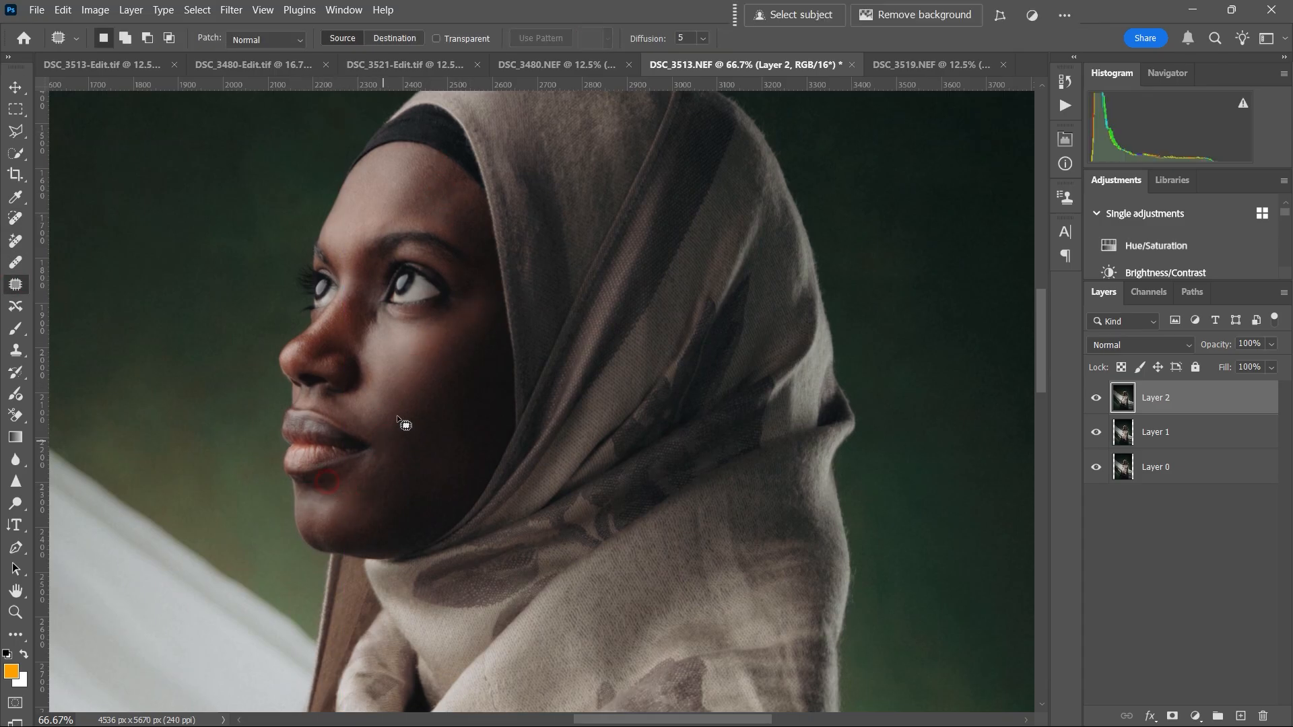
Step: Heal the small blemishes on the woman's cheek, under-eye area and nose with the Spot Healing Brush
{"action": "key", "text": "shift+j"}
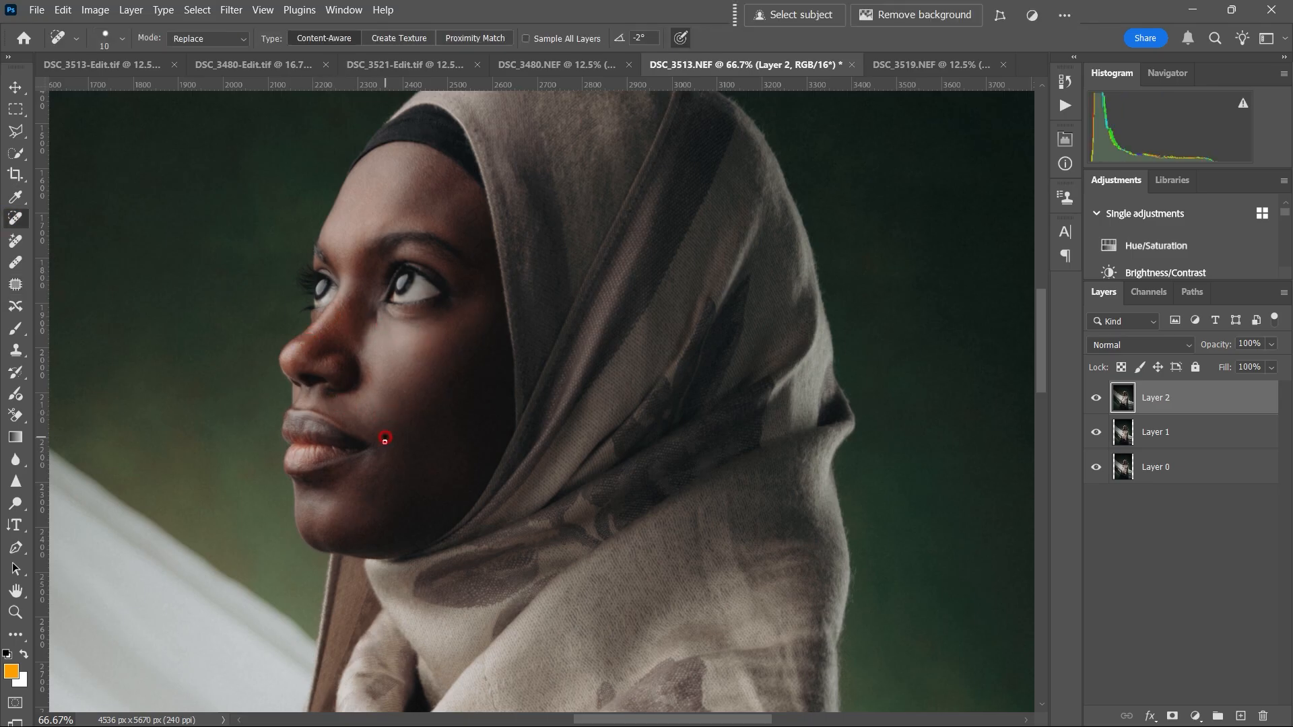
{"action": "left_click", "coordinate": [380, 324]}
{"action": "left_click", "coordinate": [345, 258]}
{"action": "key", "text": "ctrl+z"}
{"action": "left_click", "coordinate": [308, 358]}
{"action": "key", "text": "ctrl"}
Step: Stamp the visible layers into a new layer and run the Advance Frequency Separation action with a 4.6-pixel Gaussian Blur radius
{"action": "key", "text": "ctrl+shift+alt+e"}
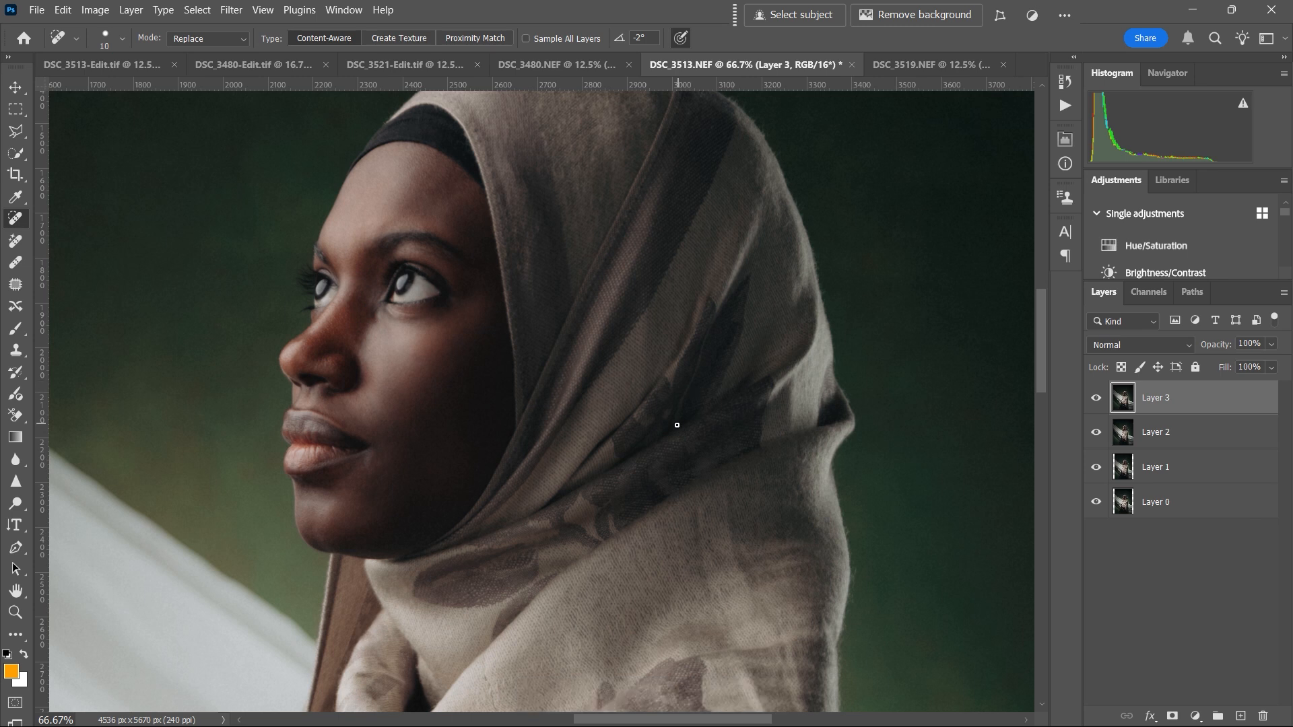
{"action": "key", "text": "ctrl+minus"}
{"action": "key", "text": "ctrl+minus"}
{"action": "key", "text": "ctrl+minus"}
{"action": "key", "text": "ctrl+minus"}
{"action": "key", "text": "ctrl+minus"}
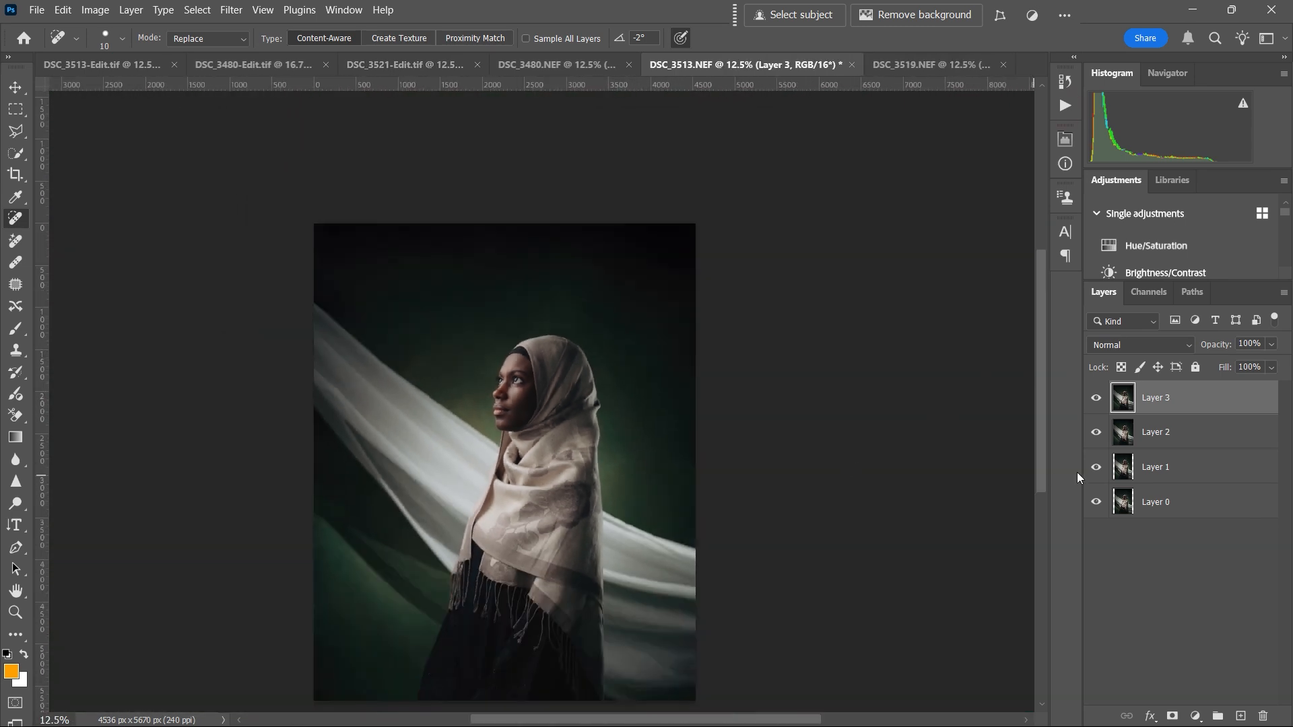
{"action": "left_click", "coordinate": [1065, 106]}
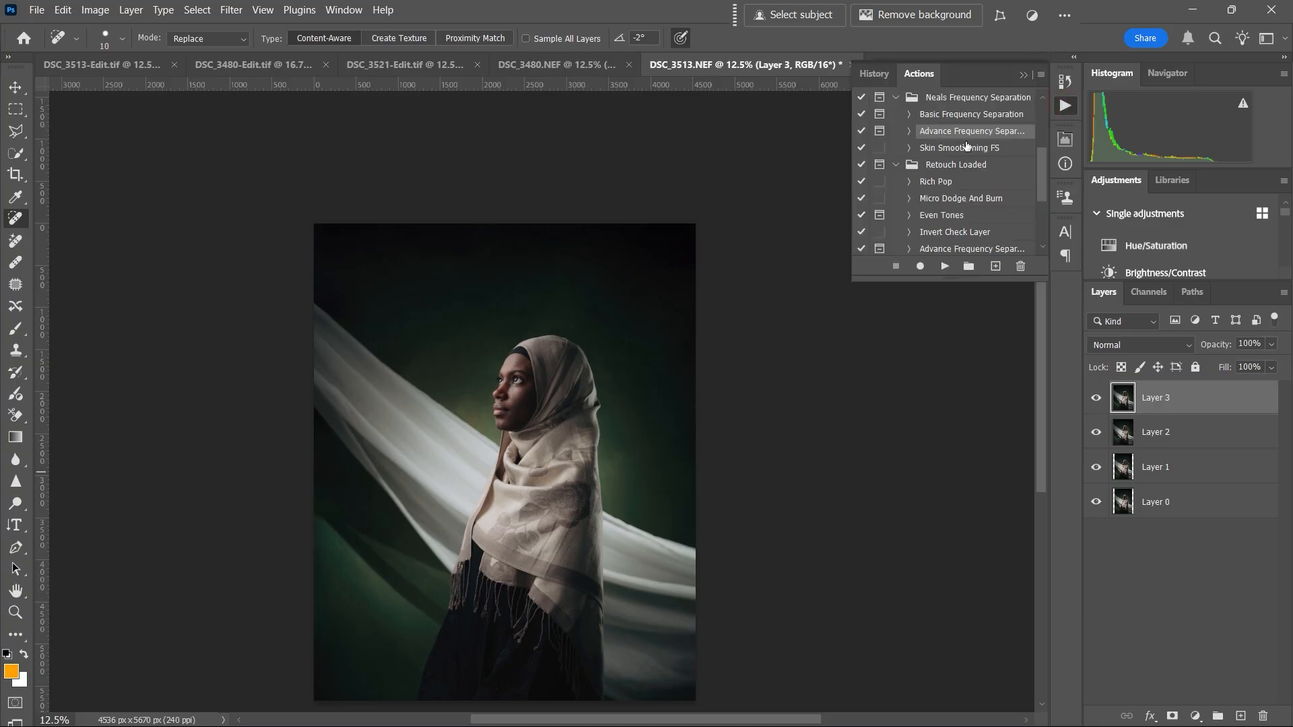
{"action": "left_click", "coordinate": [947, 267]}
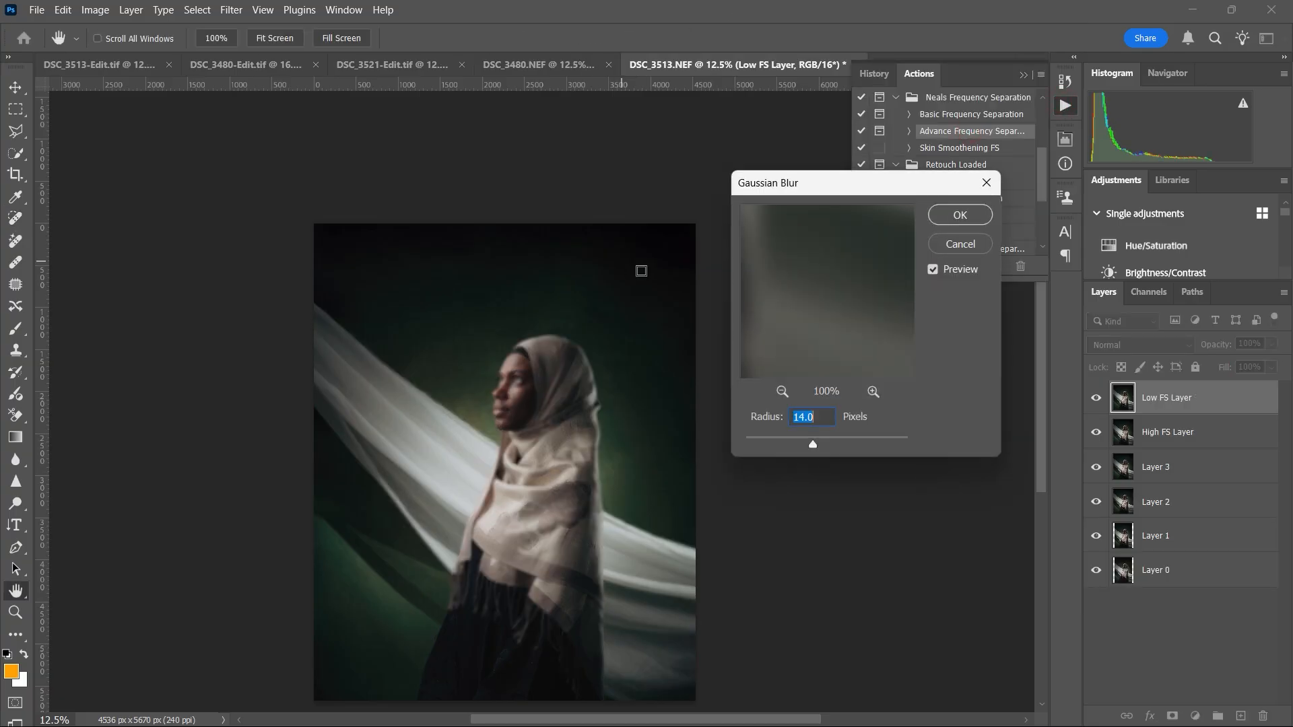
{"action": "left_click_drag", "start_coordinate": [808, 446], "coordinate": [790, 446]}
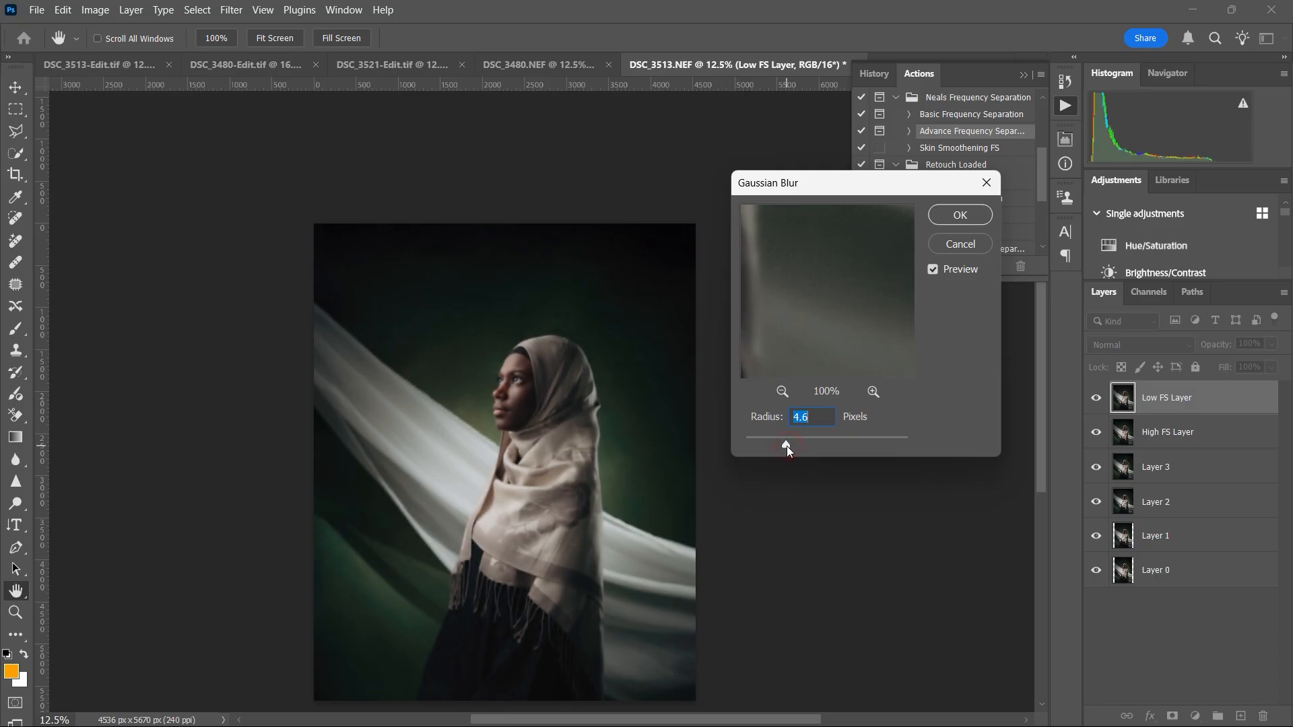
{"action": "left_click", "coordinate": [960, 215]}
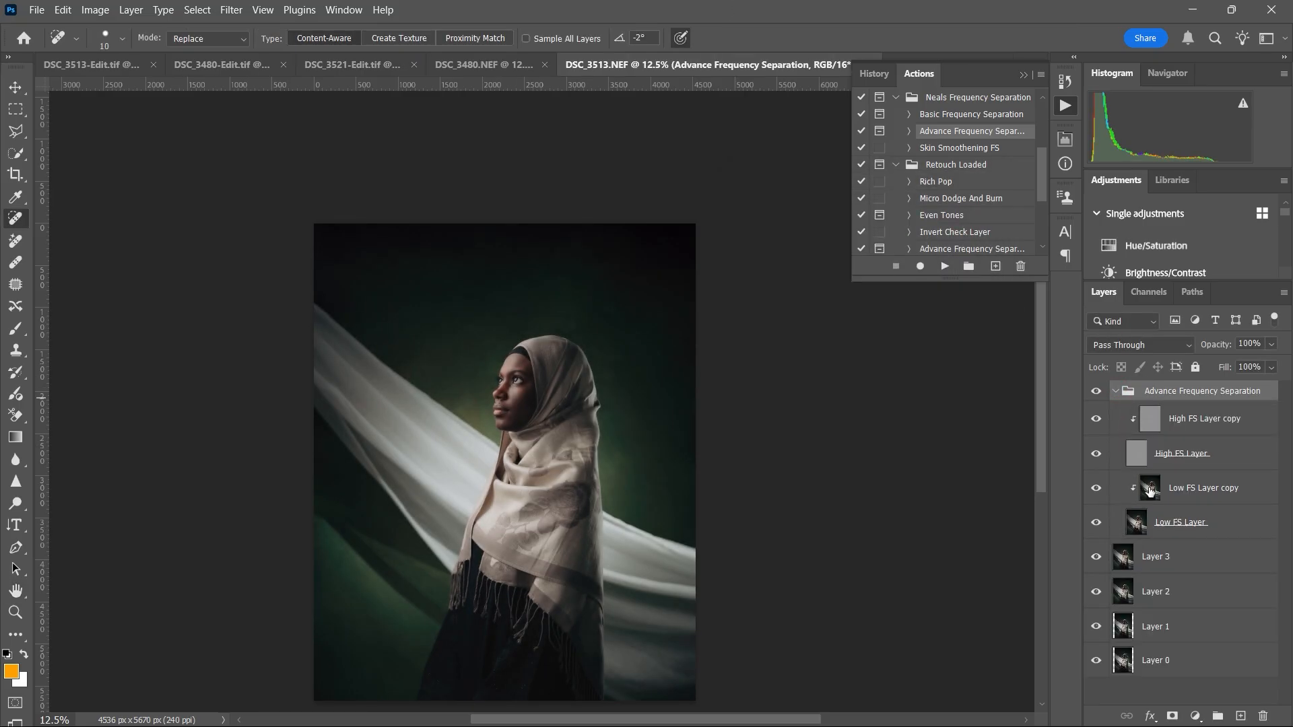
Step: Smooth the forehead tones on Low FS Layer copy with the Mixer Brush at about 70 to 90 px
{"action": "left_click", "coordinate": [1141, 489]}
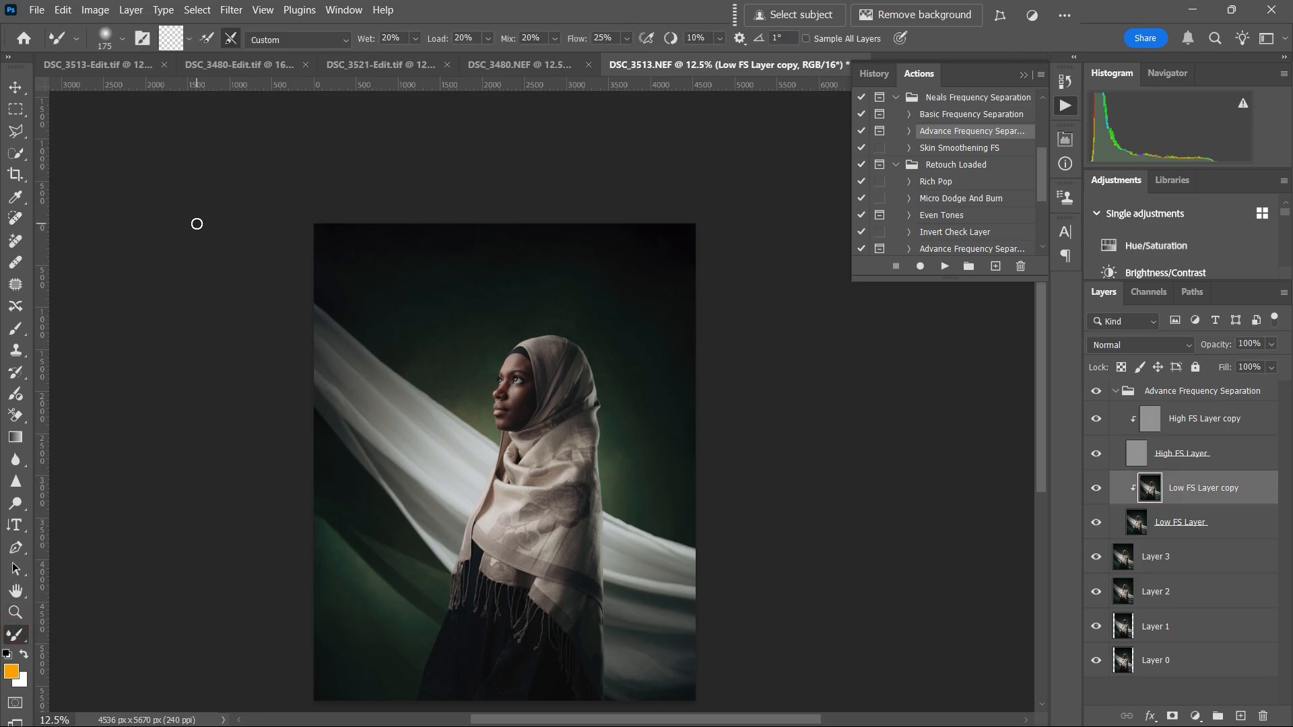
{"action": "left_click", "coordinate": [188, 42]}
{"action": "left_click", "coordinate": [198, 72]}
{"action": "scroll", "coordinate": [553, 427], "scroll_direction": "up", "scroll_amount": 3}
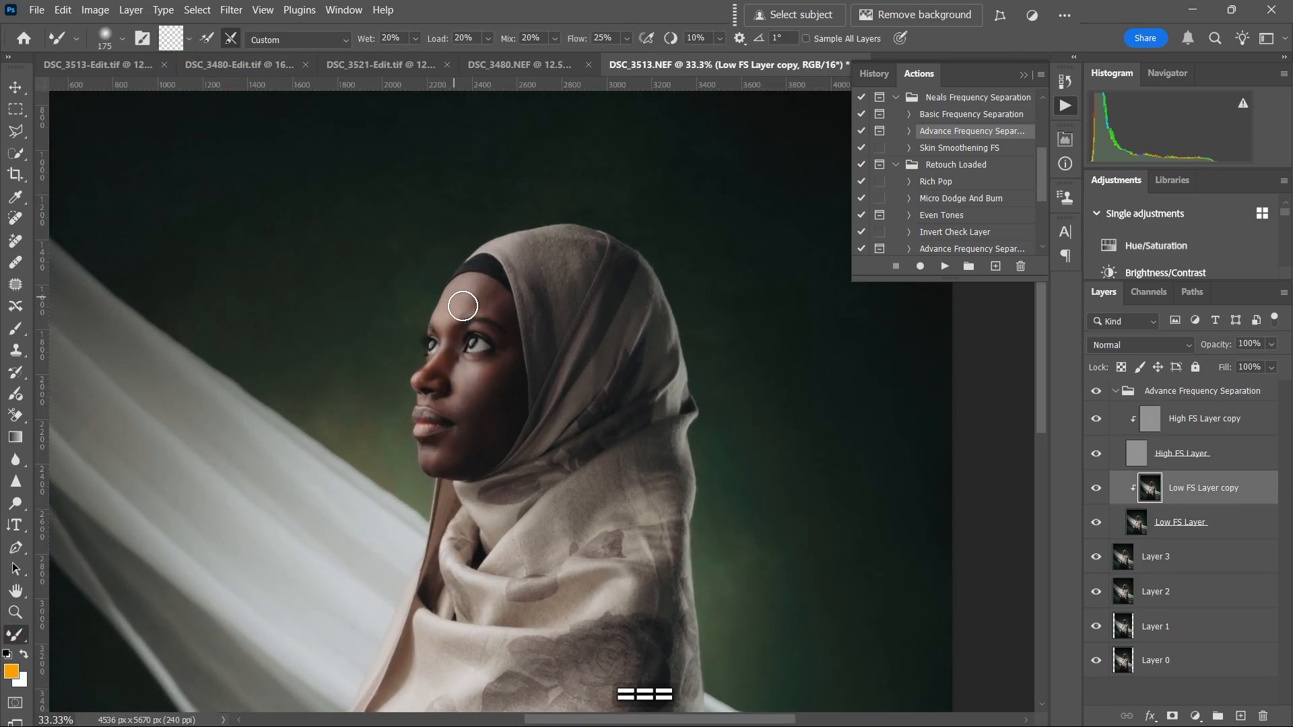
{"action": "key", "text": "bracketleft"}
{"action": "key", "text": "bracketleft"}
{"action": "key", "text": "bracketleft"}
{"action": "key", "text": "bracketleft"}
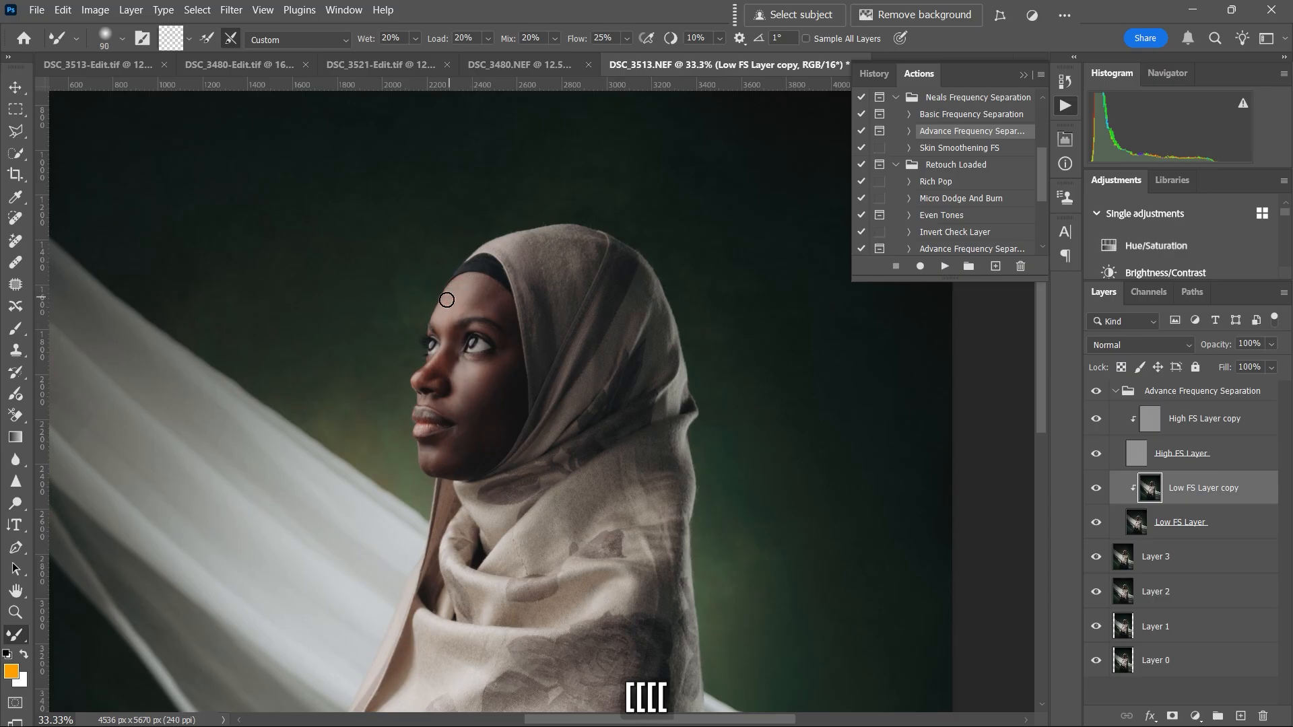
{"action": "key", "text": "bracketleft"}
{"action": "middle_click", "coordinate": [471, 288]}
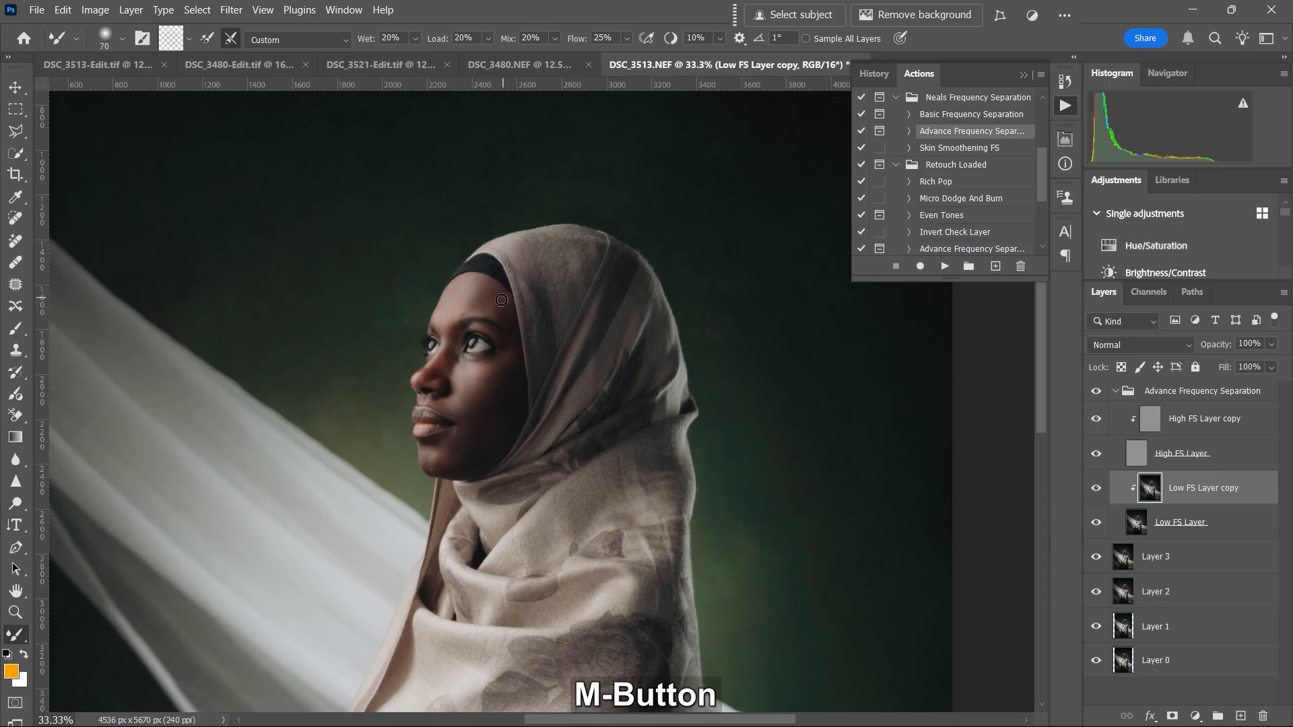
{"action": "key", "text": "bracketright"}
{"action": "key", "text": "bracketright"}
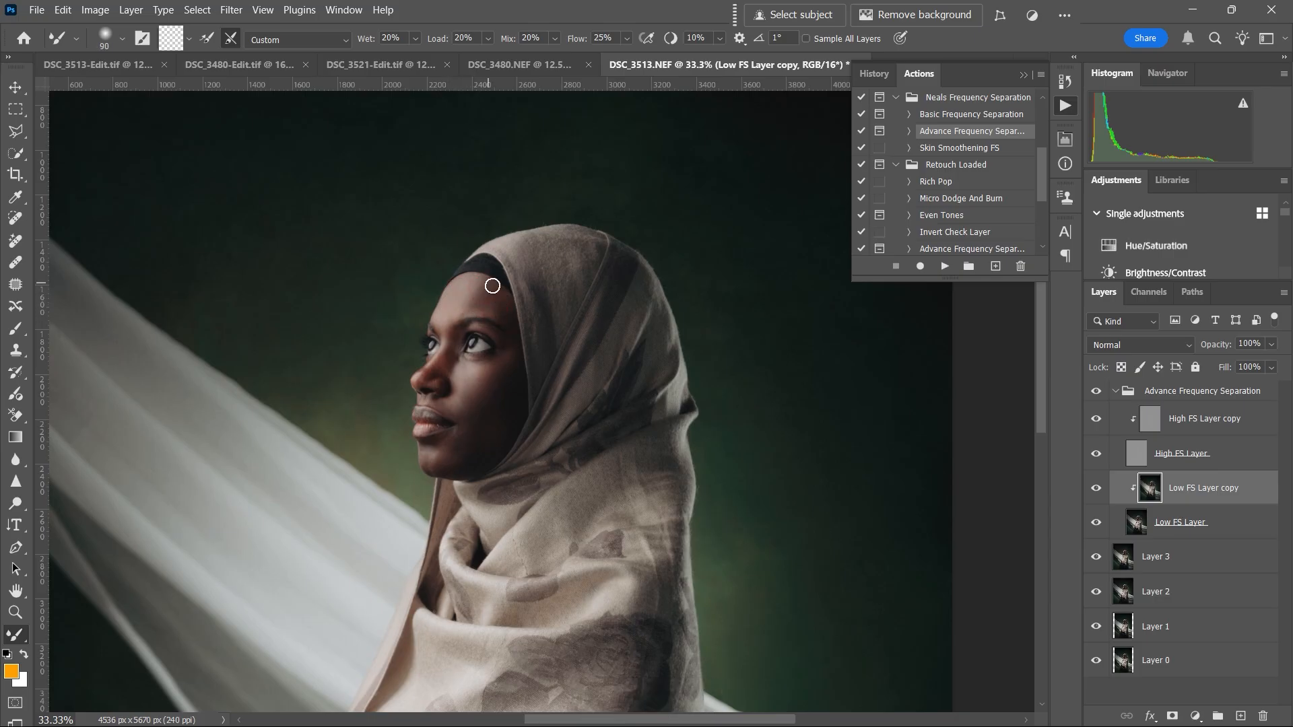
Step: Blend the skin tones on the woman's cheek with the Mixer Brush, resizing it down to 60 px
{"action": "scroll", "coordinate": [511, 330], "scroll_direction": "up", "scroll_amount": 1}
{"action": "key", "text": "bracketright"}
{"action": "key", "text": "bracketright"}
{"action": "key", "text": "bracketleft"}
{"action": "key", "text": "bracketleft"}
{"action": "left_click", "coordinate": [473, 414]}
{"action": "key", "text": "bracketleft"}
{"action": "key", "text": "bracketleft"}
{"action": "key", "text": "bracketleft"}
{"action": "key", "text": "bracketright"}
{"action": "key", "text": "bracketright"}
{"action": "key", "text": "bracketright"}
{"action": "key", "text": "bracketleft"}
{"action": "key", "text": "bracketleft"}
{"action": "key", "text": "bracketleft"}
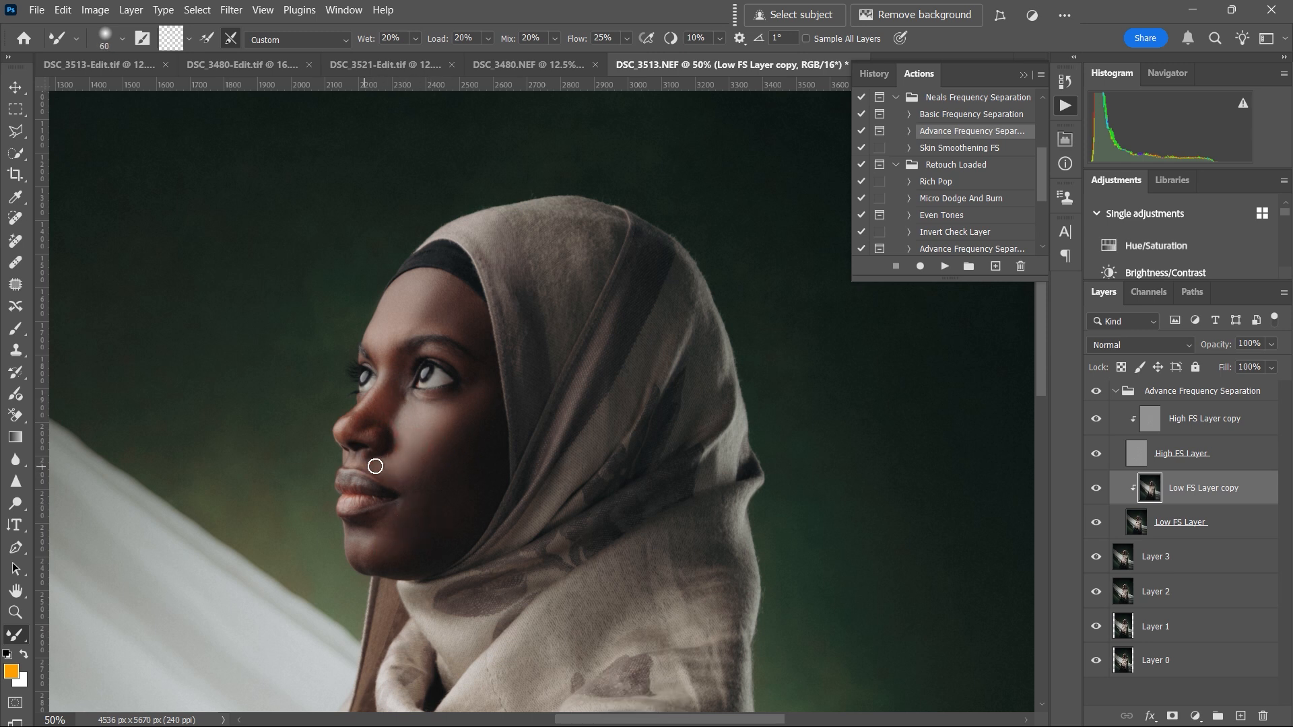
Step: Smooth the tones around the lips, chin, nose and under-eye area with a small Mixer Brush of varying size
{"action": "key", "text": "bracketleft"}
{"action": "key", "text": "bracketleft"}
{"action": "key", "text": "bracketleft"}
{"action": "key", "text": "bracketleft"}
{"action": "key", "text": "bracketleft"}
{"action": "key", "text": "bracketright"}
{"action": "key", "text": "bracketright"}
{"action": "key", "text": "bracketright"}
{"action": "middle_click", "coordinate": [384, 555]}
{"action": "key", "text": "bracketright"}
{"action": "key", "text": "bracketright"}
{"action": "key", "text": "bracketright"}
{"action": "key", "text": "bracketright"}
{"action": "key", "text": "bracketright"}
{"action": "key", "text": "bracketleft"}
{"action": "key", "text": "bracketleft"}
{"action": "key", "text": "bracketleft"}
{"action": "key", "text": "bracketleft"}
{"action": "key", "text": "bracketleft"}
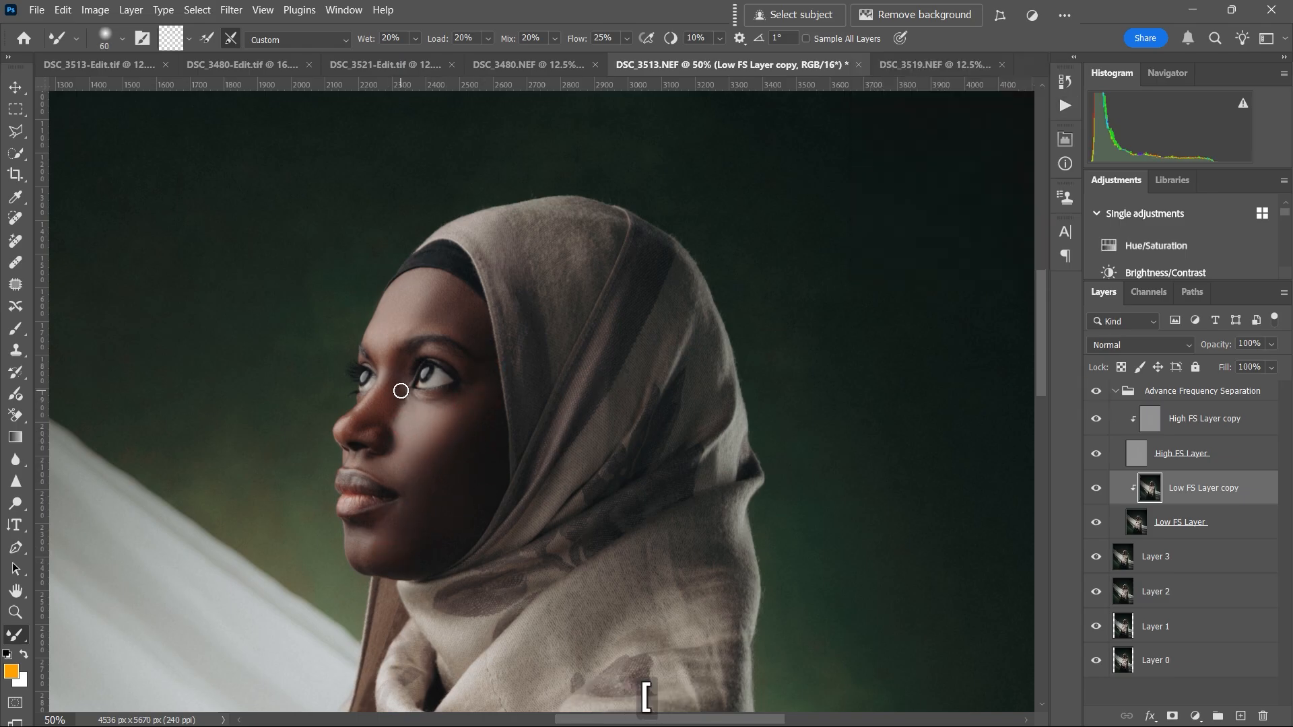
Step: Blend the skin tones along the woman's lower cheek and jaw with the Mixer Brush, resizing it up to 175 px
{"action": "scroll", "coordinate": [529, 419], "scroll_direction": "down", "scroll_amount": 2}
{"action": "key", "text": "bracketright"}
{"action": "key", "text": "bracketright"}
{"action": "key", "text": "bracketright"}
{"action": "key", "text": "bracketright"}
{"action": "key", "text": "bracketright"}
{"action": "key", "text": "bracketleft"}
{"action": "key", "text": "bracketleft"}
{"action": "key", "text": "bracketleft"}
{"action": "key", "text": "bracketright"}
{"action": "key", "text": "bracketright"}
{"action": "key", "text": "bracketleft"}
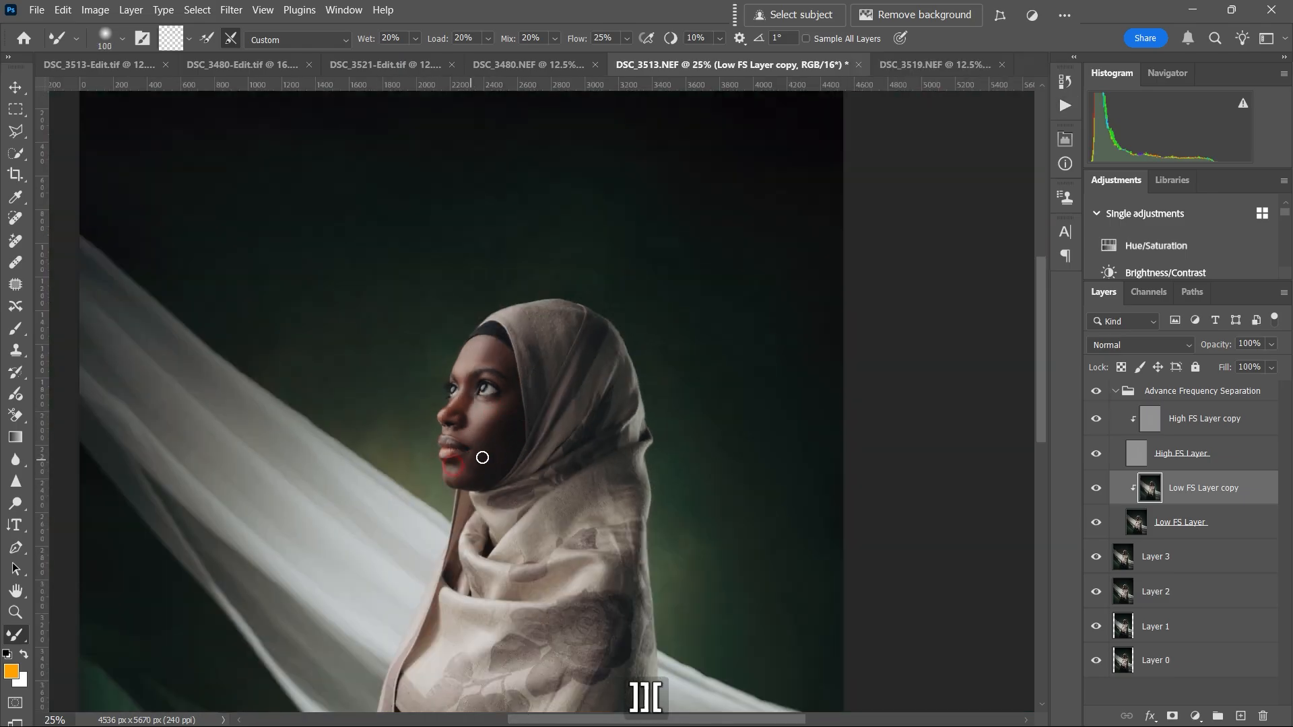
{"action": "key", "text": "ctrl+plus"}
{"action": "key", "text": "ctrl+plus"}
{"action": "key", "text": "bracketleft"}
{"action": "key", "text": "bracketleft"}
{"action": "key", "text": "bracketleft"}
{"action": "key", "text": "bracketleft"}
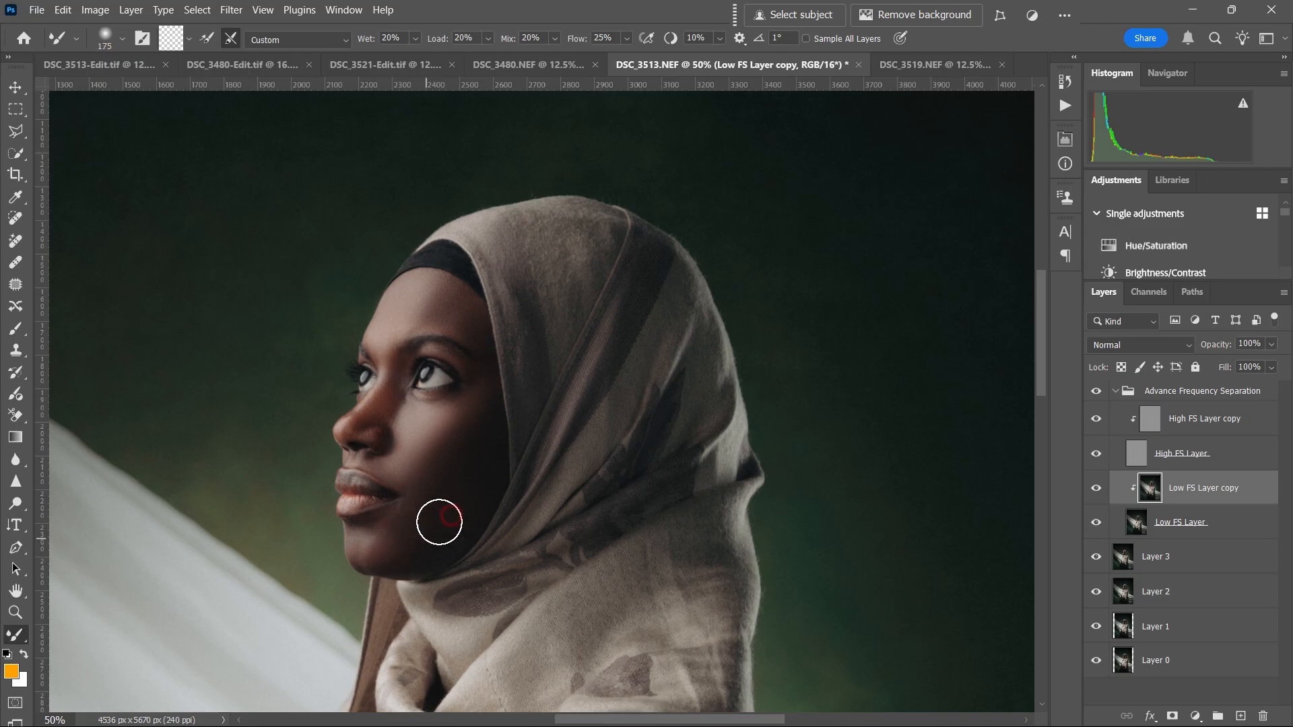
{"action": "key", "text": "bracketright"}
{"action": "key", "text": "bracketright"}
{"action": "key", "text": "bracketright"}
{"action": "key", "text": "bracketright"}
{"action": "key", "text": "bracketright"}
Step: Smooth the tones around the chin and jawline on Low FS Layer copy with the Mixer Brush at about 100 px
{"action": "key", "text": "ctrl+minus"}
{"action": "key", "text": "ctrl+minus"}
{"action": "key", "text": "space"}
{"action": "mouse_move", "coordinate": [487, 413]}
{"action": "left_mouse_down"}
{"action": "mouse_move", "coordinate": [446, 307]}
{"action": "mouse_move", "coordinate": [413, 421]}
{"action": "left_mouse_up"}
{"action": "key", "text": "bracketleft"}
{"action": "key", "text": "bracketleft"}
{"action": "key", "text": "bracketleft"}
{"action": "key", "text": "bracketleft"}
{"action": "key", "text": "bracketleft"}
{"action": "key", "text": "bracketleft"}
{"action": "key", "text": "bracketleft"}
{"action": "key", "text": "bracketright"}
{"action": "key", "text": "bracketright"}
{"action": "key", "text": "bracketright"}
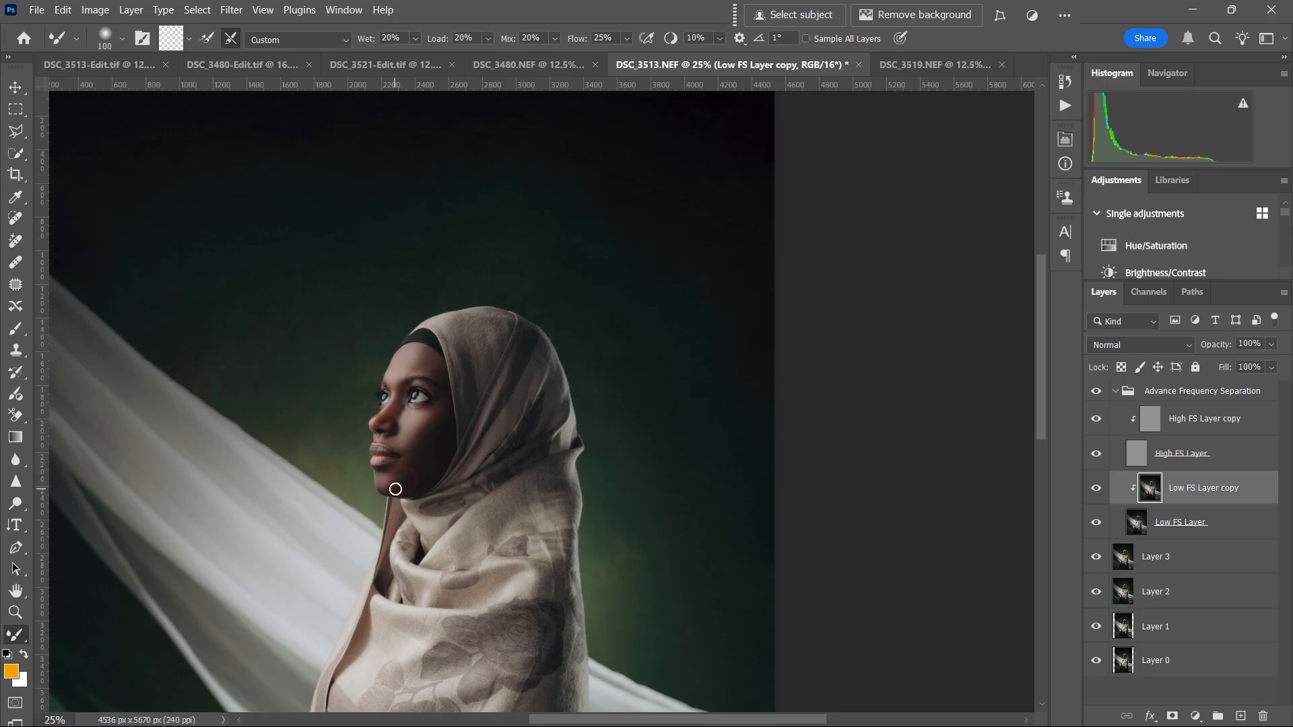
Step: Compare the portrait with and without the Advance Frequency Separation group, collapse the group and set its opacity to 87%
{"action": "left_click", "coordinate": [1099, 392]}
{"action": "left_click", "coordinate": [1099, 394]}
{"action": "left_click", "coordinate": [1099, 396]}
{"action": "left_click", "coordinate": [1099, 396]}
{"action": "left_click", "coordinate": [1098, 397]}
{"action": "left_click", "coordinate": [1134, 395]}
{"action": "left_click", "coordinate": [1116, 390]}
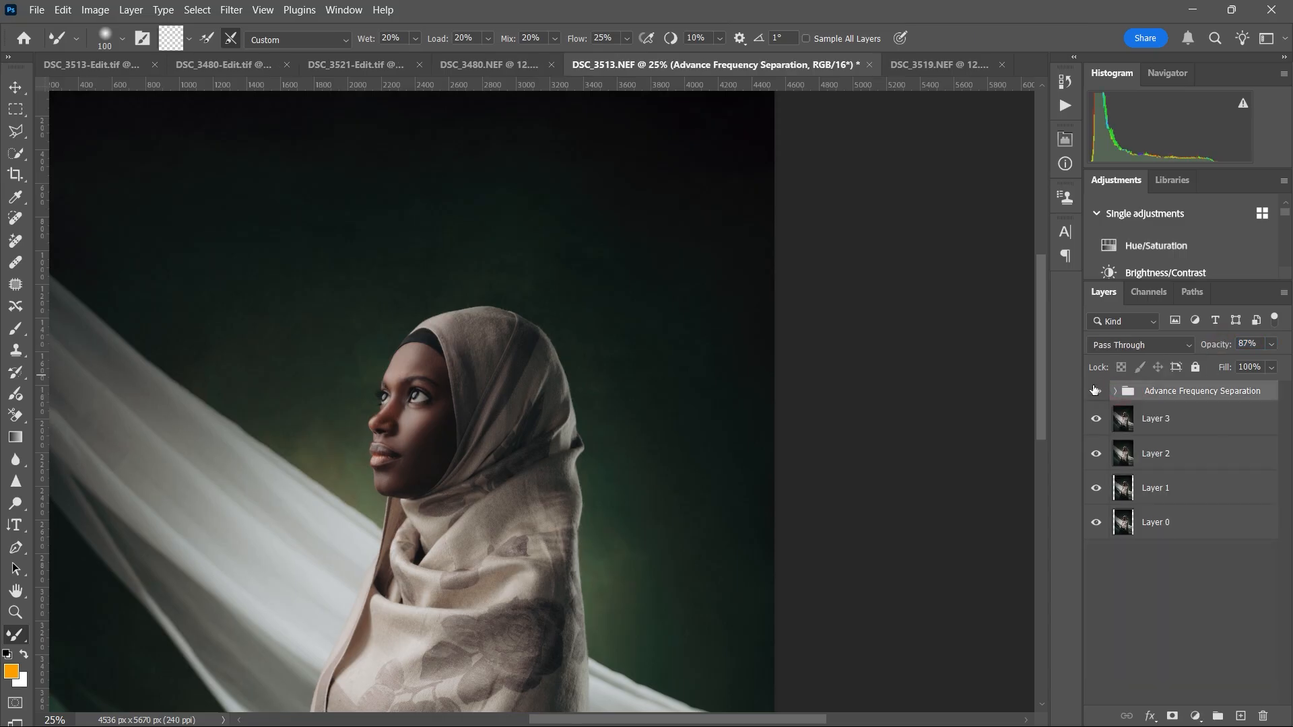
{"action": "left_click", "coordinate": [1097, 396]}
{"action": "left_click", "coordinate": [1095, 398]}
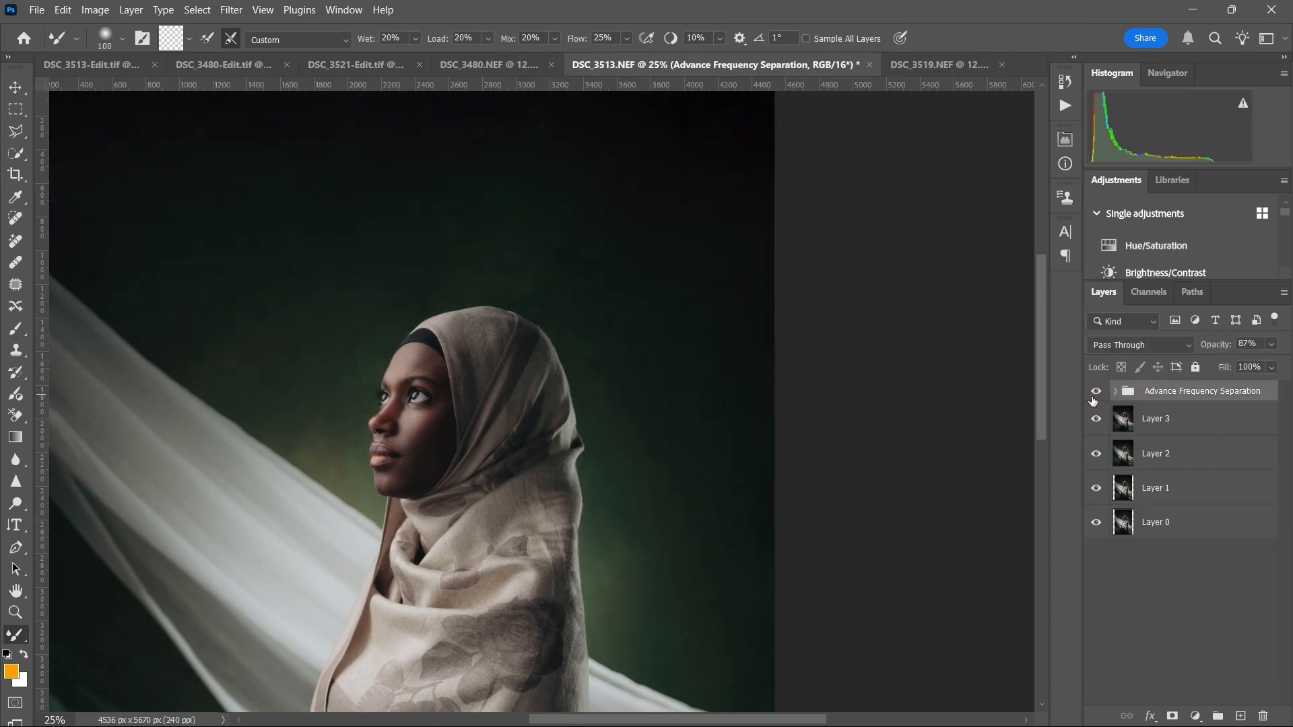
Step: Run the Whiten Eyes and Teeth action above the Advance Frequency Separation group
{"action": "left_click", "coordinate": [1064, 106]}
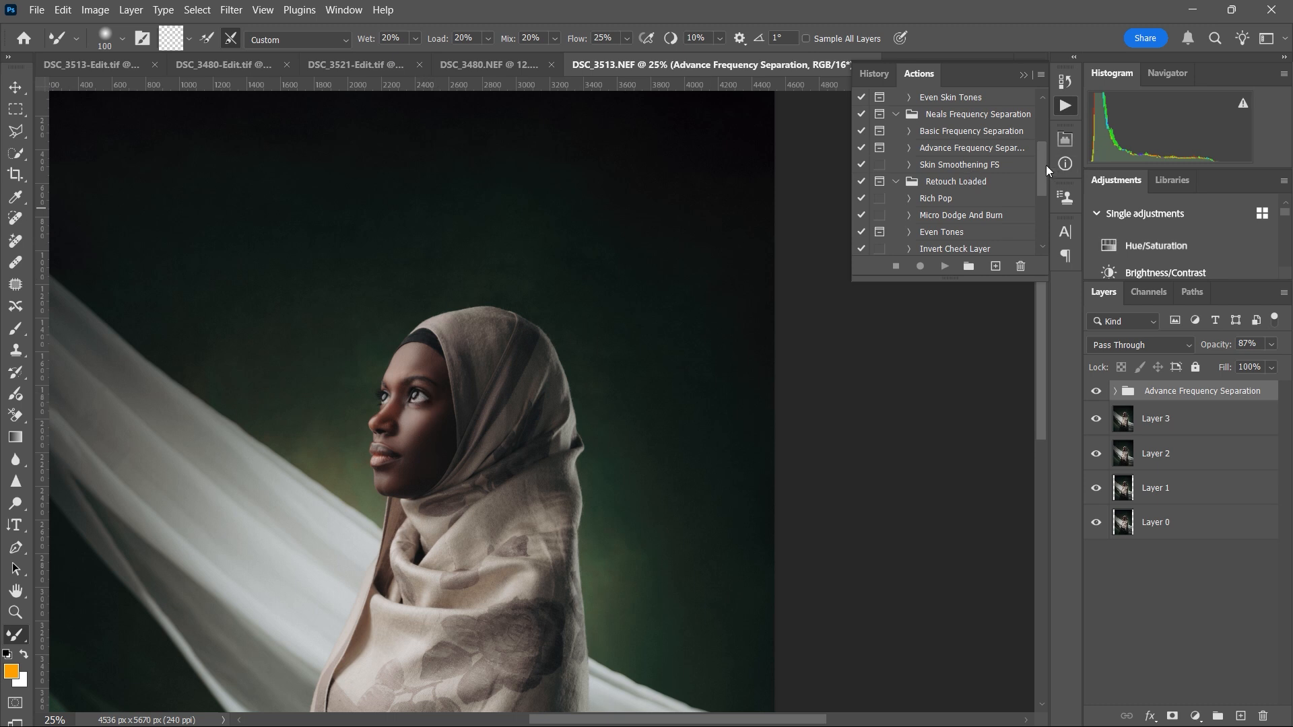
{"action": "left_click_drag", "start_coordinate": [1045, 164], "coordinate": [1052, 155]}
{"action": "left_click", "coordinate": [985, 108]}
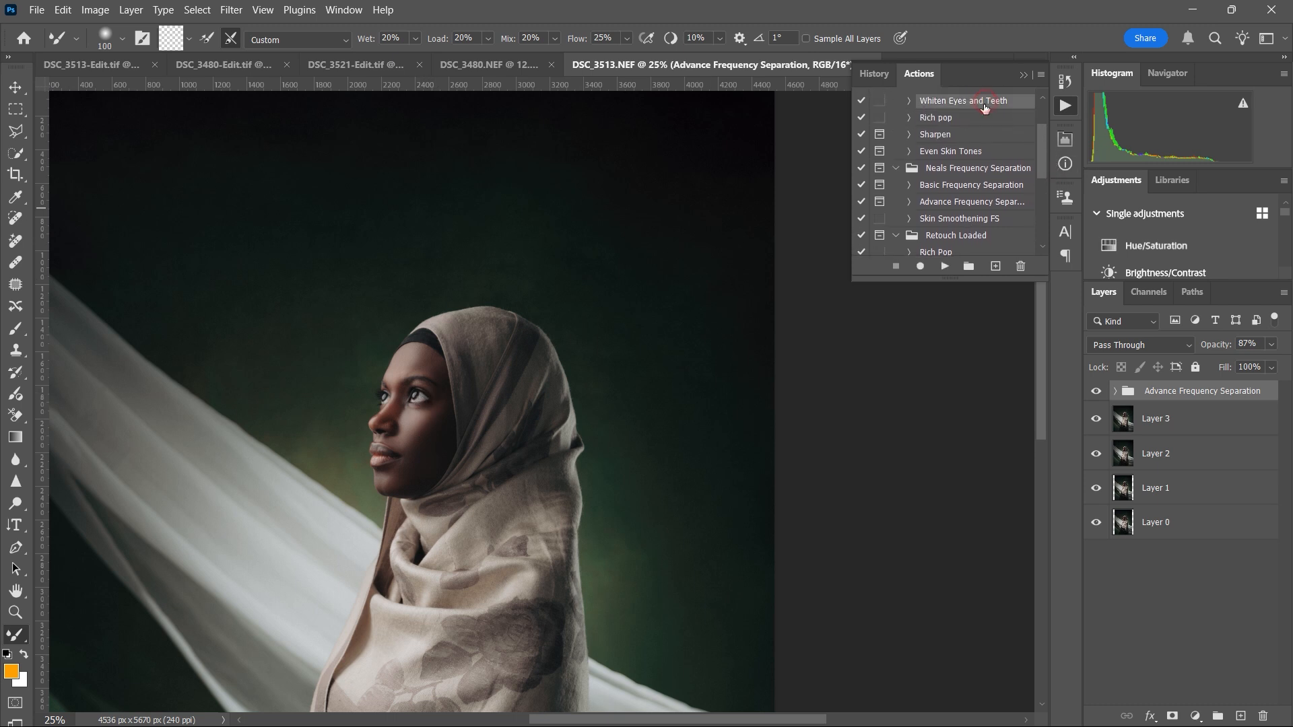
{"action": "left_click", "coordinate": [942, 267]}
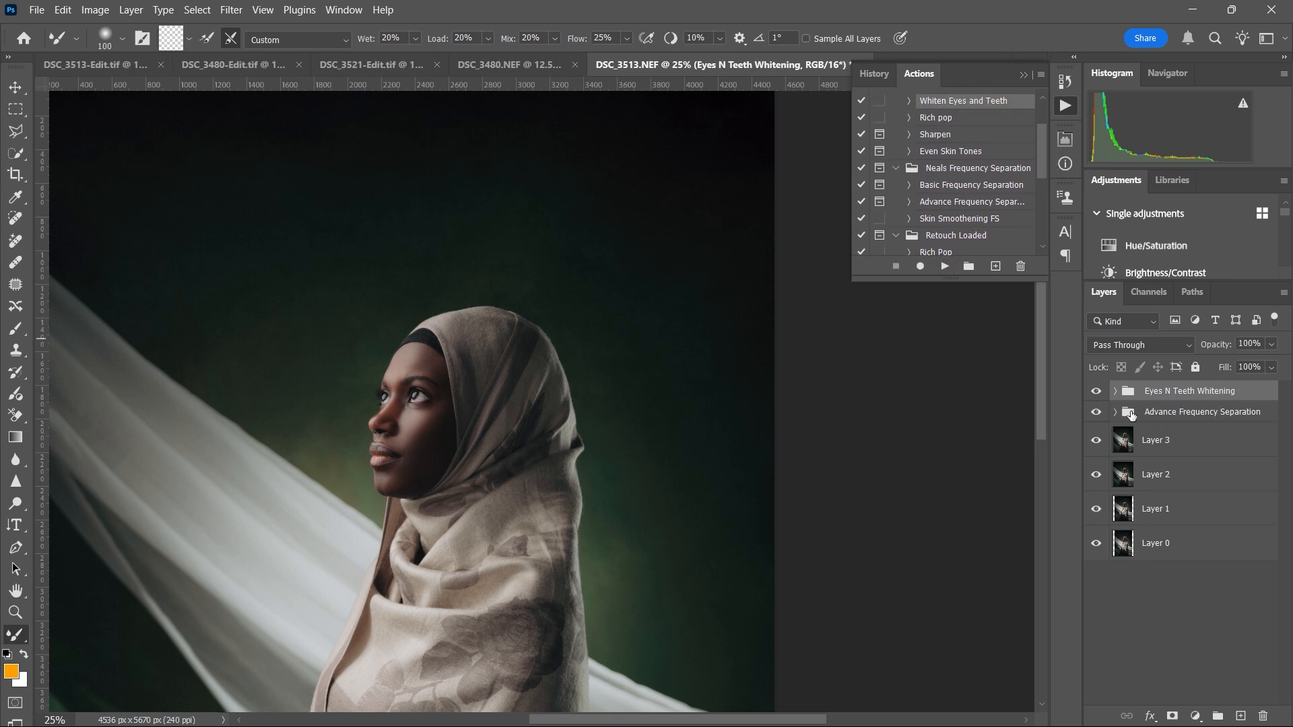
Step: Paint white on the Photo Filter 1 mask over the white of the woman's nearer eye with a 15 px Brush
{"action": "left_click", "coordinate": [1116, 390]}
{"action": "left_click", "coordinate": [1178, 489]}
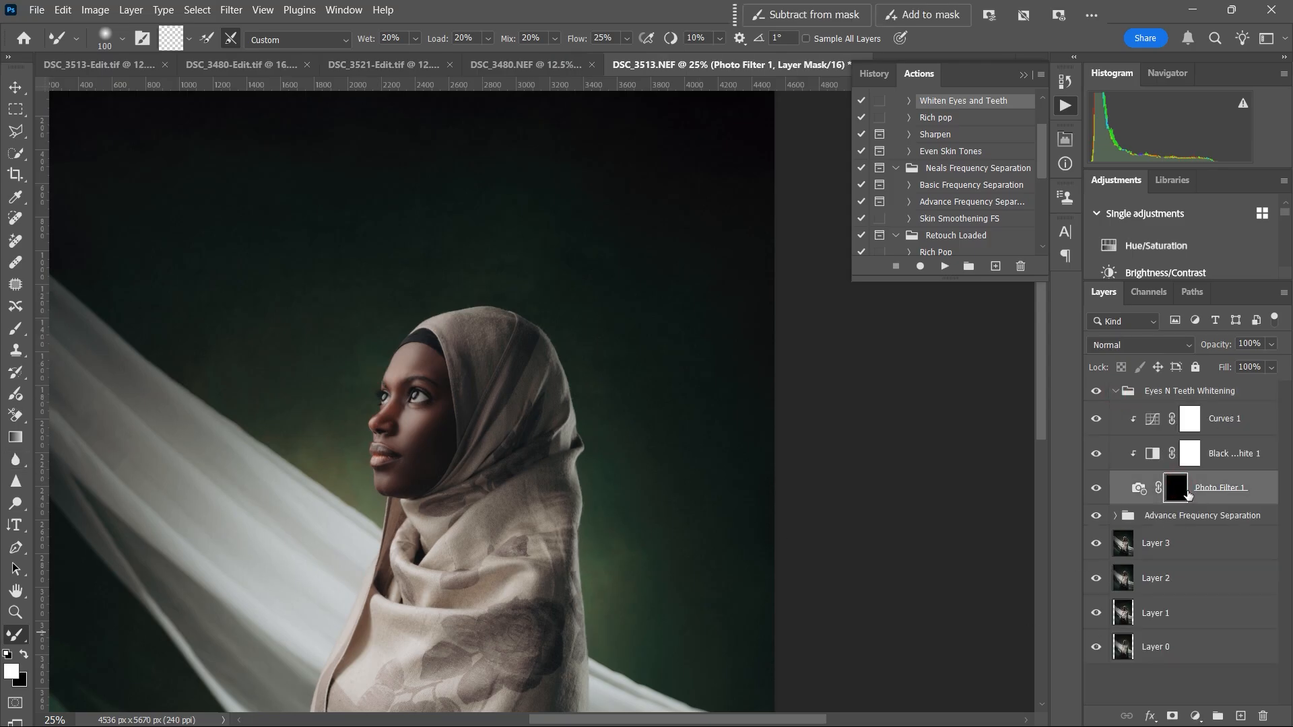
{"action": "left_click", "coordinate": [16, 328]}
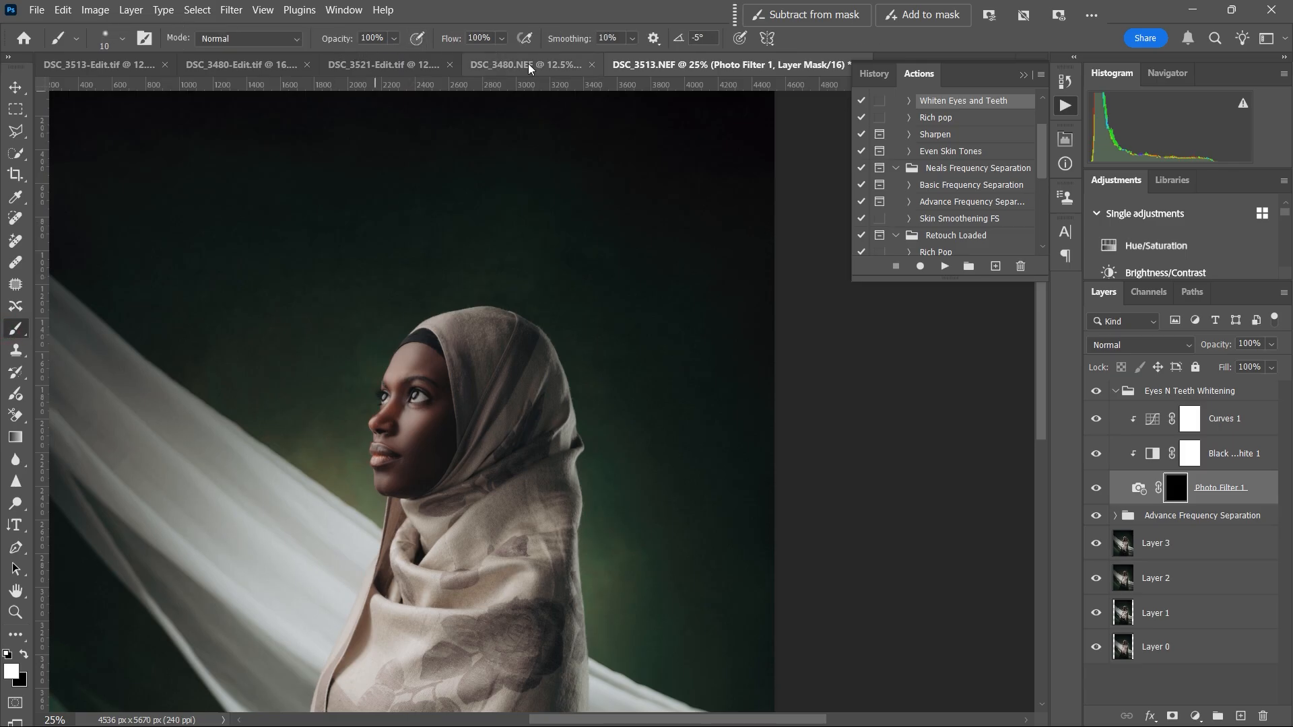
{"action": "key", "text": "ctrl+="}
{"action": "key", "text": "ctrl+="}
{"action": "key", "text": "ctrl+="}
{"action": "key", "text": "ctrl+="}
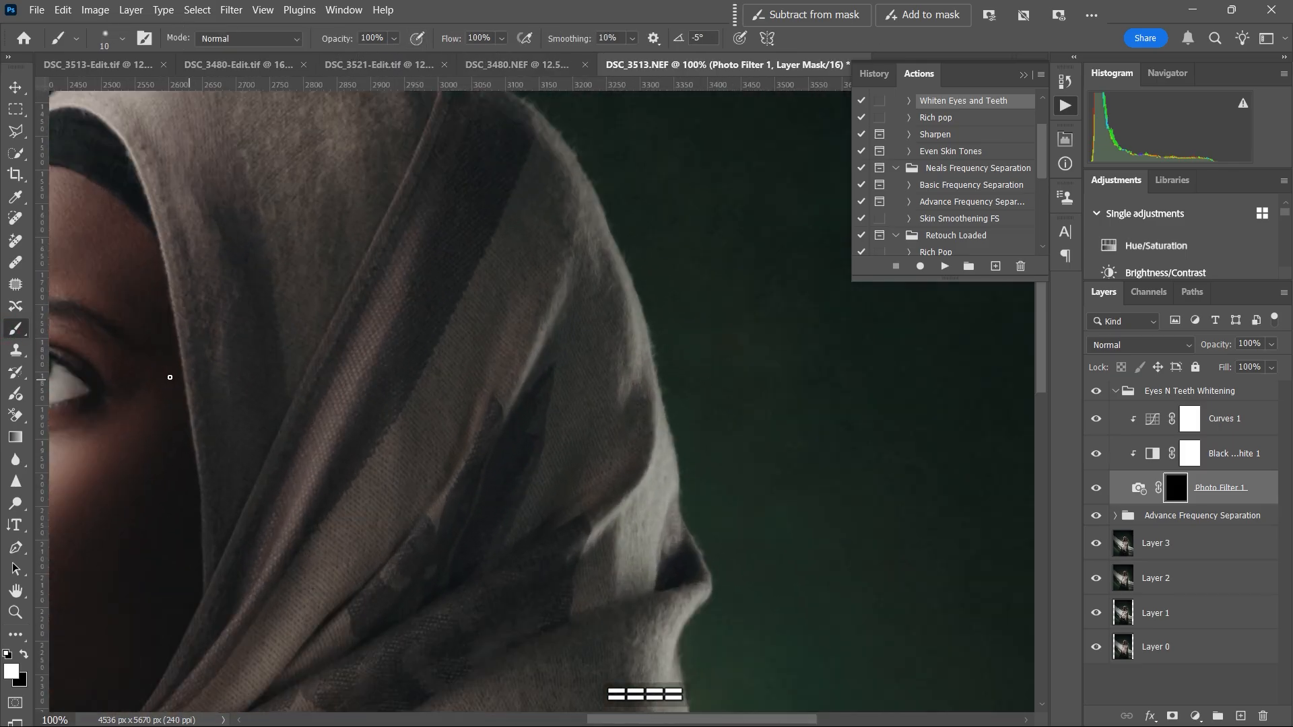
{"action": "key", "text": "space"}
{"action": "left_click_drag", "start_coordinate": [188, 386], "coordinate": [514, 451]}
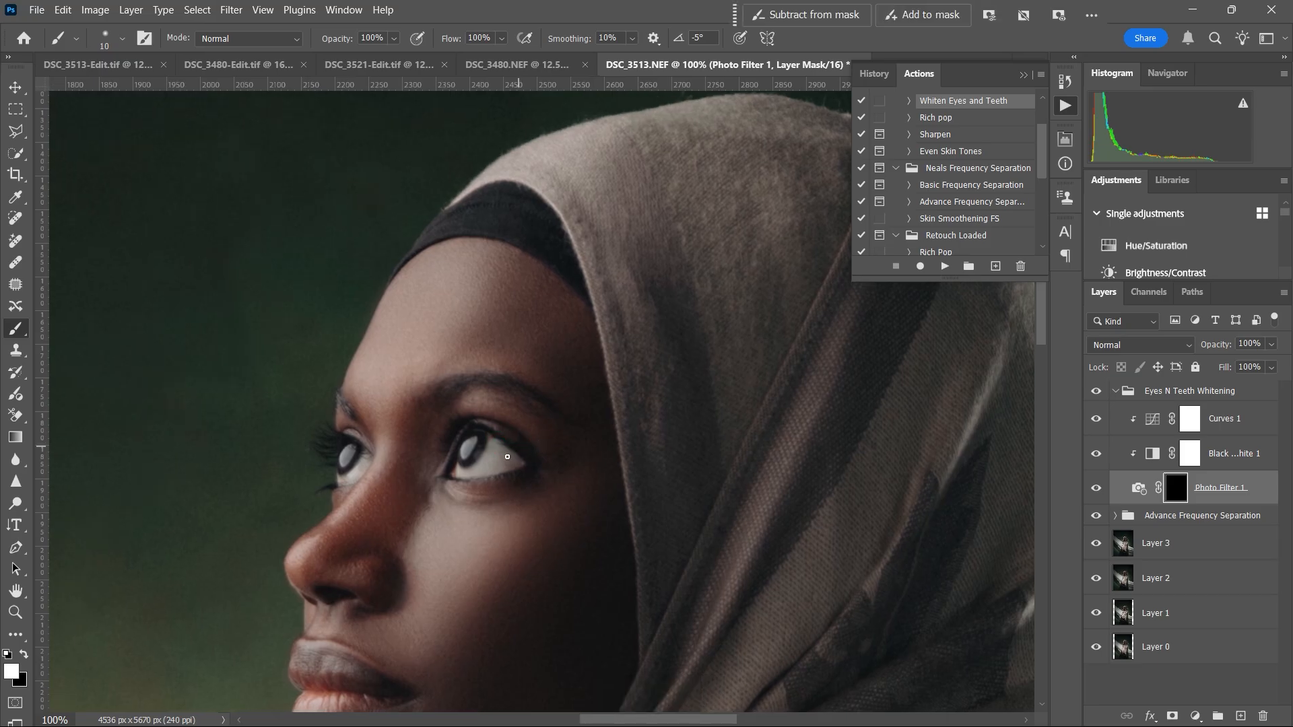
{"action": "key", "text": "bracketright"}
{"action": "key", "text": "bracketright"}
{"action": "key", "text": "bracketright"}
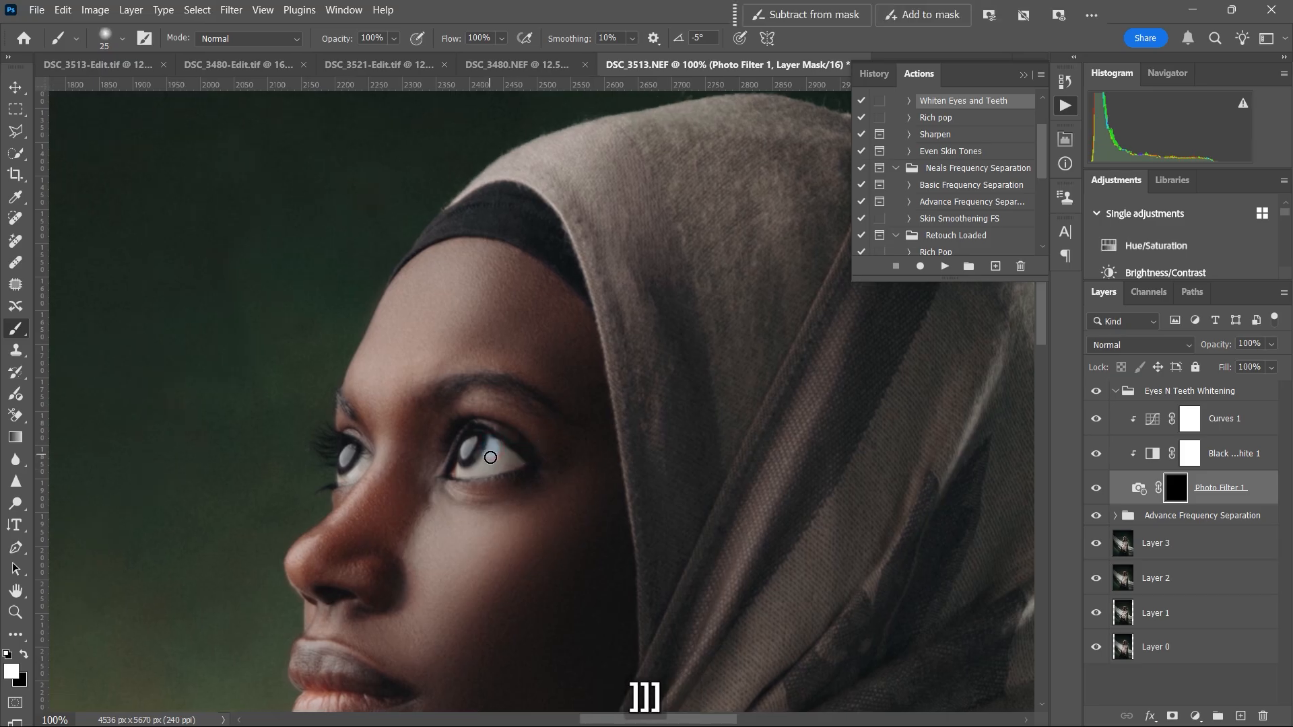
{"action": "key", "text": "bracketleft"}
{"action": "key", "text": "bracketleft"}
{"action": "left_click_drag", "start_coordinate": [517, 464], "coordinate": [484, 465]}
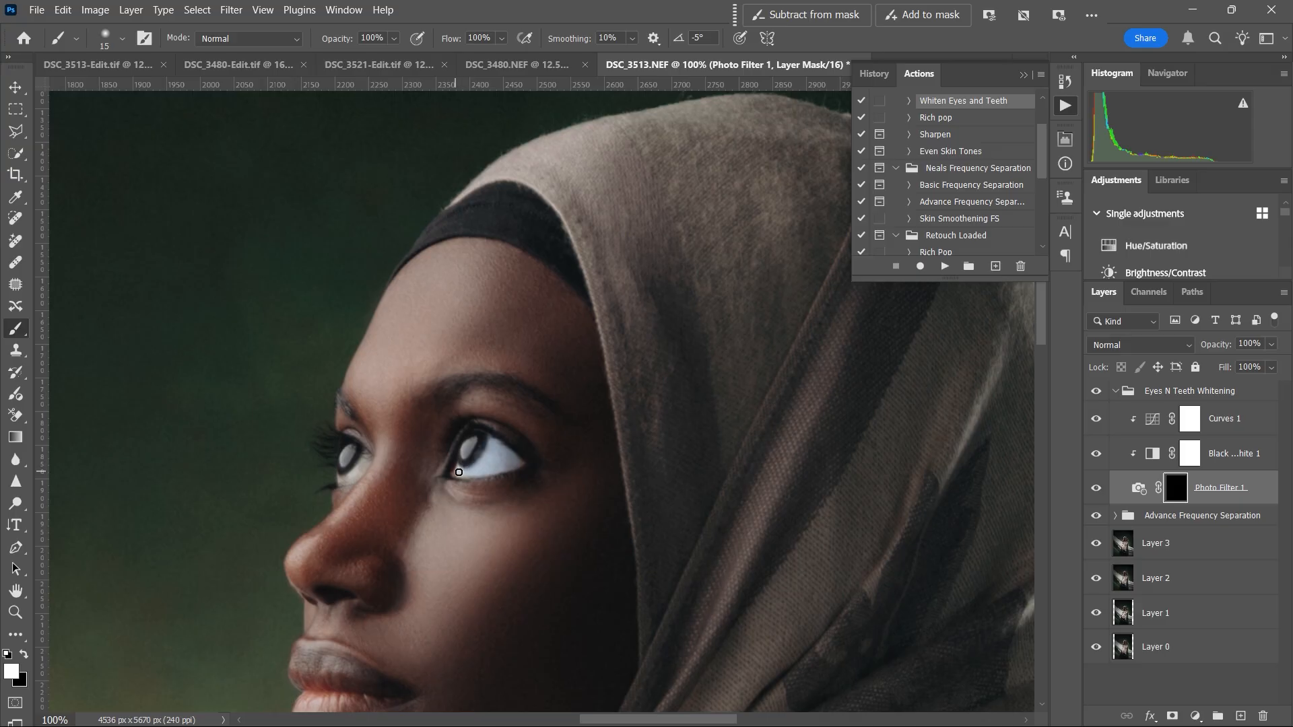
Step: Paint the whitening effect into the woman's farther eye on the Photo Filter 1 mask with a Brush of about 10 px
{"action": "key", "text": "bracketleft"}
{"action": "mouse_move", "coordinate": [338, 463]}
{"action": "left_mouse_down"}
{"action": "mouse_move", "coordinate": [350, 452]}
{"action": "mouse_move", "coordinate": [347, 478]}
{"action": "left_mouse_up"}
{"action": "key", "text": "bracketright"}
{"action": "key", "text": "bracketright"}
{"action": "key", "text": "bracketleft"}
{"action": "key", "text": "bracketleft"}
{"action": "key", "text": "bracketleft"}
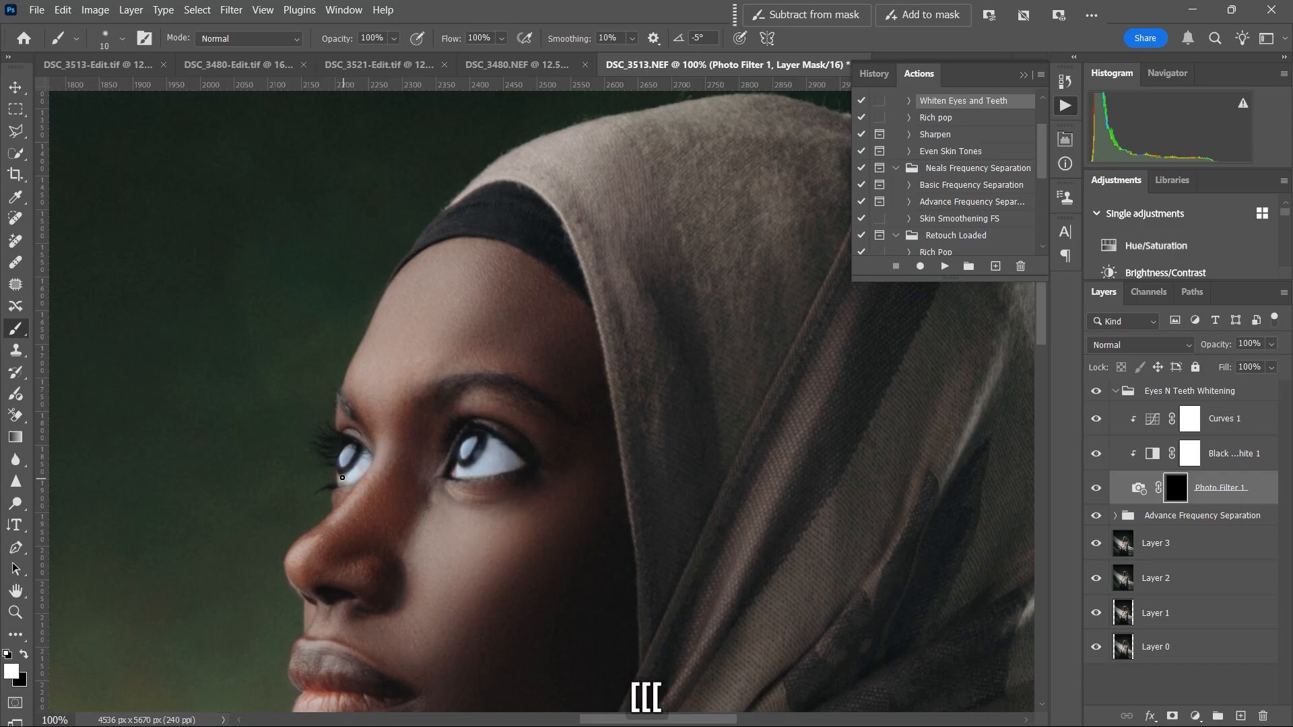
Step: Set the whitening Curves 1 layer's opacity to 40% and the Eyes N Teeth Whitening group's opacity to 34%, comparing before and after
{"action": "scroll", "coordinate": [558, 479], "scroll_direction": "down", "scroll_amount": 4}
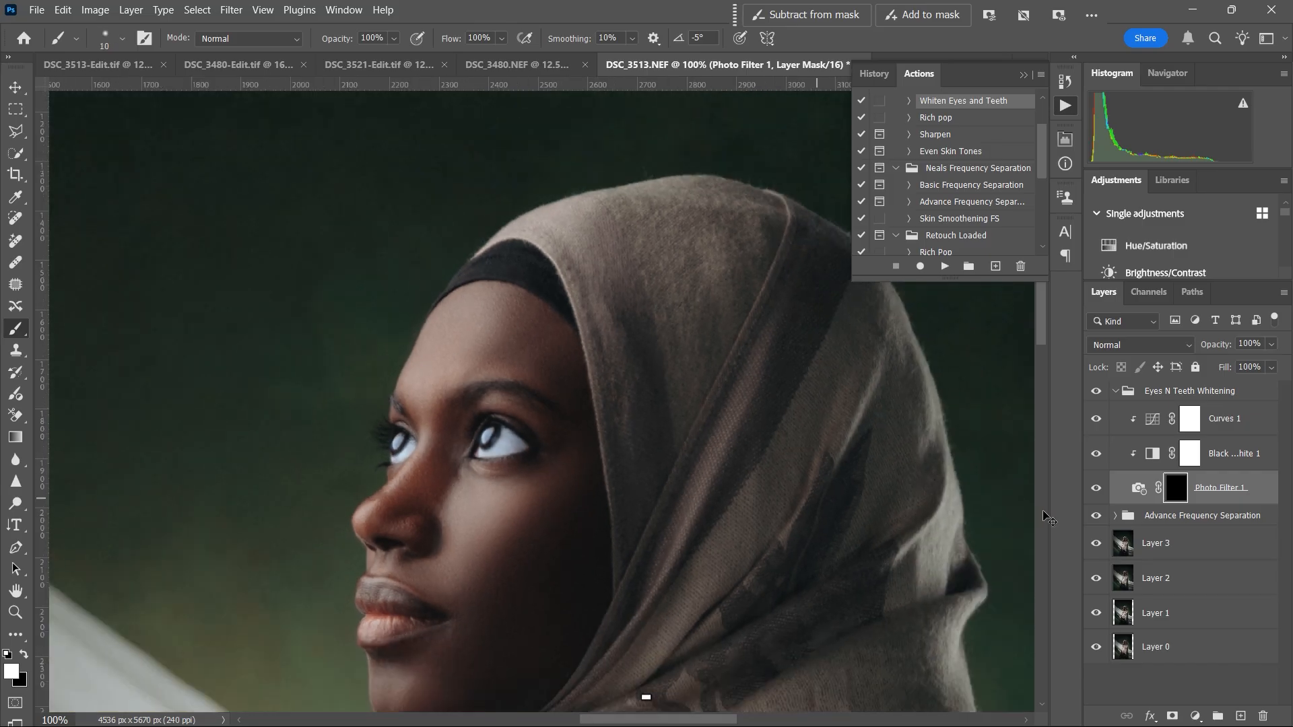
{"action": "key", "text": "super"}
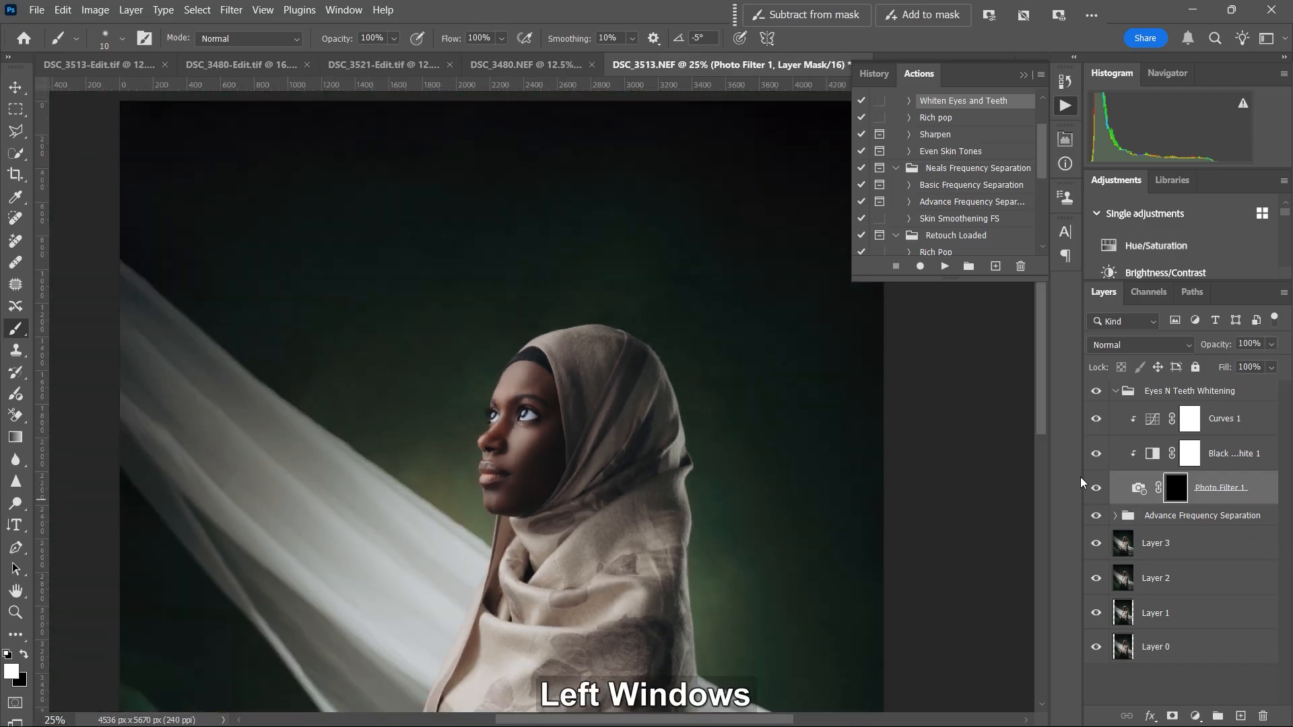
{"action": "left_click", "coordinate": [1199, 418]}
{"action": "left_click_drag", "start_coordinate": [1228, 352], "coordinate": [1195, 366]}
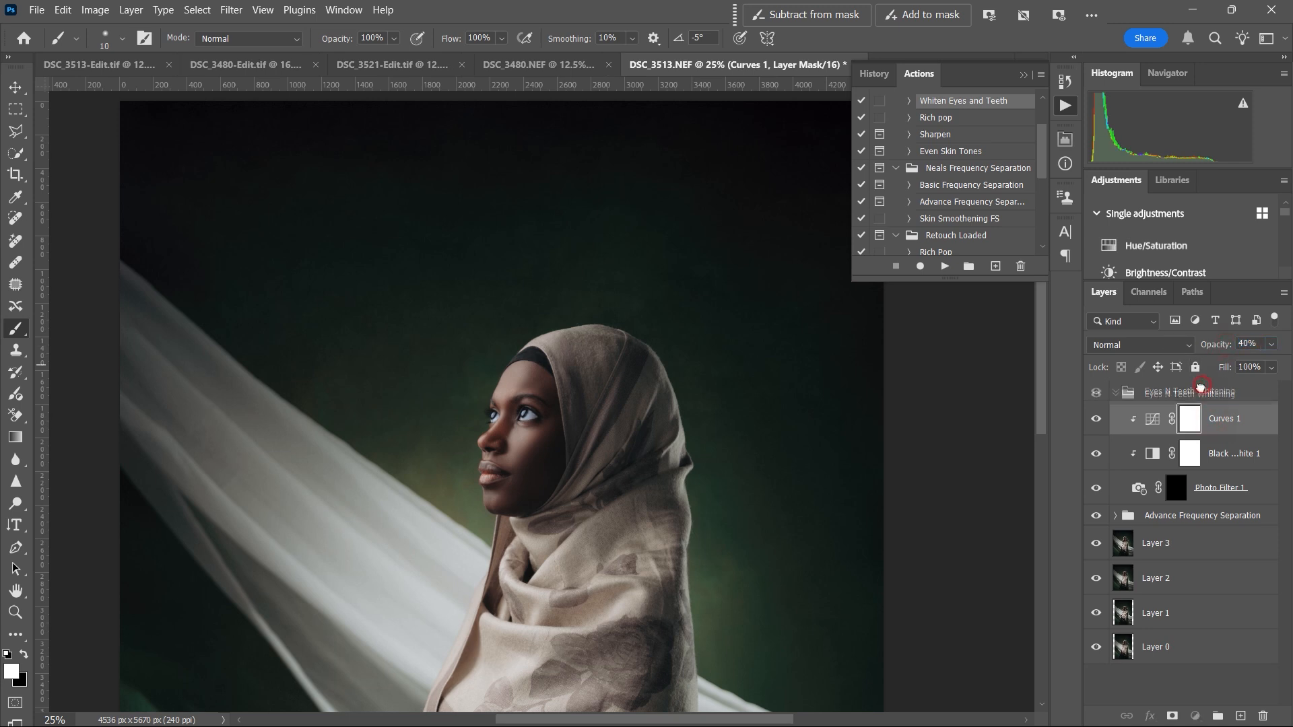
{"action": "left_click", "coordinate": [1206, 390]}
{"action": "left_click", "coordinate": [1223, 345]}
{"action": "left_click_drag", "start_coordinate": [1206, 345], "coordinate": [1167, 352]}
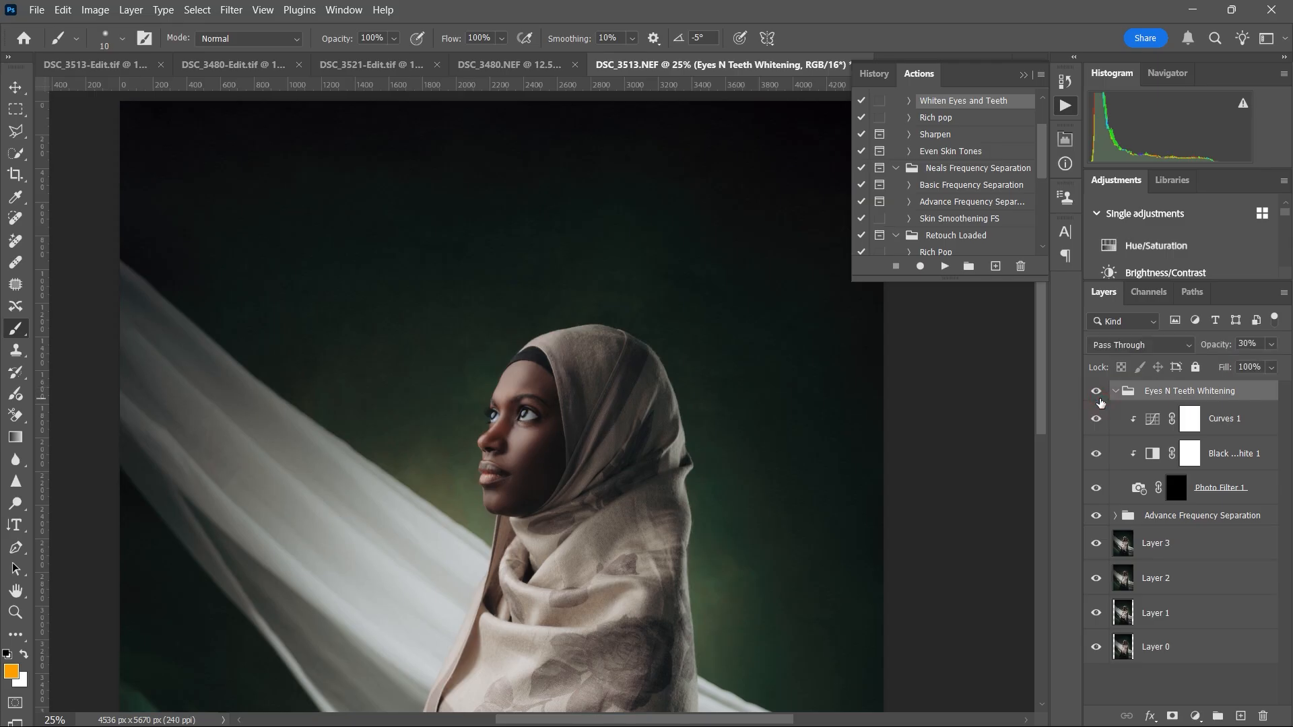
{"action": "left_click_drag", "start_coordinate": [1212, 345], "coordinate": [1224, 346]}
{"action": "left_click", "coordinate": [1097, 395]}
{"action": "left_click", "coordinate": [1097, 396]}
{"action": "left_click_drag", "start_coordinate": [1219, 345], "coordinate": [1215, 346]}
Step: Copy the grading layer group Group 1 from DSC_3519.NEF and paste it into DSC_3513.NEF above the Eyes N Teeth Whitening group
{"action": "key", "text": "ctrl+minus"}
{"action": "key", "text": "ctrl+minus"}
{"action": "left_click_drag", "start_coordinate": [865, 460], "coordinate": [877, 392]}
{"action": "key", "text": "ctrl+equal"}
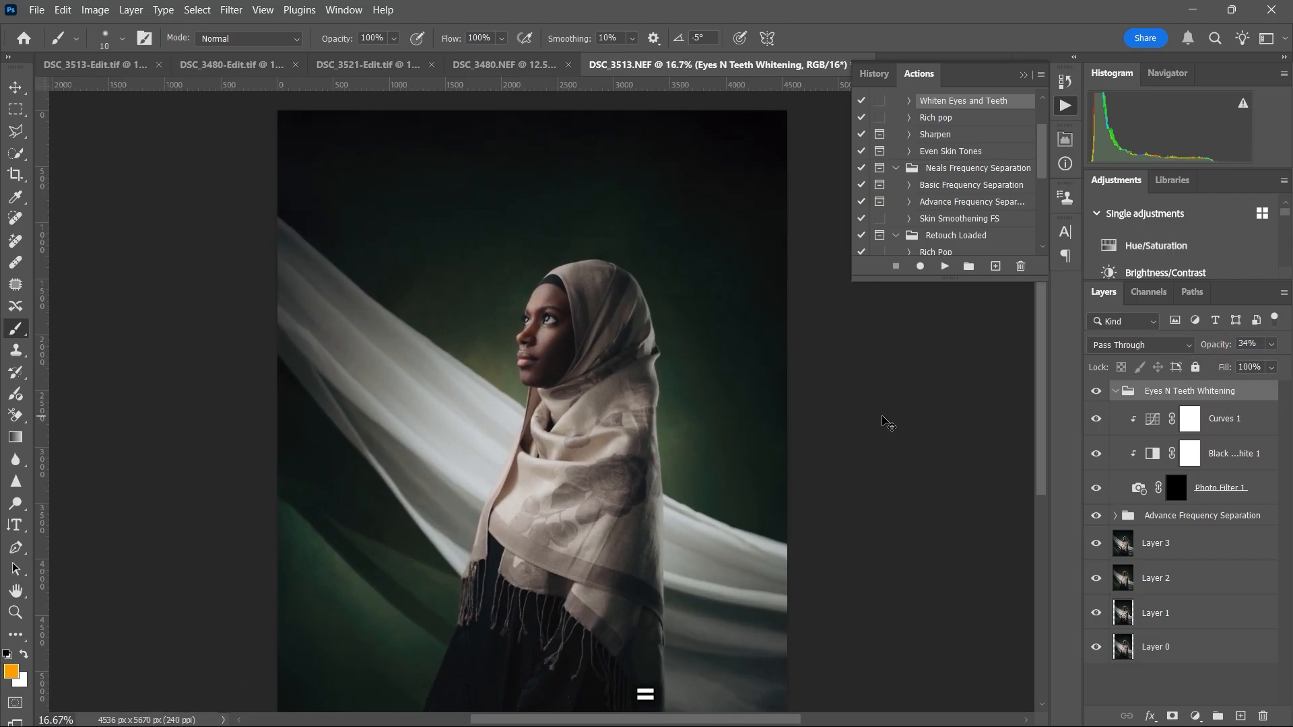
{"action": "key", "text": "ctrl+minus"}
{"action": "left_click", "coordinate": [1024, 76]}
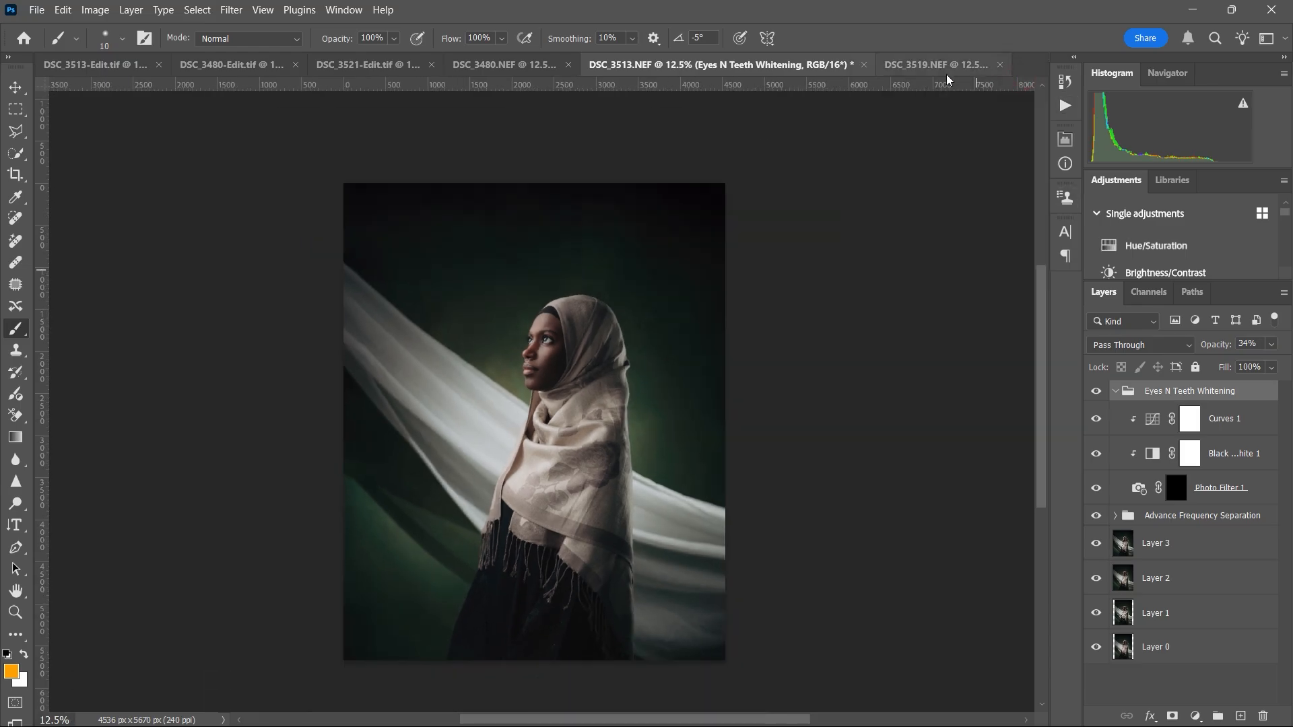
{"action": "left_click", "coordinate": [945, 68]}
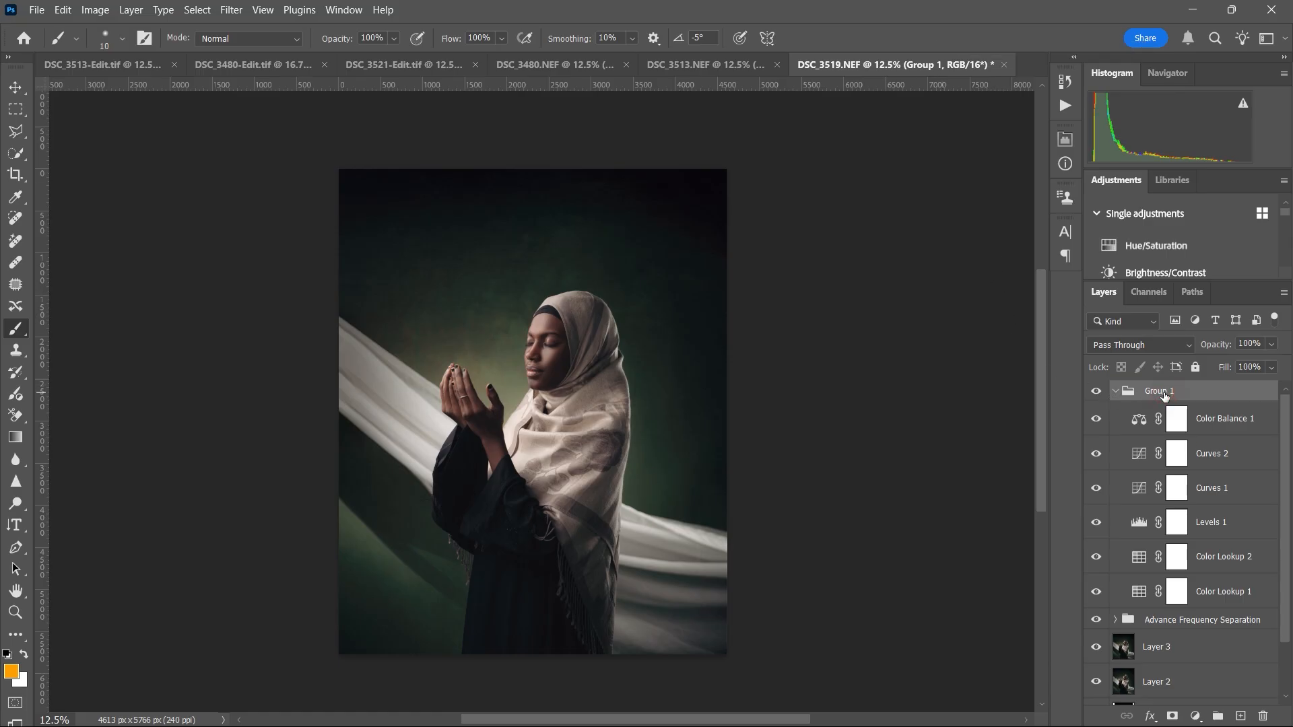
{"action": "key", "text": "ctrl+c"}
{"action": "left_click", "coordinate": [706, 65]}
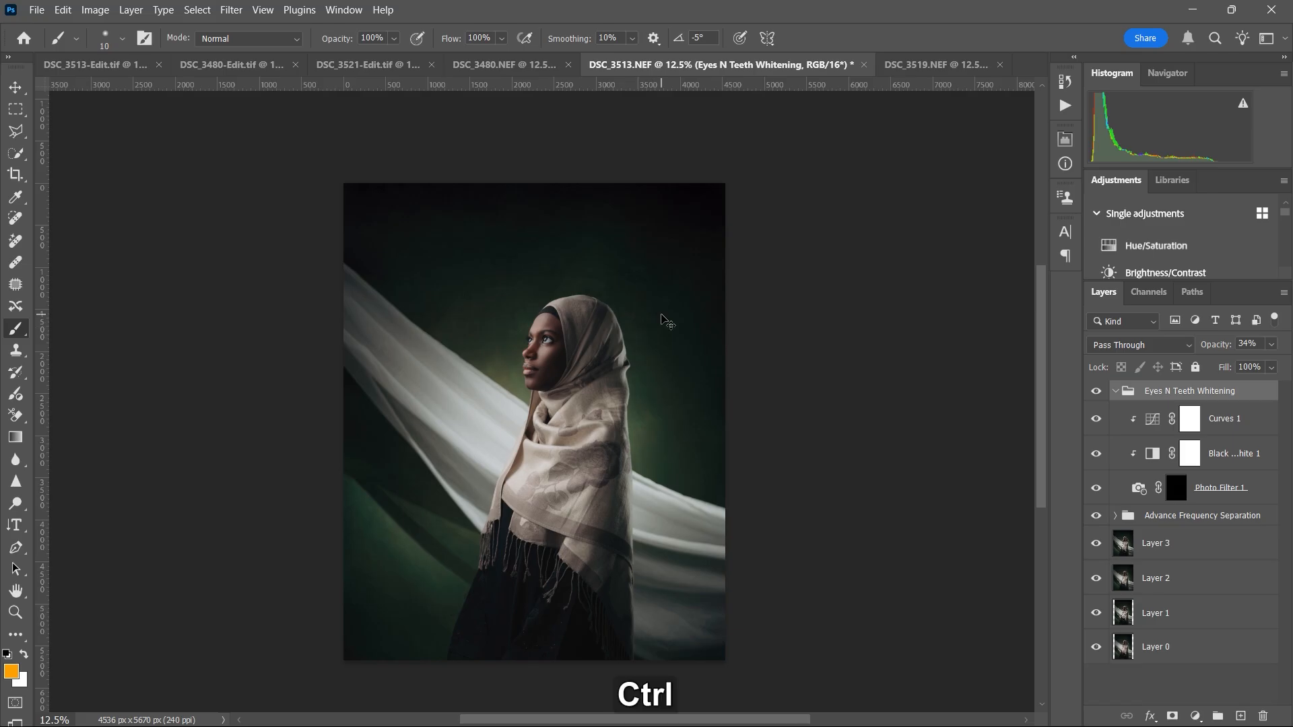
{"action": "key", "text": "ctrl+v"}
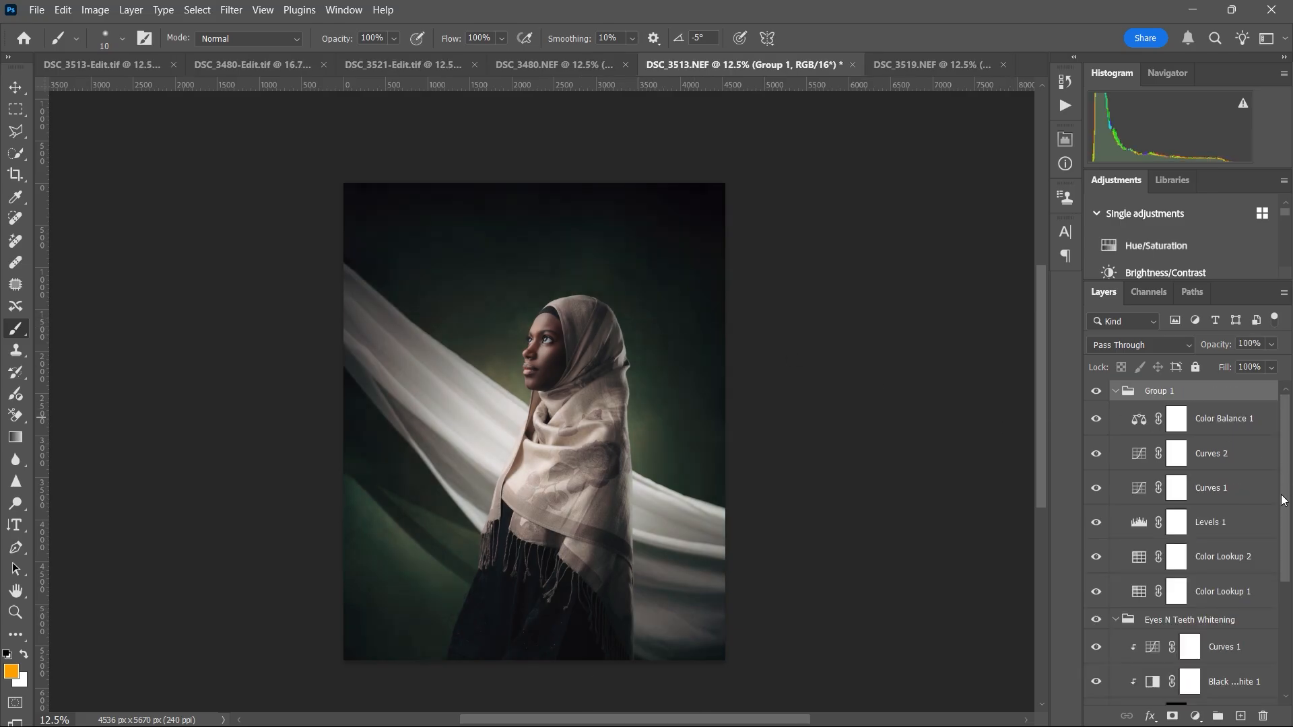
Step: Inspect the pasted Levels 1 settings and compare the effect of the Curves and Color Lookup layers by toggling their visibility
{"action": "double_click", "coordinate": [1143, 526]}
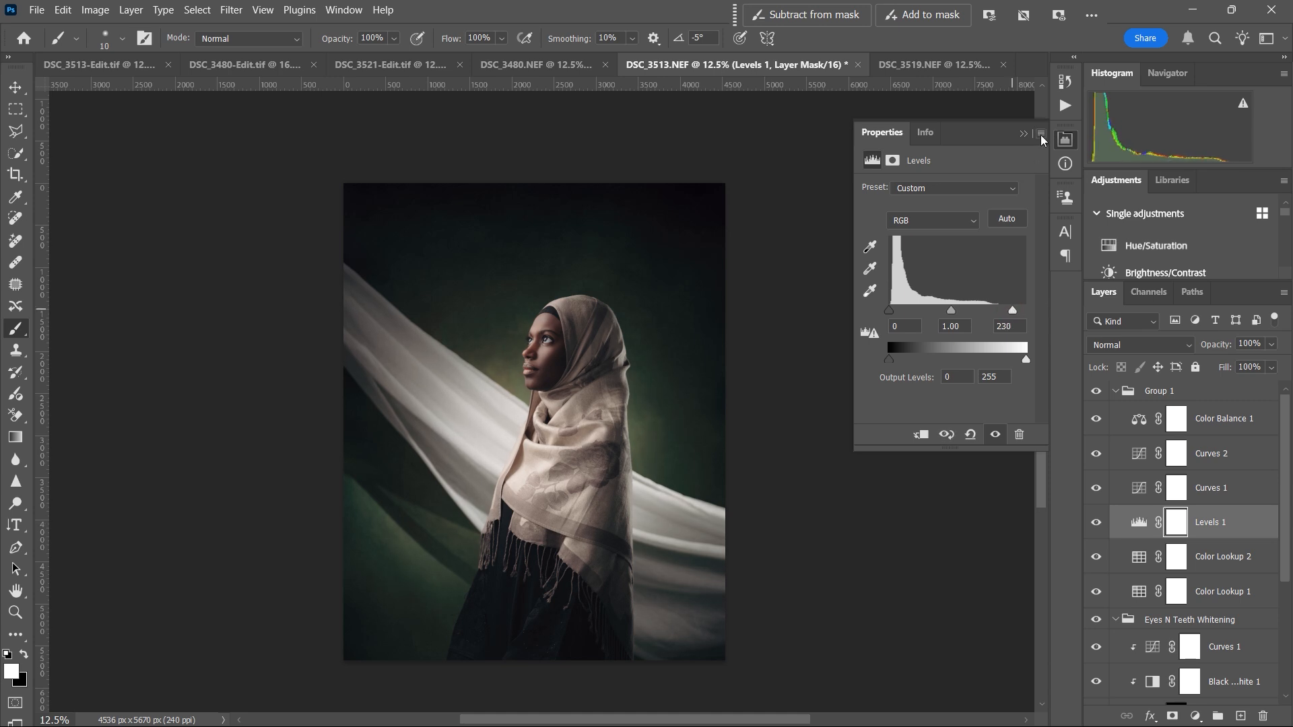
{"action": "left_click", "coordinate": [1023, 135]}
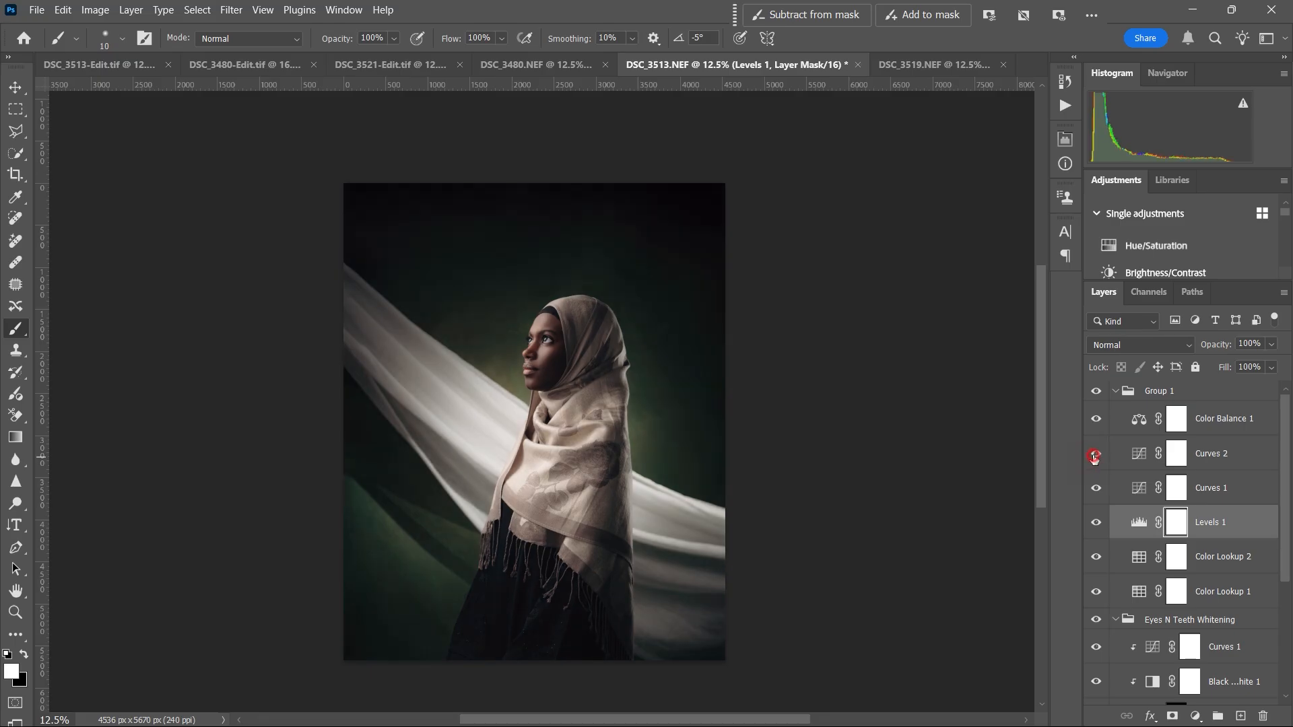
{"action": "left_click", "coordinate": [1093, 490]}
{"action": "left_click", "coordinate": [1098, 557]}
{"action": "left_click", "coordinate": [1098, 591]}
{"action": "left_click", "coordinate": [1098, 592]}
{"action": "left_click", "coordinate": [1202, 596]}
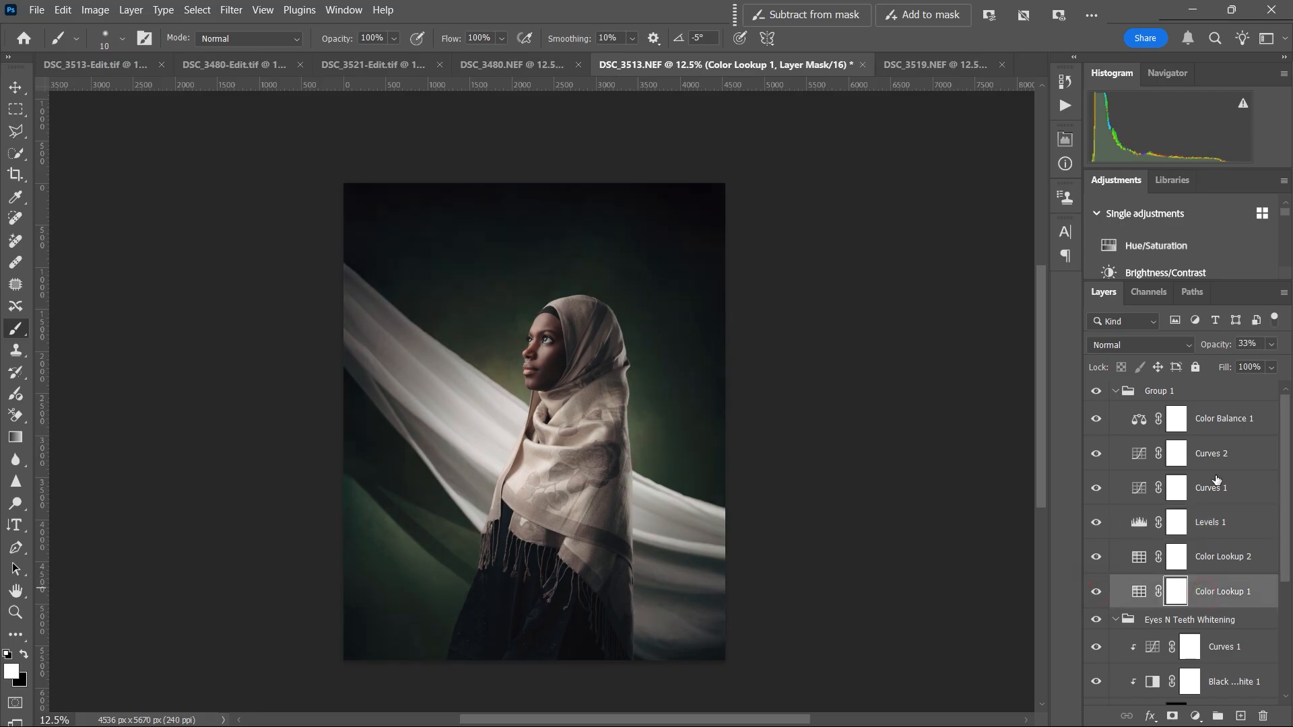
Step: Run the Rich pop action above the Color Balance 1 layer in Group 1
{"action": "left_click", "coordinate": [1223, 426]}
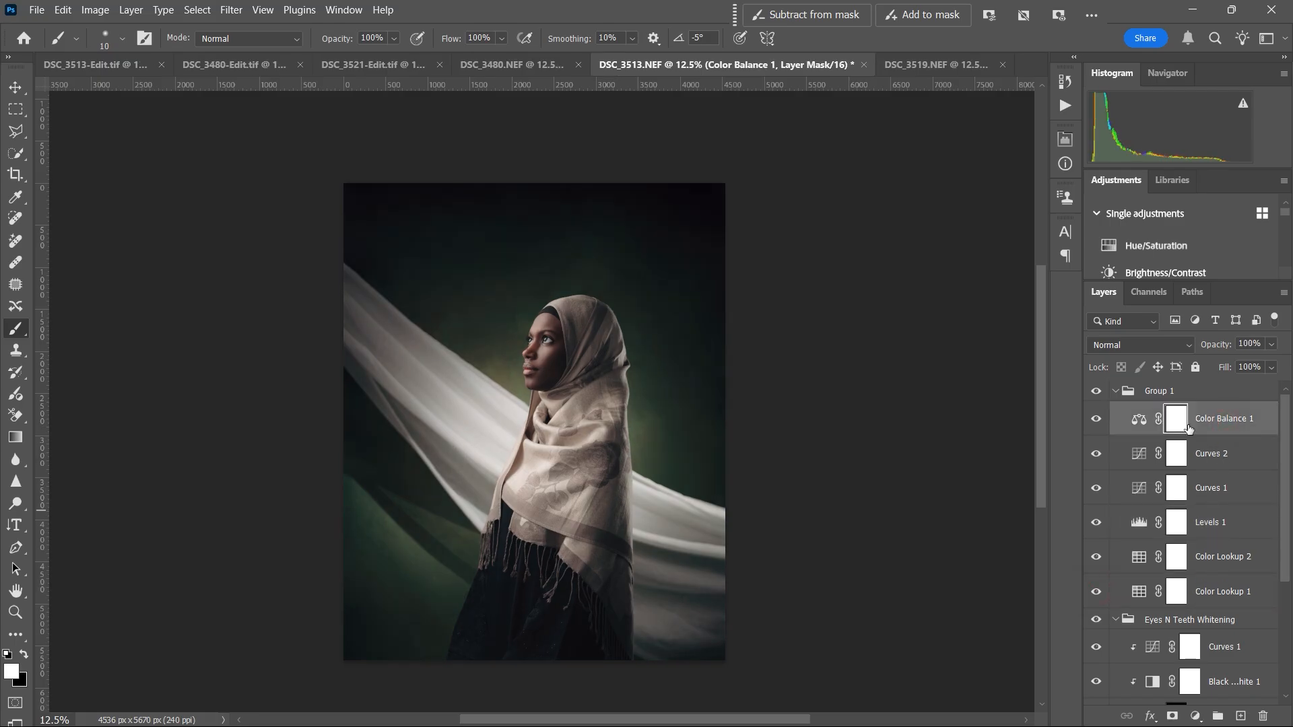
{"action": "left_click", "coordinate": [1065, 107]}
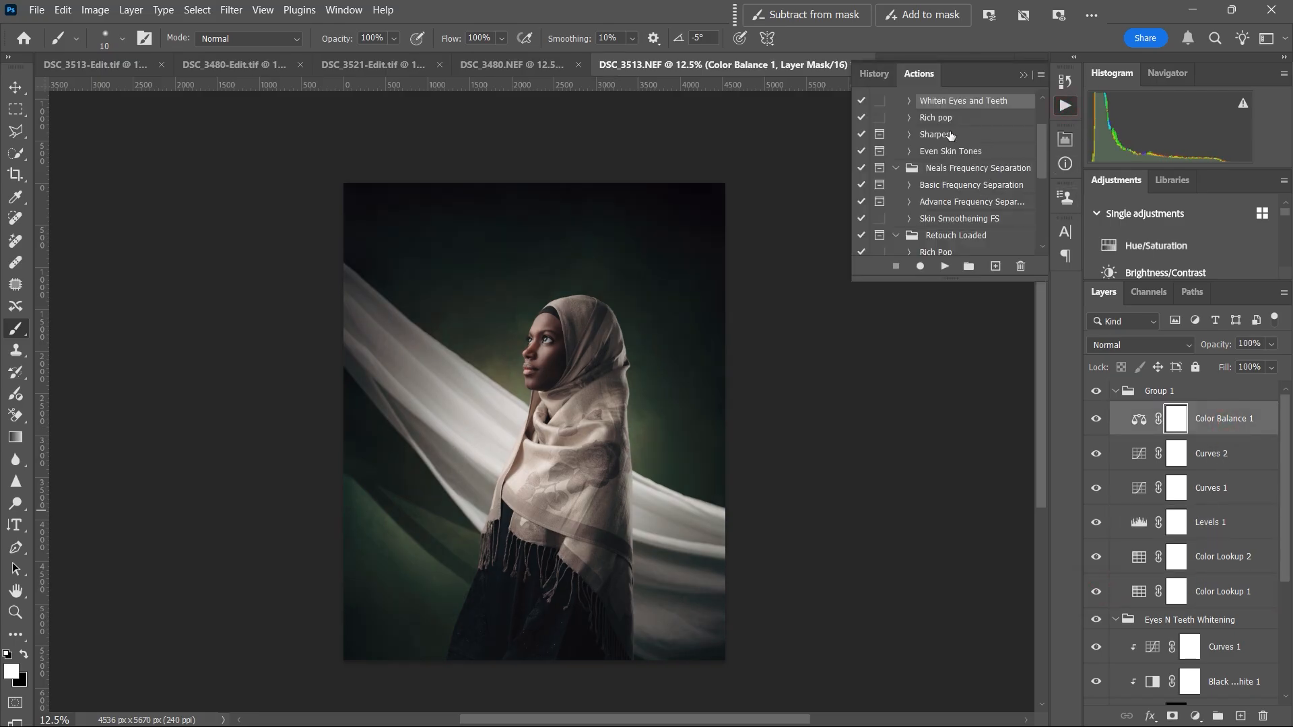
{"action": "left_click", "coordinate": [940, 119]}
{"action": "left_click", "coordinate": [945, 266]}
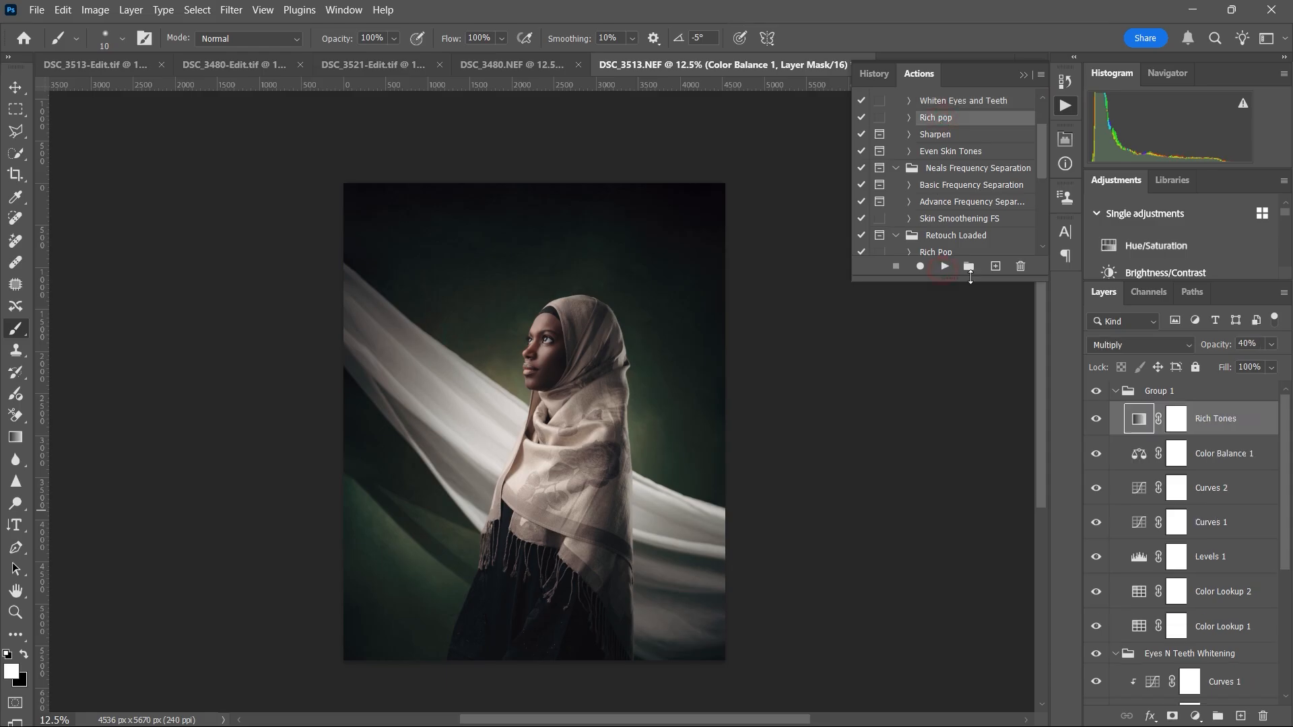
Step: Set the Rich Tones layer's opacity to 5% and compare the image with the layer hidden and shown
{"action": "left_click_drag", "start_coordinate": [1223, 349], "coordinate": [1225, 347]}
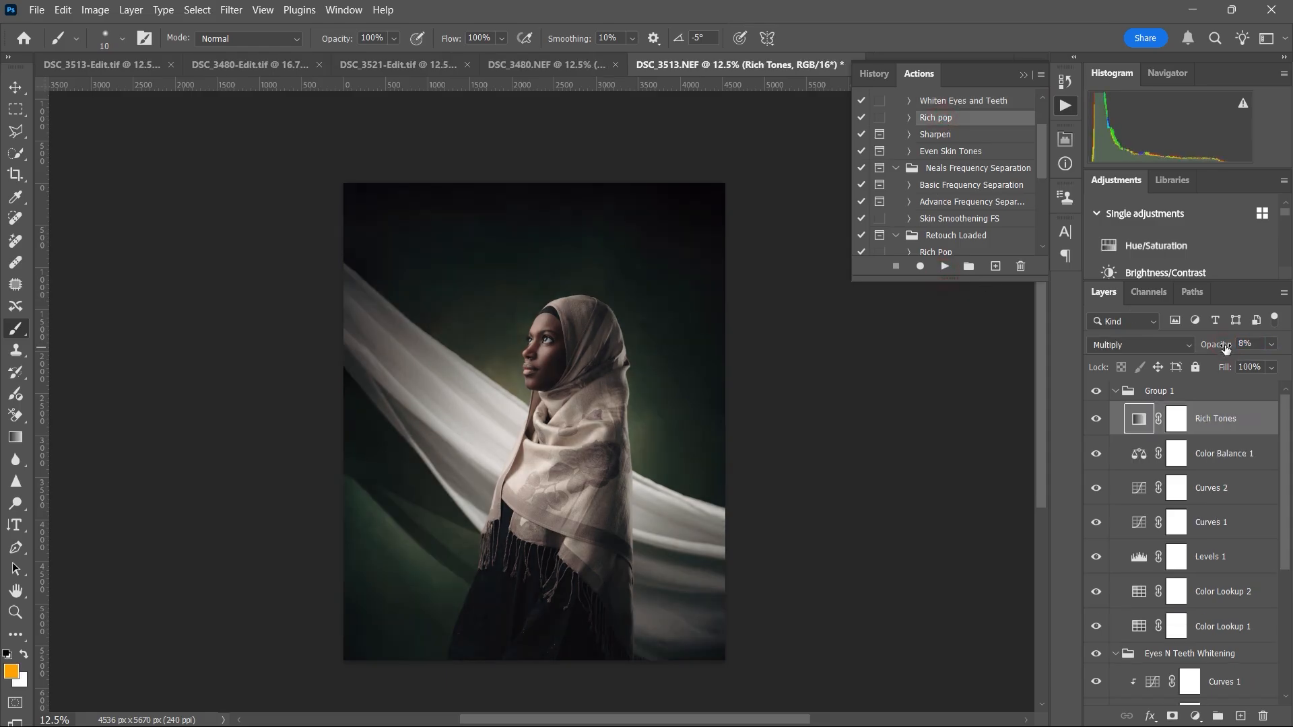
{"action": "left_click", "coordinate": [1098, 420]}
{"action": "left_click_drag", "start_coordinate": [1223, 347], "coordinate": [1219, 350]}
{"action": "left_click", "coordinate": [1098, 420]}
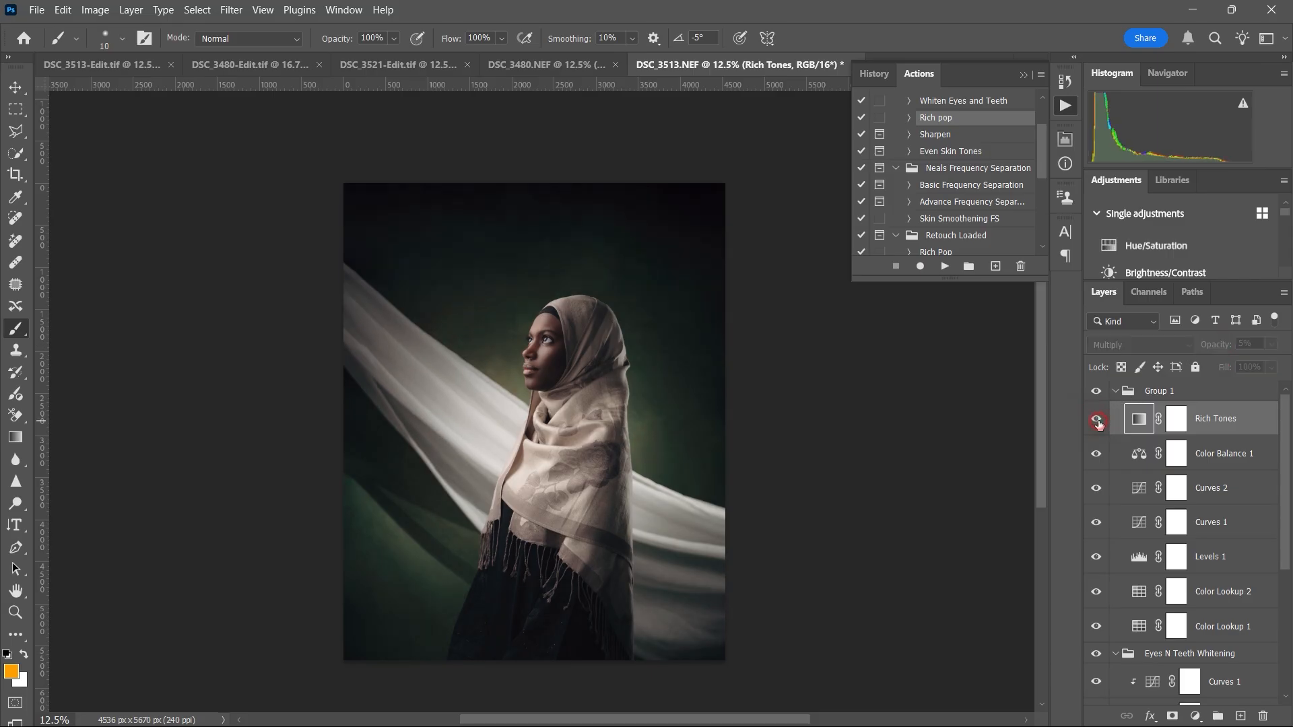
{"action": "left_click", "coordinate": [1098, 420]}
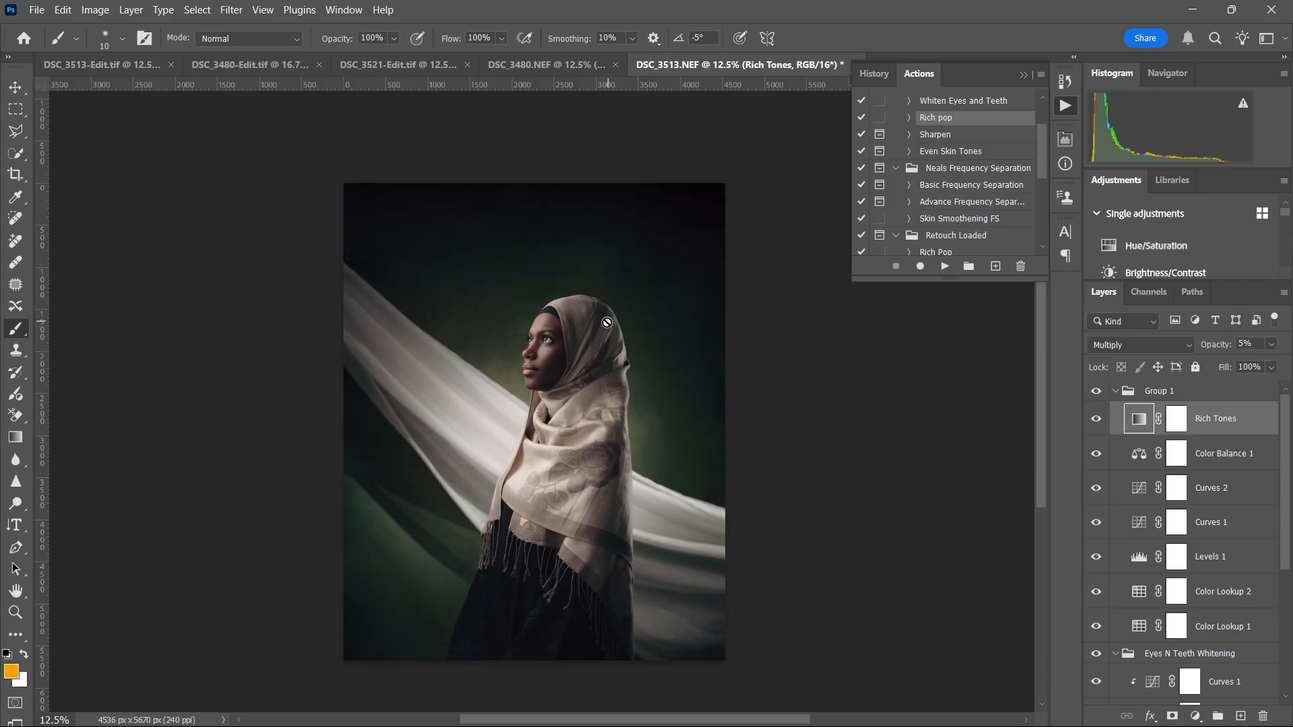
{"action": "key", "text": "ctrl+equal"}
{"action": "key", "text": "ctrl+minus"}
{"action": "key", "text": "super"}
Step: Crop DSC_3480.NEF to a 4:5 portrait that keeps the top of the headscarf in frame, and duplicate the cropped layer
{"action": "left_click", "coordinate": [567, 71]}
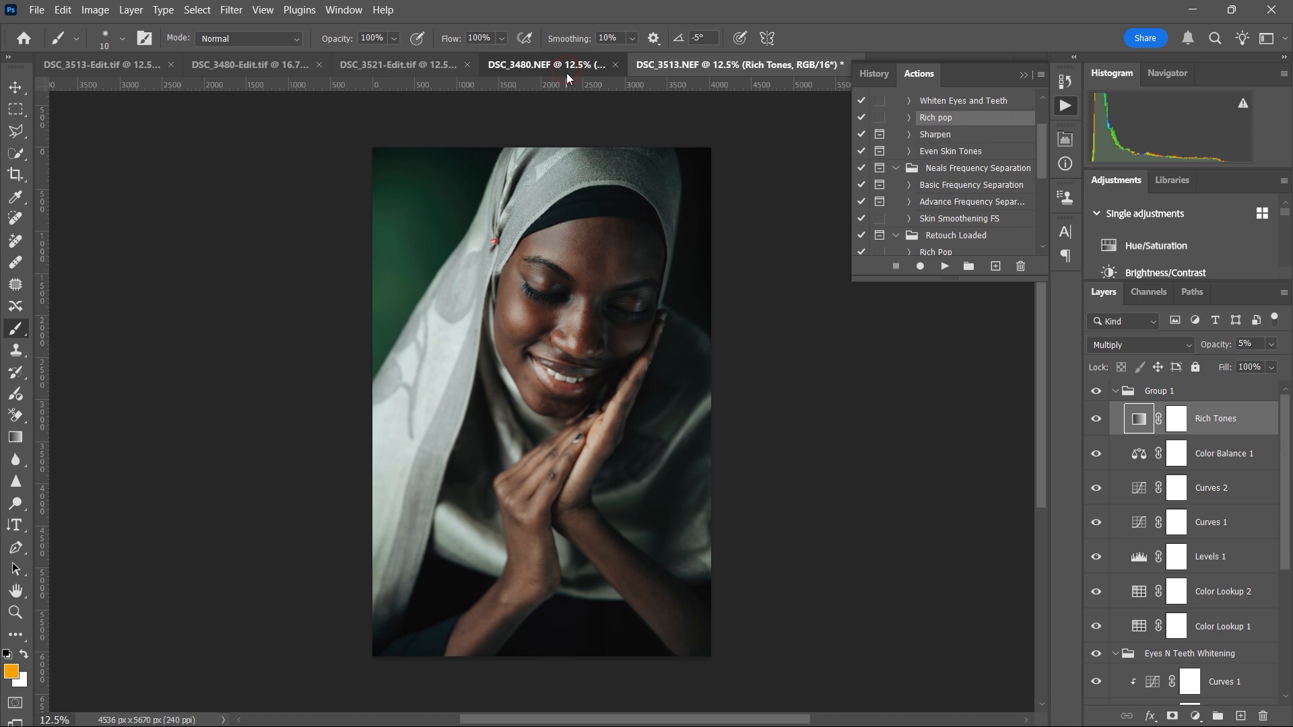
{"action": "key", "text": "ctrl"}
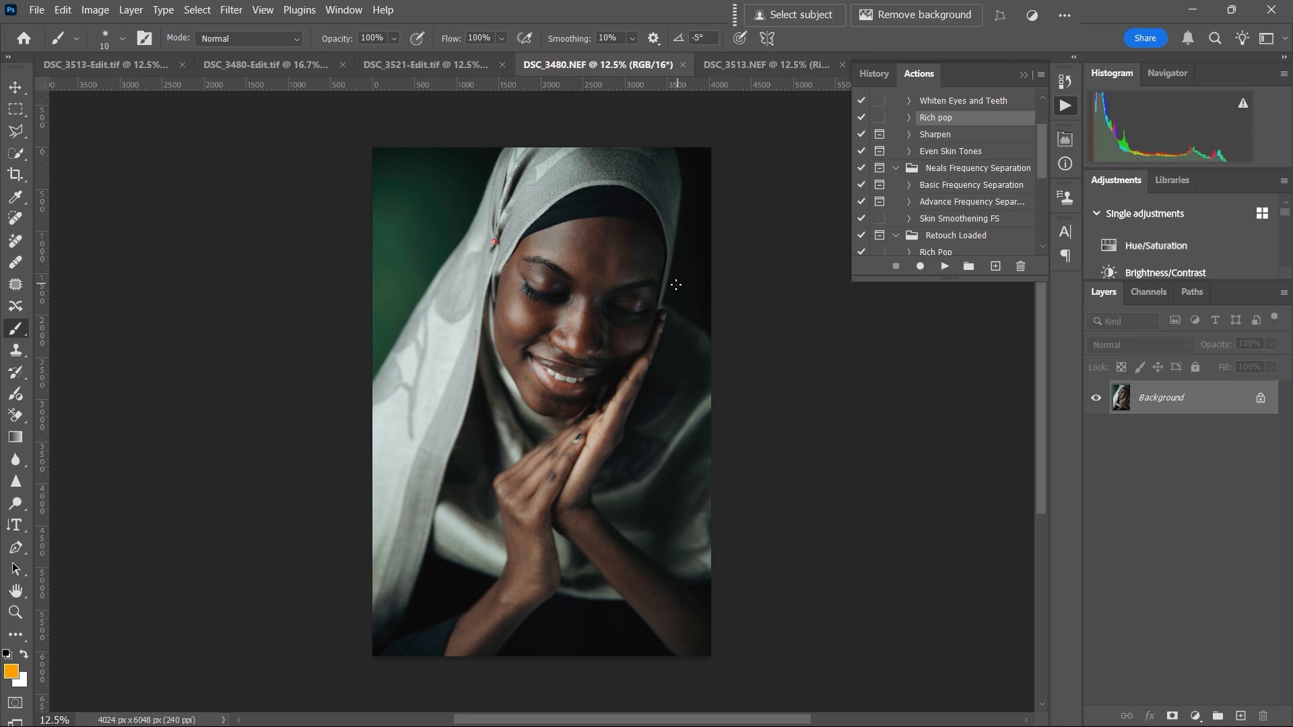
{"action": "left_click", "coordinate": [16, 174]}
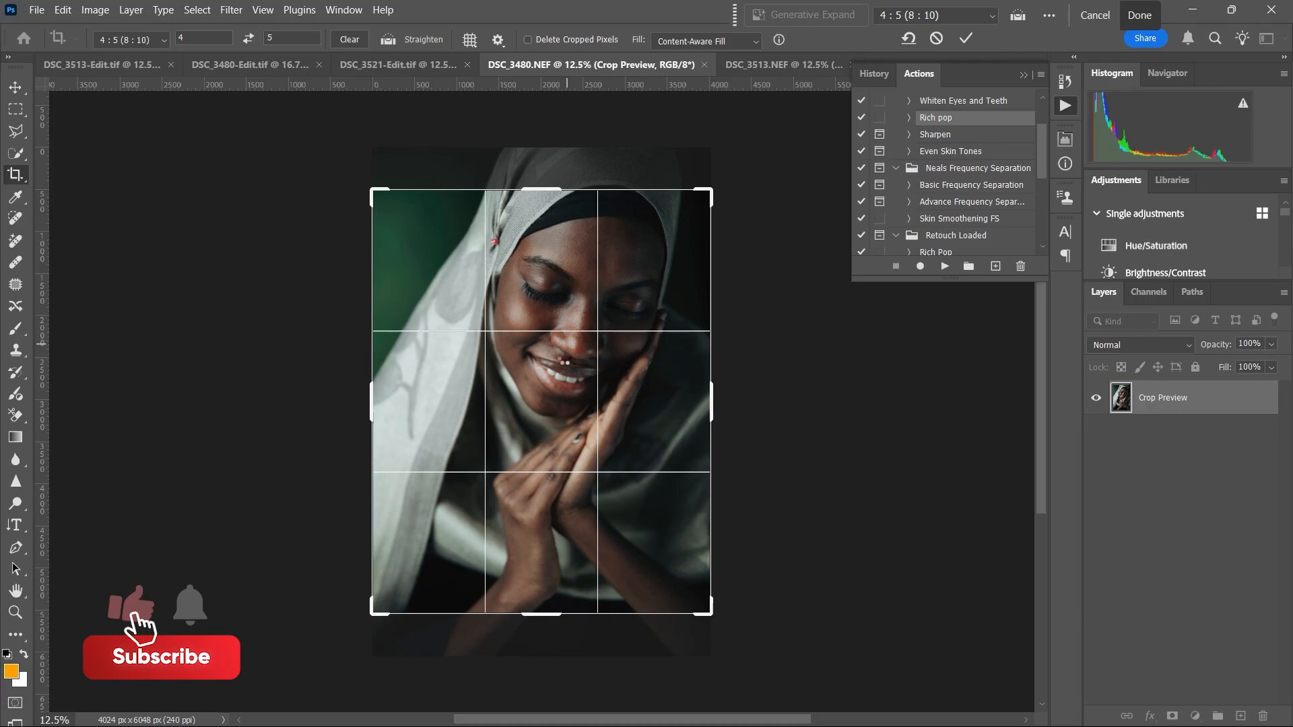
{"action": "key", "text": "Return"}
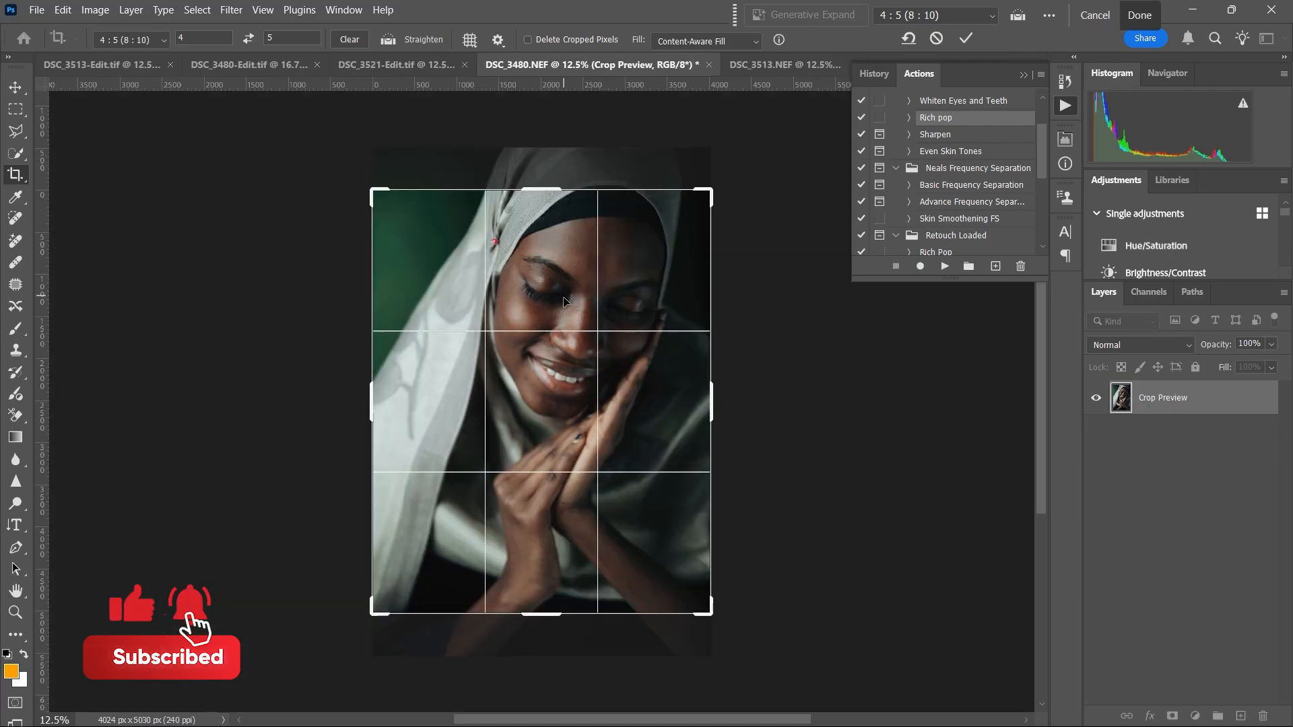
{"action": "left_click_drag", "start_coordinate": [565, 302], "coordinate": [567, 331]}
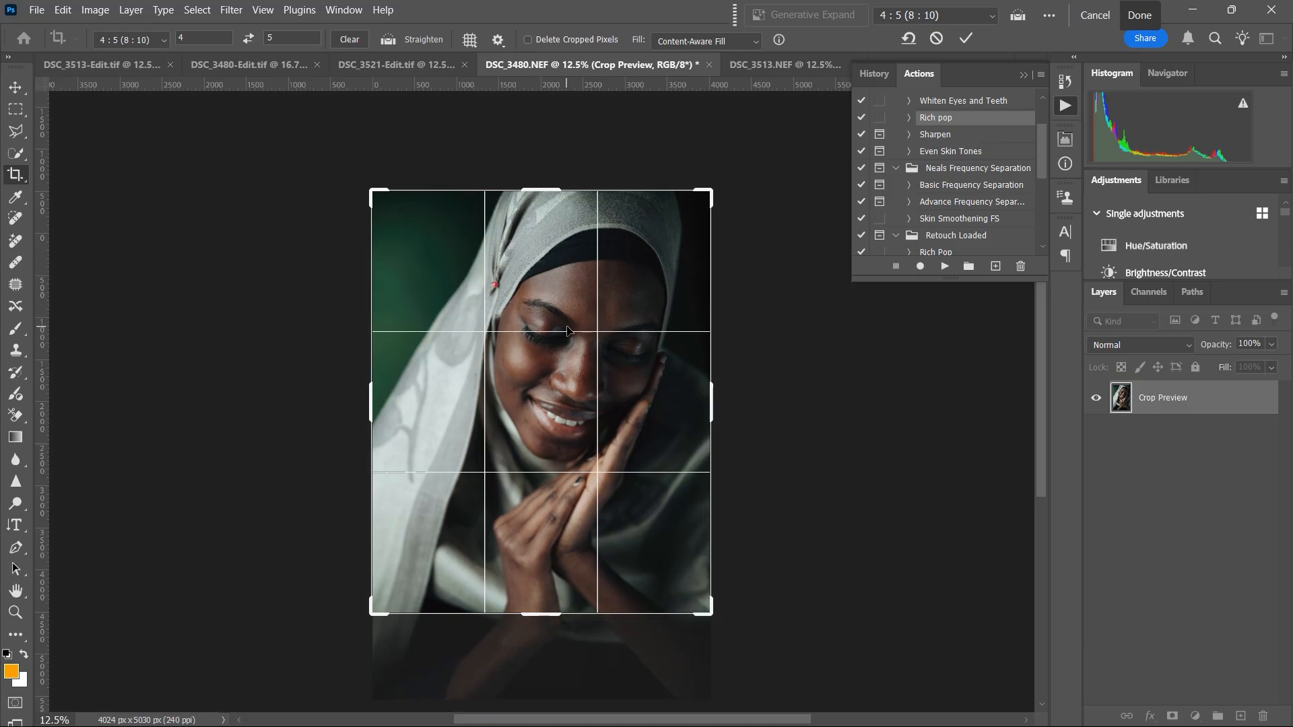
{"action": "key", "text": "Return"}
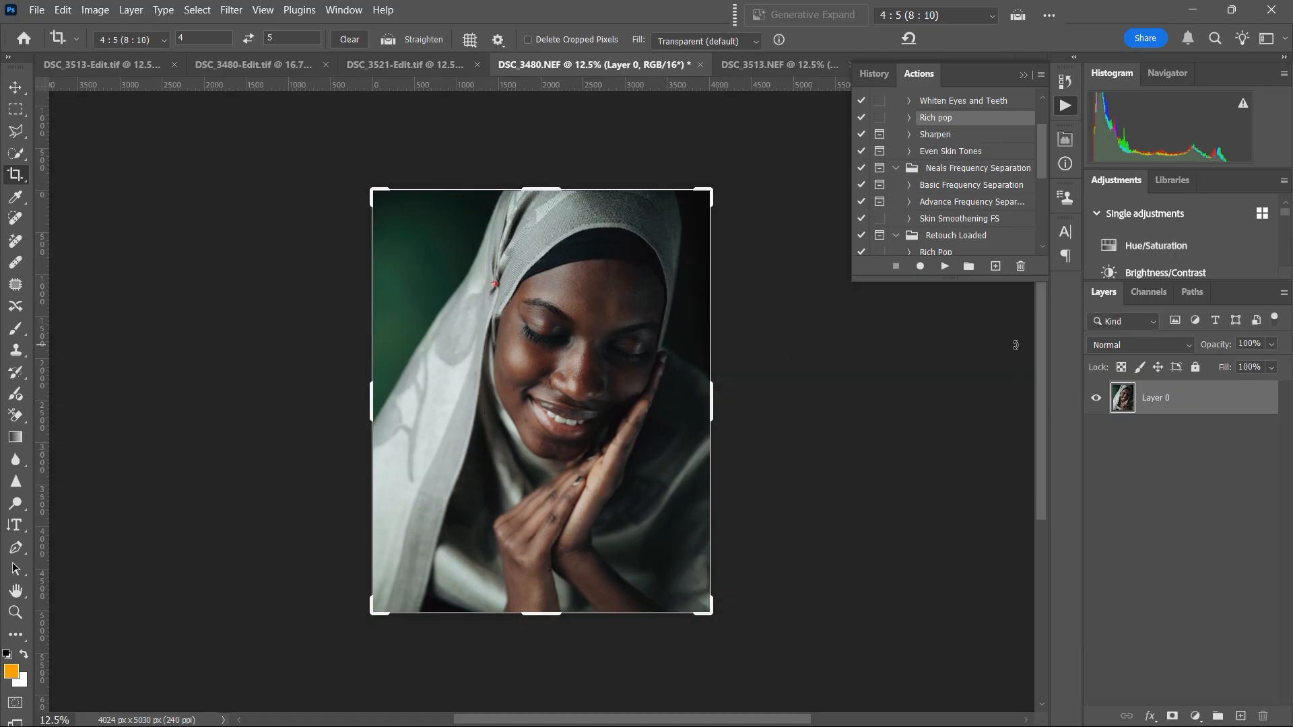
{"action": "key", "text": "ctrl+j"}
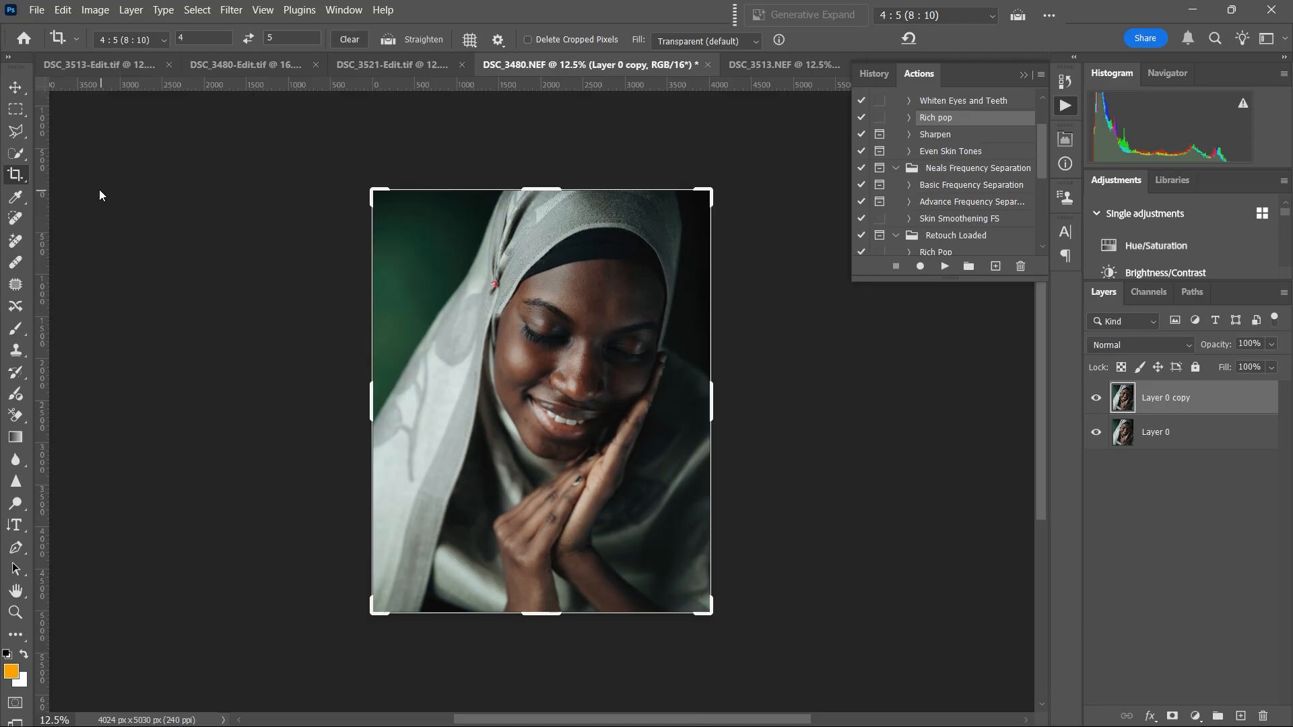
Step: Remove the red-headed pin from the headscarf seam with the Clone Stamp, sampling nearby fabric with a brush size of 175
{"action": "left_click", "coordinate": [16, 350]}
{"action": "key", "text": "bracketleft"}
{"action": "key", "text": "bracketleft"}
{"action": "key", "text": "bracketleft"}
{"action": "key", "text": "bracketleft"}
{"action": "key", "text": "bracketleft"}
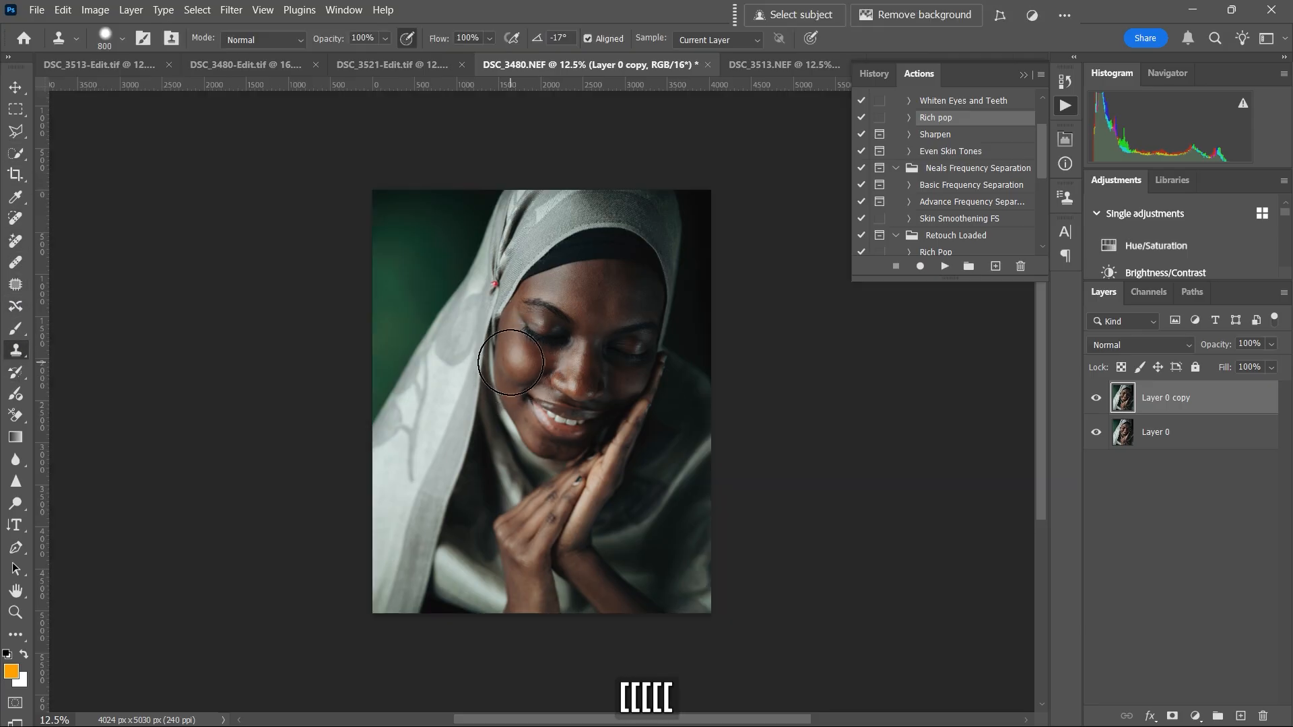
{"action": "key", "text": "ctrl+equal"}
{"action": "key", "text": "ctrl+equal"}
{"action": "key", "text": "space"}
{"action": "left_click_drag", "start_coordinate": [485, 381], "coordinate": [476, 435]}
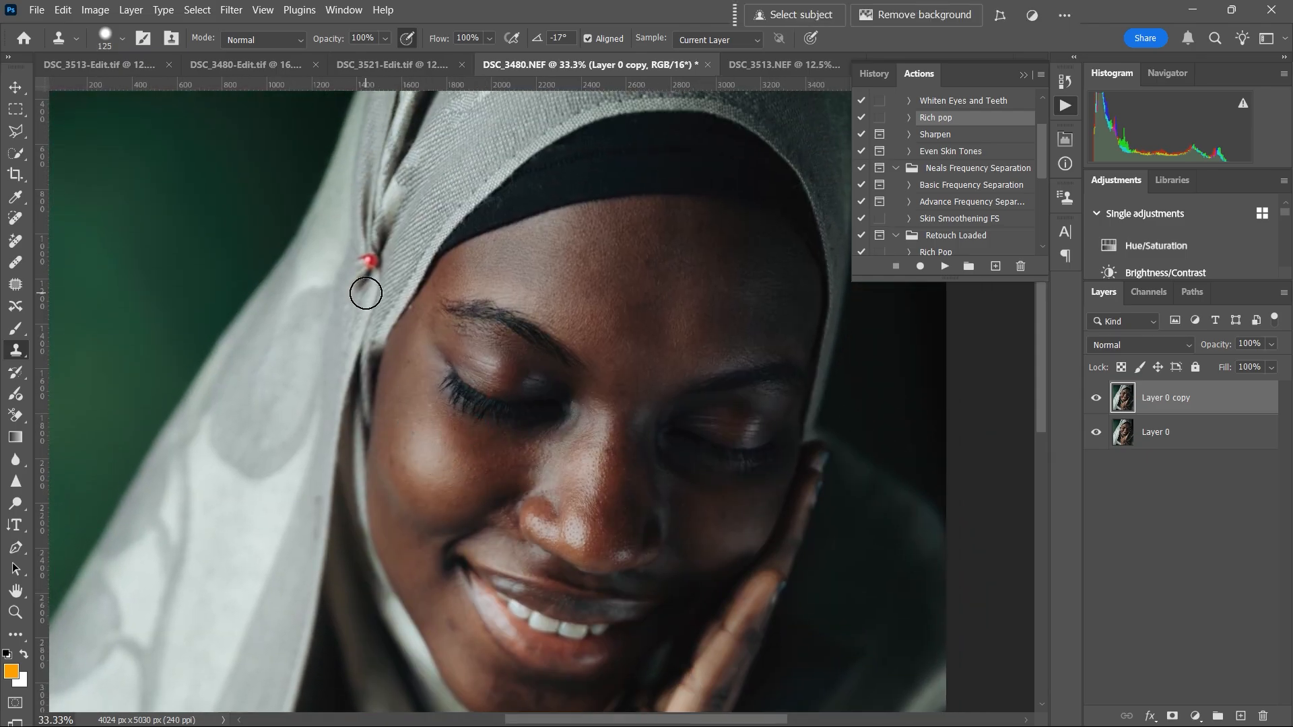
{"action": "key", "text": "bracketright"}
{"action": "key", "text": "bracketright"}
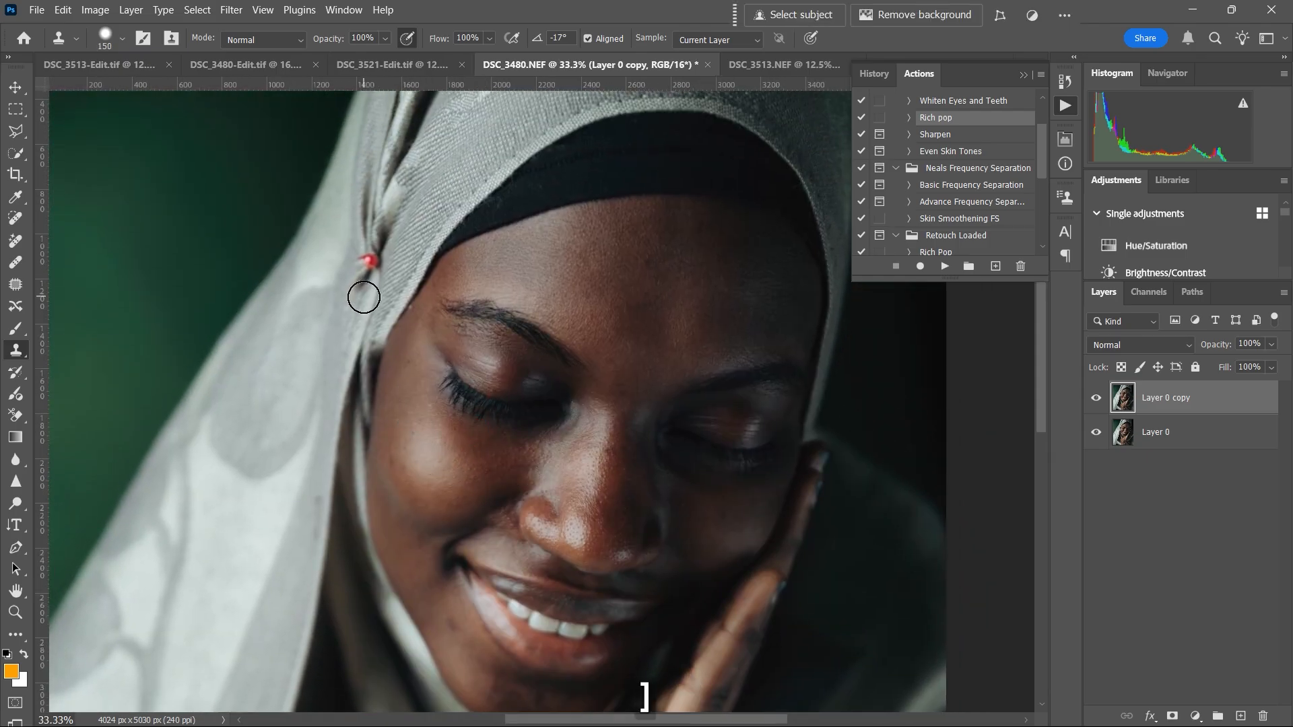
{"action": "left_click", "coordinate": [370, 264]}
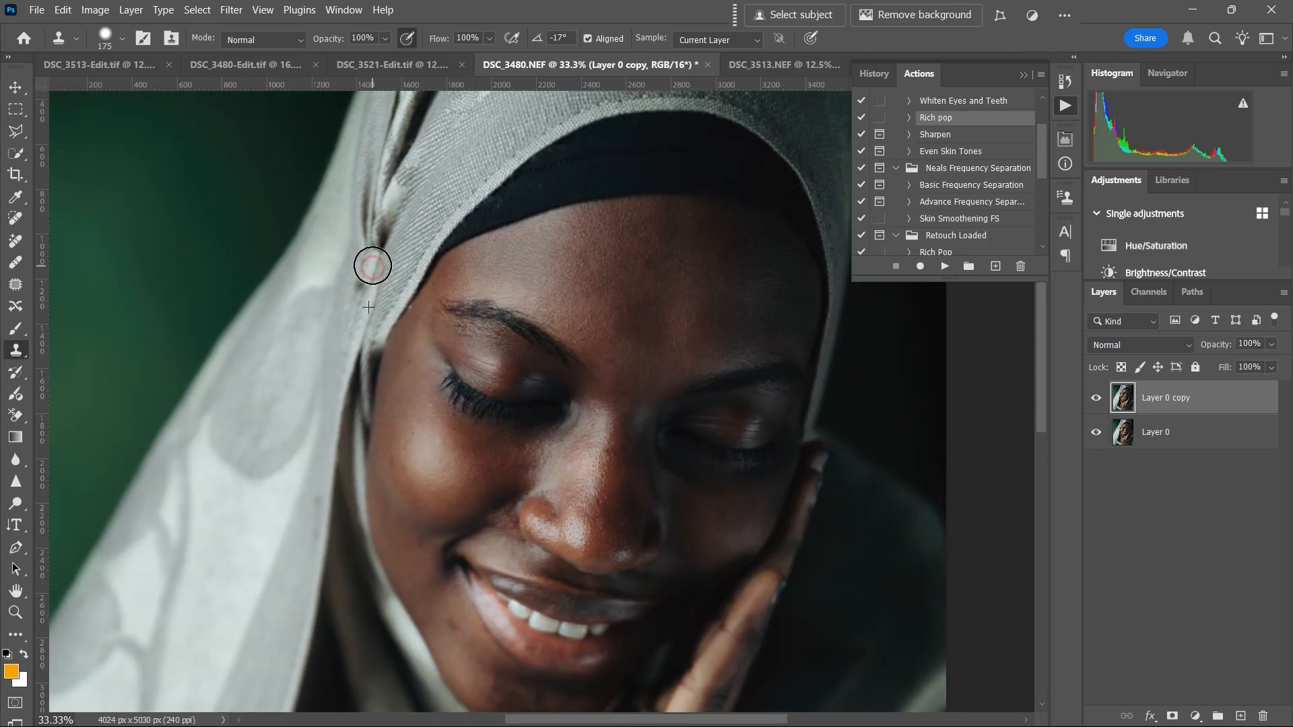
{"action": "left_click", "coordinate": [363, 287]}
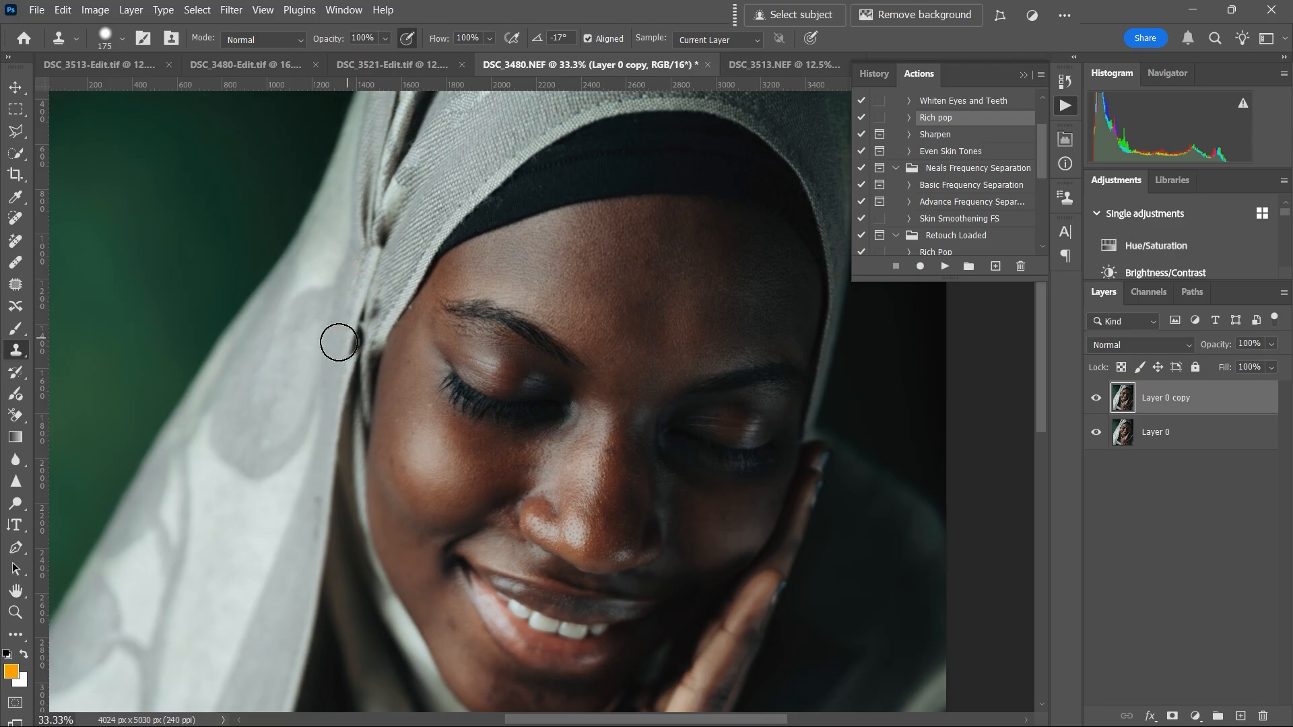
Step: Patch the dark mark on the headscarf seam just below the removed pin with nearby fabric
{"action": "left_click", "coordinate": [15, 285]}
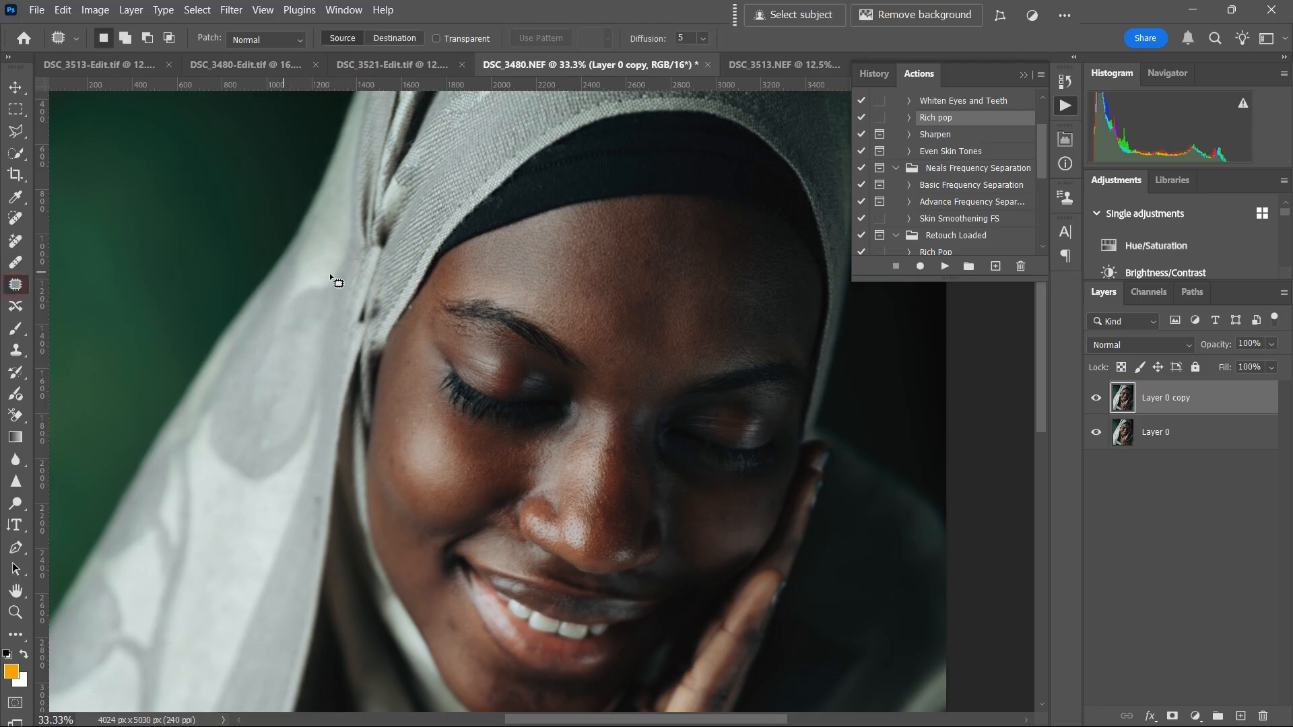
{"action": "left_click_drag", "start_coordinate": [370, 320], "coordinate": [367, 318]}
{"action": "mouse_move", "coordinate": [364, 314]}
{"action": "left_mouse_down"}
{"action": "mouse_move", "coordinate": [386, 290]}
{"action": "mouse_move", "coordinate": [377, 301]}
{"action": "left_mouse_up"}
{"action": "mouse_move", "coordinate": [379, 304]}
{"action": "left_mouse_down"}
{"action": "mouse_move", "coordinate": [393, 281]}
{"action": "mouse_move", "coordinate": [365, 312]}
{"action": "left_mouse_up"}
{"action": "left_click", "coordinate": [387, 290]}
{"action": "left_click_drag", "start_coordinate": [362, 315], "coordinate": [379, 297]}
{"action": "left_click_drag", "start_coordinate": [375, 237], "coordinate": [394, 257]}
{"action": "left_click", "coordinate": [393, 257]}
{"action": "key", "text": "ctrl+z"}
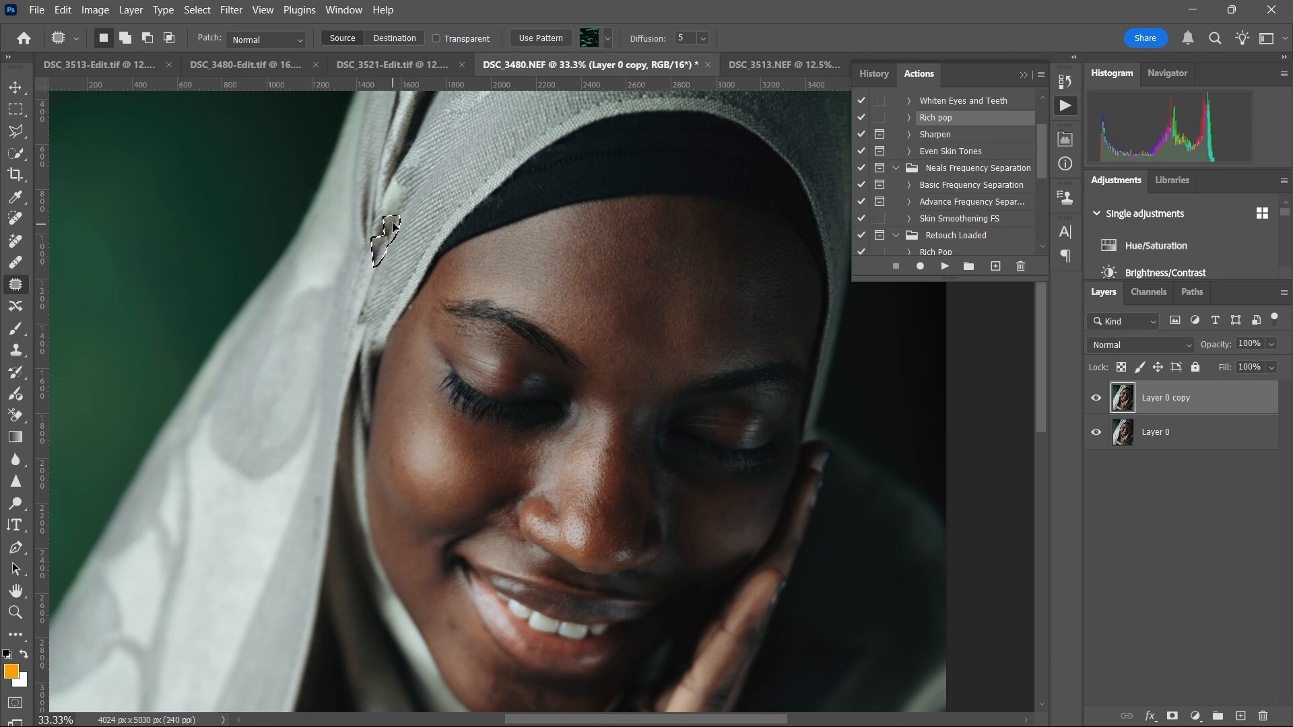
{"action": "left_click", "coordinate": [406, 233]}
Step: Patch the remaining uneven spots along the headscarf fold above and around the removed pin
{"action": "mouse_move", "coordinate": [367, 248]}
{"action": "left_mouse_down"}
{"action": "mouse_move", "coordinate": [371, 237]}
{"action": "mouse_move", "coordinate": [383, 261]}
{"action": "left_mouse_up"}
{"action": "left_click", "coordinate": [380, 253]}
{"action": "left_click_drag", "start_coordinate": [381, 260], "coordinate": [374, 306]}
{"action": "left_click_drag", "start_coordinate": [364, 315], "coordinate": [376, 297]}
{"action": "left_click", "coordinate": [389, 237]}
{"action": "left_click_drag", "start_coordinate": [389, 237], "coordinate": [386, 244]}
{"action": "left_click_drag", "start_coordinate": [386, 244], "coordinate": [394, 248]}
{"action": "left_click", "coordinate": [415, 260]}
{"action": "key", "text": "ctrl+minus"}
{"action": "key", "text": "ctrl+minus"}
{"action": "key", "text": "ctrl+minus"}
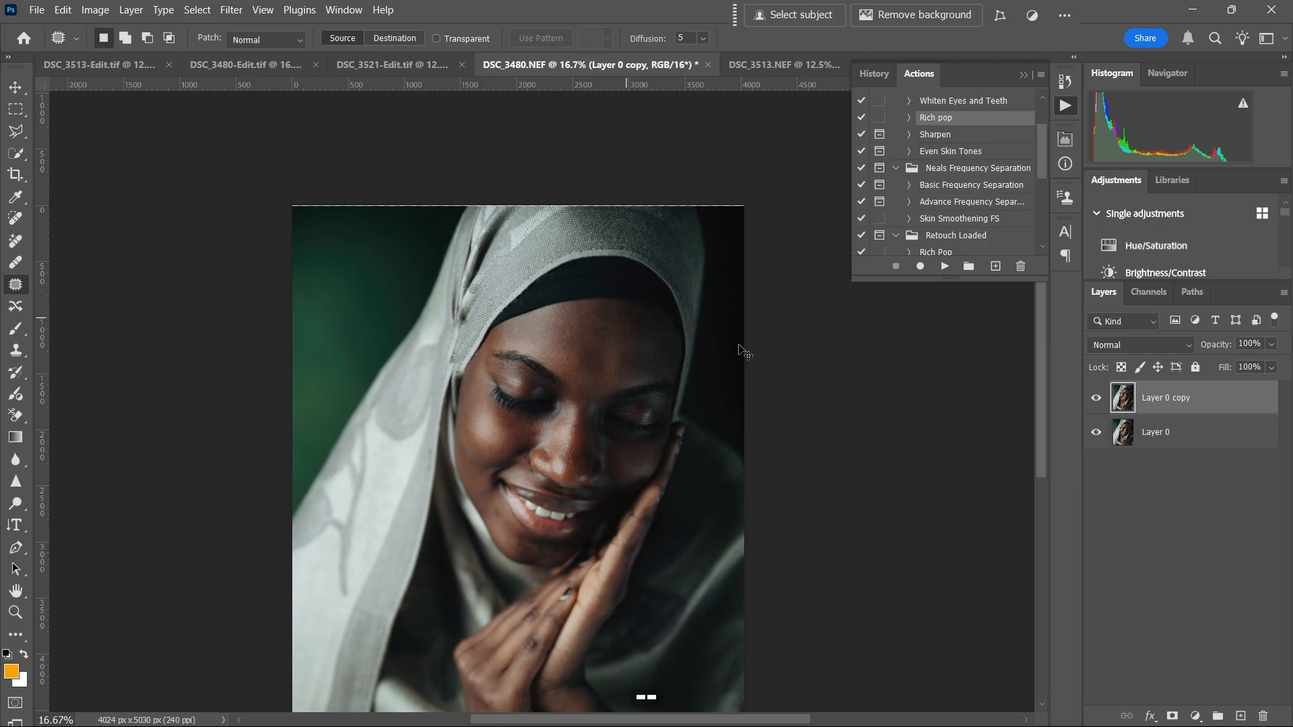
{"action": "key", "text": "space"}
{"action": "left_click_drag", "start_coordinate": [610, 398], "coordinate": [539, 382]}
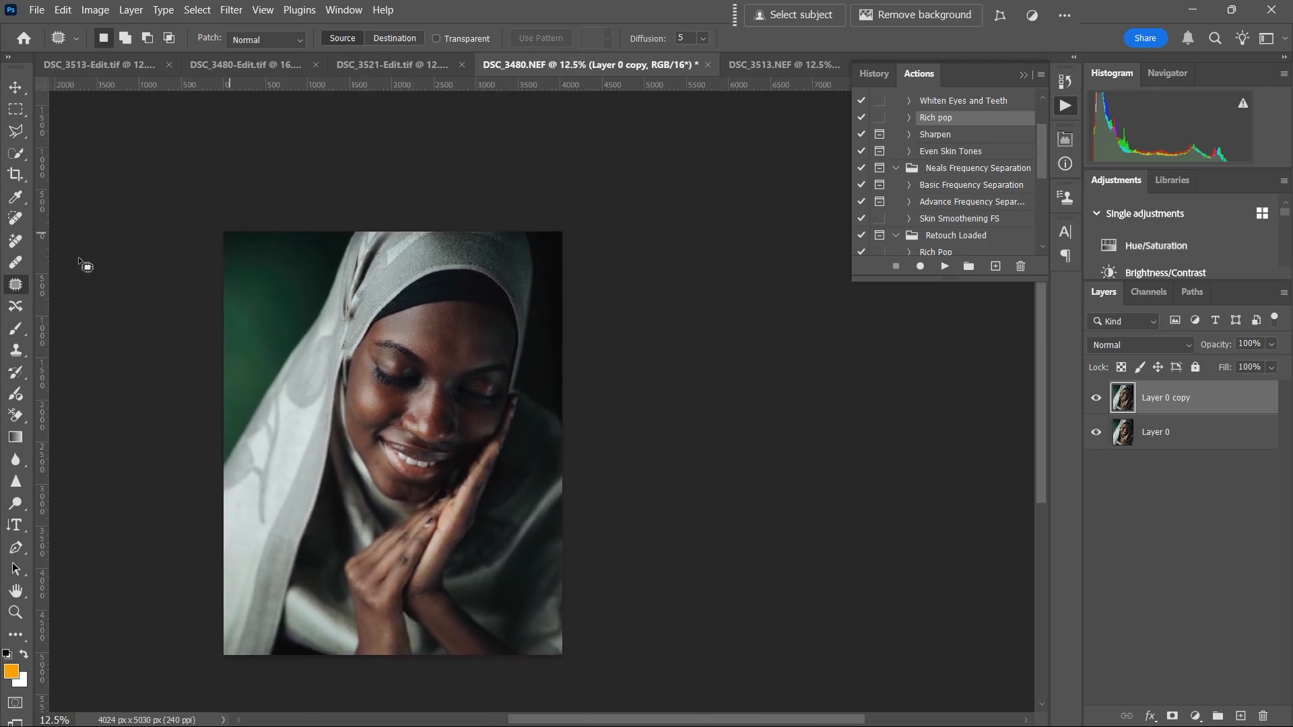
Step: Heal the blemishes on the forehead and around the eyebrow with the Spot Healing Brush at size 30
{"action": "left_click", "coordinate": [16, 218]}
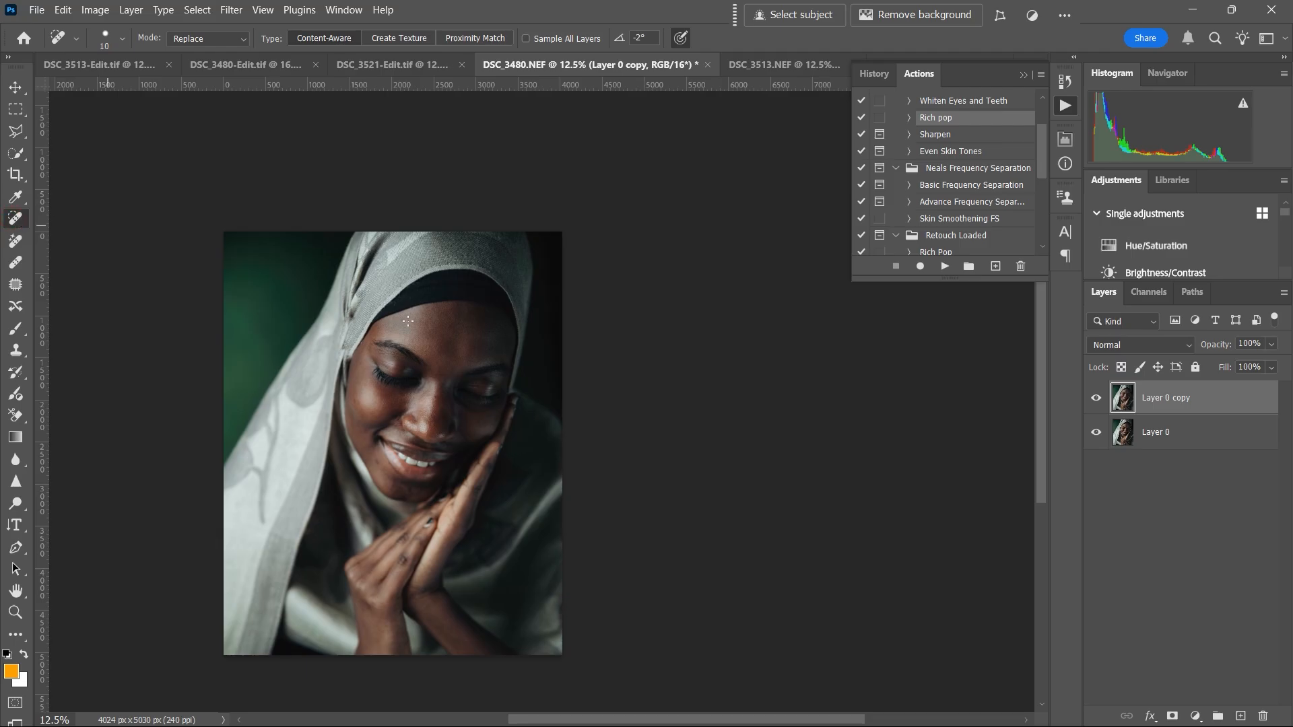
{"action": "key", "text": "ctrl+plus"}
{"action": "key", "text": "ctrl+plus"}
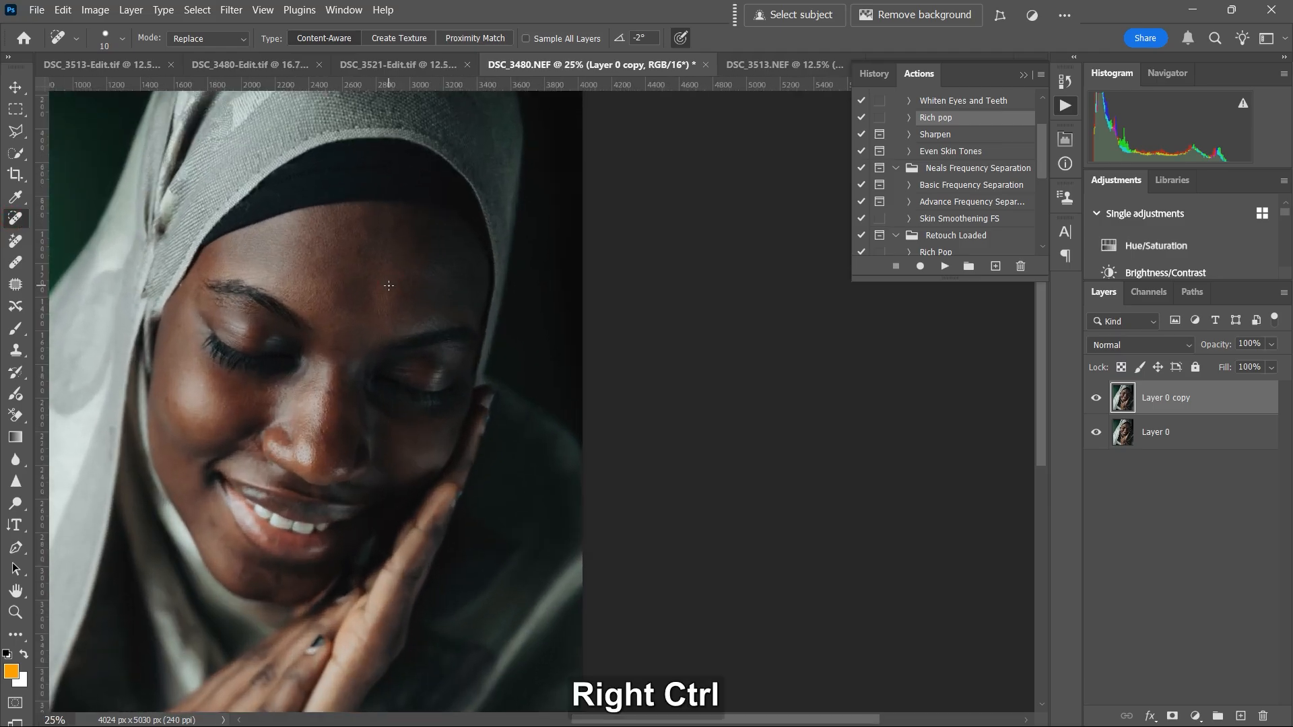
{"action": "key", "text": "ctrl+plus"}
{"action": "left_click_drag", "start_coordinate": [309, 272], "coordinate": [397, 315]}
{"action": "key", "text": "bracketright"}
{"action": "key", "text": "bracketright"}
{"action": "key", "text": "bracketright"}
{"action": "key", "text": "bracketright"}
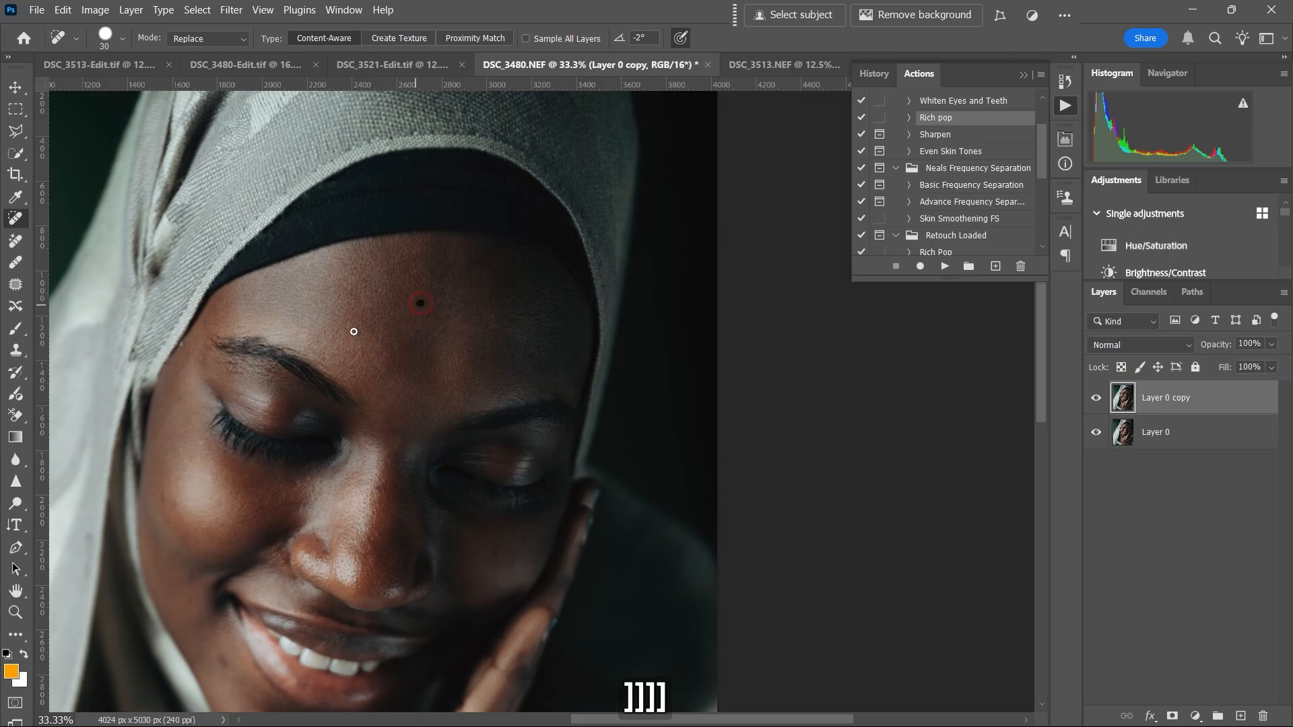
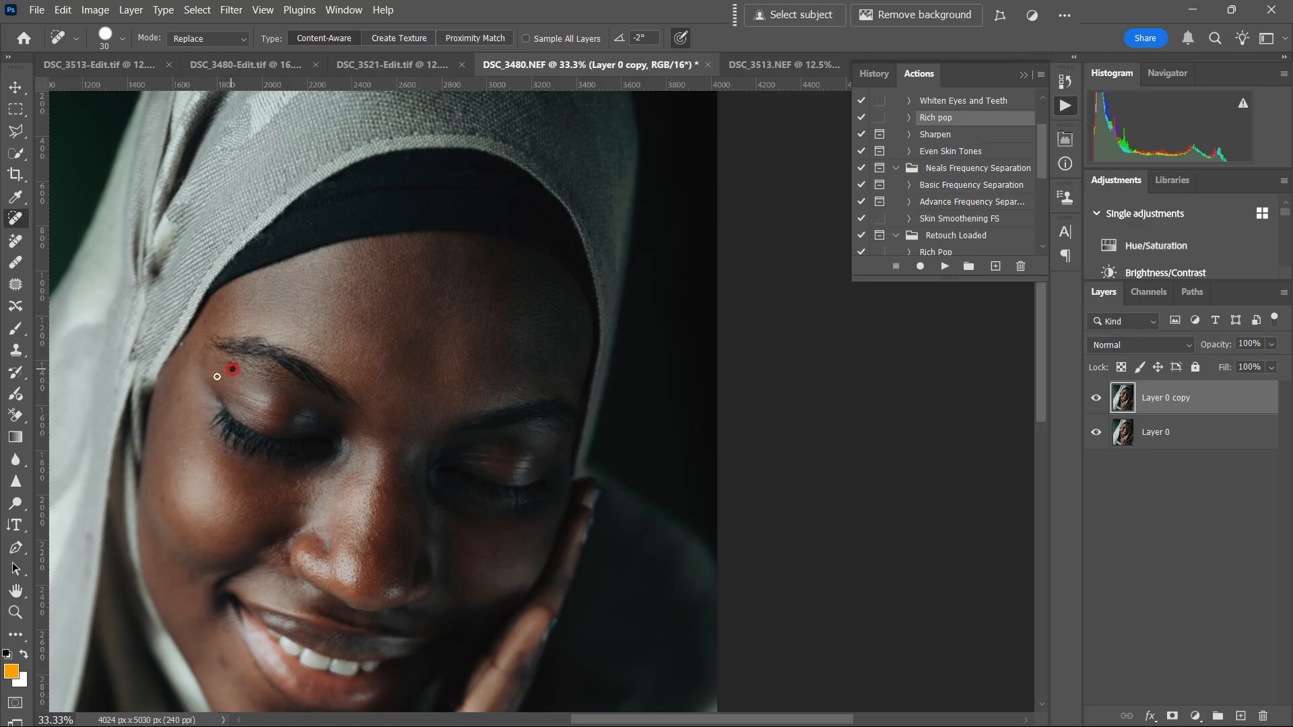
Step: Heal the blemishes on the cheek, beside the mouth corner and on the chin with a brush size of 20 to 30
{"action": "middle_click", "coordinate": [180, 384]}
{"action": "left_click", "coordinate": [191, 470]}
{"action": "key", "text": "bracketleft"}
{"action": "key", "text": "bracketleft"}
{"action": "key", "text": "ctrl+z"}
{"action": "left_click_drag", "start_coordinate": [311, 488], "coordinate": [319, 497]}
{"action": "left_click_drag", "start_coordinate": [211, 580], "coordinate": [291, 497]}
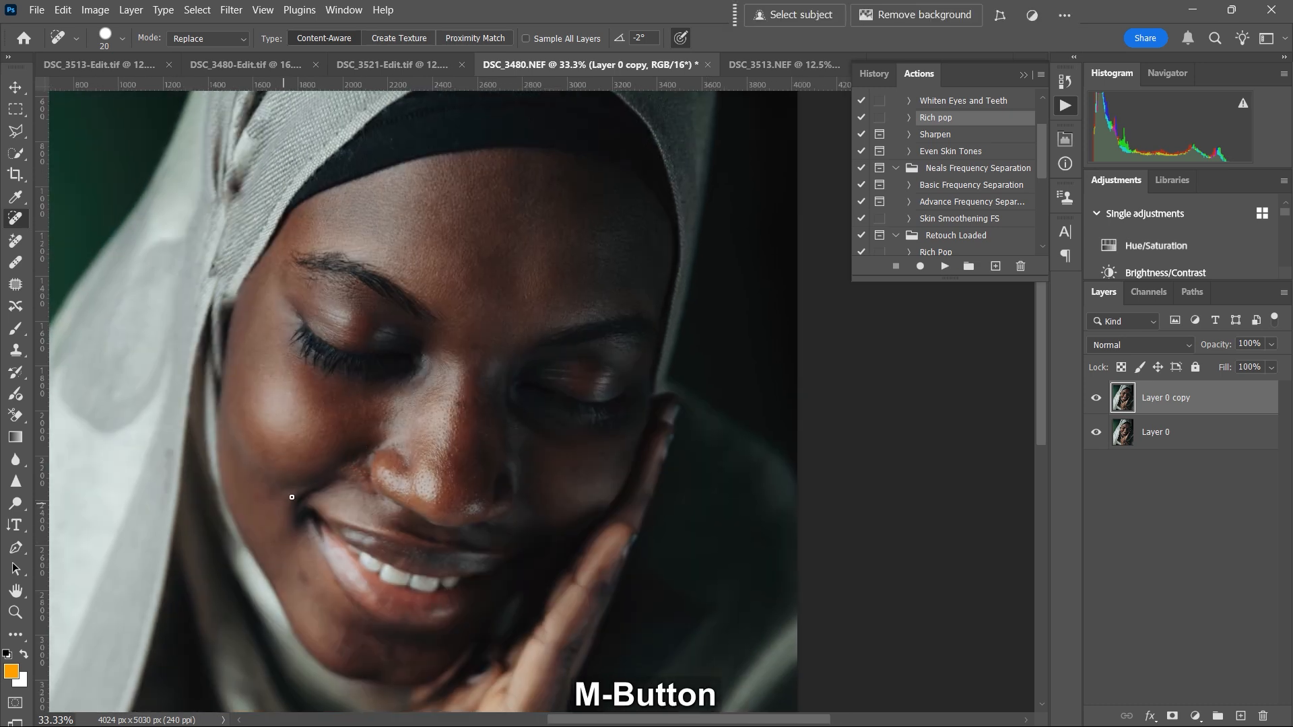
{"action": "left_click", "coordinate": [336, 654]}
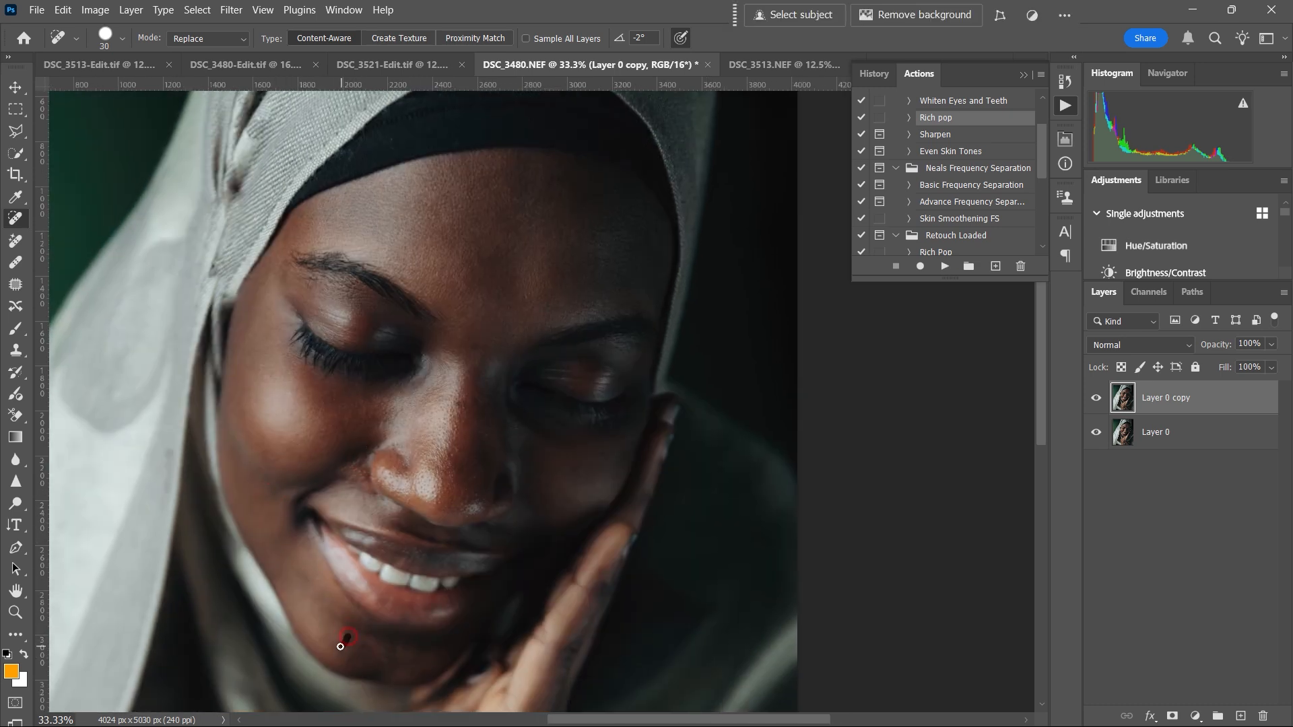
Step: Heal the remaining spots on the nose, under the eyes, along the jaw and chin, and on the upper forehead
{"action": "left_click", "coordinate": [577, 469]}
{"action": "key", "text": "["}
{"action": "left_click", "coordinate": [462, 402]}
{"action": "left_click_drag", "start_coordinate": [490, 393], "coordinate": [440, 468]}
{"action": "left_click", "coordinate": [443, 472]}
{"action": "left_click", "coordinate": [465, 490]}
{"action": "left_click", "coordinate": [382, 422]}
{"action": "left_click", "coordinate": [306, 578]}
{"action": "left_click", "coordinate": [345, 632]}
{"action": "left_click", "coordinate": [387, 647]}
{"action": "left_click", "coordinate": [360, 471]}
{"action": "key", "text": "]"}
{"action": "left_click", "coordinate": [523, 183]}
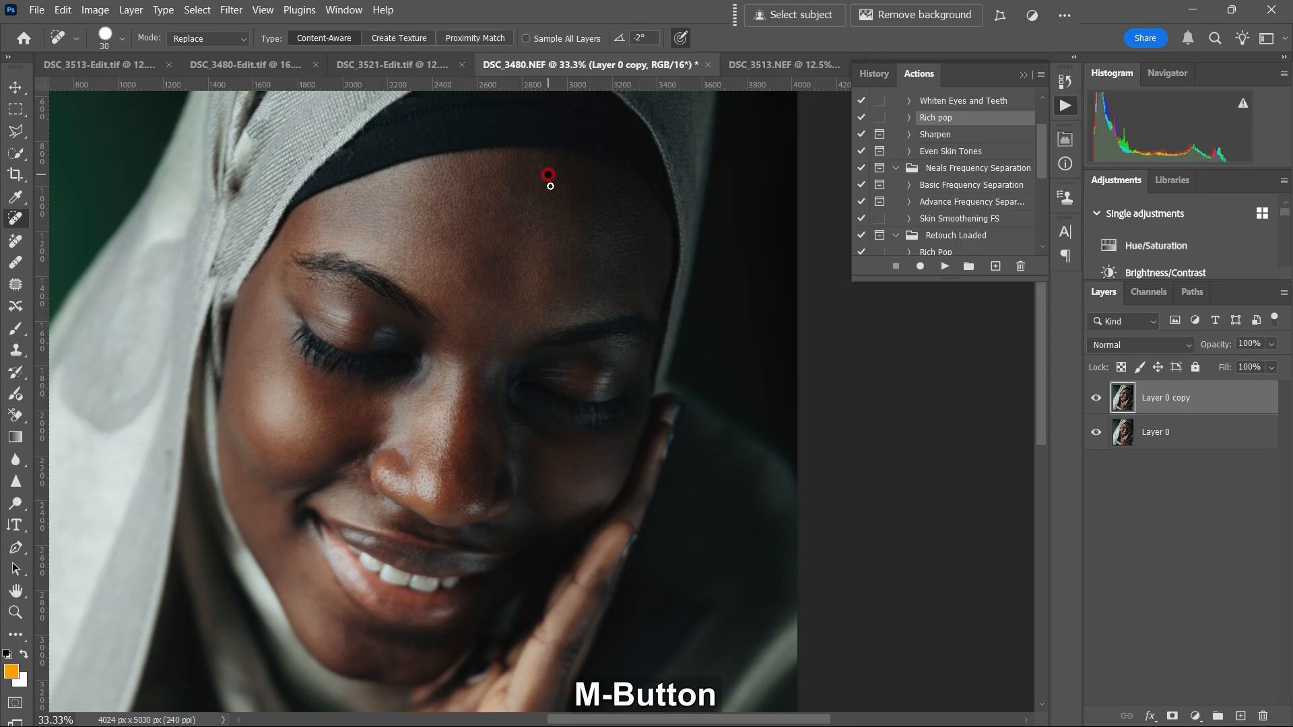
Step: Compare the portrait before and after cleanup by toggling the visibility of Layer 0 copy
{"action": "key", "text": "ctrl+minus"}
{"action": "key", "text": "ctrl+minus"}
{"action": "left_click", "coordinate": [1096, 398]}
{"action": "left_click", "coordinate": [1096, 398]}
{"action": "left_click", "coordinate": [1095, 402]}
{"action": "left_click", "coordinate": [1094, 402]}
{"action": "scroll", "coordinate": [763, 289], "scroll_direction": "down", "scroll_amount": 1}
Step: Run the Micro Dodge And Burn action from the Retouch Loaded set above Layer 0 copy
{"action": "left_click", "coordinate": [1029, 79]}
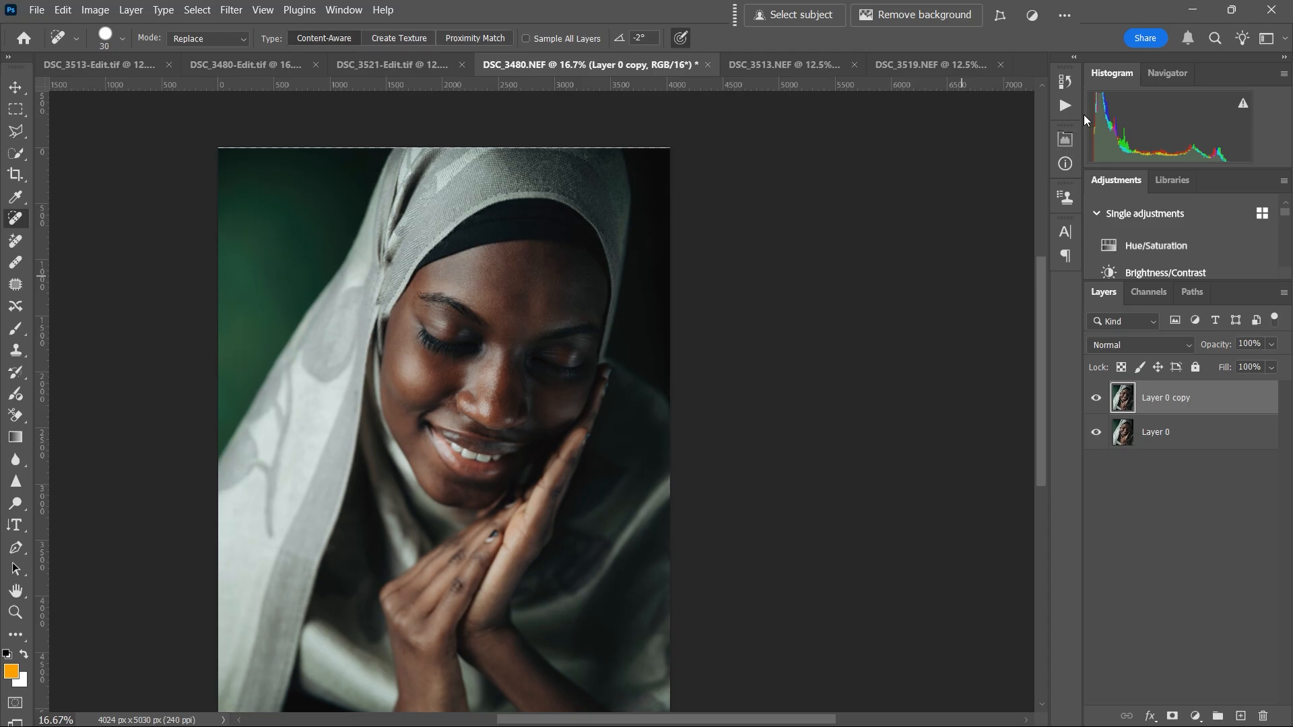
{"action": "left_click", "coordinate": [1066, 107]}
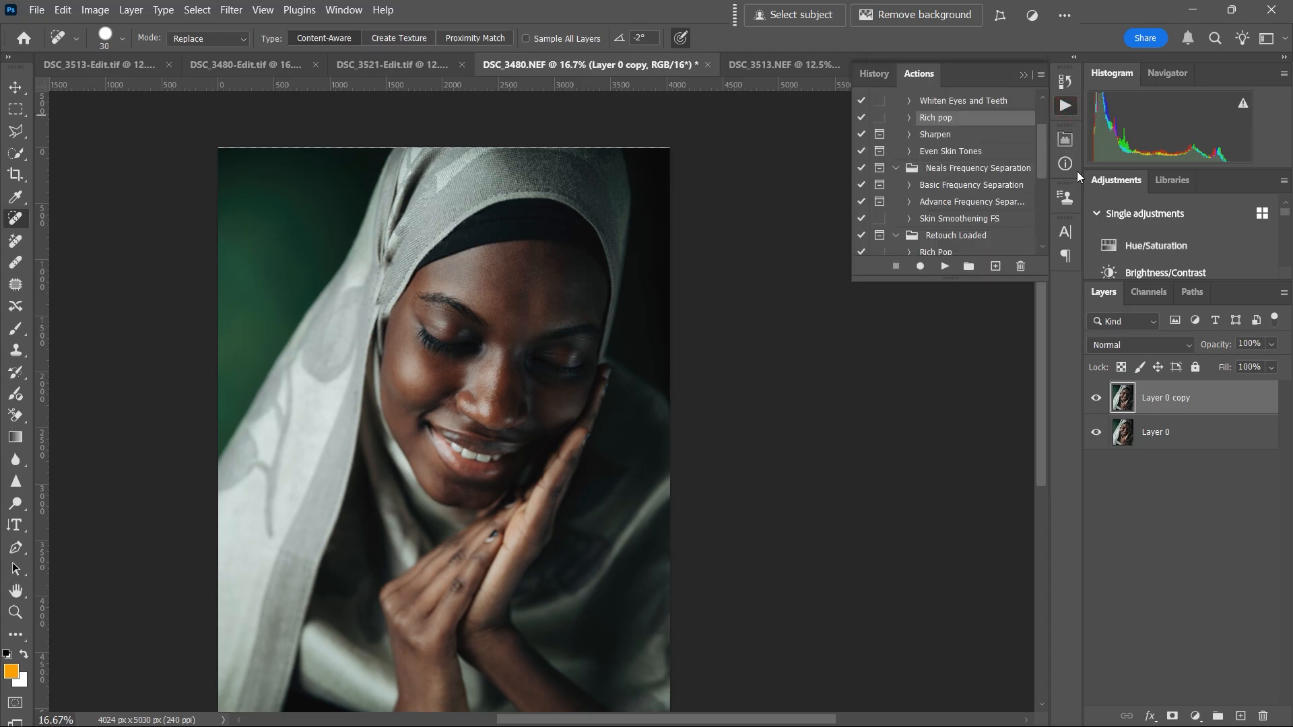
{"action": "scroll", "coordinate": [1036, 190], "scroll_direction": "down", "scroll_amount": 3}
{"action": "left_click", "coordinate": [943, 164]}
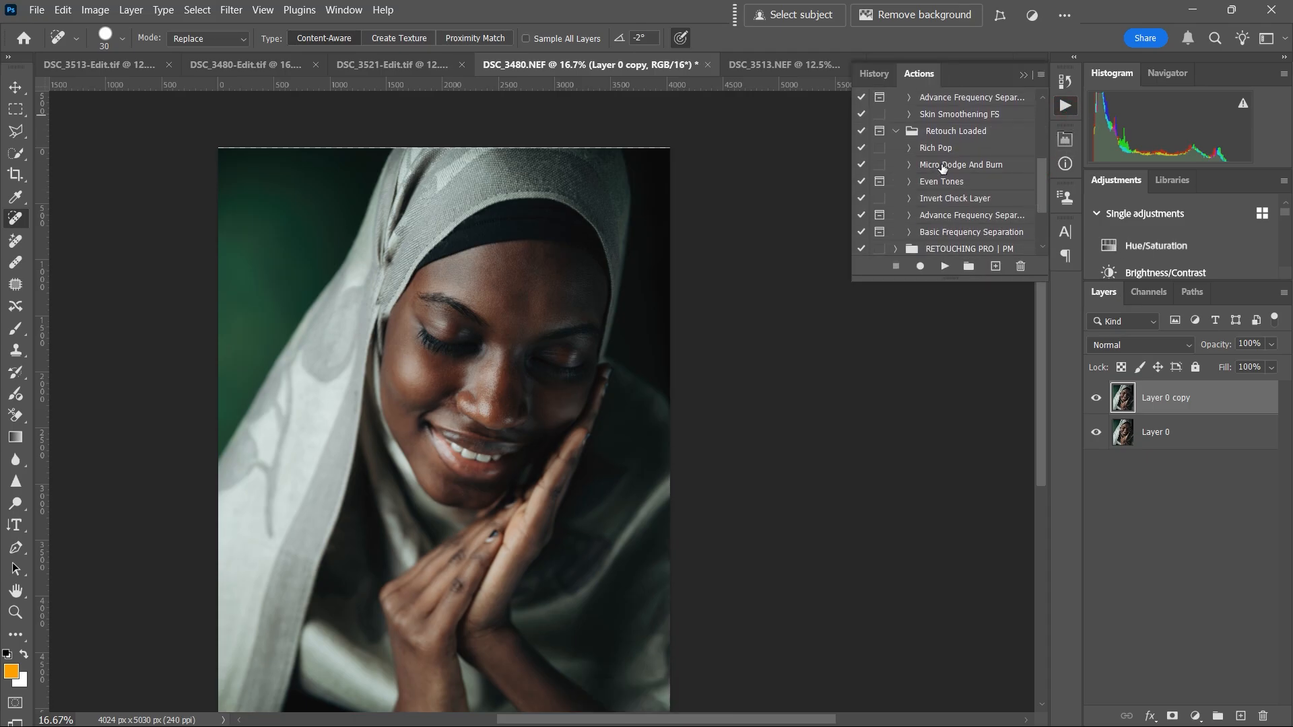
{"action": "left_click", "coordinate": [945, 266]}
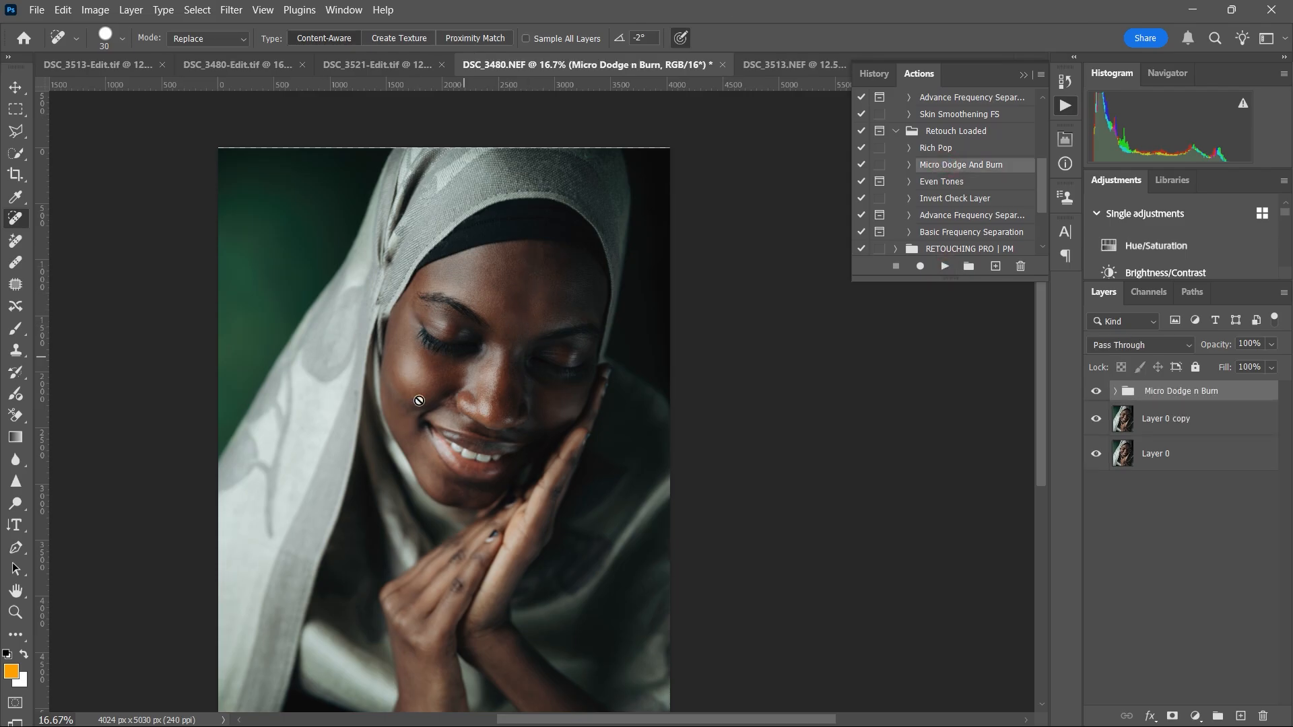
Step: Target the Dodge layer mask in the Micro Dodge n Burn group and set up the Brush with 50% opacity, 1% flow and size 175
{"action": "left_click", "coordinate": [1115, 391]}
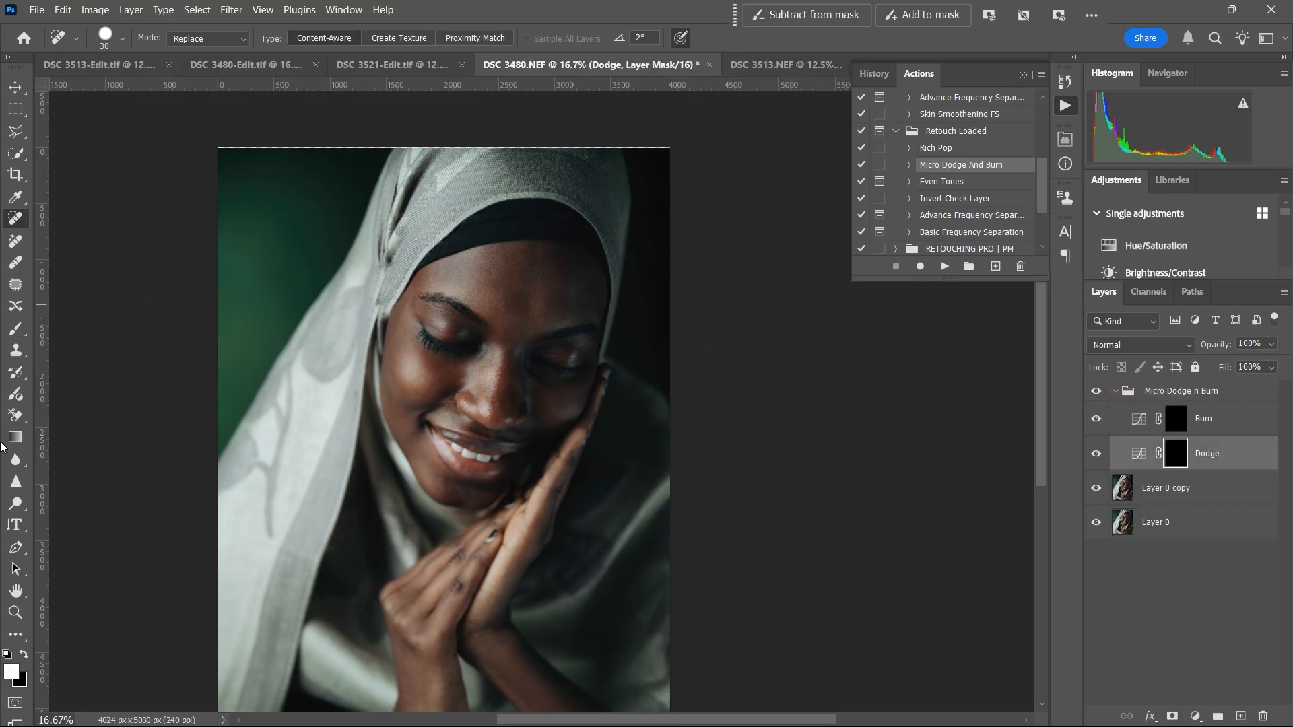
{"action": "left_click", "coordinate": [16, 329]}
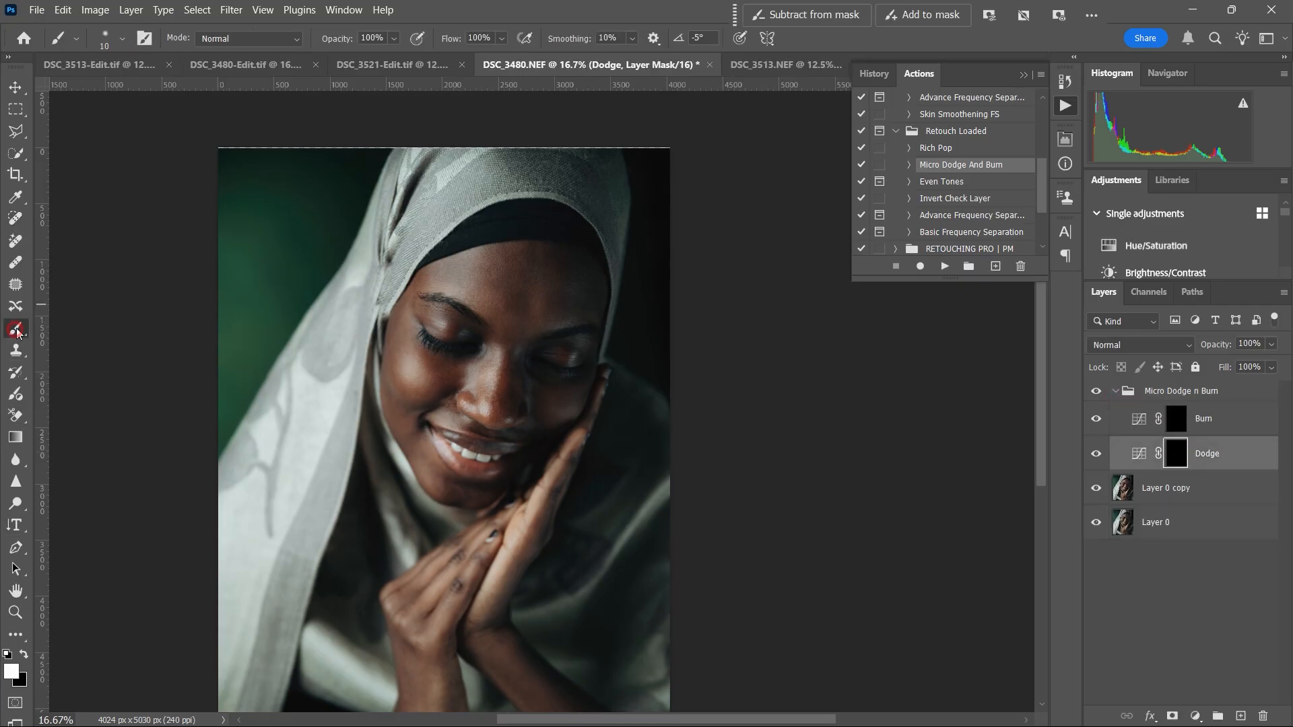
{"action": "left_click_drag", "start_coordinate": [344, 38], "coordinate": [304, 45]}
{"action": "left_click_drag", "start_coordinate": [451, 40], "coordinate": [323, 47]}
{"action": "key", "text": "bracketright"}
{"action": "key", "text": "bracketright"}
{"action": "key", "text": "bracketright"}
{"action": "key", "text": "bracketright"}
{"action": "key", "text": "bracketright"}
{"action": "key", "text": "bracketright"}
{"action": "key", "text": "bracketright"}
{"action": "key", "text": "bracketright"}
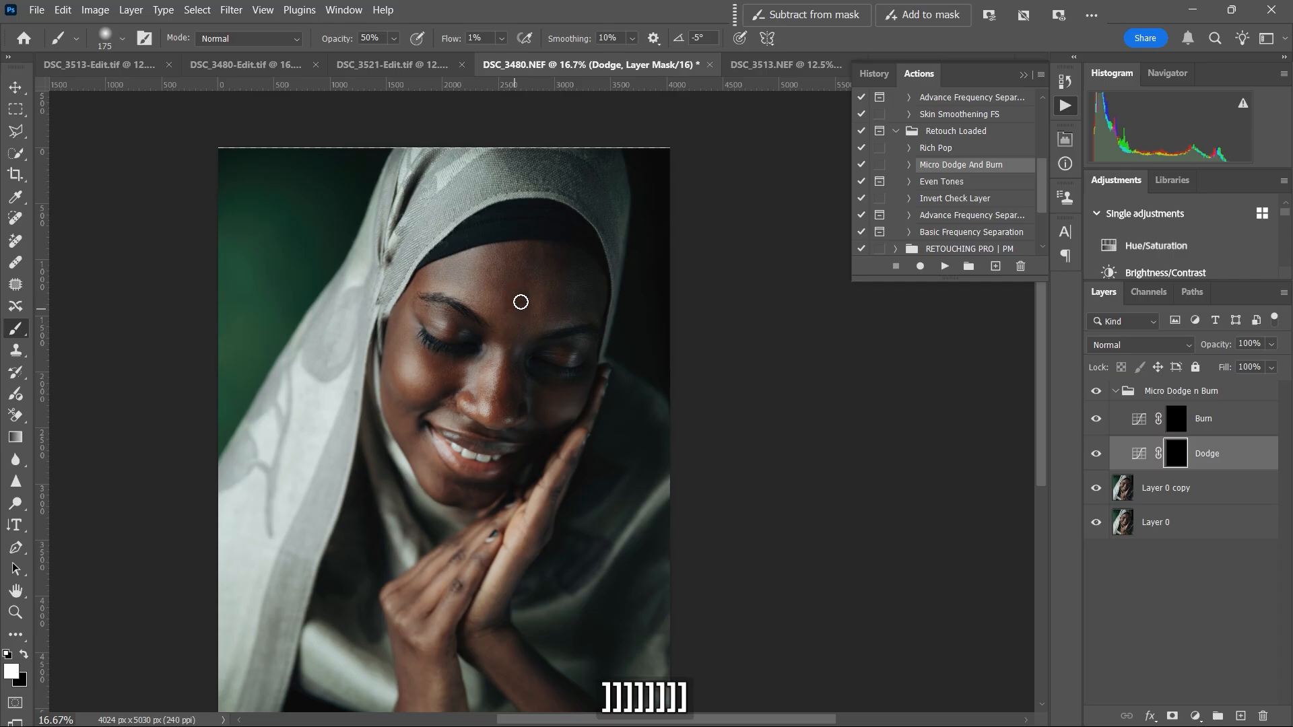
{"action": "middle_click", "coordinate": [513, 323]}
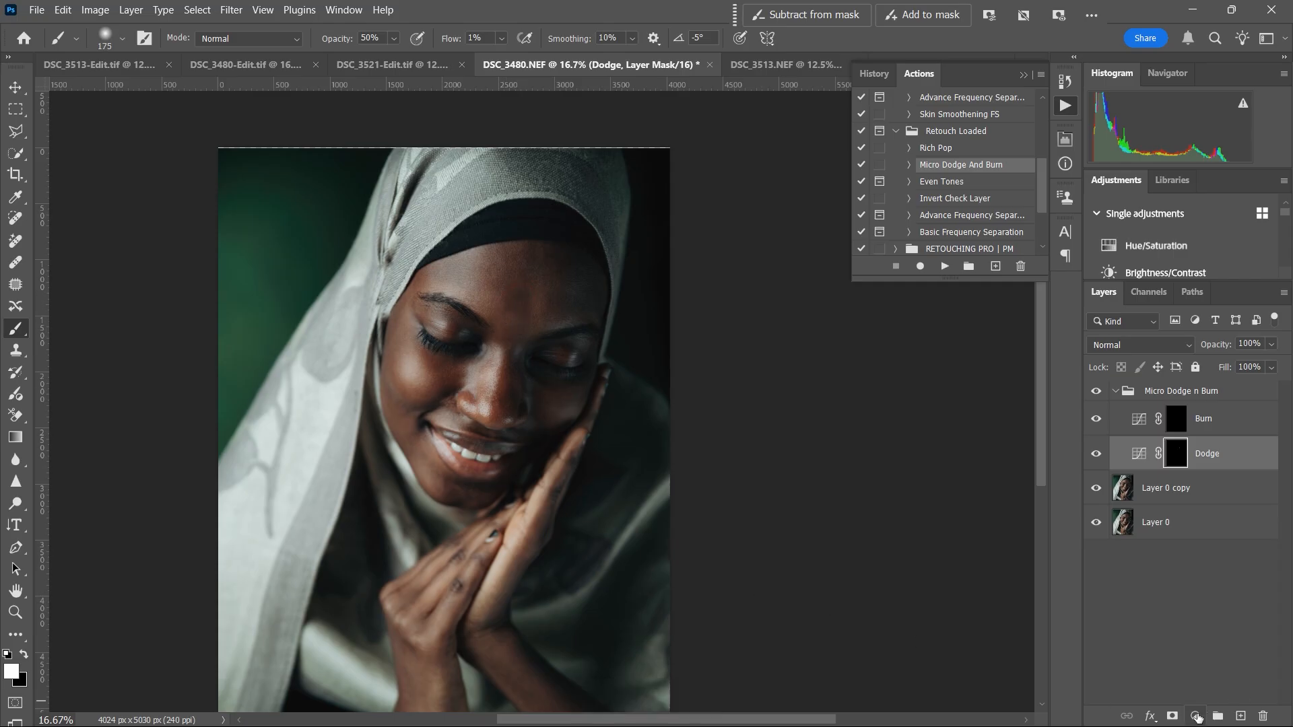
Step: Add a default Black & White adjustment layer above Burn in the Micro Dodge n Burn group and reduce the Dodge brush size to 80
{"action": "left_click", "coordinate": [1197, 719]}
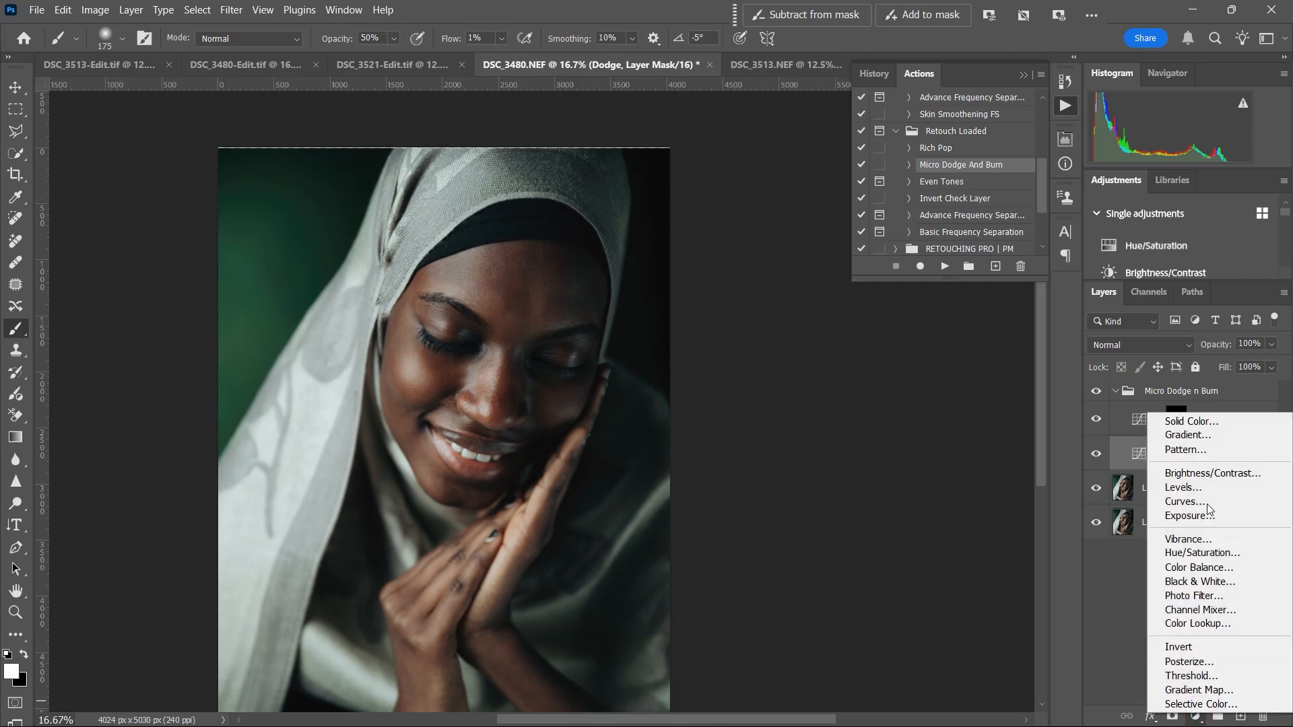
{"action": "left_click", "coordinate": [1203, 583]}
{"action": "key", "text": "bracketright"}
{"action": "key", "text": "bracketleft"}
{"action": "key", "text": "bracketleft"}
{"action": "key", "text": "bracketleft"}
{"action": "key", "text": "bracketleft"}
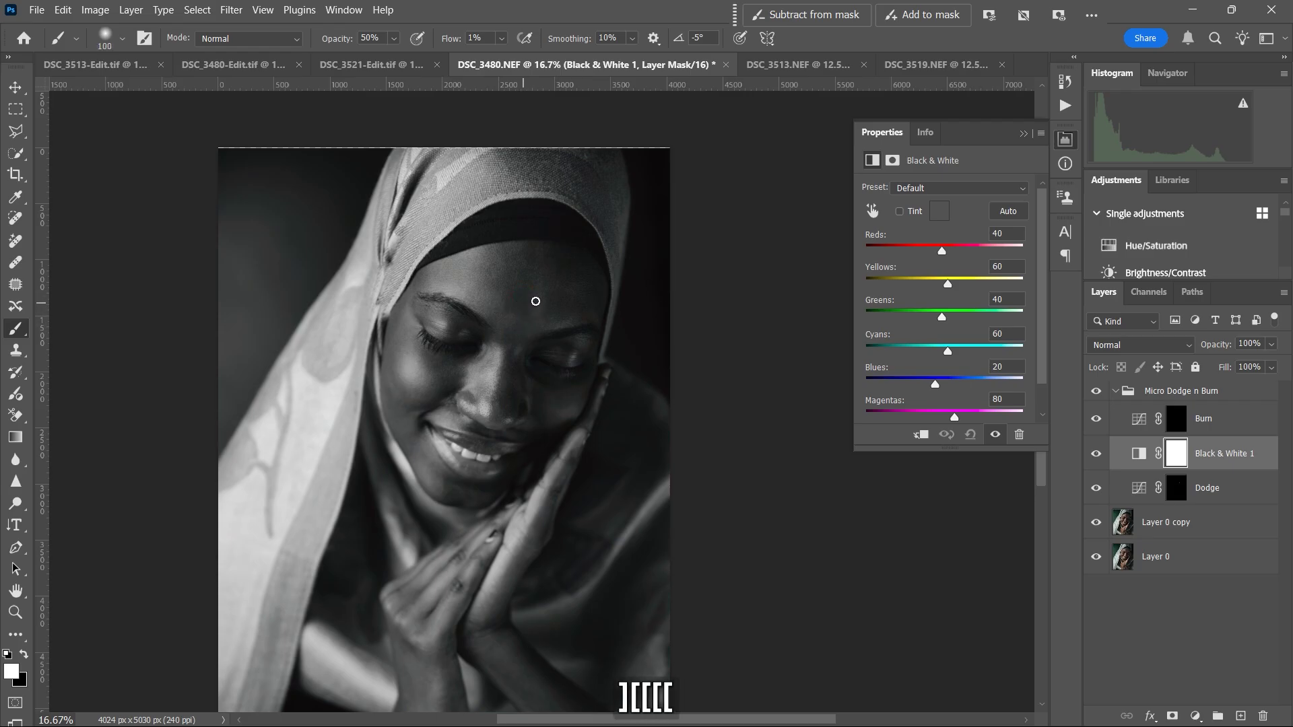
{"action": "key", "text": "bracketleft"}
{"action": "key", "text": "bracketleft"}
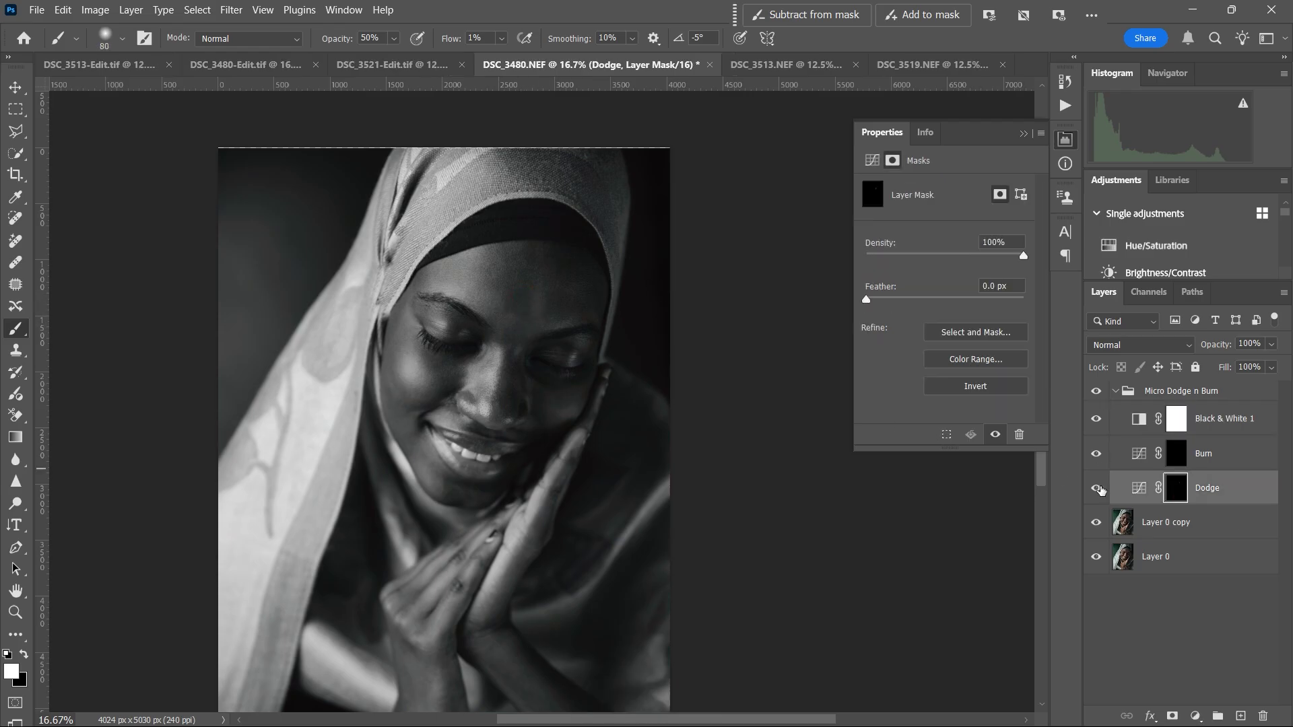
Step: Burn and dodge uneven patches on the face with small Brush strokes on the Burn and Dodge masks
{"action": "key", "text": "bracketright"}
{"action": "left_click", "coordinate": [1203, 454]}
{"action": "key", "text": "bracketright"}
{"action": "key", "text": "bracketright"}
{"action": "key", "text": "bracketright"}
{"action": "key", "text": "bracketright"}
{"action": "key", "text": "alt+bracketleft"}
{"action": "key", "text": "bracketleft"}
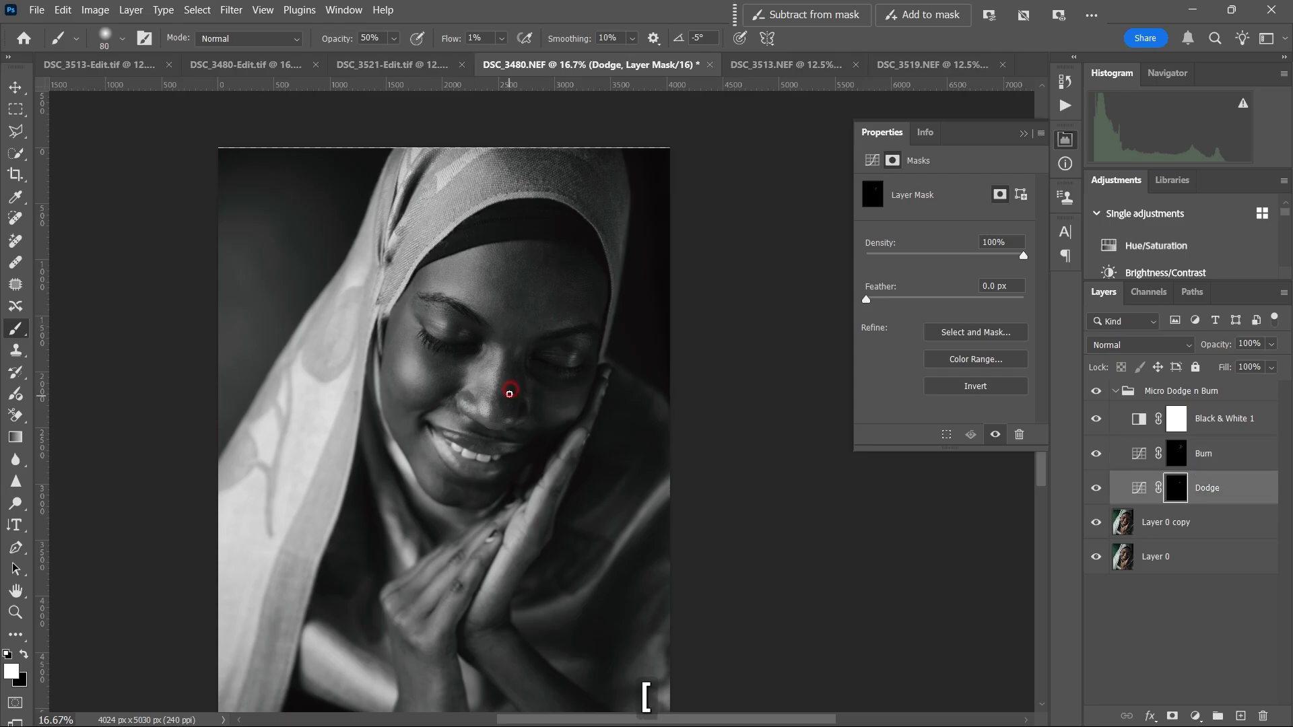
Step: Dodge the centre of the forehead, and target the Burn mask with a smaller brush for the side of the forehead
{"action": "key", "text": "bracketright"}
{"action": "left_click_drag", "start_coordinate": [523, 249], "coordinate": [511, 271]}
{"action": "key", "text": "alt+bracketright"}
{"action": "key", "text": "bracketleft"}
{"action": "key", "text": "bracketleft"}
{"action": "key", "text": "bracketleft"}
{"action": "key", "text": "bracketleft"}
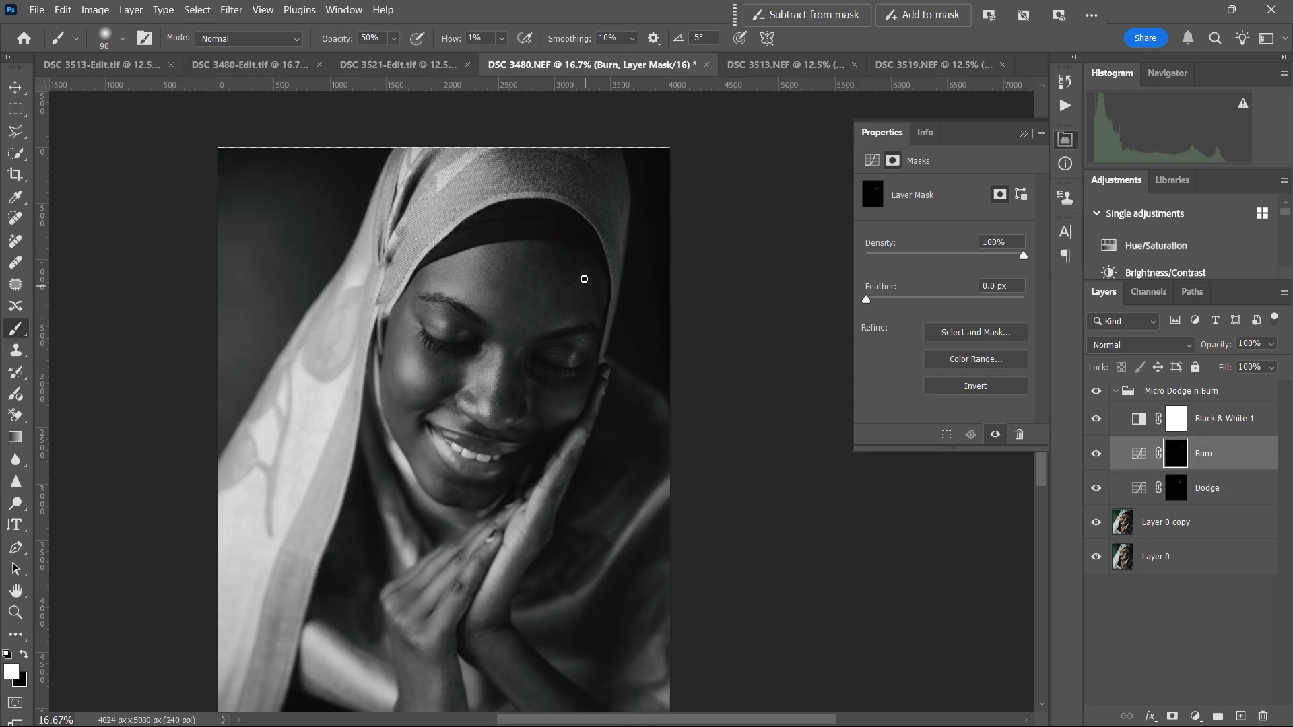
Step: Dodge the cheek and the skin beside the mouth on the Dodge mask, and burn uneven spots on the Burn mask
{"action": "key", "text": "ctrl+equal"}
{"action": "key", "text": "alt+bracketleft"}
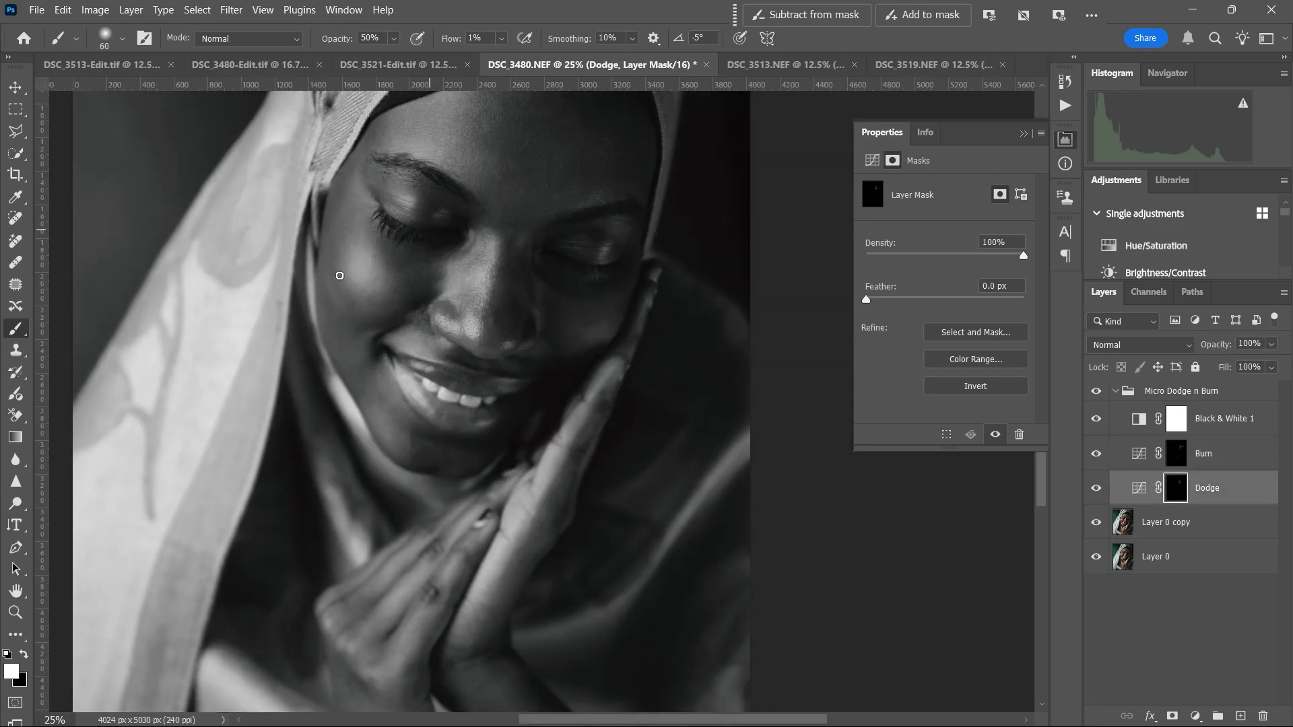
{"action": "key", "text": "bracketright"}
{"action": "left_click_drag", "start_coordinate": [380, 394], "coordinate": [407, 433]}
{"action": "key", "text": "alt+bracketright"}
{"action": "key", "text": "bracketleft"}
{"action": "key", "text": "bracketleft"}
{"action": "key", "text": "bracketleft"}
{"action": "key", "text": "bracketright"}
{"action": "key", "text": "bracketright"}
{"action": "key", "text": "bracketright"}
{"action": "key", "text": "alt+bracketleft"}
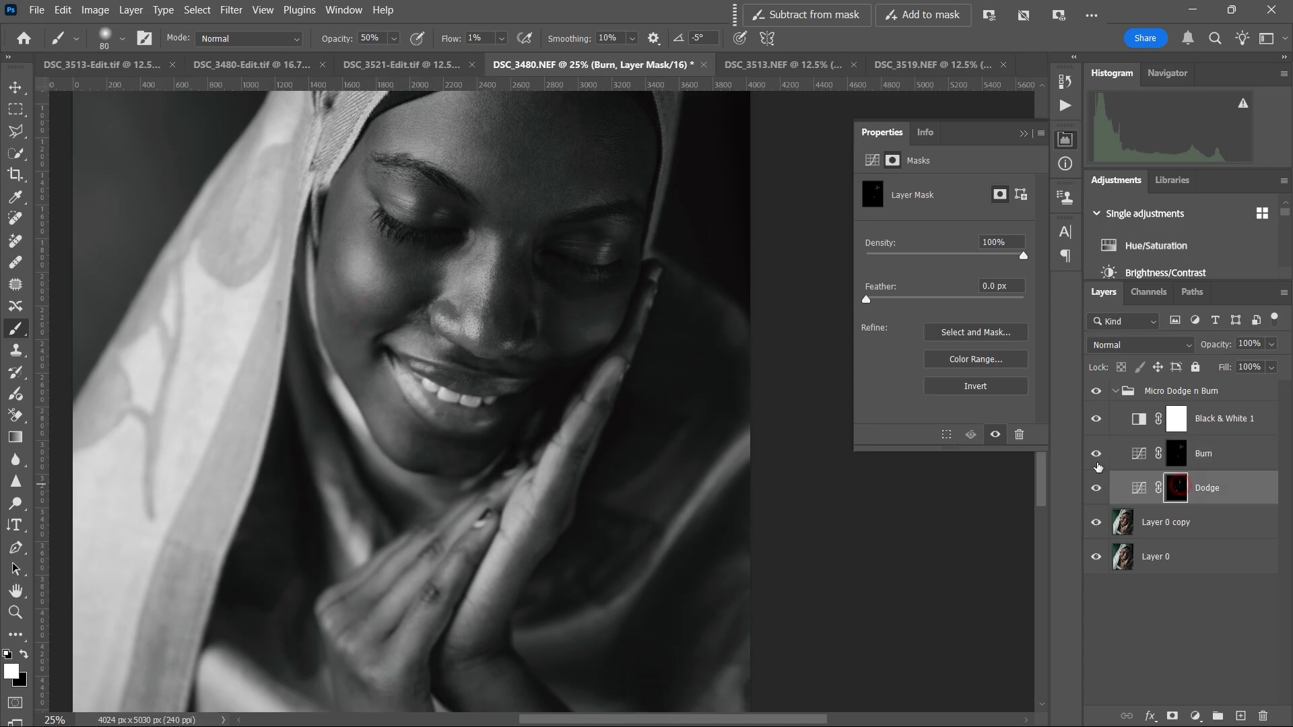
Step: Dodge the shadows under the eye and along the smile line with brush sizes of 60 to 80
{"action": "key", "text": "bracketleft"}
{"action": "key", "text": "bracketright"}
{"action": "key", "text": "bracketright"}
{"action": "key", "text": "bracketright"}
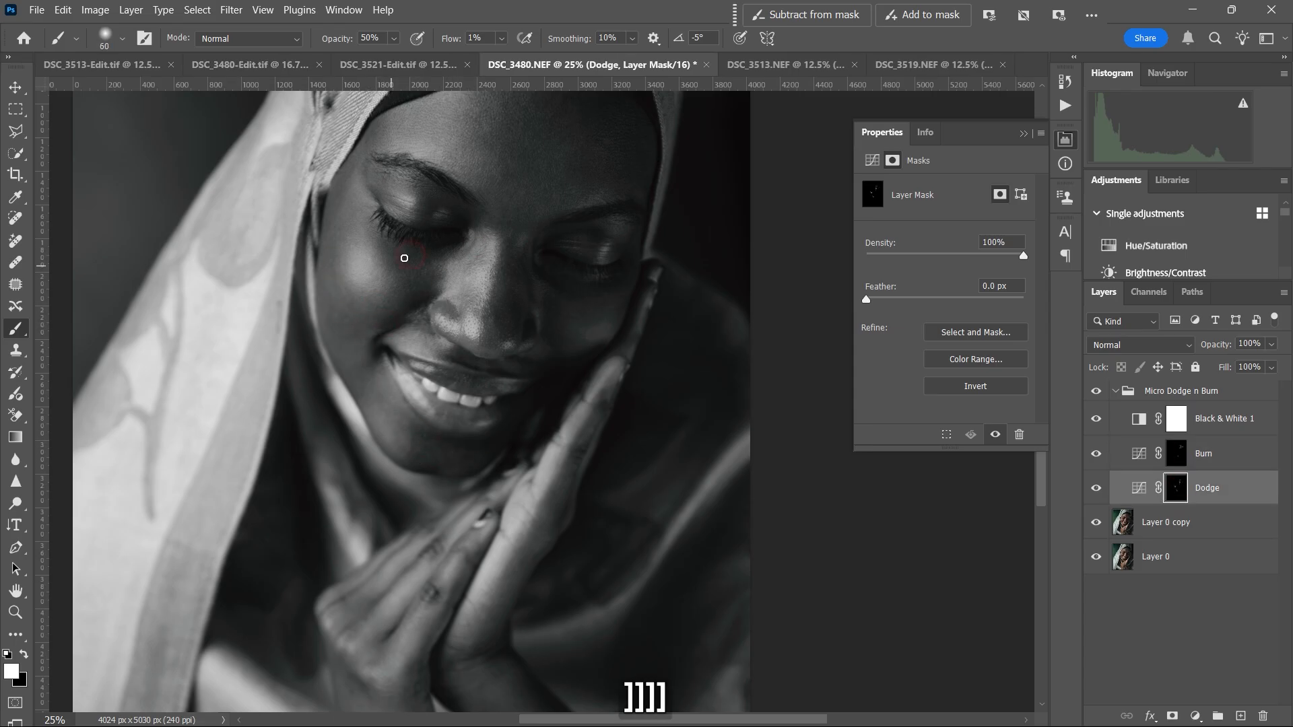
{"action": "key", "text": "bracketleft"}
{"action": "key", "text": "bracketleft"}
{"action": "key", "text": "bracketleft"}
{"action": "key", "text": "bracketleft"}
{"action": "key", "text": "bracketright"}
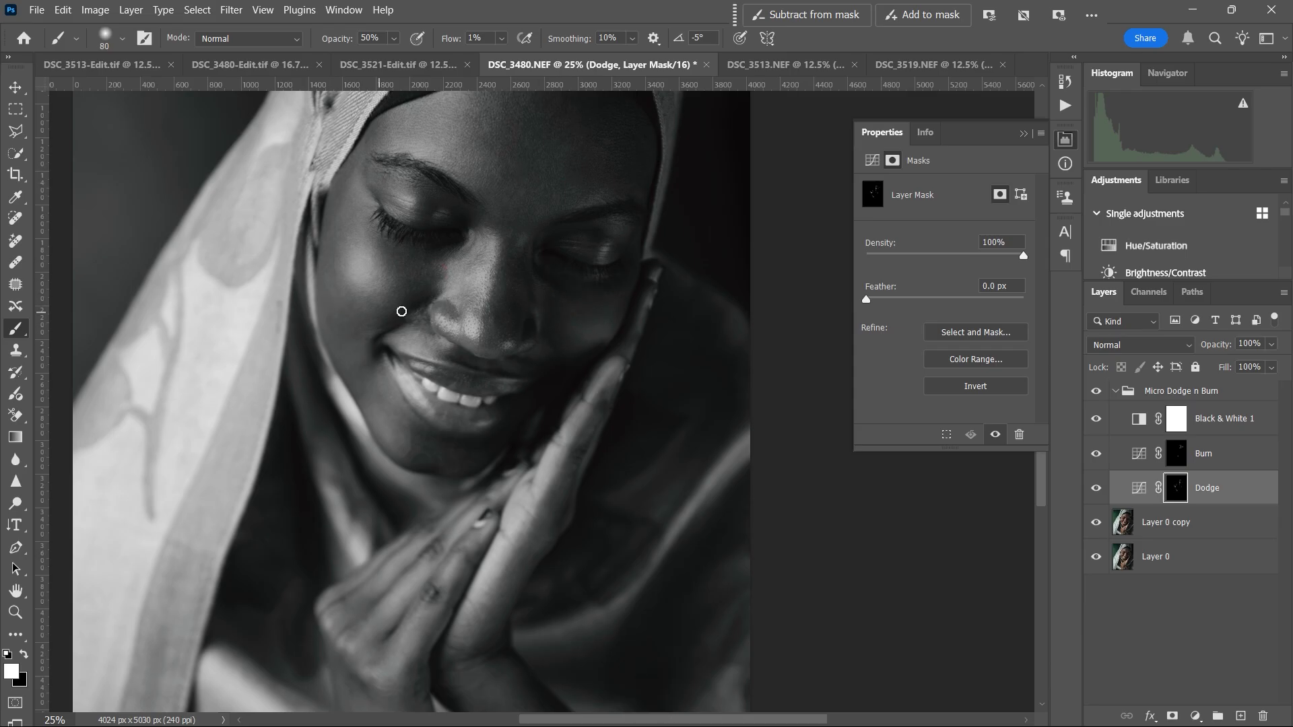
Step: Hide the Black & White 1 check layer and refine the dodge and burn on the face in colour
{"action": "key", "text": "bracketleft"}
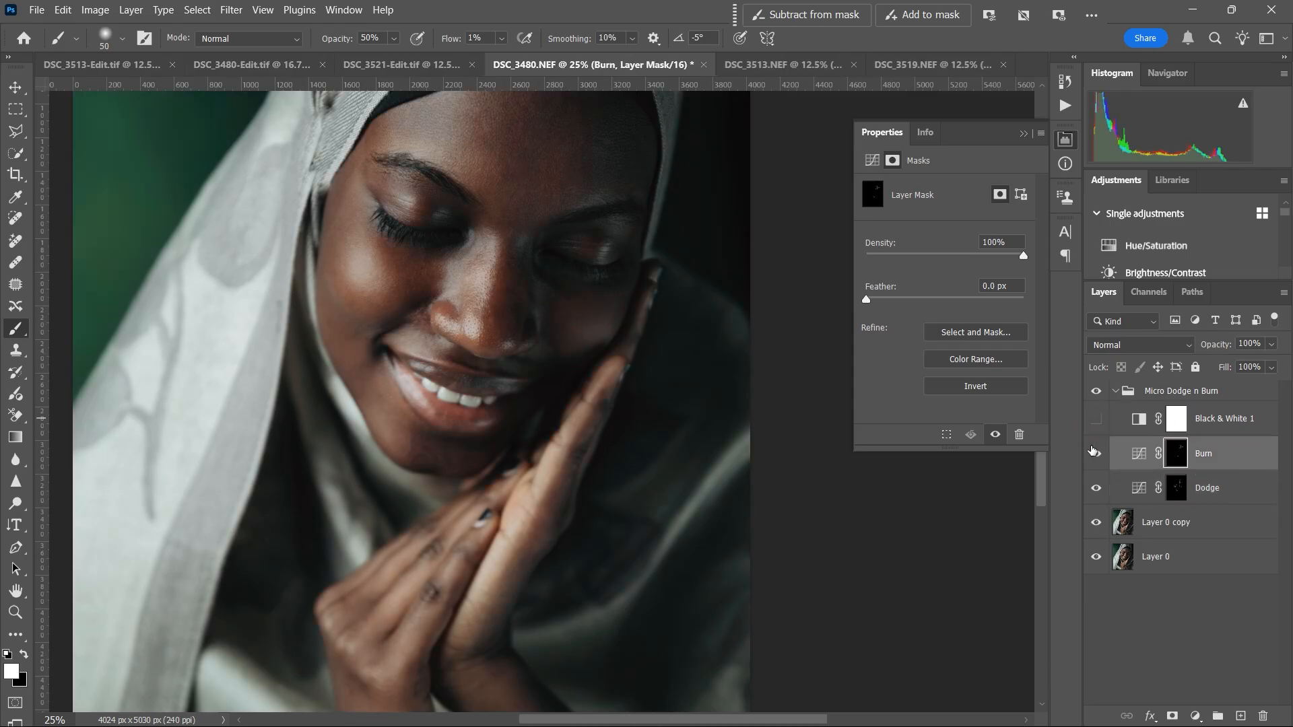
{"action": "key", "text": "ctrl+minus"}
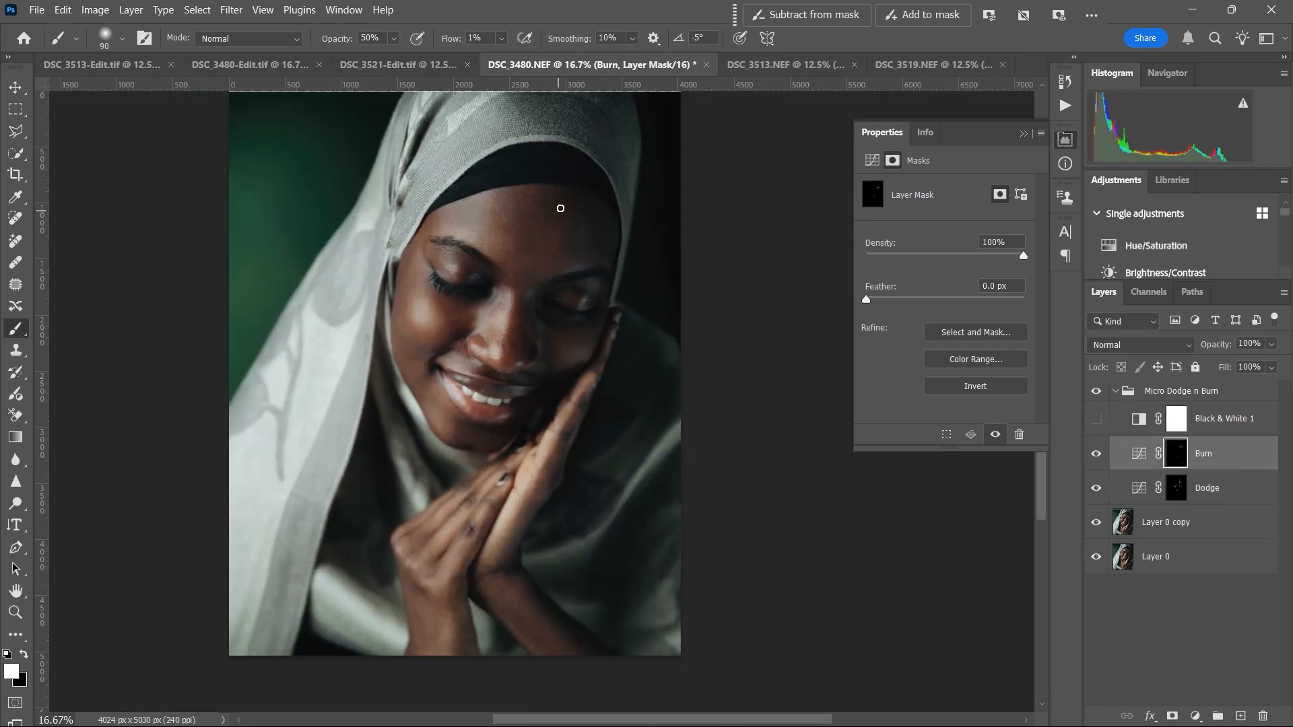
{"action": "key", "text": "alt+bracketleft"}
Step: Collapse the Micro Dodge n Burn group and patch the blemish on the chin on Layer 0 copy
{"action": "left_click", "coordinate": [1116, 391]}
{"action": "left_click", "coordinate": [1165, 419]}
{"action": "key", "text": "ctrl+plus"}
{"action": "left_click_drag", "start_coordinate": [416, 437], "coordinate": [410, 451]}
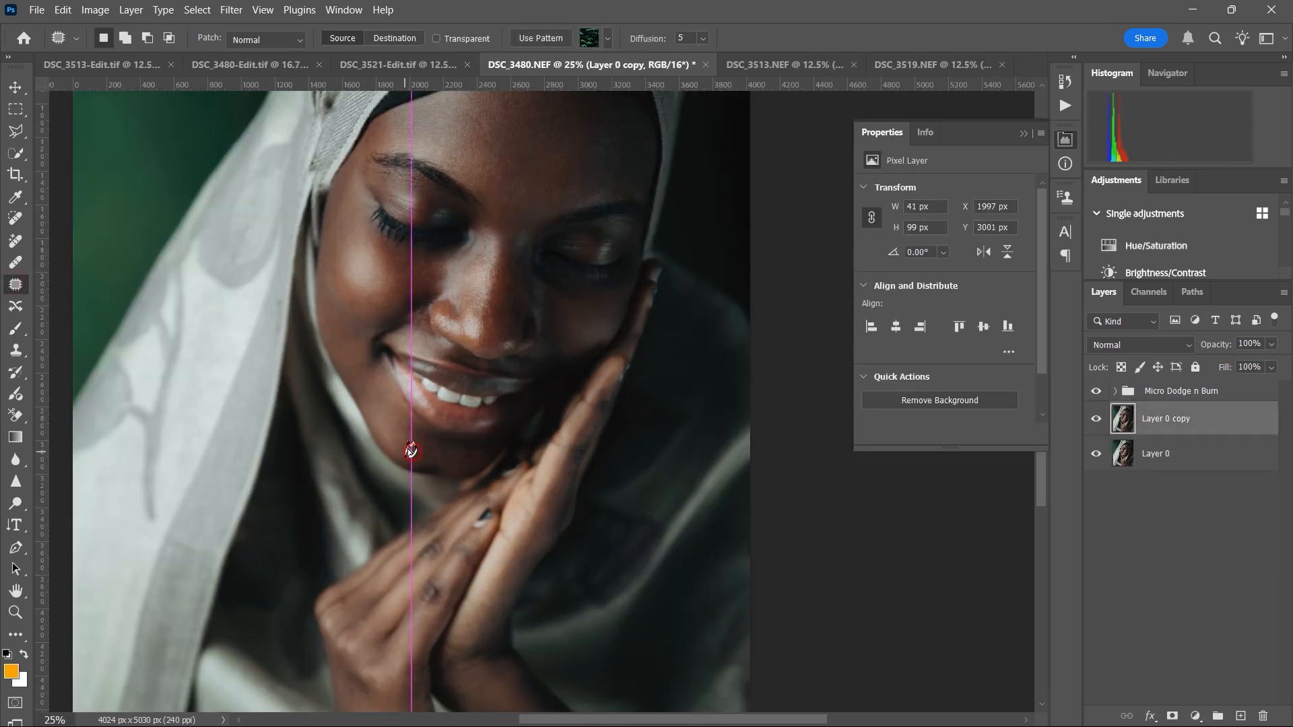
{"action": "left_click", "coordinate": [417, 441]}
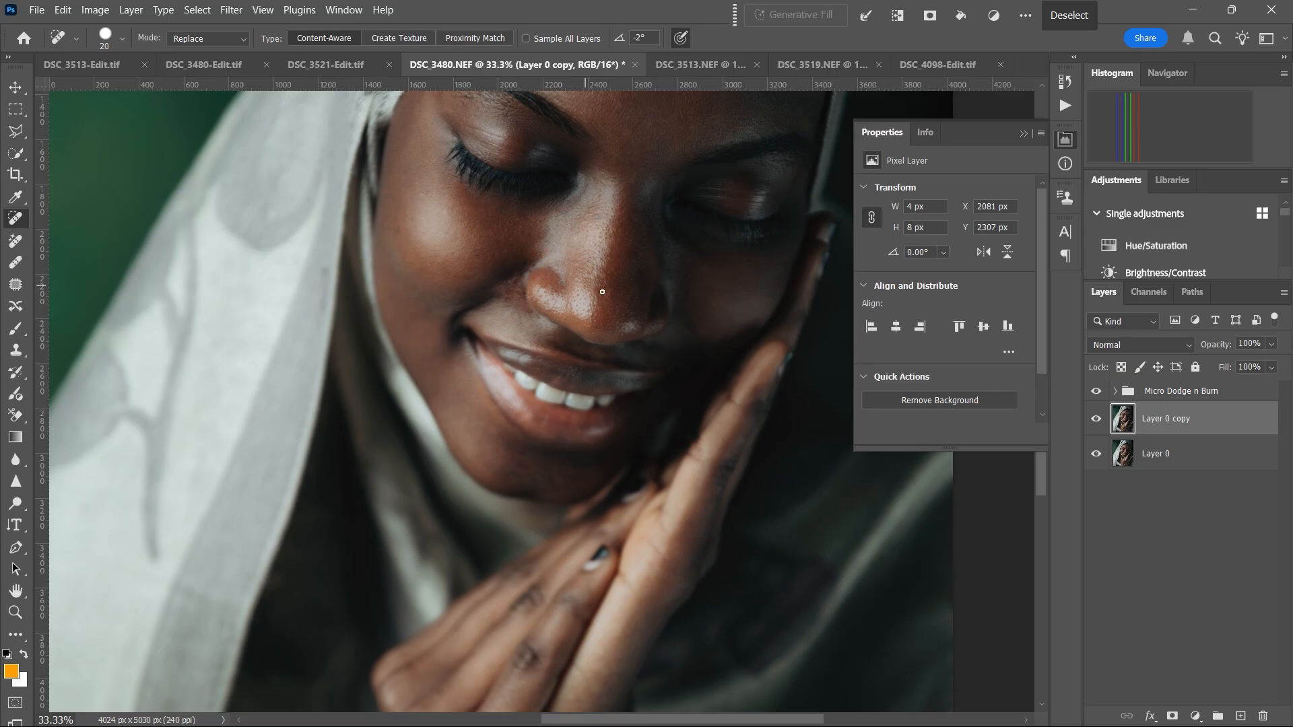
Step: Stamp all visible layers into a new layer above the Micro Dodge n Burn group
{"action": "left_click", "coordinate": [1023, 133]}
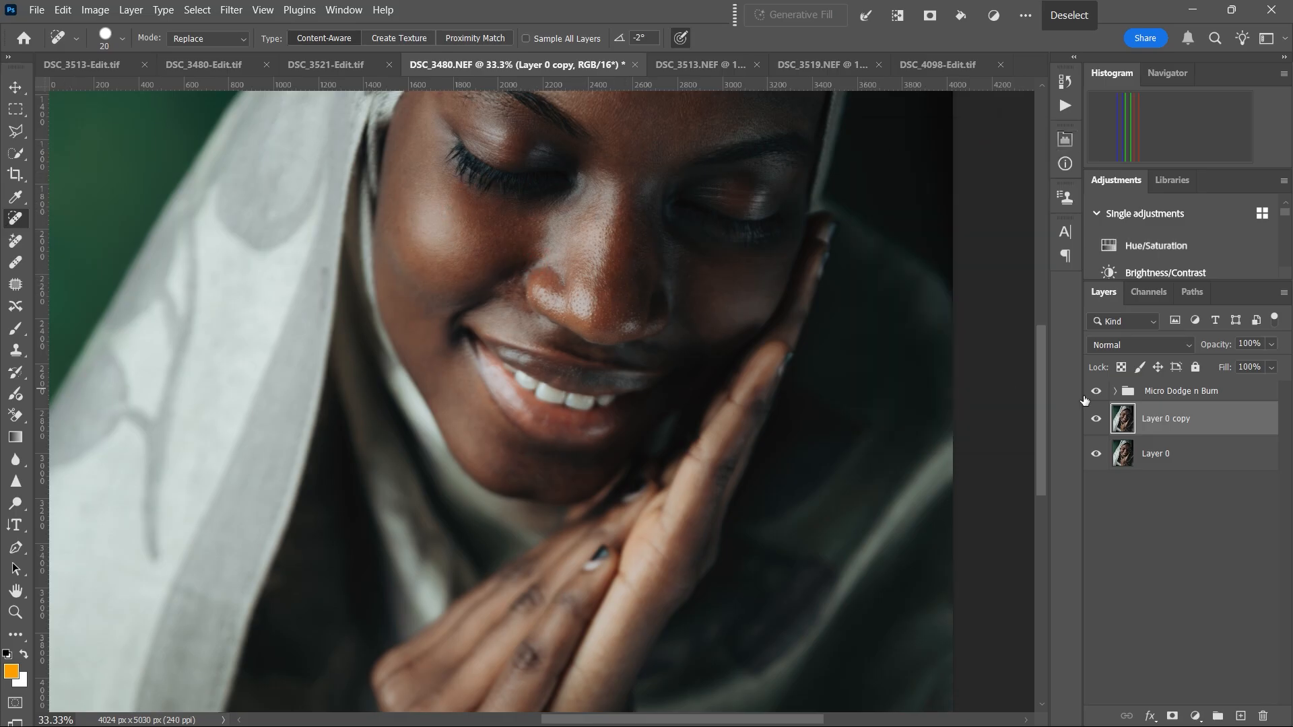
{"action": "left_click", "coordinate": [1142, 398]}
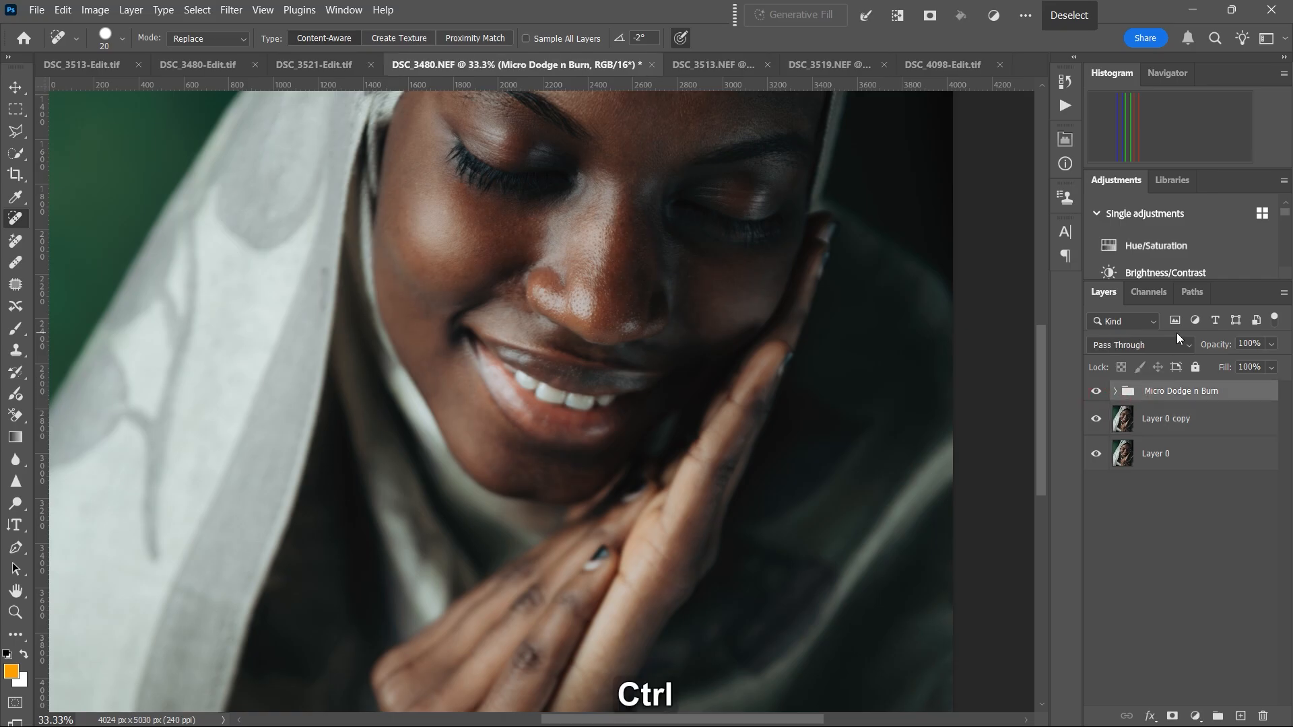
{"action": "key", "text": "ctrl+shift+alt+e"}
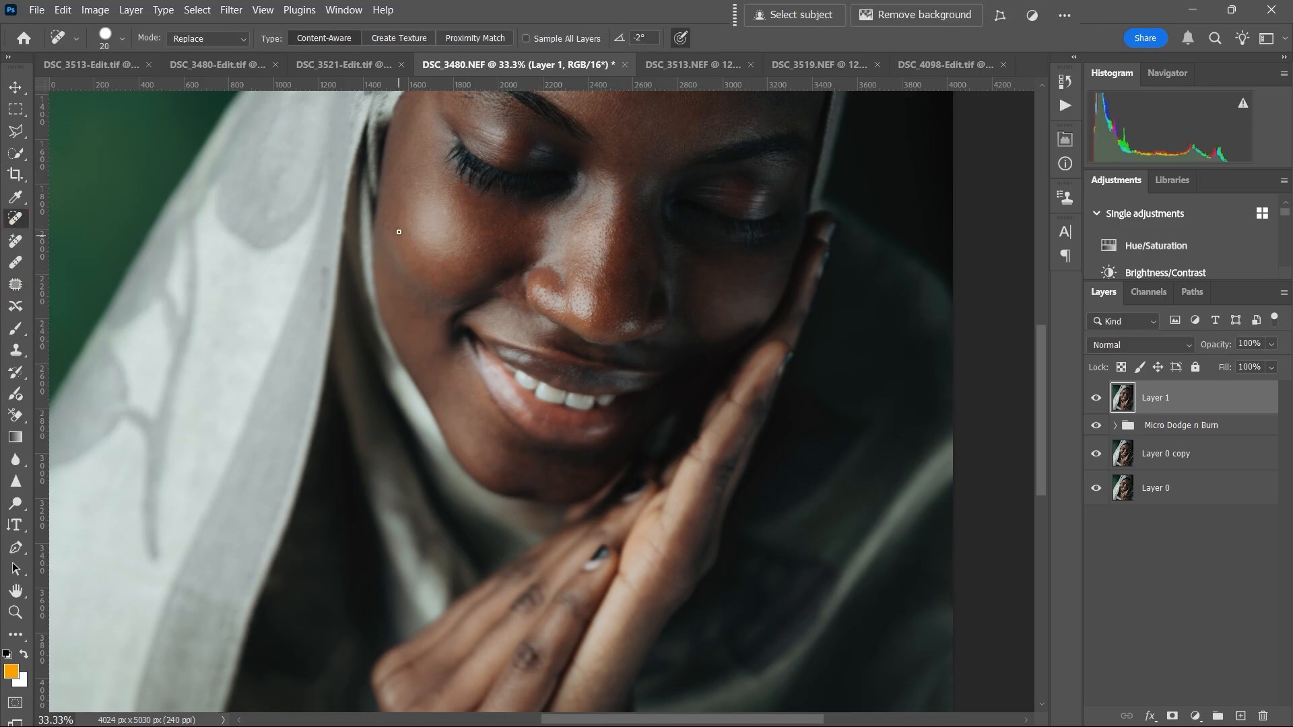
Step: Remove small blemishes on the forehead of Layer 1 with the Spot Healing Brush at size 20
{"action": "left_click_drag", "start_coordinate": [464, 103], "coordinate": [387, 248]}
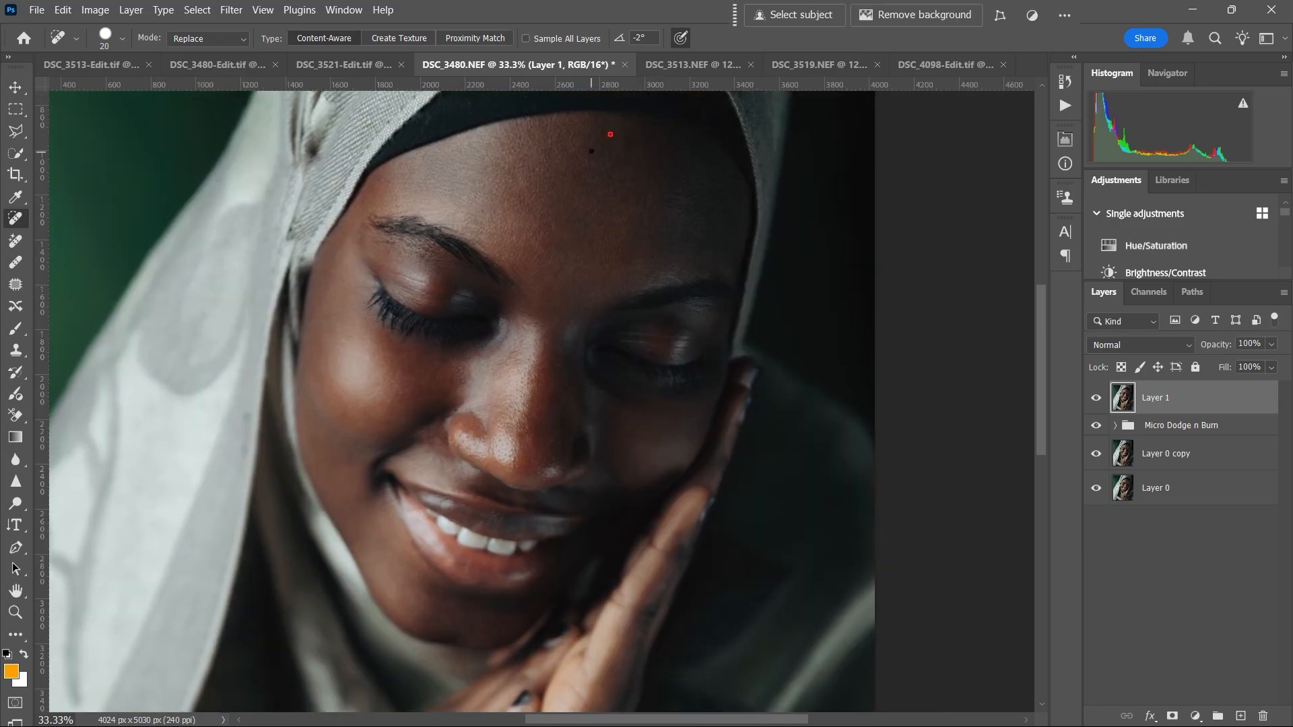
{"action": "key", "text": "ctrl+minus"}
{"action": "key", "text": "ctrl+minus"}
{"action": "key", "text": "ctrl+minus"}
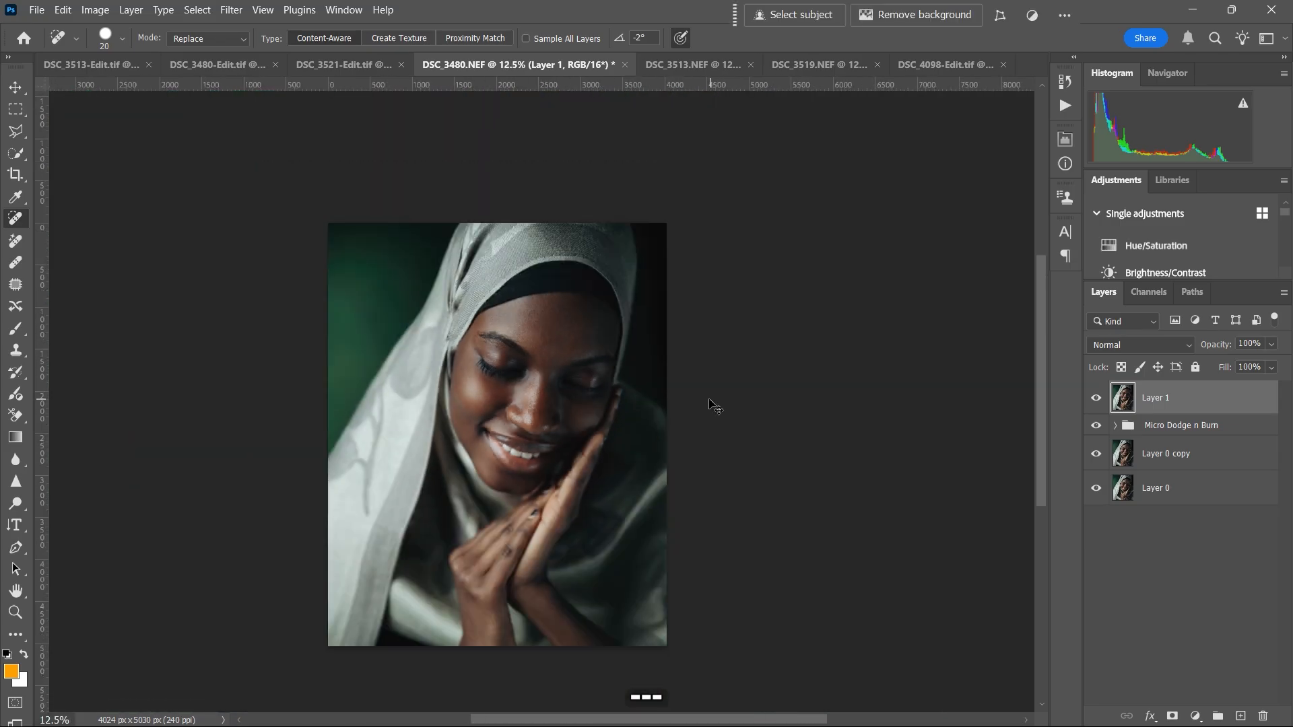
{"action": "key", "text": "ctrl+equal"}
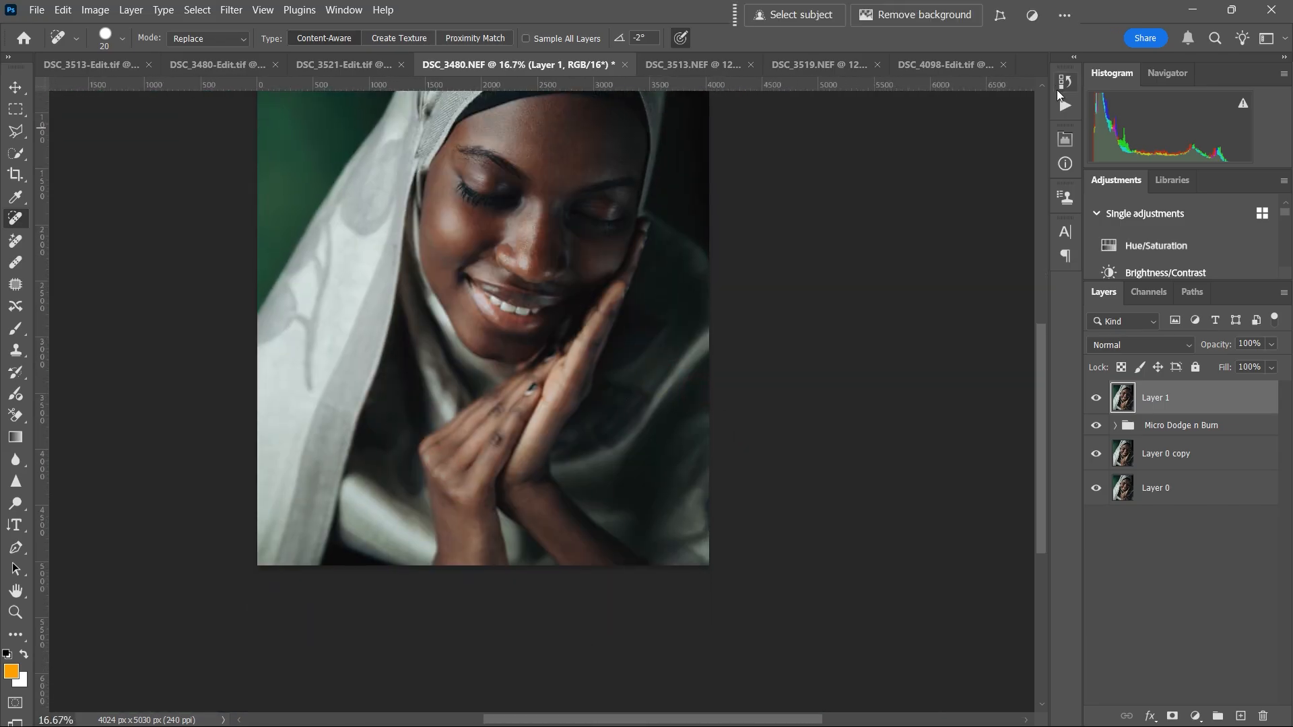
Step: Run the Advance Frequency Separation action from the Neals Frequency Separation set above Layer 1
{"action": "left_click", "coordinate": [1061, 106]}
{"action": "left_click_drag", "start_coordinate": [1042, 172], "coordinate": [1040, 188]}
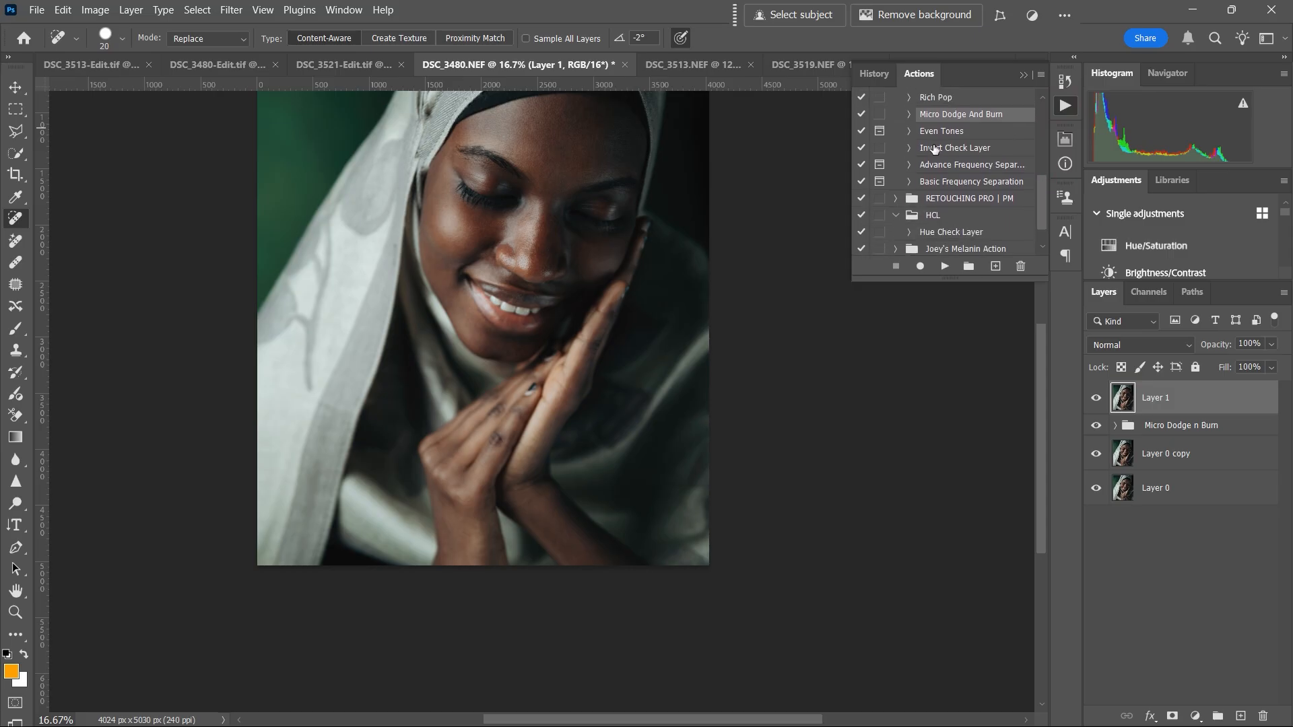
{"action": "left_click", "coordinate": [964, 169]}
{"action": "mouse_move", "coordinate": [1044, 196]}
{"action": "left_mouse_down"}
{"action": "mouse_move", "coordinate": [1048, 152]}
{"action": "mouse_move", "coordinate": [1041, 164]}
{"action": "left_mouse_up"}
{"action": "left_click", "coordinate": [968, 160]}
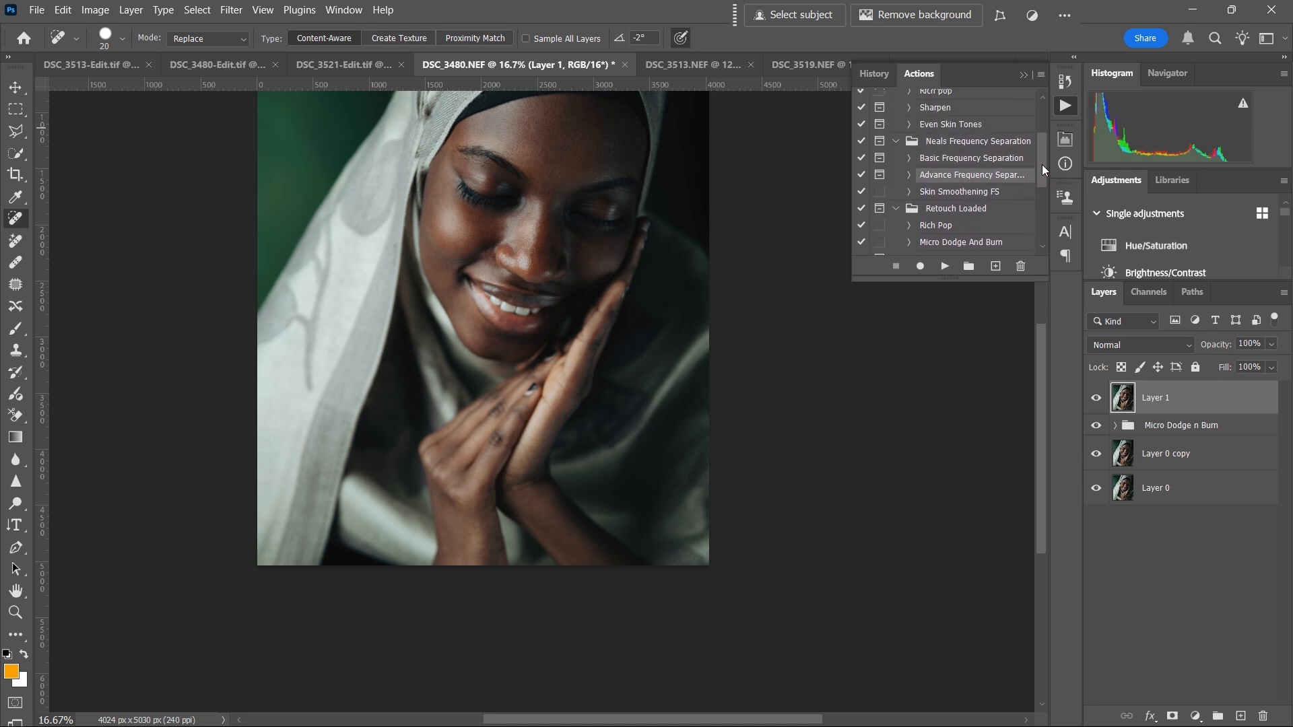
{"action": "left_click", "coordinate": [944, 266]}
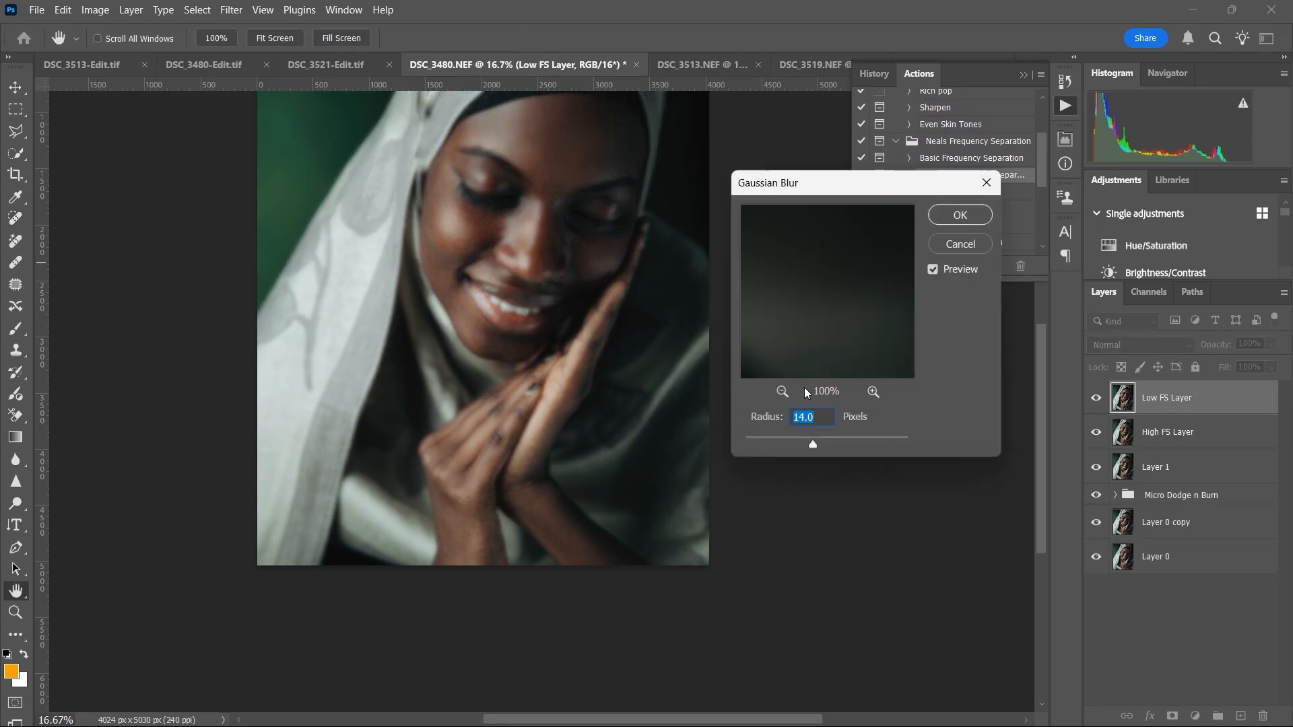
Step: Apply the Gaussian Blur to the Low FS Layer with a radius of about 5 pixels
{"action": "left_click_drag", "start_coordinate": [795, 441], "coordinate": [792, 442]}
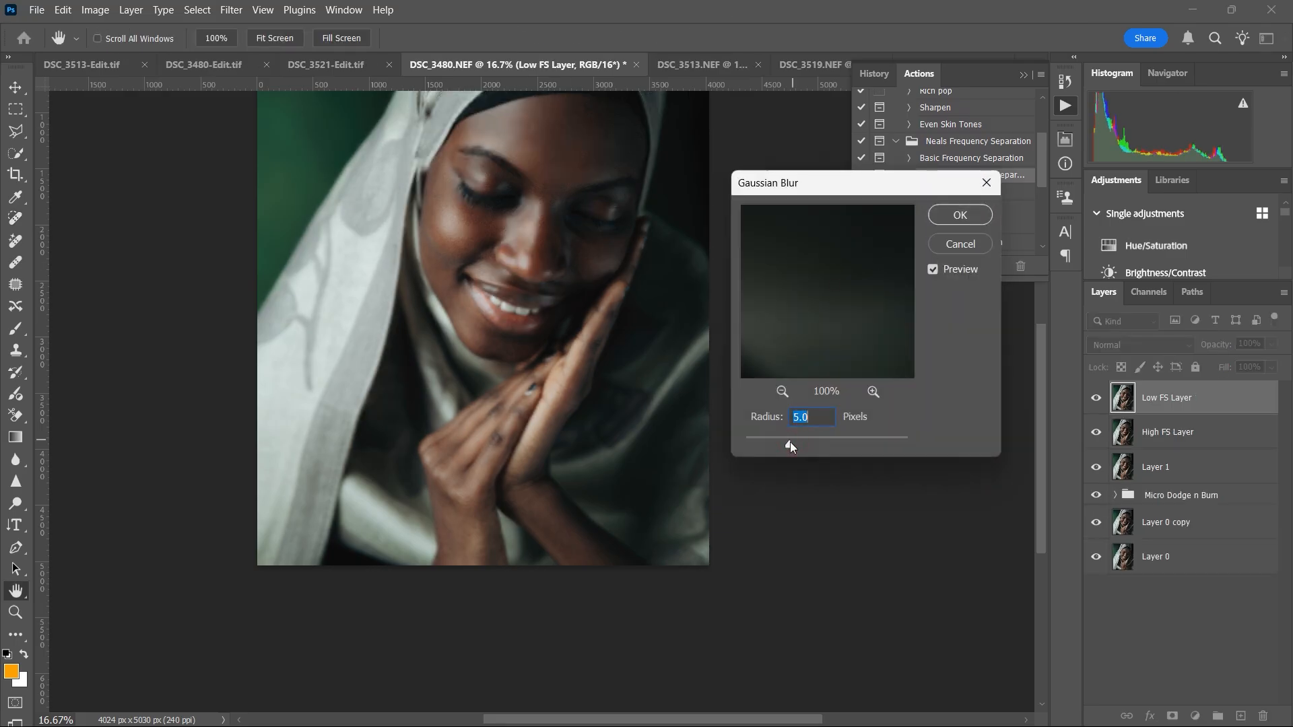
{"action": "left_click_drag", "start_coordinate": [790, 444], "coordinate": [789, 444]}
{"action": "left_click", "coordinate": [970, 216]}
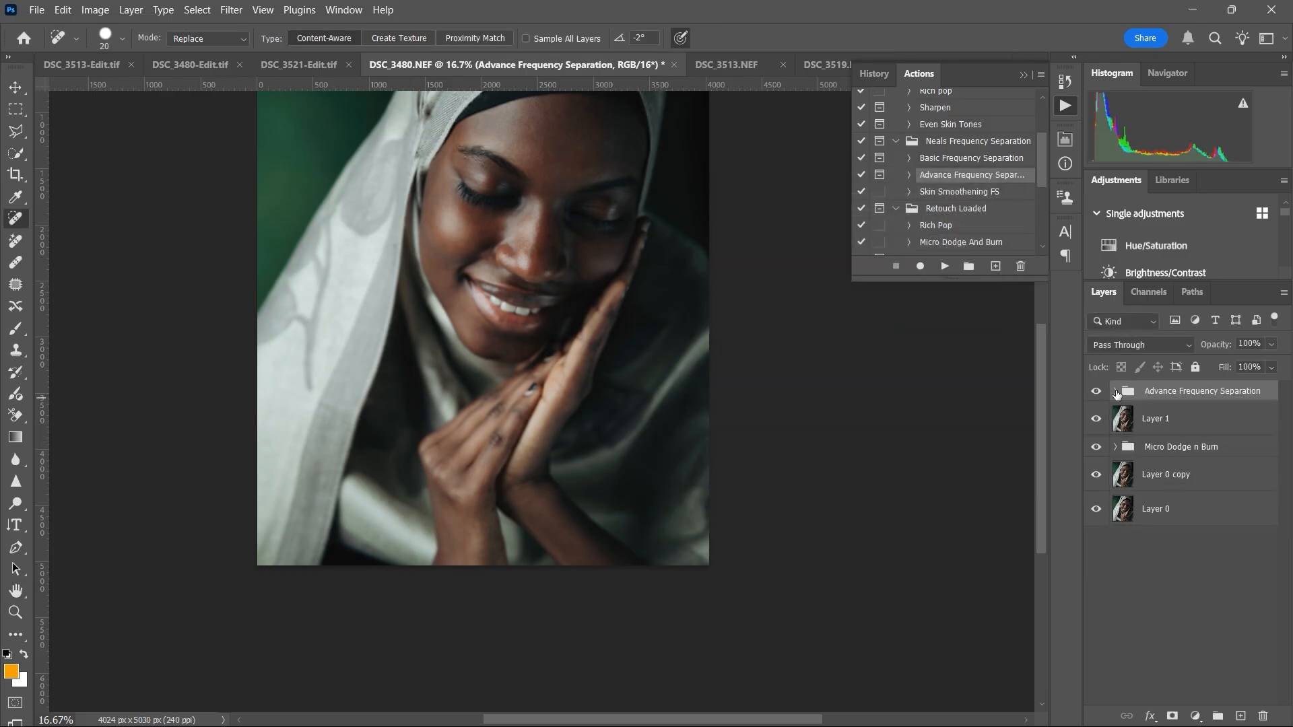
Step: Expand the Advance Frequency Separation group and target Low FS Layer copy with the Mixer Brush at size 400
{"action": "left_click", "coordinate": [1116, 392]}
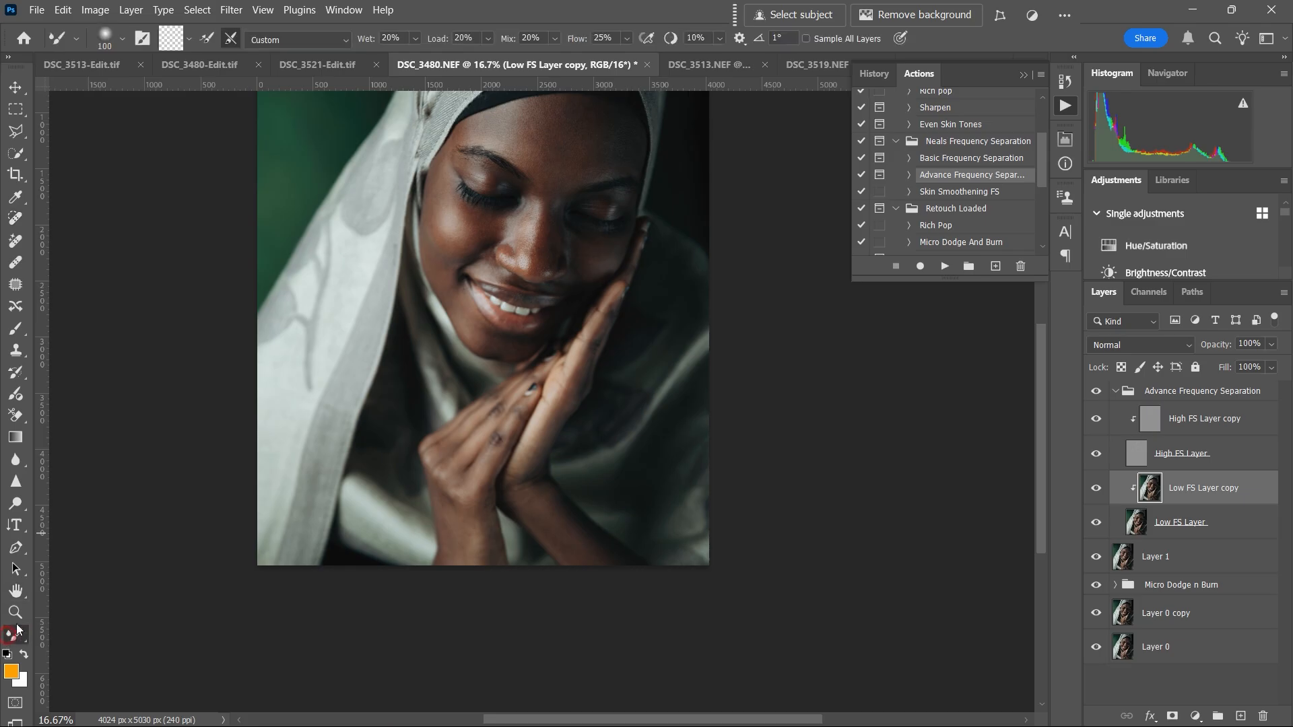
{"action": "key", "text": "bracketright"}
{"action": "key", "text": "bracketright"}
{"action": "key", "text": "bracketright"}
{"action": "key", "text": "bracketright"}
{"action": "key", "text": "bracketright"}
{"action": "key", "text": "bracketright"}
{"action": "key", "text": "bracketright"}
{"action": "key", "text": "bracketright"}
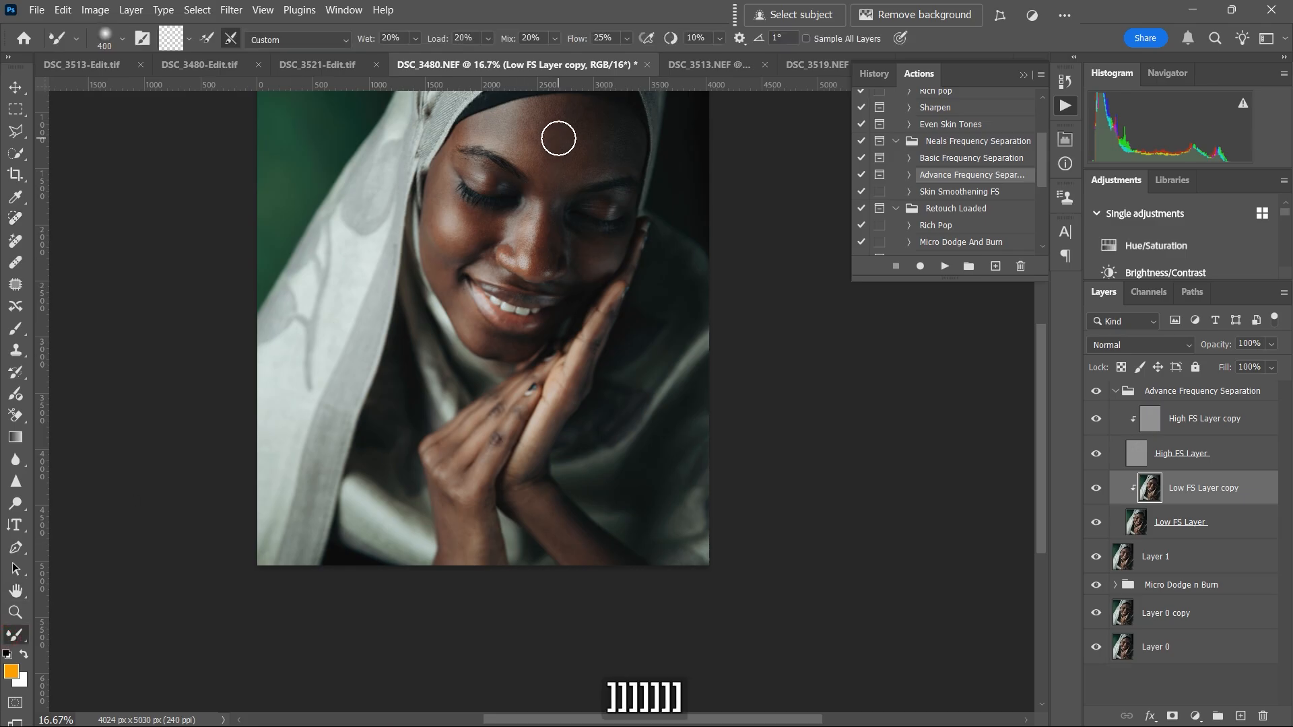
Step: Blend the forehead tones on Low FS Layer copy using Mixer Brush sizes of 250 to 300
{"action": "left_click_drag", "start_coordinate": [560, 168], "coordinate": [504, 295]}
{"action": "key", "text": "bracketleft"}
{"action": "key", "text": "bracketleft"}
{"action": "key", "text": "bracketleft"}
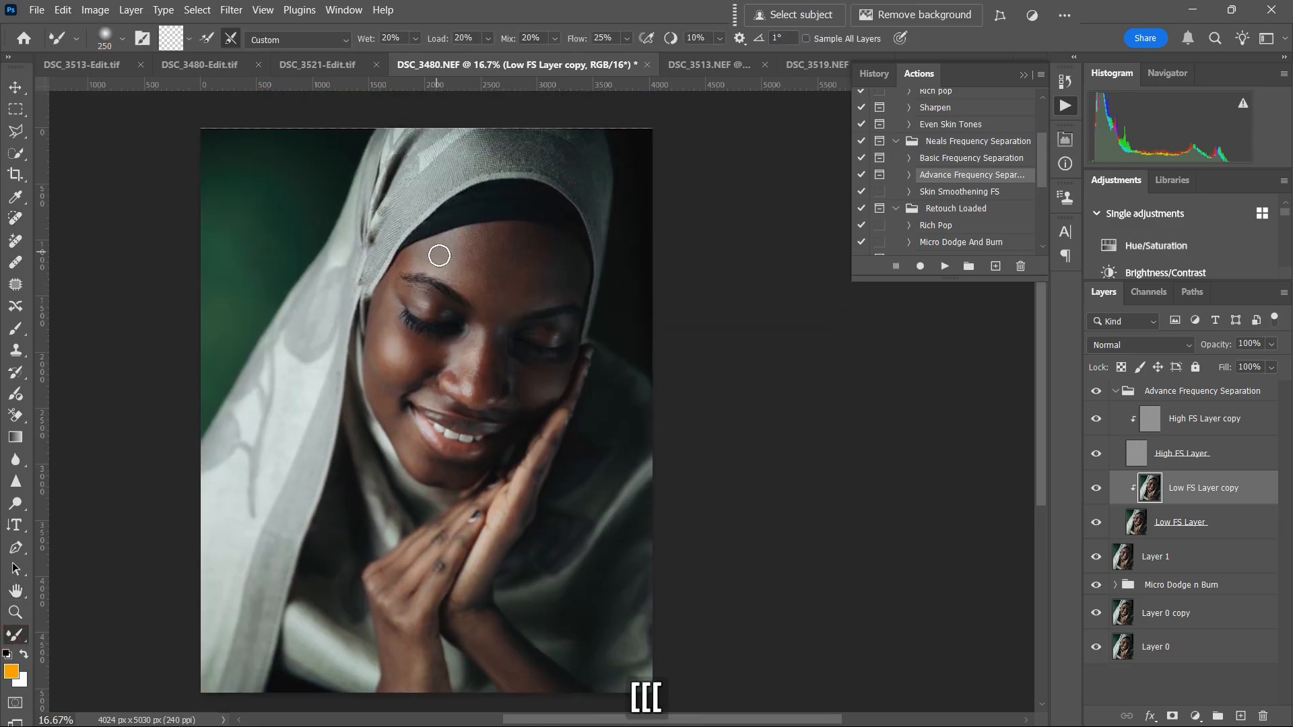
{"action": "key", "text": "bracketright"}
{"action": "key", "text": "bracketright"}
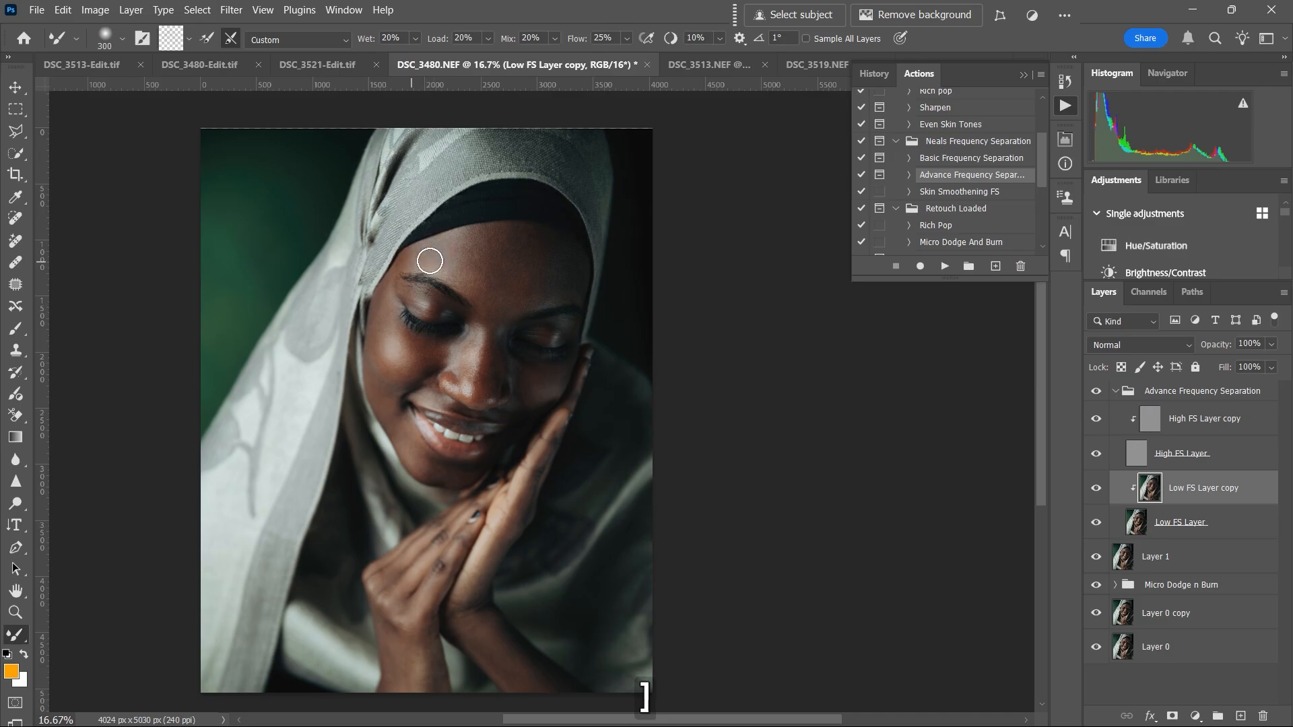
{"action": "key", "text": "bracketleft"}
{"action": "key", "text": "bracketright"}
{"action": "key", "text": "bracketleft"}
{"action": "key", "text": "bracketright"}
{"action": "key", "text": "bracketleft"}
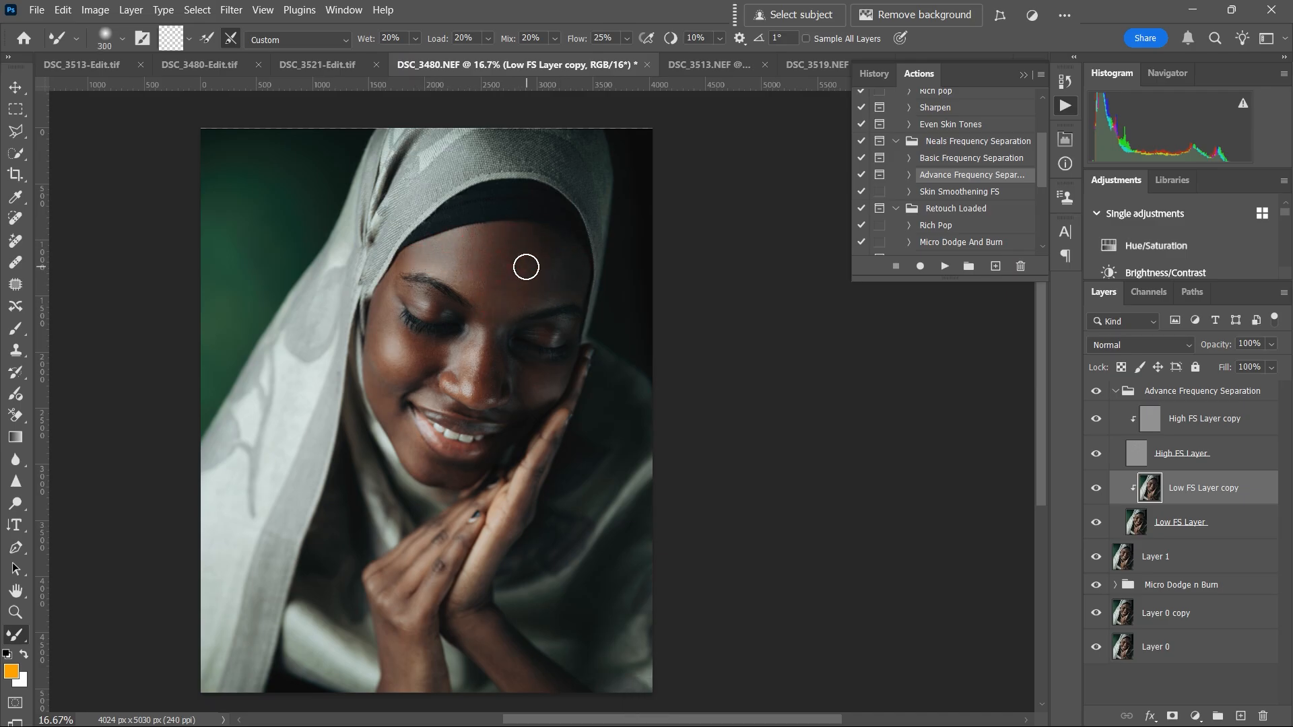
Step: Smooth the area between the brows, the side of the forehead and the nose bridge with Mixer Brush sizes of 250 to 400
{"action": "key", "text": "bracketleft"}
{"action": "scroll", "coordinate": [528, 265], "scroll_direction": "up", "scroll_amount": 1}
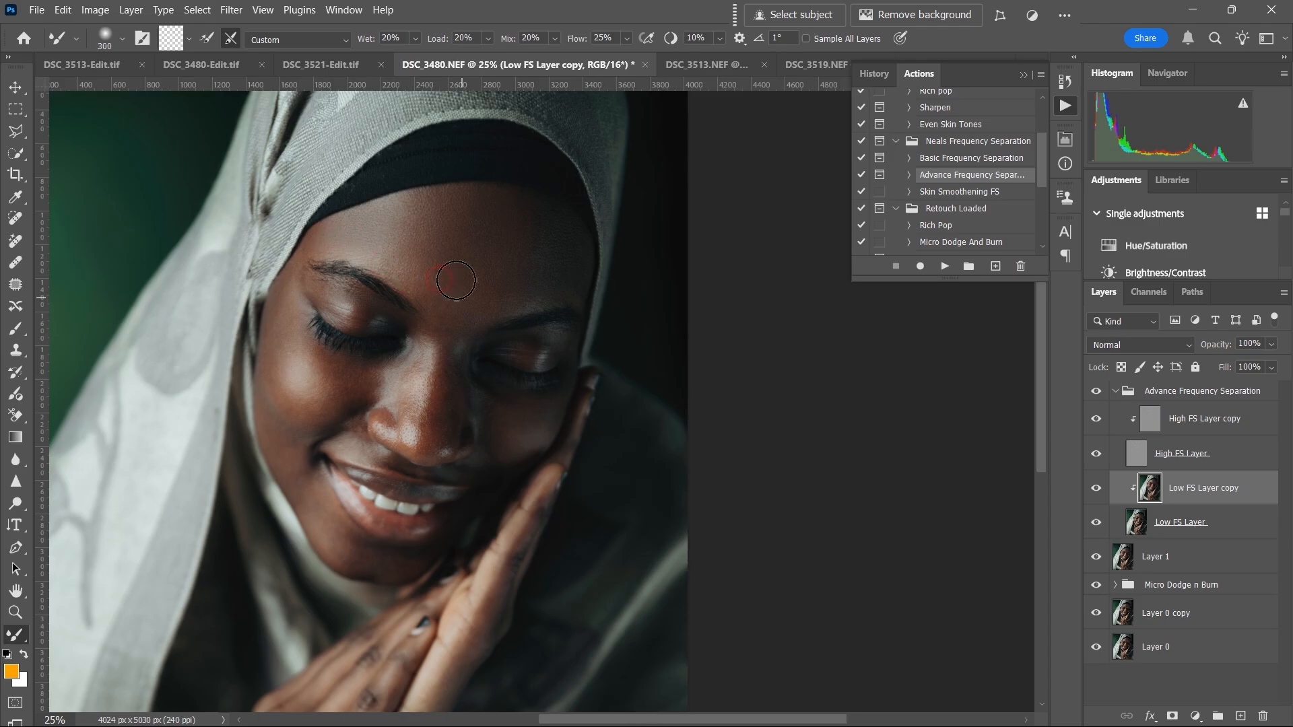
{"action": "left_click", "coordinate": [209, 65]}
{"action": "left_click", "coordinate": [576, 65]}
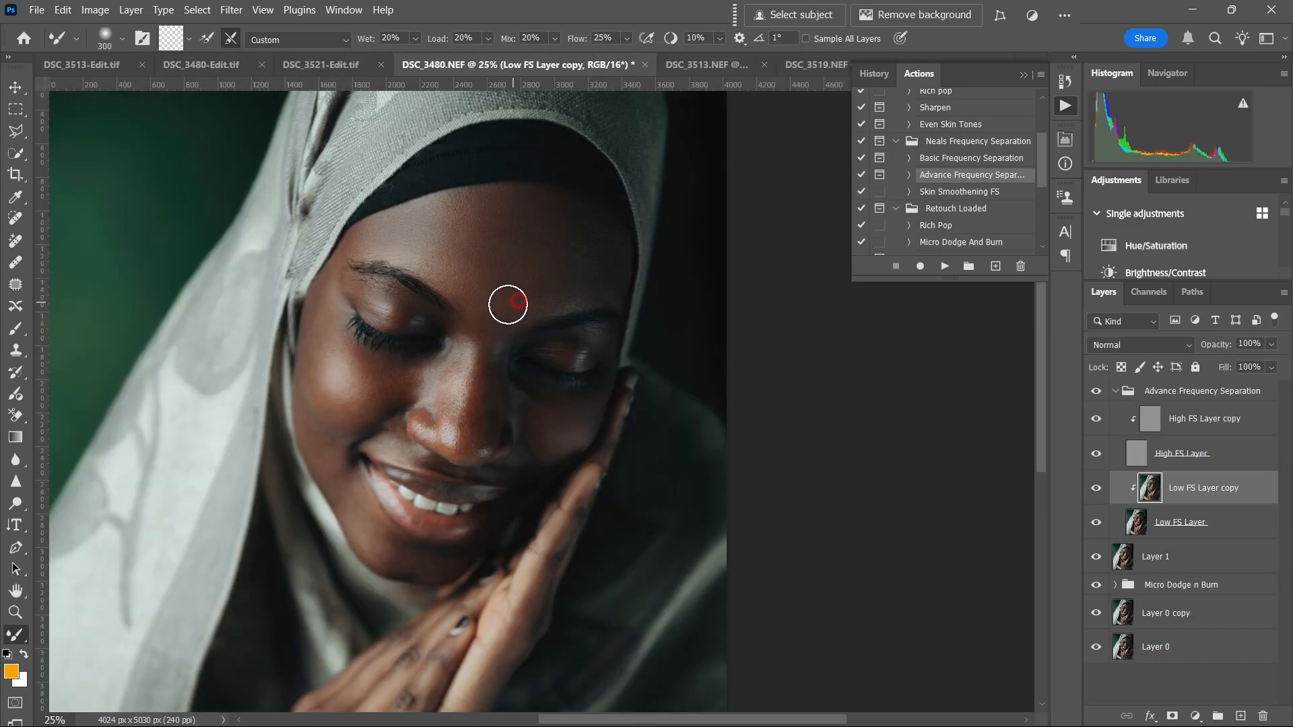
{"action": "key", "text": "bracketleft"}
{"action": "key", "text": "bracketleft"}
{"action": "key", "text": "bracketright"}
{"action": "key", "text": "bracketright"}
{"action": "key", "text": "bracketright"}
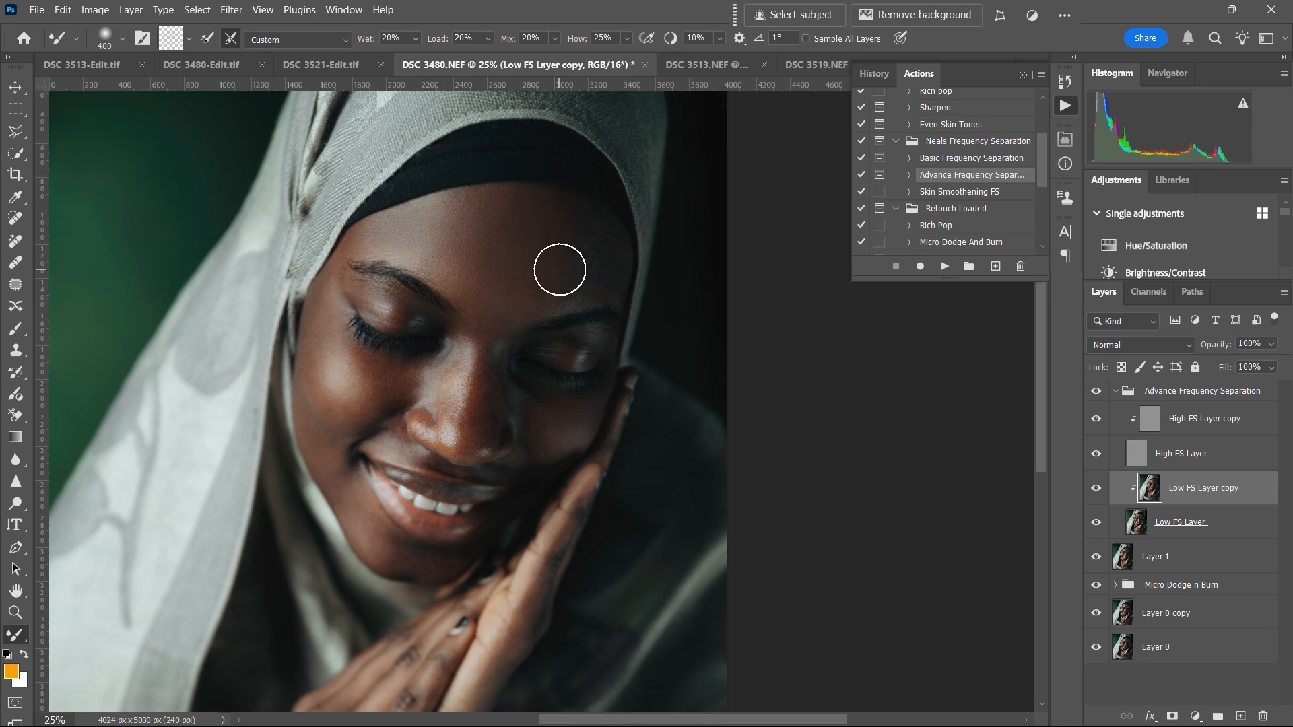
{"action": "key", "text": "bracketleft"}
{"action": "key", "text": "bracketleft"}
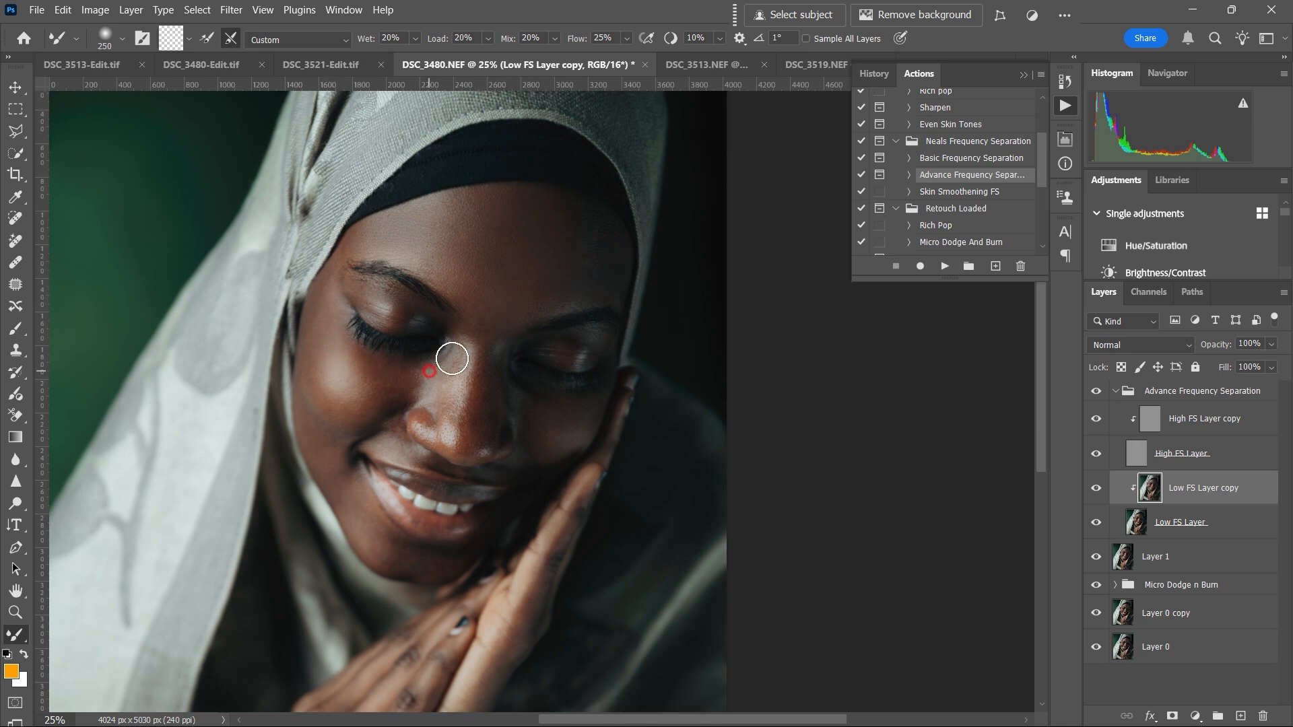
Step: Even out the facial tones on Low FS Layer copy, varying the Mixer Brush size to suit each area
{"action": "key", "text": "bracketright"}
{"action": "key", "text": "bracketright"}
{"action": "key", "text": "bracketright"}
{"action": "scroll", "coordinate": [549, 296], "scroll_direction": "down", "scroll_amount": 1}
{"action": "key", "text": "bracketleft"}
{"action": "key", "text": "bracketleft"}
{"action": "key", "text": "bracketright"}
{"action": "key", "text": "bracketright"}
{"action": "key", "text": "bracketleft"}
{"action": "key", "text": "bracketleft"}
{"action": "key", "text": "bracketright"}
{"action": "key", "text": "bracketleft"}
{"action": "key", "text": "bracketleft"}
{"action": "key", "text": "bracketright"}
{"action": "key", "text": "bracketright"}
{"action": "key", "text": "bracketleft"}
Step: Blend the forehead with the Mixer Brush and smooth the nose with a smaller brush
{"action": "left_click_drag", "start_coordinate": [557, 275], "coordinate": [533, 290]}
{"action": "key", "text": "bracketleft"}
{"action": "key", "text": "bracketleft"}
{"action": "key", "text": "bracketleft"}
{"action": "left_click", "coordinate": [501, 373]}
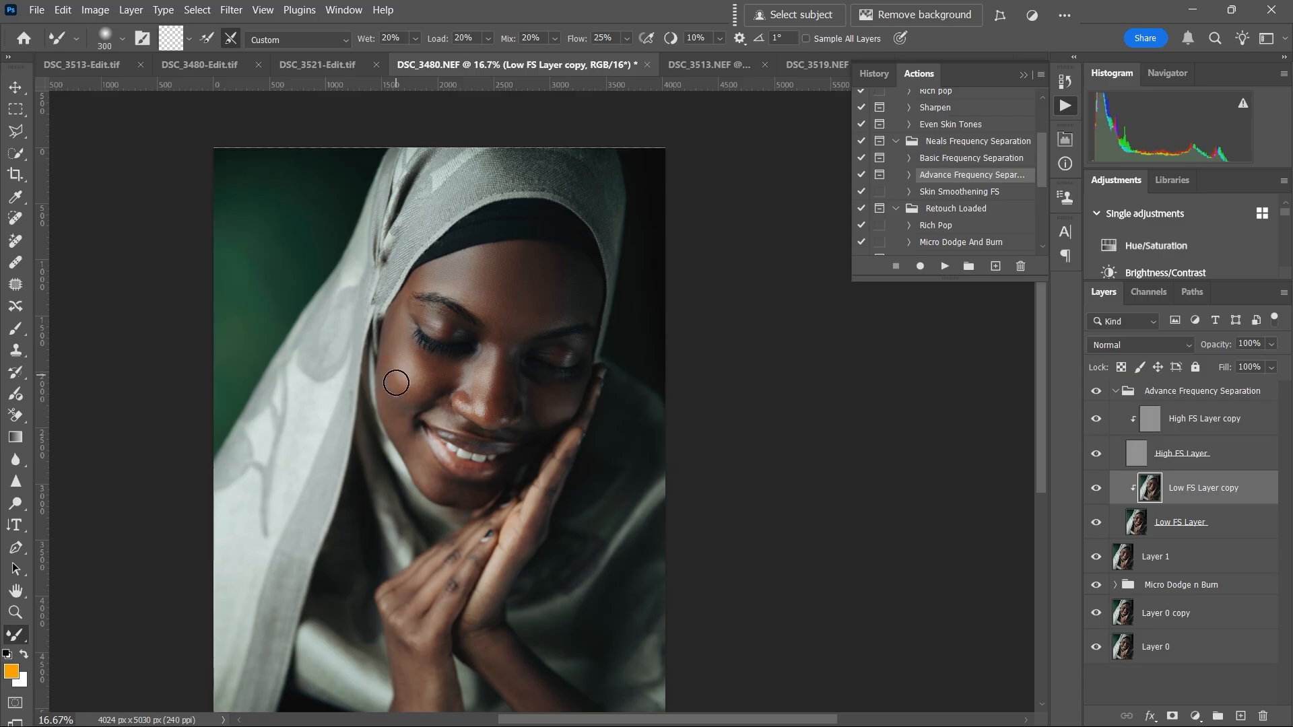
Step: Smooth the cheek, the area between the brows, the nose and the chin with the Mixer Brush
{"action": "left_click", "coordinate": [396, 384]}
{"action": "key", "text": "bracketright"}
{"action": "key", "text": "bracketright"}
{"action": "key", "text": "bracketright"}
{"action": "key", "text": "bracketright"}
{"action": "left_click", "coordinate": [516, 329]}
{"action": "left_click", "coordinate": [491, 407]}
{"action": "key", "text": "bracketleft"}
{"action": "left_click", "coordinate": [434, 480]}
Step: Blend the upper forehead with an enlarged Mixer Brush
{"action": "key", "text": "bracketright"}
{"action": "key", "text": "bracketright"}
{"action": "key", "text": "bracketright"}
{"action": "left_click", "coordinate": [505, 268]}
Step: Smooth the eyelid at Mixer Brush size 175, the cheek and nose at 250, and the chin at 200
{"action": "key", "text": "bracketleft"}
{"action": "key", "text": "bracketleft"}
{"action": "key", "text": "bracketleft"}
{"action": "key", "text": "bracketleft"}
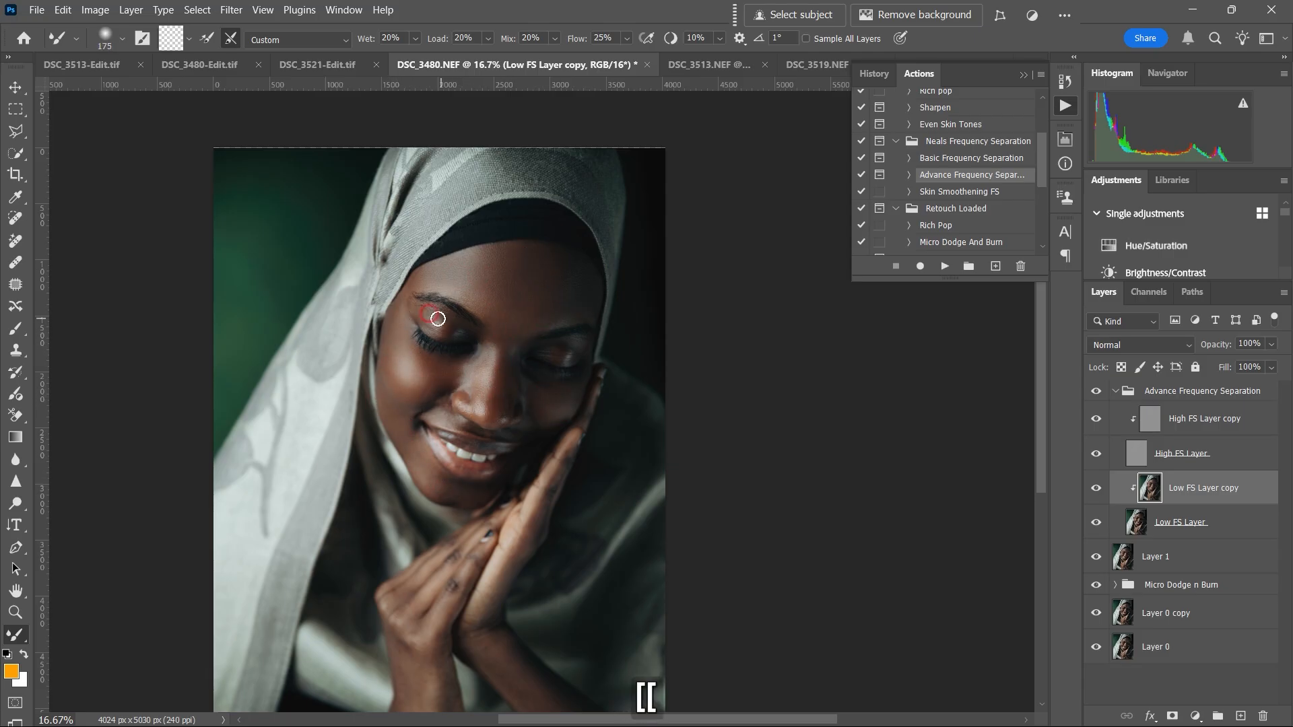
{"action": "mouse_move", "coordinate": [389, 372]}
{"action": "left_mouse_down"}
{"action": "mouse_move", "coordinate": [411, 415]}
{"action": "mouse_move", "coordinate": [456, 418]}
{"action": "left_mouse_up"}
{"action": "left_click", "coordinate": [500, 380]}
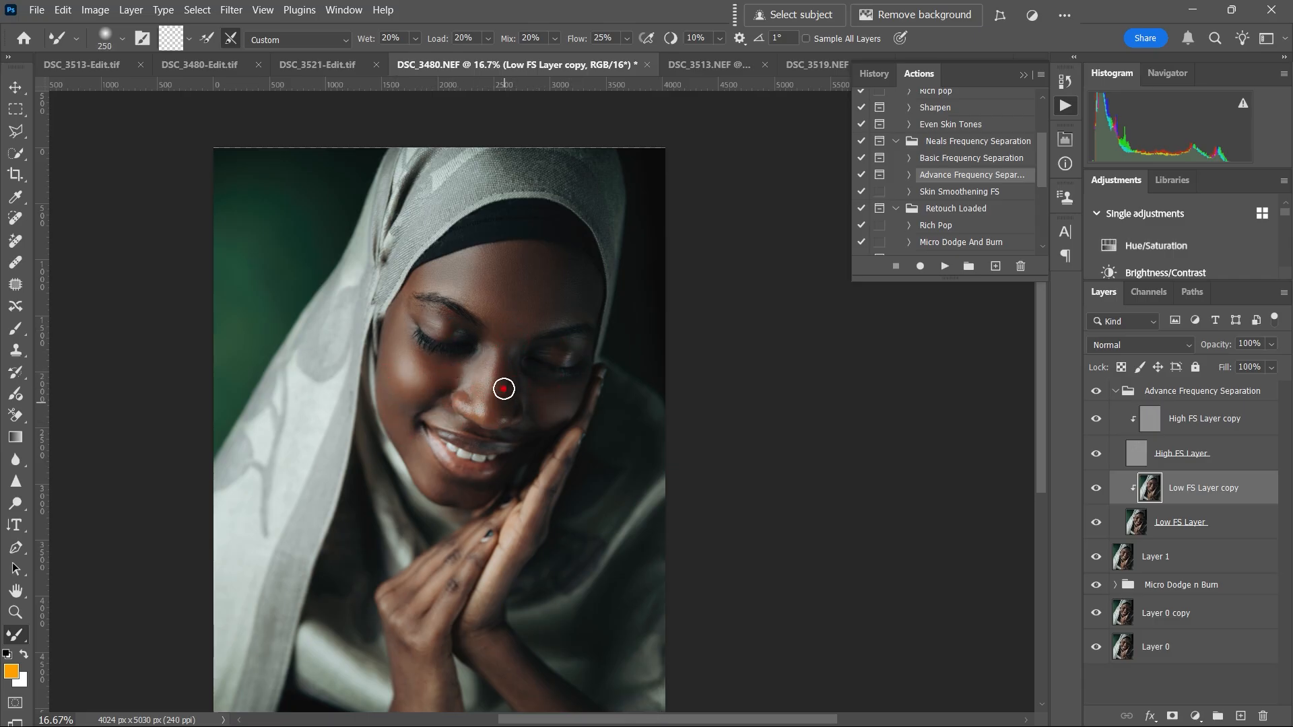
{"action": "key", "text": "ctrl+minus"}
{"action": "key", "text": "bracketright"}
{"action": "key", "text": "bracketright"}
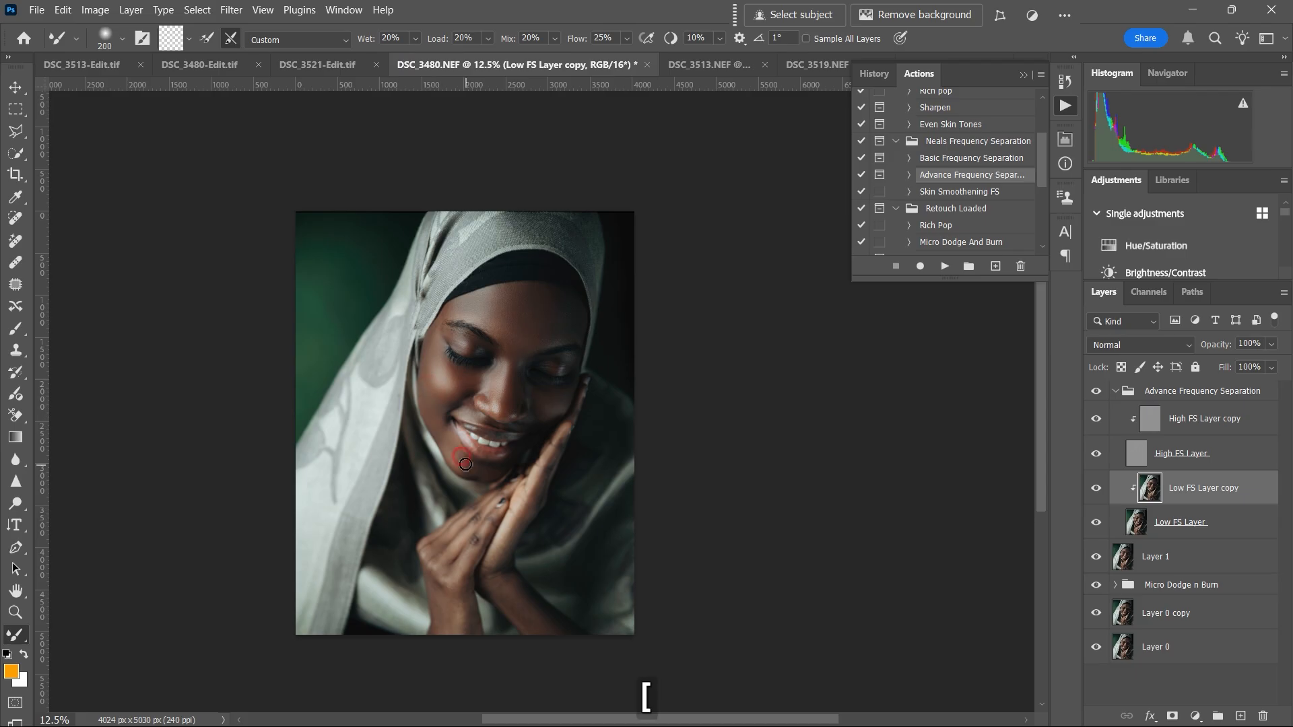
Step: Smooth the forearm at the image's lower edge and the hand resting against the cheek with the Mixer Brush
{"action": "key", "text": "bracketright"}
{"action": "key", "text": "bracketright"}
{"action": "key", "text": "bracketleft"}
{"action": "key", "text": "bracketright"}
{"action": "left_click_drag", "start_coordinate": [438, 635], "coordinate": [467, 599]}
{"action": "key", "text": "bracketright"}
{"action": "key", "text": "bracketright"}
{"action": "key", "text": "bracketright"}
{"action": "key", "text": "bracketright"}
{"action": "key", "text": "bracketleft"}
{"action": "key", "text": "bracketleft"}
{"action": "key", "text": "bracketleft"}
{"action": "left_click_drag", "start_coordinate": [558, 446], "coordinate": [550, 464]}
Step: Blend the nose and the backs of the clasped hands with the Mixer Brush, varying its size
{"action": "key", "text": "bracketright"}
{"action": "left_click_drag", "start_coordinate": [509, 391], "coordinate": [507, 400]}
{"action": "key", "text": "bracketleft"}
{"action": "key", "text": "bracketleft"}
{"action": "key", "text": "bracketleft"}
{"action": "key", "text": "bracketleft"}
{"action": "key", "text": "bracketright"}
{"action": "key", "text": "bracketright"}
{"action": "key", "text": "bracketright"}
{"action": "left_click_drag", "start_coordinate": [439, 539], "coordinate": [456, 584]}
{"action": "key", "text": "bracketright"}
{"action": "key", "text": "bracketright"}
{"action": "key", "text": "bracketleft"}
{"action": "key", "text": "bracketleft"}
{"action": "left_click_drag", "start_coordinate": [522, 521], "coordinate": [523, 514]}
Step: Smooth the temple and the nose with the Mixer Brush, reducing the brush size to 125
{"action": "key", "text": "bracketright"}
{"action": "key", "text": "bracketright"}
{"action": "key", "text": "bracketright"}
{"action": "key", "text": "bracketleft"}
{"action": "key", "text": "bracketleft"}
{"action": "key", "text": "bracketleft"}
{"action": "key", "text": "bracketleft"}
{"action": "left_click_drag", "start_coordinate": [432, 333], "coordinate": [431, 338]}
{"action": "key", "text": "bracketright"}
{"action": "key", "text": "bracketright"}
{"action": "key", "text": "bracketright"}
{"action": "key", "text": "bracketright"}
{"action": "key", "text": "bracketleft"}
{"action": "key", "text": "bracketleft"}
{"action": "mouse_move", "coordinate": [509, 399]}
{"action": "left_mouse_down"}
{"action": "mouse_move", "coordinate": [464, 414]}
{"action": "mouse_move", "coordinate": [490, 398]}
{"action": "left_mouse_up"}
{"action": "key", "text": "bracketleft"}
{"action": "key", "text": "bracketleft"}
{"action": "key", "text": "bracketleft"}
{"action": "key", "text": "bracketleft"}
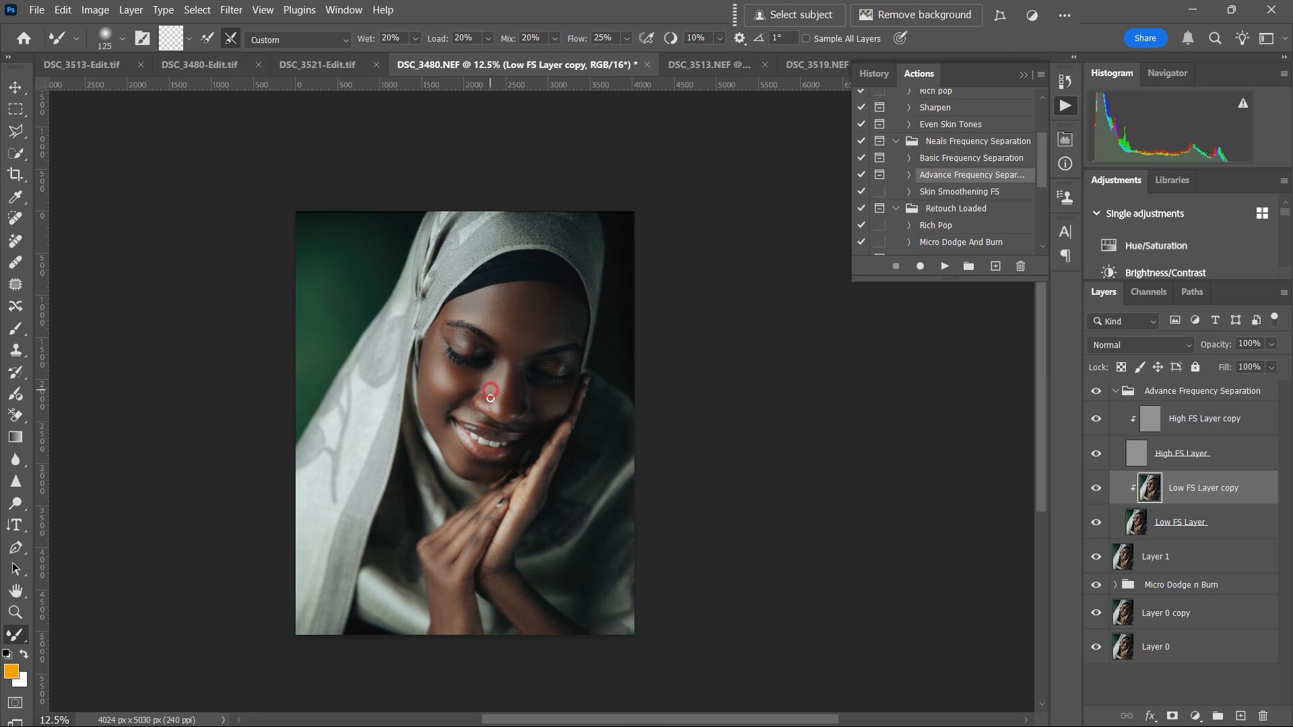
Step: Collapse the Advance Frequency Separation group, lower its opacity to 75% and compare the portrait with and without it
{"action": "left_click", "coordinate": [1115, 390]}
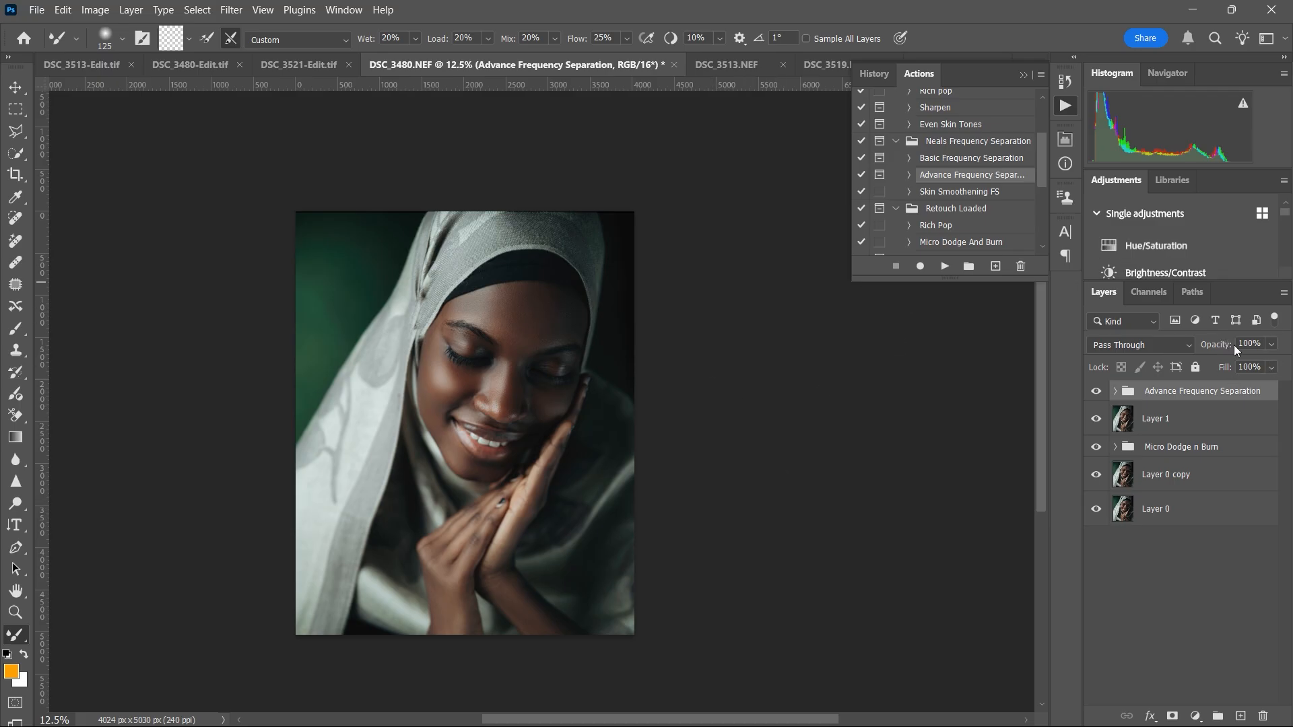
{"action": "left_click_drag", "start_coordinate": [1225, 350], "coordinate": [1219, 351]}
{"action": "left_click_drag", "start_coordinate": [1219, 346], "coordinate": [1219, 344]}
{"action": "left_click", "coordinate": [1097, 393]}
{"action": "left_click", "coordinate": [1097, 395]}
{"action": "left_click", "coordinate": [1098, 394]}
{"action": "left_click", "coordinate": [1098, 395]}
{"action": "left_click", "coordinate": [1098, 396]}
{"action": "left_click", "coordinate": [1097, 398]}
{"action": "left_click", "coordinate": [1097, 399]}
{"action": "left_click", "coordinate": [1097, 400]}
{"action": "left_click", "coordinate": [1096, 401]}
{"action": "left_click", "coordinate": [1094, 401]}
{"action": "left_click", "coordinate": [1096, 399]}
Step: Run the Whiten Eyes and Teeth action from the Neals Action Pack
{"action": "left_click", "coordinate": [1064, 142]}
{"action": "left_click", "coordinate": [1023, 134]}
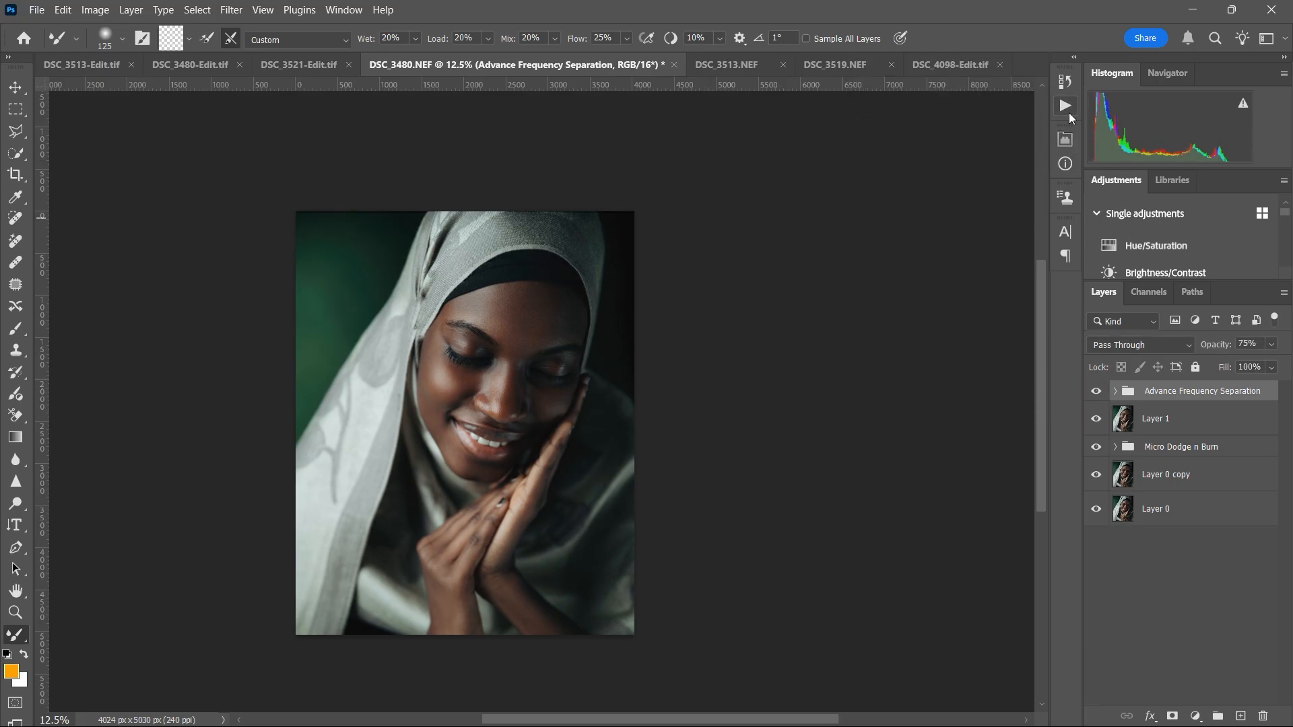
{"action": "left_click", "coordinate": [1061, 113]}
{"action": "left_click_drag", "start_coordinate": [1038, 164], "coordinate": [1040, 174]}
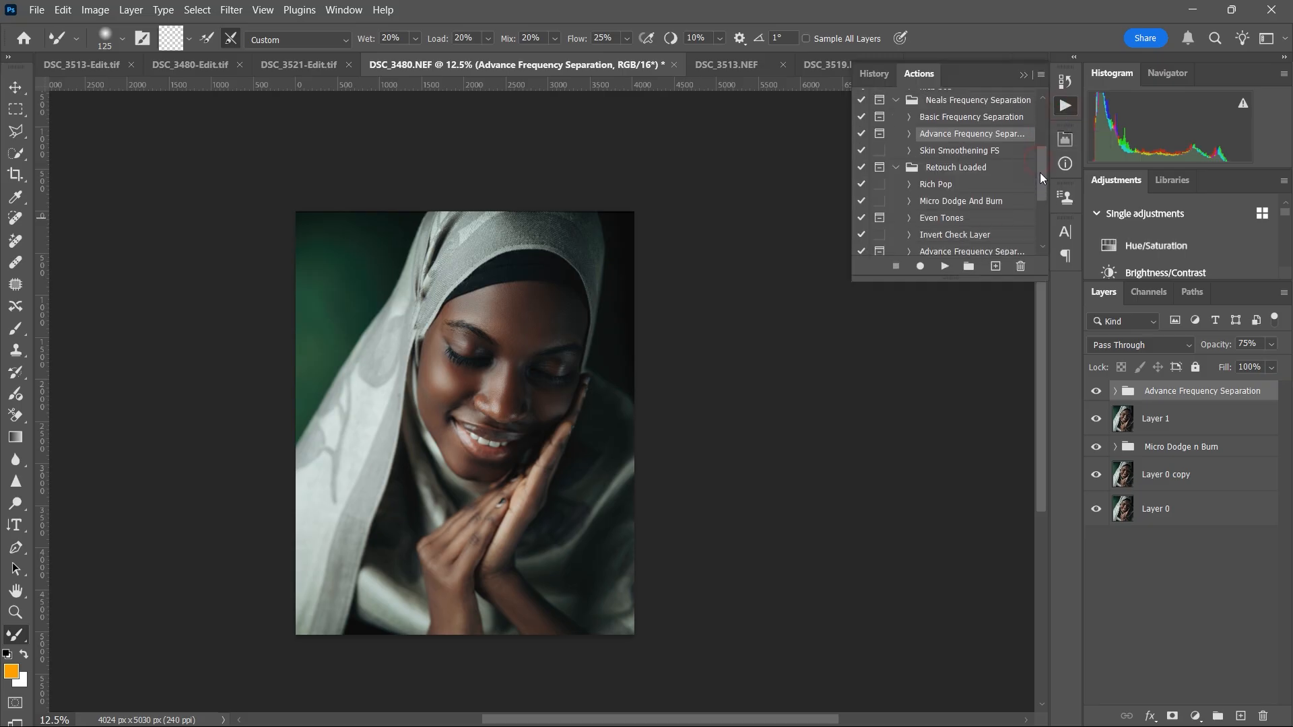
{"action": "scroll", "coordinate": [1034, 162], "scroll_direction": "up", "scroll_amount": 3}
{"action": "left_click", "coordinate": [958, 120]}
{"action": "left_click", "coordinate": [946, 267]}
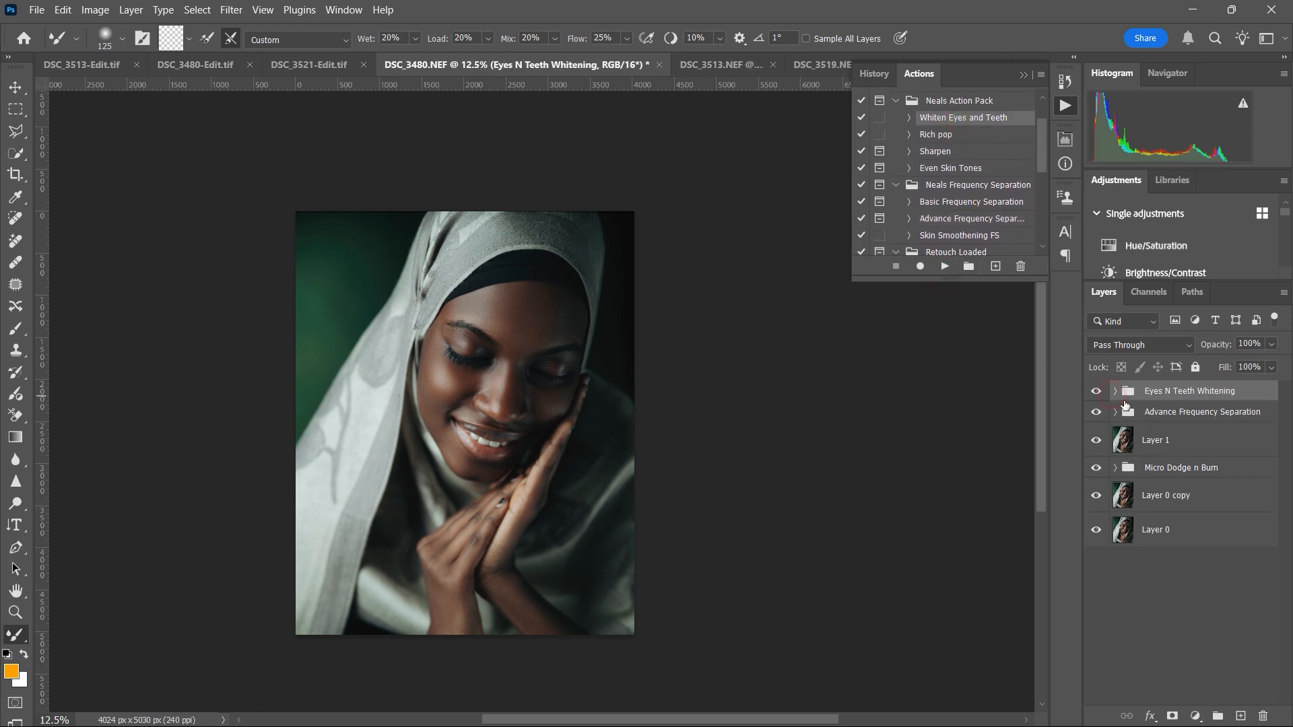
Step: Target the Photo Filter 1 mask in the whitening group and set the Brush tool to 100% opacity and 100% flow
{"action": "left_click", "coordinate": [1115, 392]}
{"action": "left_click", "coordinate": [1184, 492]}
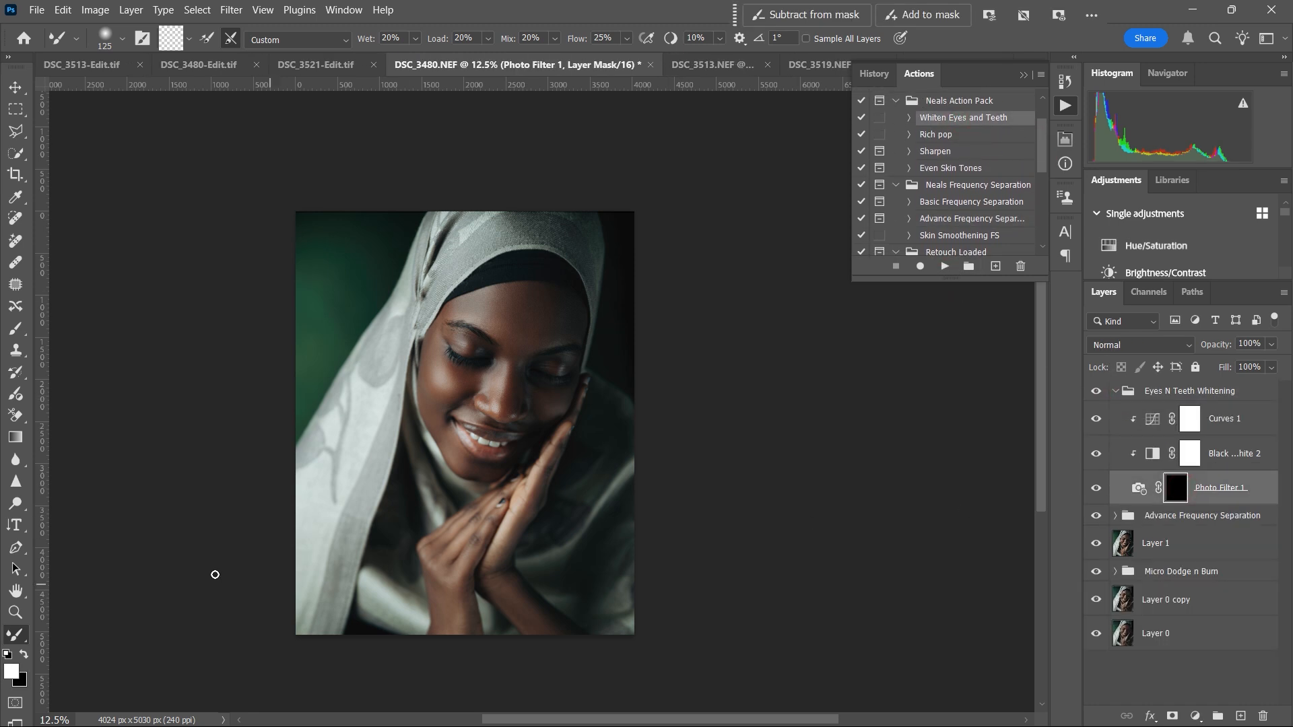
{"action": "left_click", "coordinate": [16, 329]}
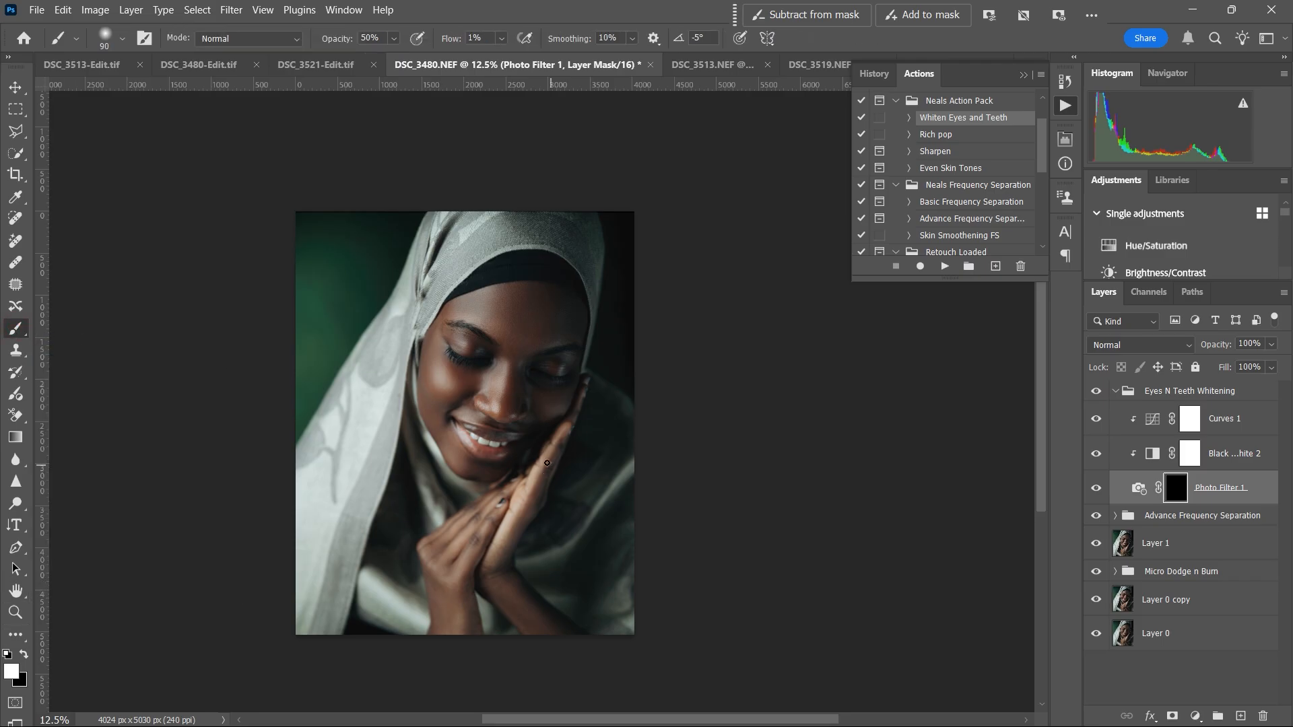
{"action": "key", "text": "ctrl+equal"}
{"action": "key", "text": "ctrl+equal"}
{"action": "key", "text": "ctrl+equal"}
{"action": "left_click_drag", "start_coordinate": [326, 38], "coordinate": [649, 41]}
{"action": "key", "text": "ctrl+equal"}
Step: Paint the teeth white on the Photo Filter 1 mask with a small brush of about 20 to 30 px
{"action": "key", "text": "bracketleft"}
{"action": "key", "text": "bracketleft"}
{"action": "key", "text": "bracketleft"}
{"action": "key", "text": "bracketleft"}
{"action": "key", "text": "bracketleft"}
{"action": "key", "text": "bracketleft"}
{"action": "key", "text": "bracketleft"}
{"action": "key", "text": "bracketleft"}
{"action": "key", "text": "bracketleft"}
{"action": "key", "text": "bracketleft"}
{"action": "key", "text": "bracketleft"}
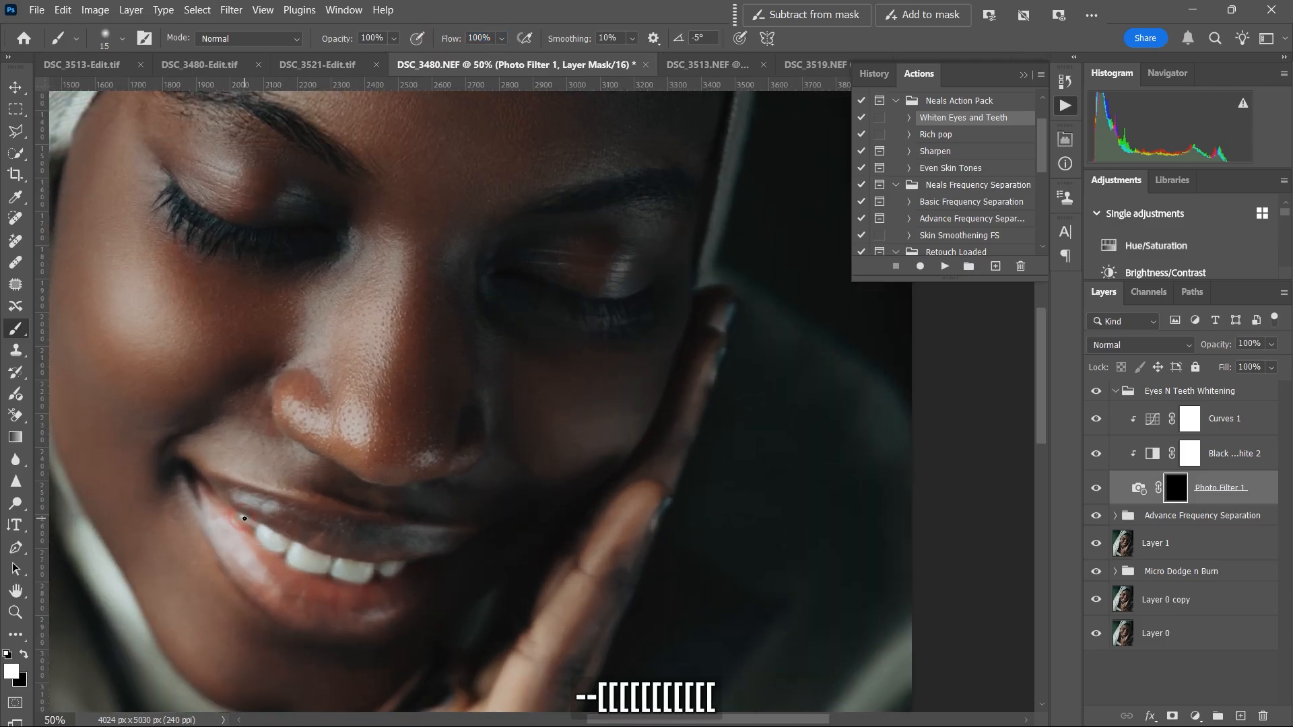
{"action": "key", "text": "bracketright"}
{"action": "key", "text": "bracketright"}
{"action": "key", "text": "bracketright"}
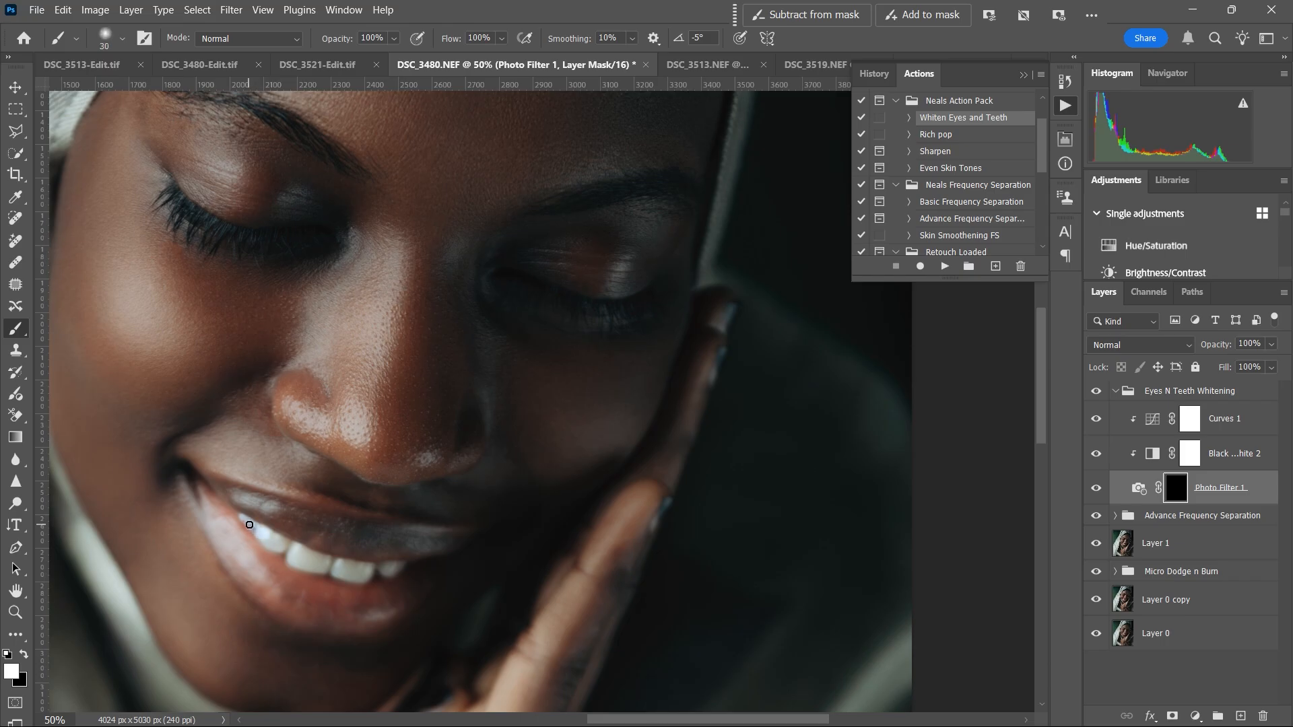
{"action": "mouse_move", "coordinate": [299, 560]}
{"action": "left_mouse_down"}
{"action": "mouse_move", "coordinate": [389, 573]}
{"action": "mouse_move", "coordinate": [353, 580]}
{"action": "mouse_move", "coordinate": [269, 547]}
{"action": "left_mouse_up"}
{"action": "key", "text": "bracketleft"}
{"action": "key", "text": "bracketleft"}
{"action": "key", "text": "bracketleft"}
{"action": "key", "text": "x"}
{"action": "key", "text": "x"}
Step: Lower the Eyes N Teeth Whitening group's opacity to 43% and compare the teeth with and without it
{"action": "left_click_drag", "start_coordinate": [1220, 345], "coordinate": [1174, 372]}
{"action": "left_click", "coordinate": [1203, 390]}
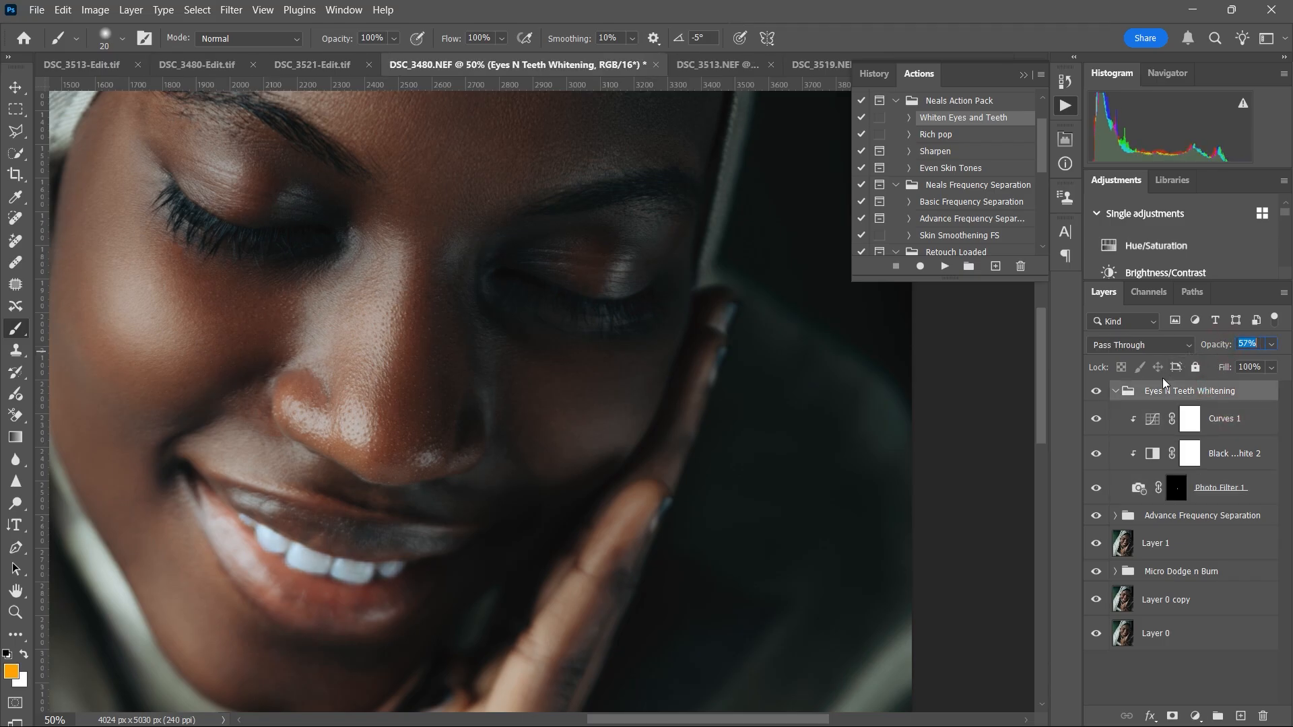
{"action": "left_click", "coordinate": [1096, 392]}
{"action": "left_click", "coordinate": [1096, 394]}
{"action": "key", "text": "ctrl+minus"}
{"action": "key", "text": "ctrl+minus"}
{"action": "key", "text": "ctrl+minus"}
{"action": "key", "text": "ctrl+minus"}
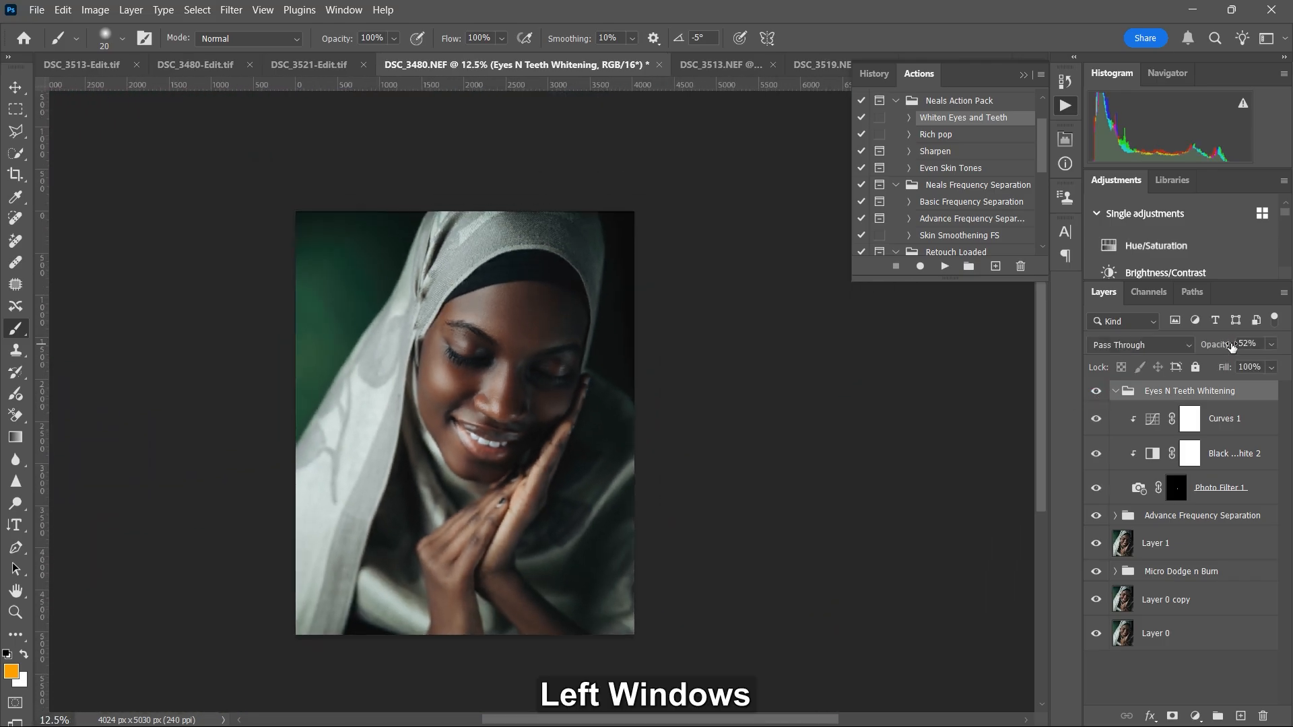
{"action": "left_click_drag", "start_coordinate": [1232, 346], "coordinate": [1222, 350]}
{"action": "left_click", "coordinate": [1095, 394]}
{"action": "left_click", "coordinate": [1097, 394]}
{"action": "left_click", "coordinate": [1098, 394]}
{"action": "left_click", "coordinate": [1098, 396]}
{"action": "left_click", "coordinate": [1099, 397]}
{"action": "left_click", "coordinate": [1099, 397]}
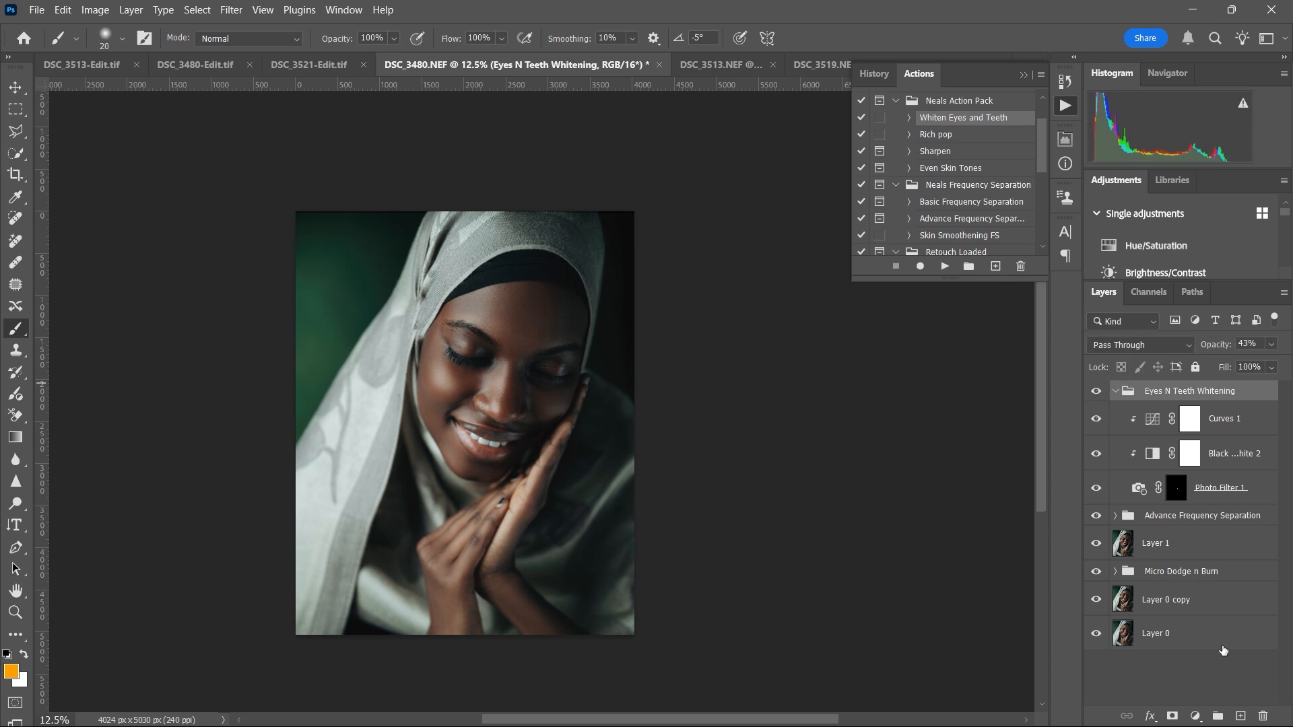
Step: Add a Color Lookup adjustment using Neal's Lut 1 .CUBE and set its opacity to 97%
{"action": "left_click", "coordinate": [1197, 716]}
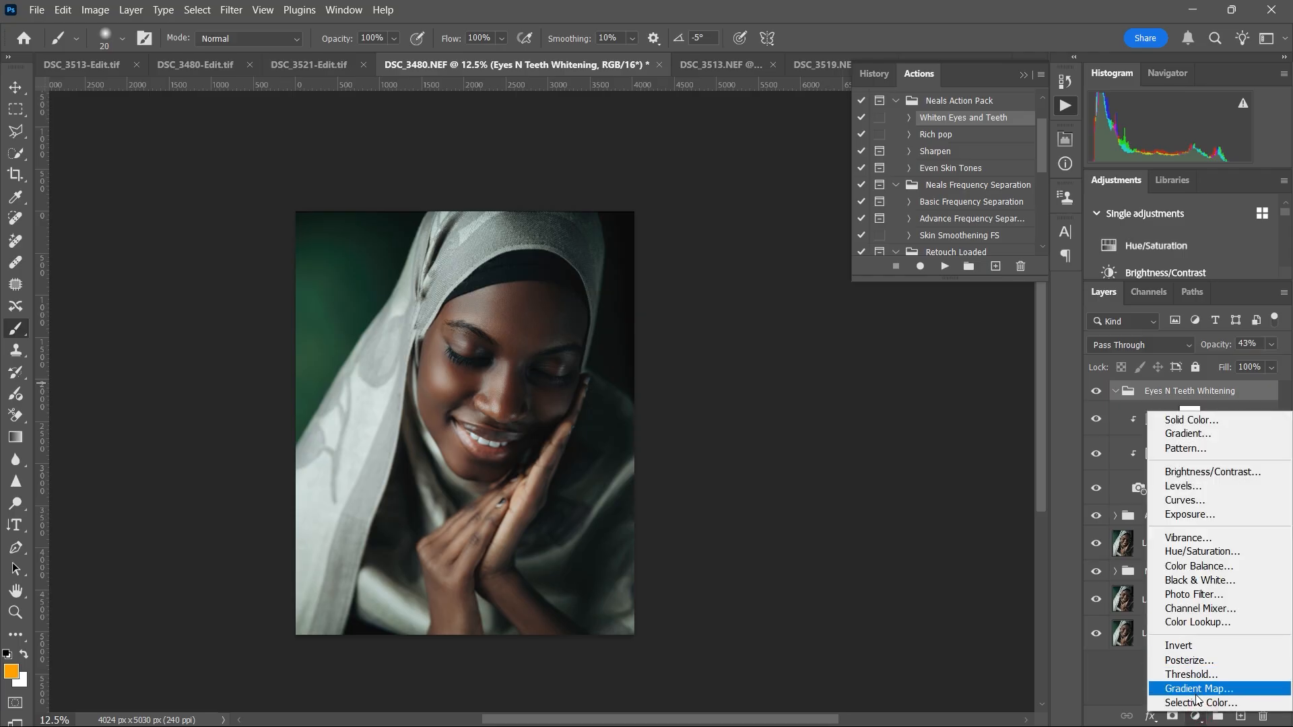
{"action": "left_click", "coordinate": [1195, 621]}
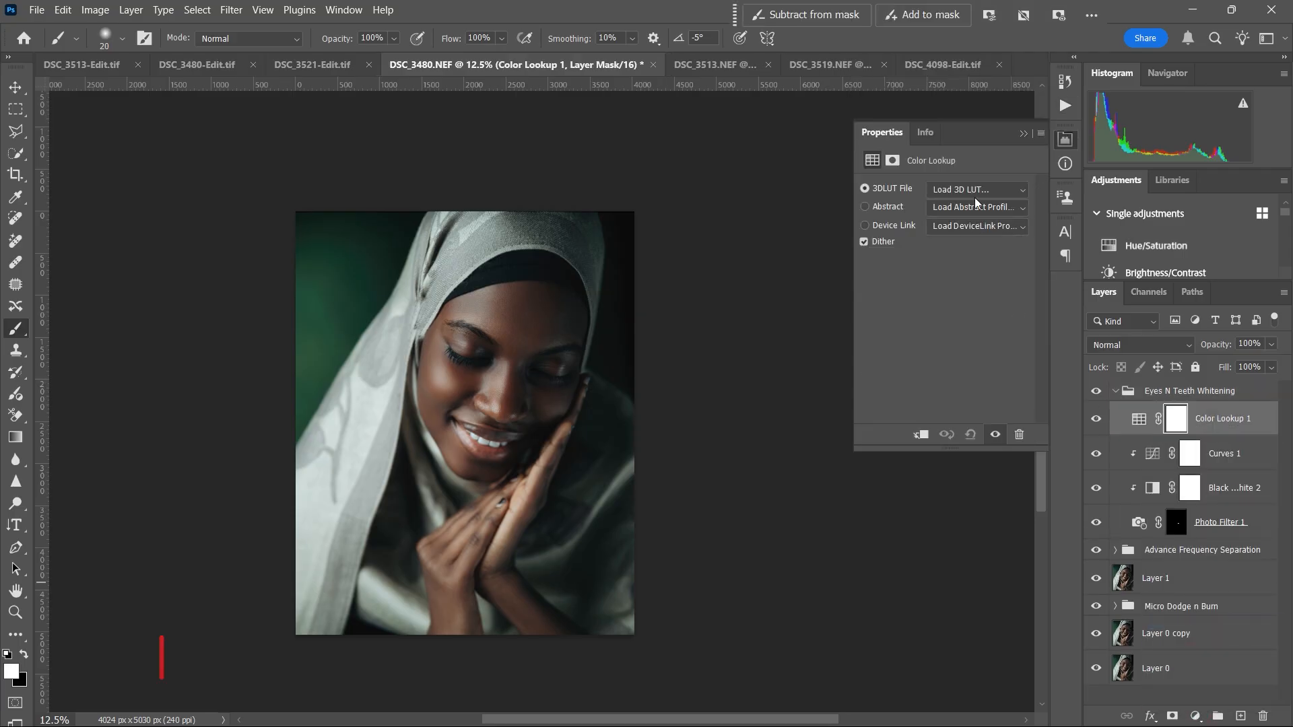
{"action": "left_click", "coordinate": [985, 189]}
{"action": "left_click", "coordinate": [980, 214]}
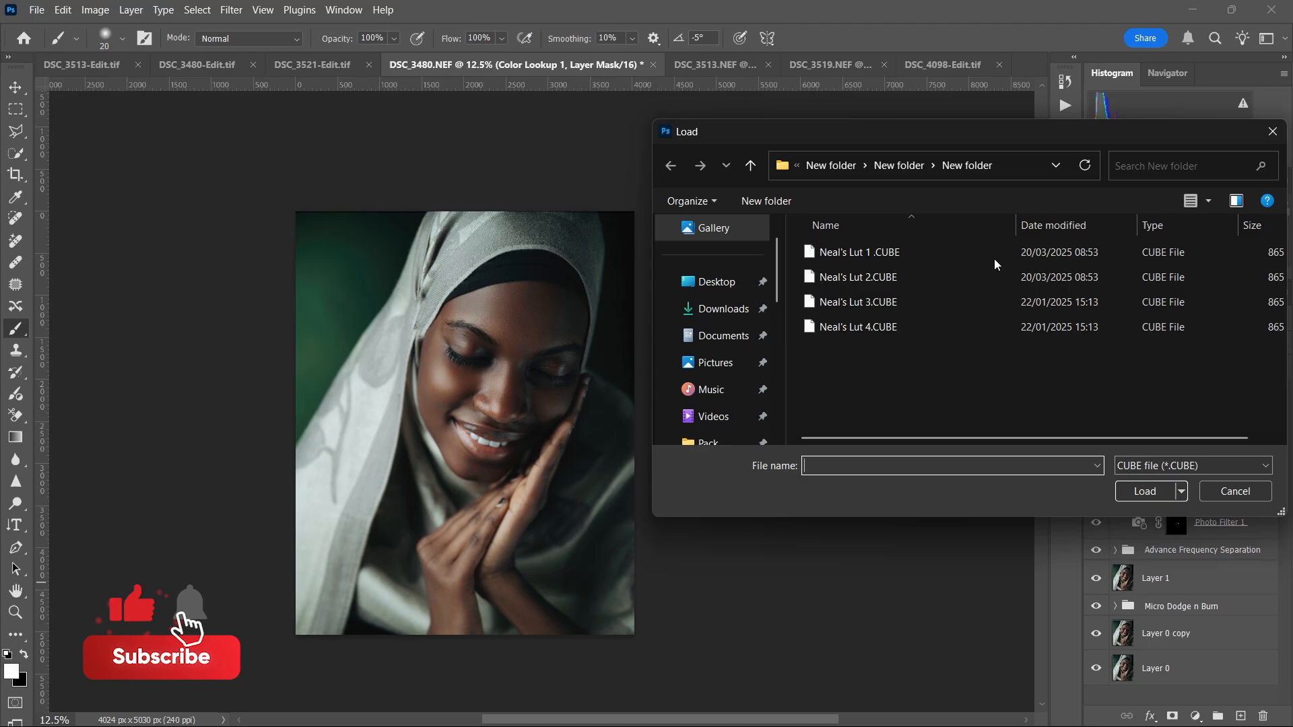
{"action": "double_click", "coordinate": [881, 256]}
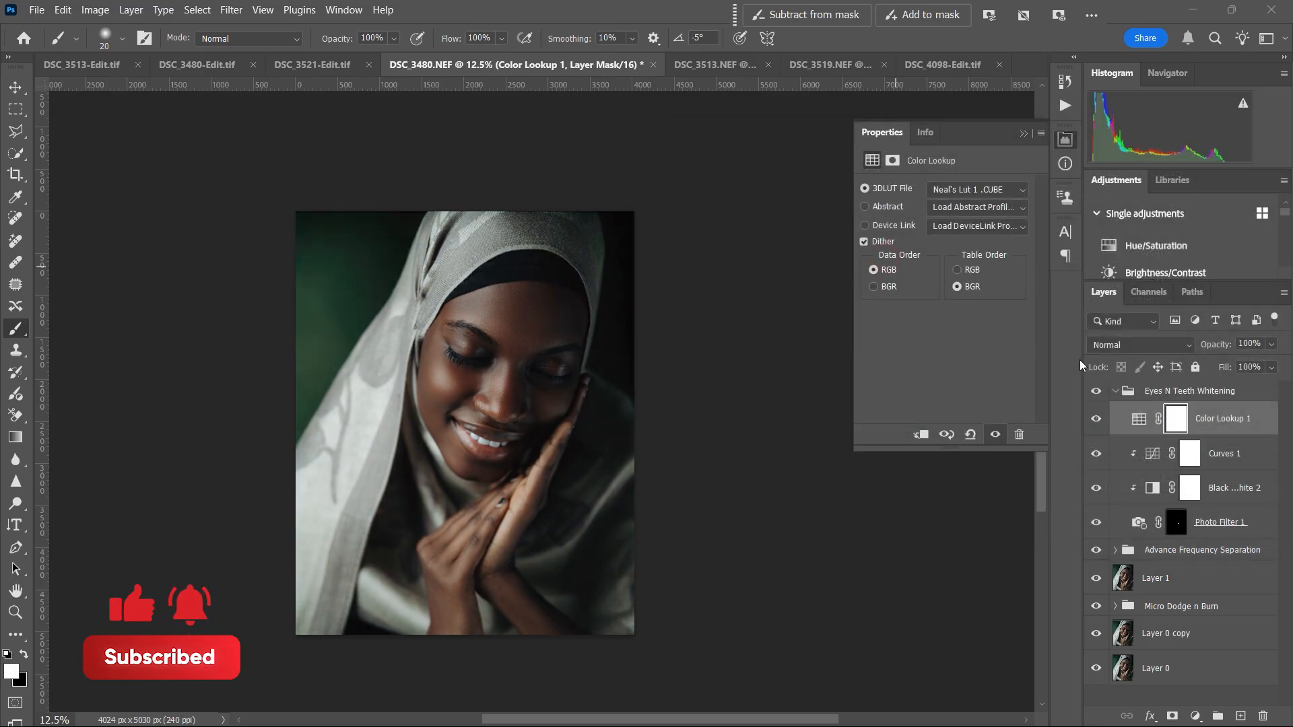
{"action": "left_click_drag", "start_coordinate": [1220, 345], "coordinate": [1221, 348]}
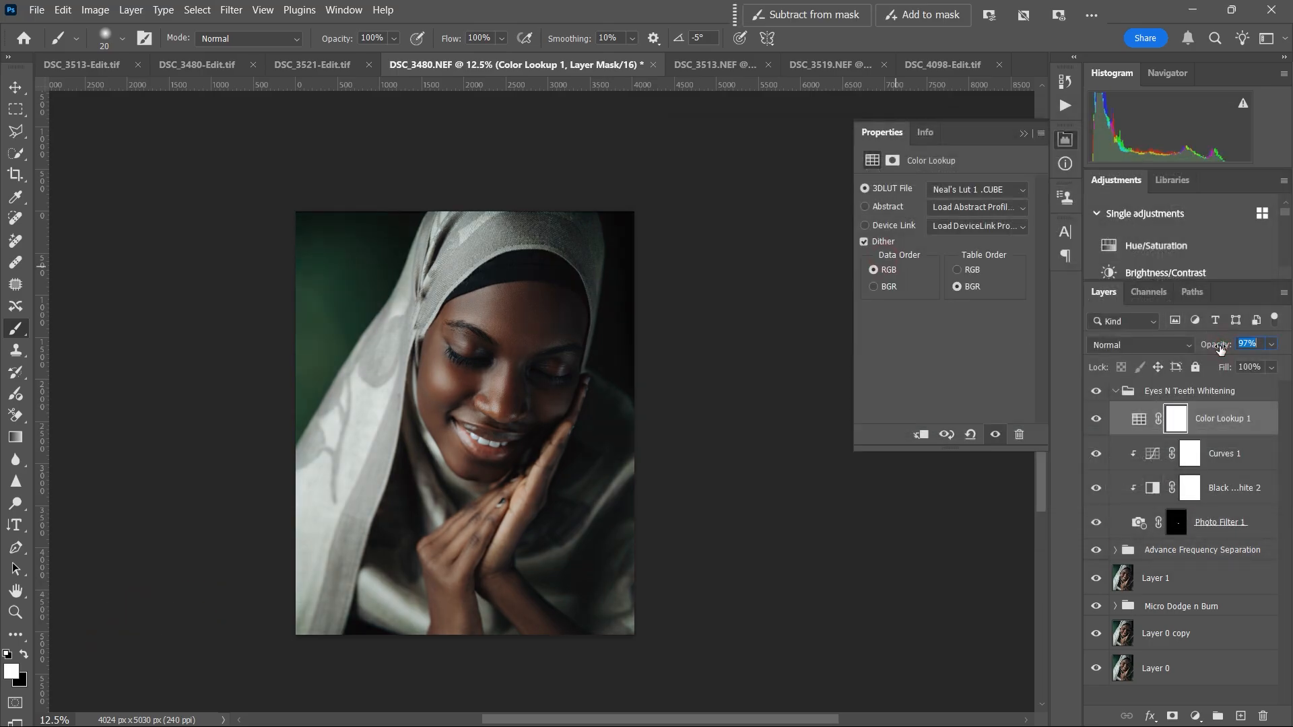
Step: Move the Color Lookup layer above the Eyes N Teeth Whitening group, collapse the group and set its opacity to 53%
{"action": "left_click_drag", "start_coordinate": [1224, 420], "coordinate": [1212, 387]}
{"action": "left_click", "coordinate": [1127, 424]}
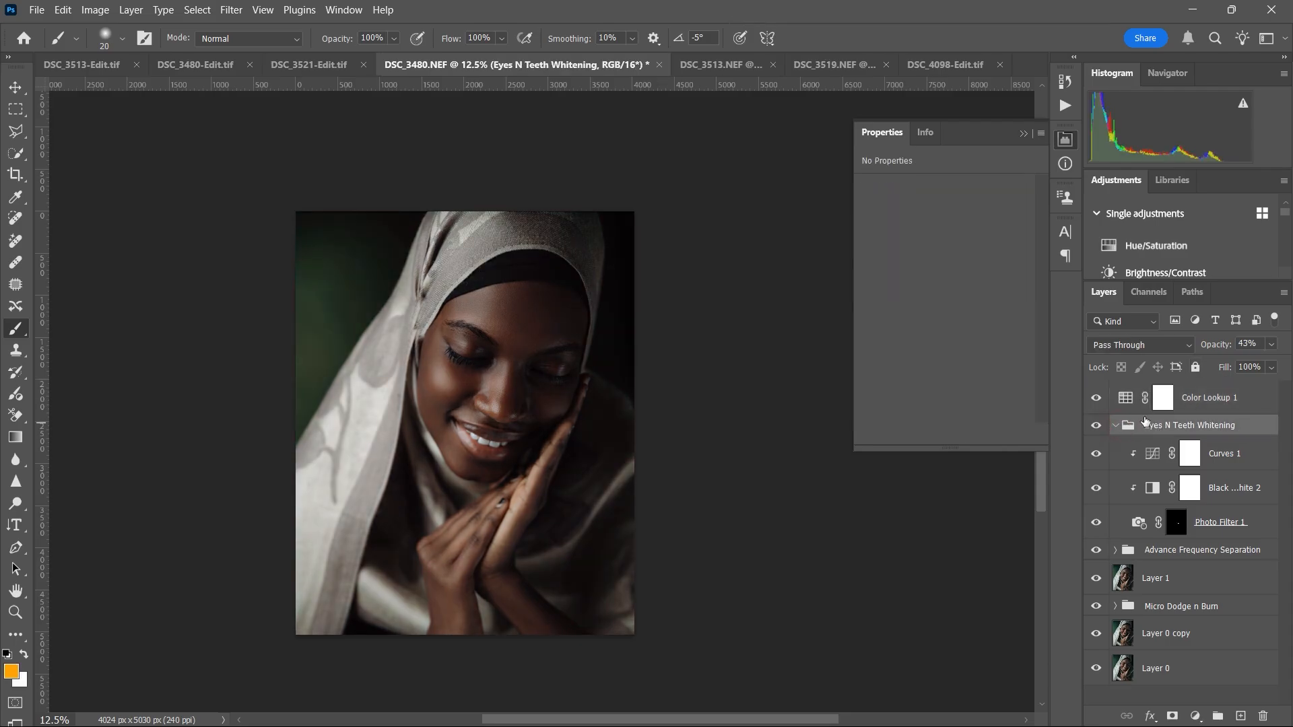
{"action": "left_click", "coordinate": [1116, 426]}
{"action": "left_click_drag", "start_coordinate": [1225, 345], "coordinate": [1233, 343]}
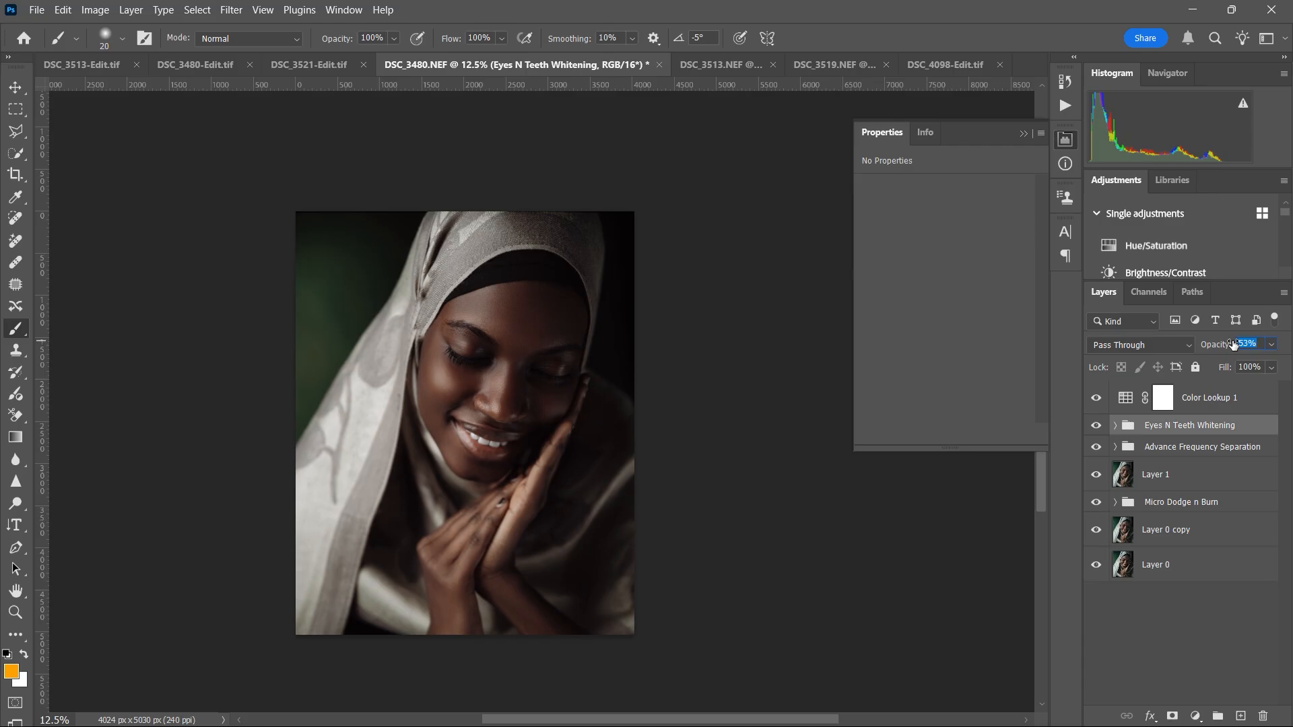
Step: Add a second Color Lookup using Neal's Lut 2.CUBE at 16% opacity and place it above the first one
{"action": "left_click", "coordinate": [1196, 715]}
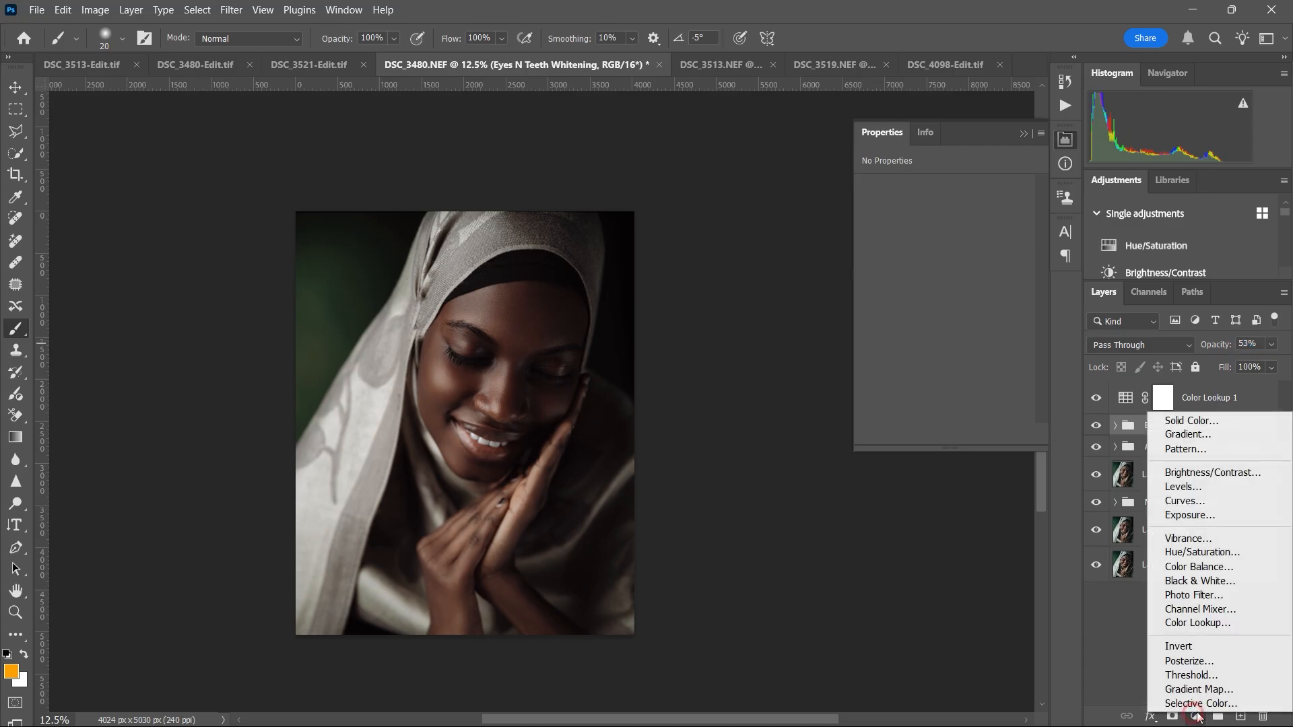
{"action": "left_click", "coordinate": [1195, 540]}
{"action": "left_click", "coordinate": [1006, 193]}
{"action": "left_click", "coordinate": [1010, 209]}
{"action": "double_click", "coordinate": [961, 276]}
{"action": "left_click_drag", "start_coordinate": [1218, 344], "coordinate": [1157, 379]}
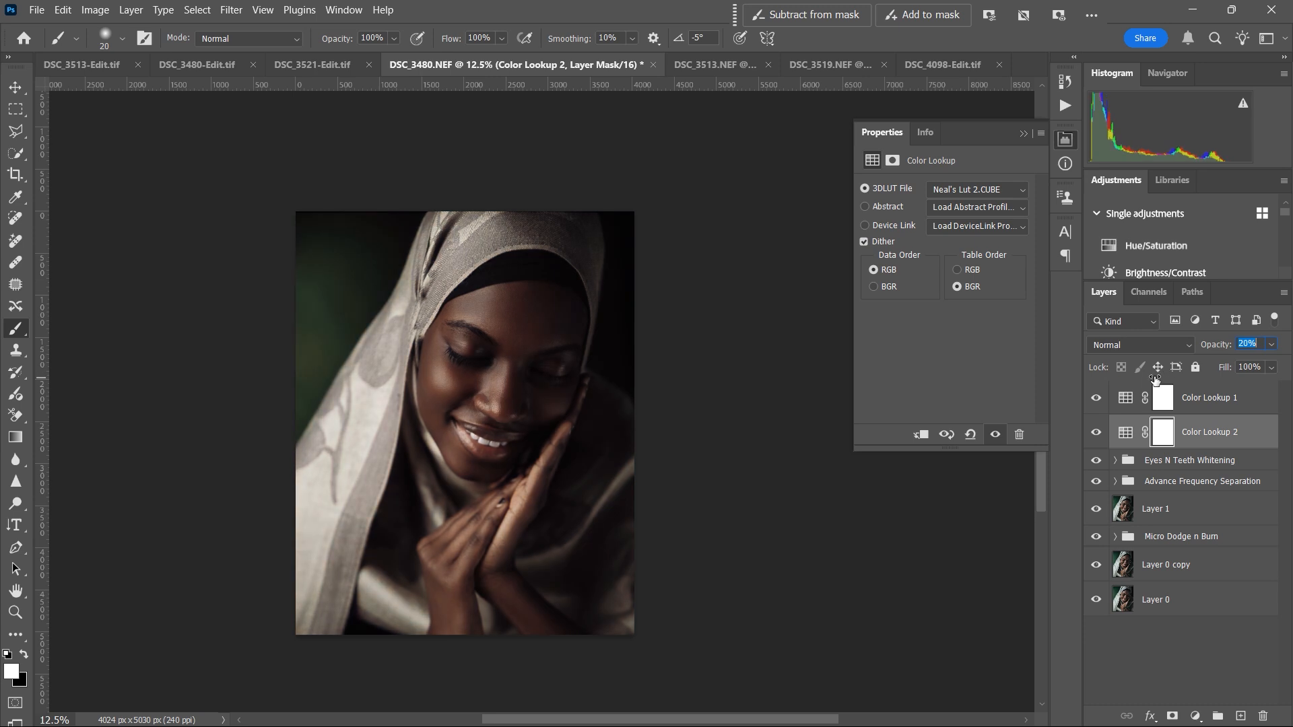
{"action": "left_click_drag", "start_coordinate": [1223, 345], "coordinate": [1219, 348]}
{"action": "left_click", "coordinate": [1097, 434]}
{"action": "left_click", "coordinate": [1100, 434]}
{"action": "left_click_drag", "start_coordinate": [1206, 419], "coordinate": [1203, 391]}
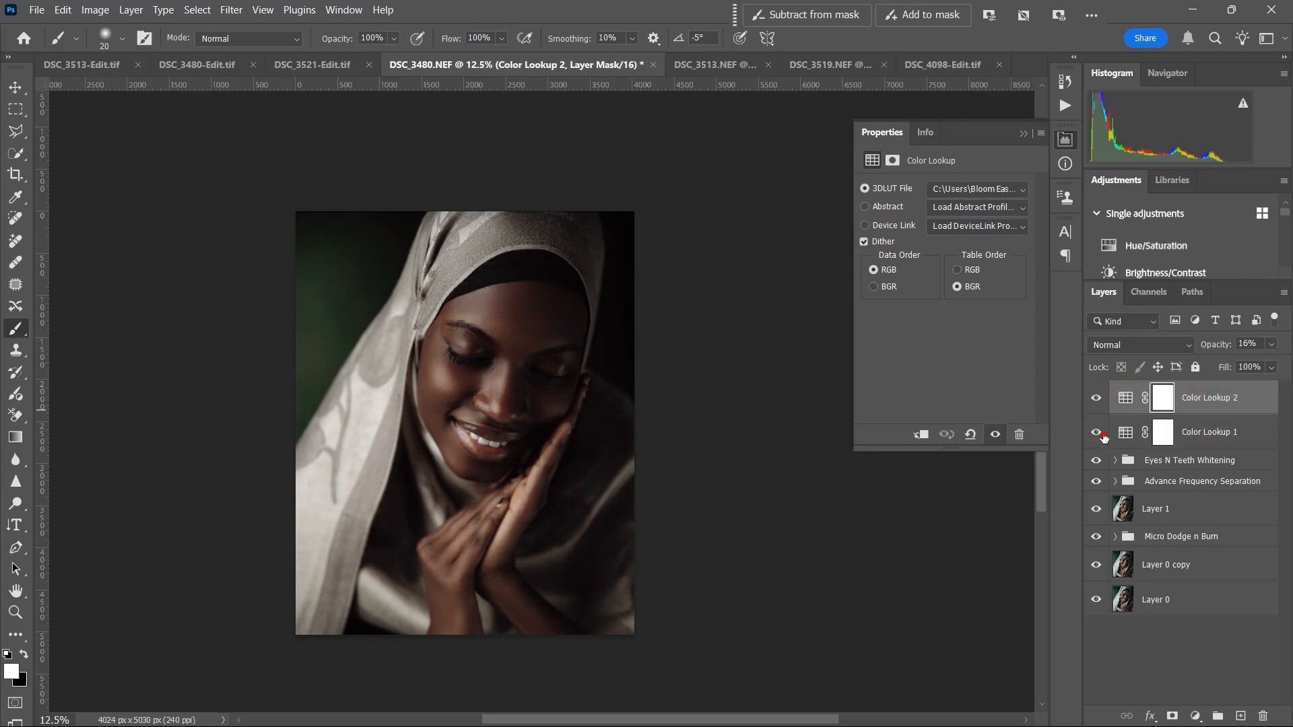
Step: Add a Levels adjustment on top and set its white input level to 214
{"action": "left_click", "coordinate": [1196, 715]}
{"action": "left_click", "coordinate": [1186, 496]}
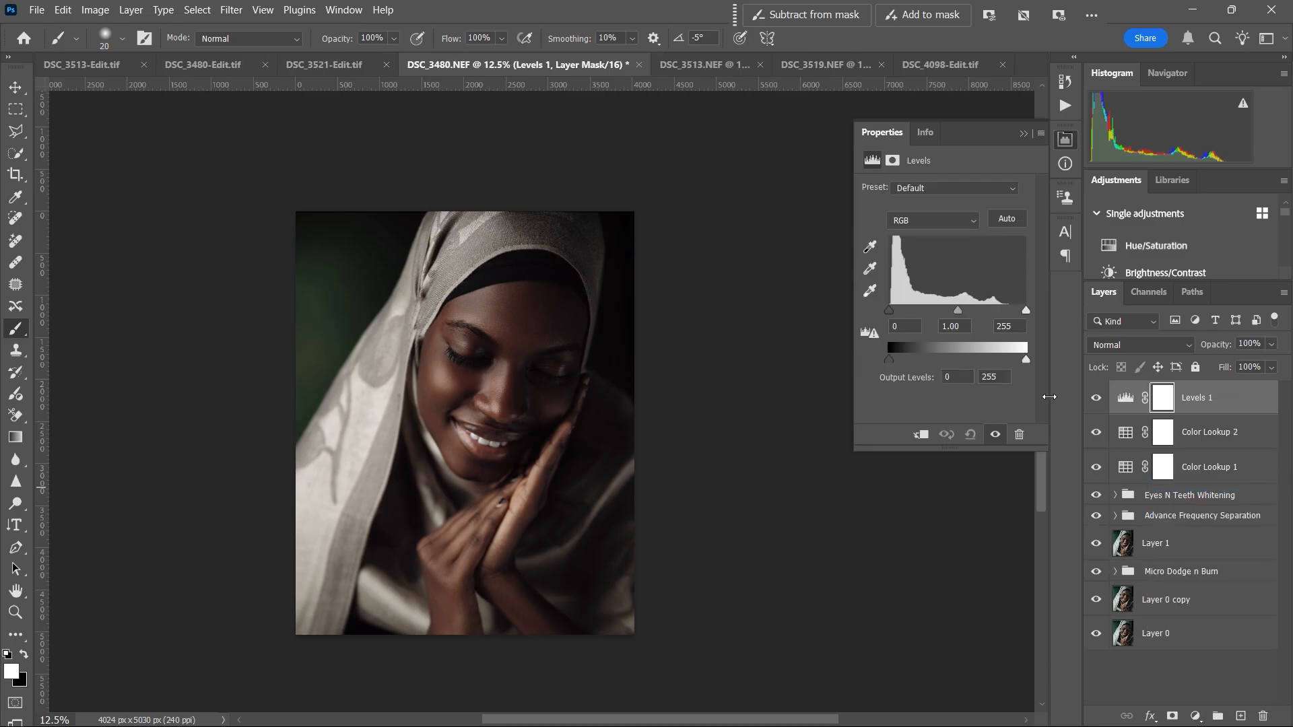
{"action": "mouse_move", "coordinate": [1026, 310]}
{"action": "left_mouse_down"}
{"action": "mouse_move", "coordinate": [985, 319]}
{"action": "mouse_move", "coordinate": [1002, 318]}
{"action": "left_mouse_up"}
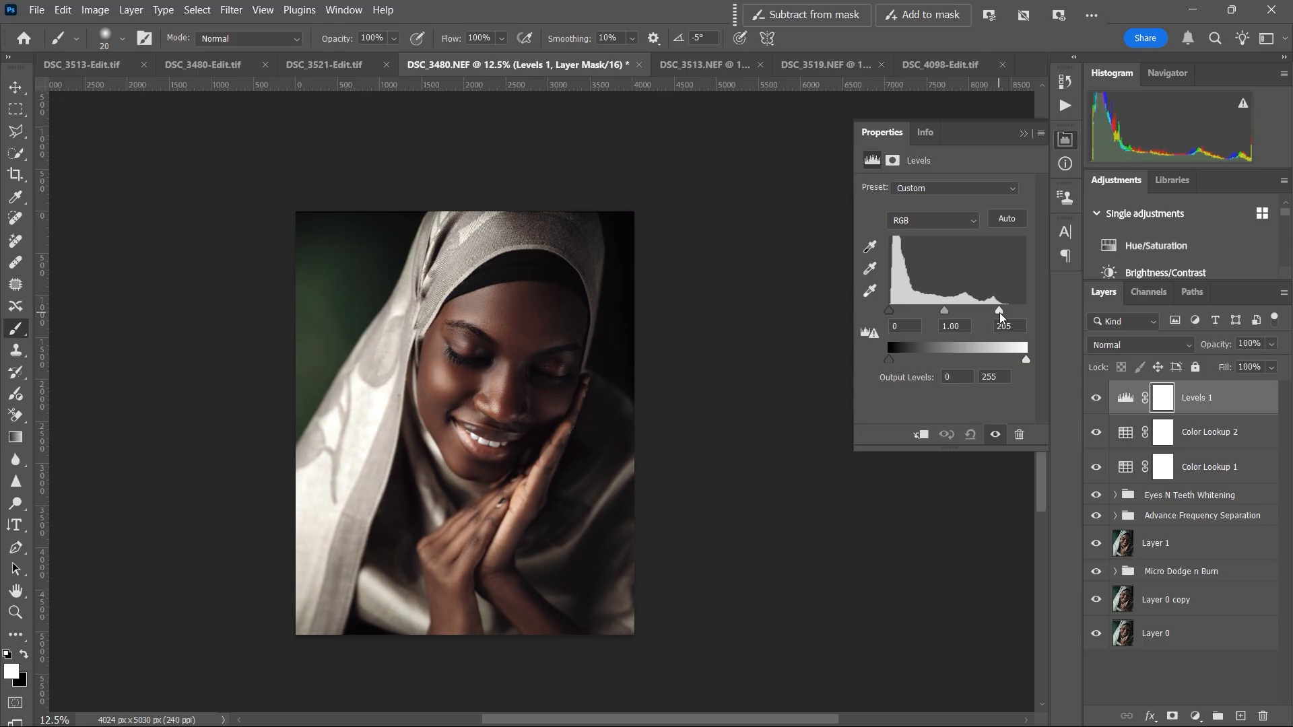
Step: Compare the portrait without each Color Lookup layer and lower Color Lookup 1's opacity to 55%
{"action": "left_click", "coordinate": [1208, 431]}
{"action": "left_click", "coordinate": [1098, 435]}
{"action": "left_click", "coordinate": [1099, 436]}
{"action": "left_click", "coordinate": [1207, 399]}
{"action": "left_click", "coordinate": [1203, 466]}
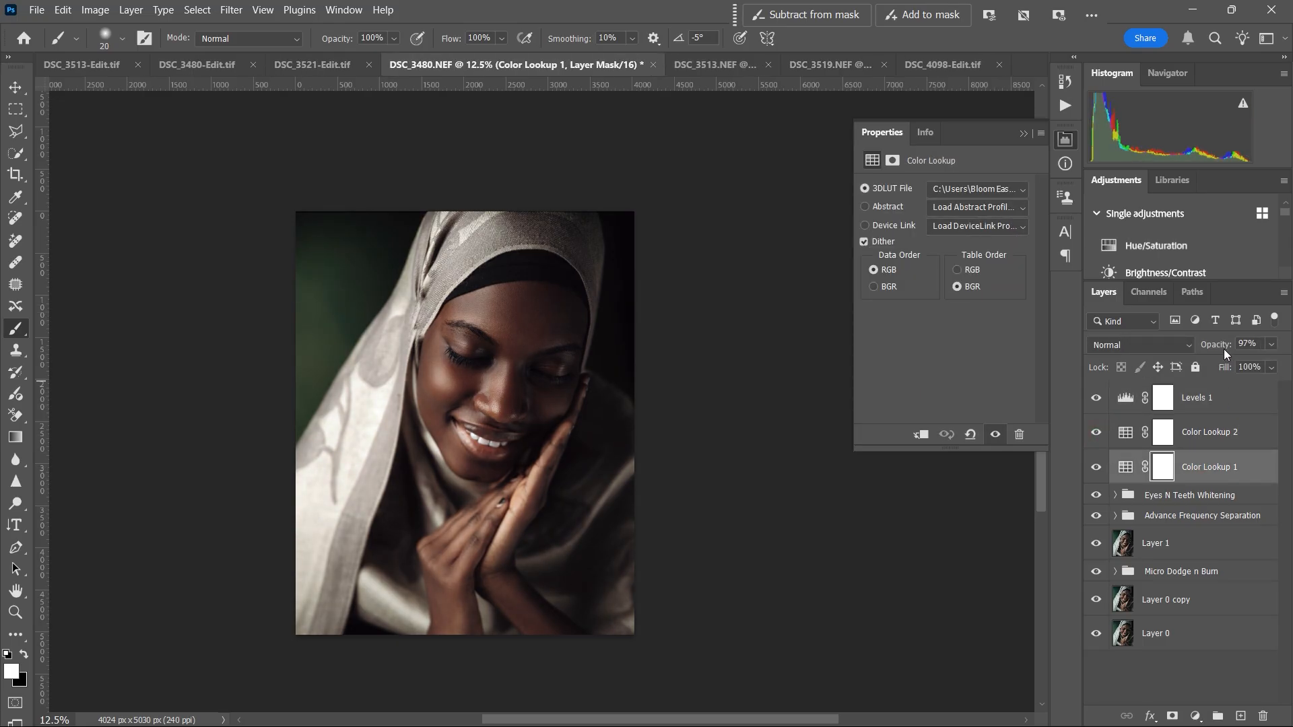
{"action": "left_click_drag", "start_coordinate": [1227, 349], "coordinate": [1213, 350]}
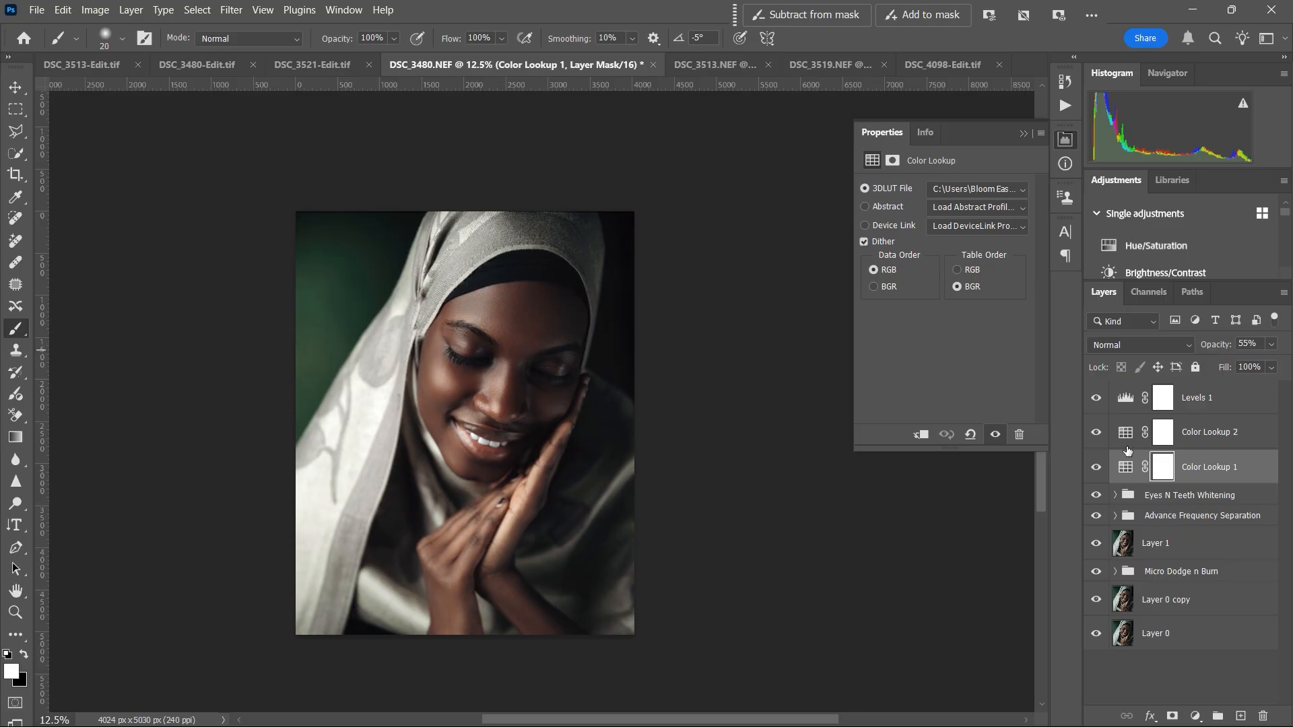
{"action": "left_click", "coordinate": [1096, 467]}
{"action": "left_click", "coordinate": [1097, 467]}
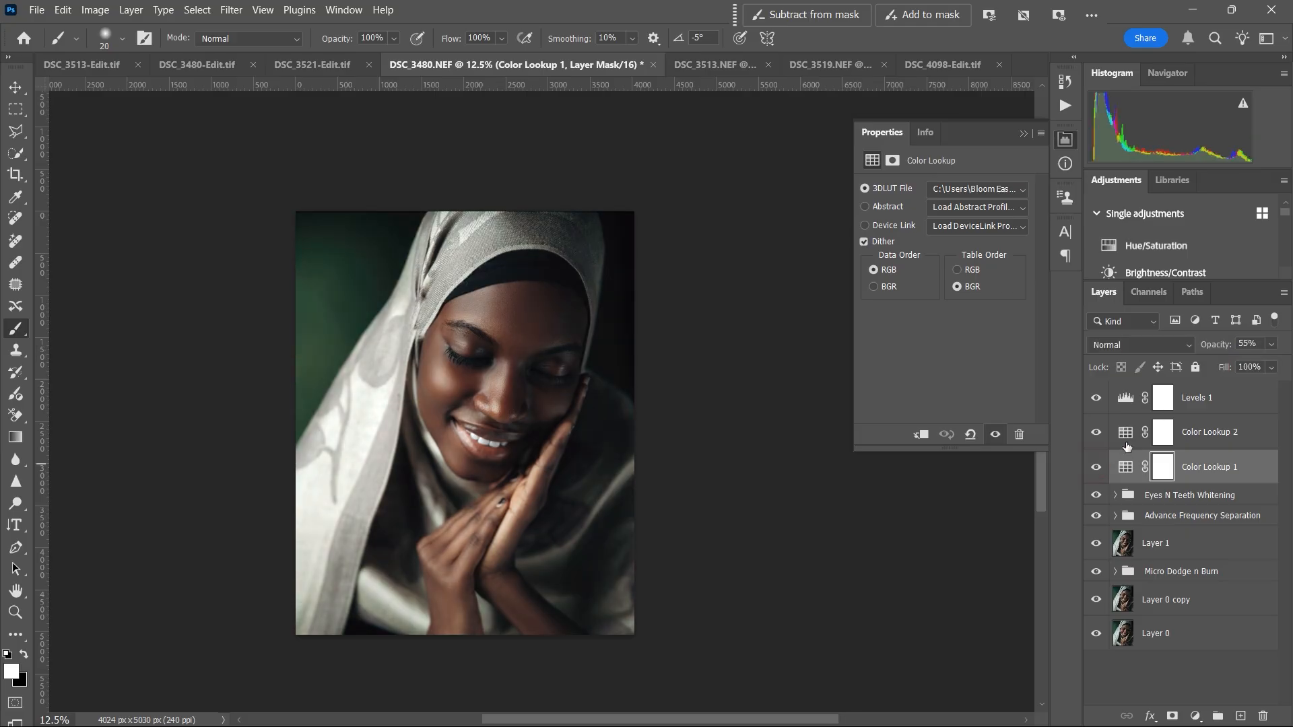
Step: Add a Curves adjustment above Levels 1, raising the highlights from 186 to 197 and anchoring the shadows at 62
{"action": "left_click", "coordinate": [1206, 398]}
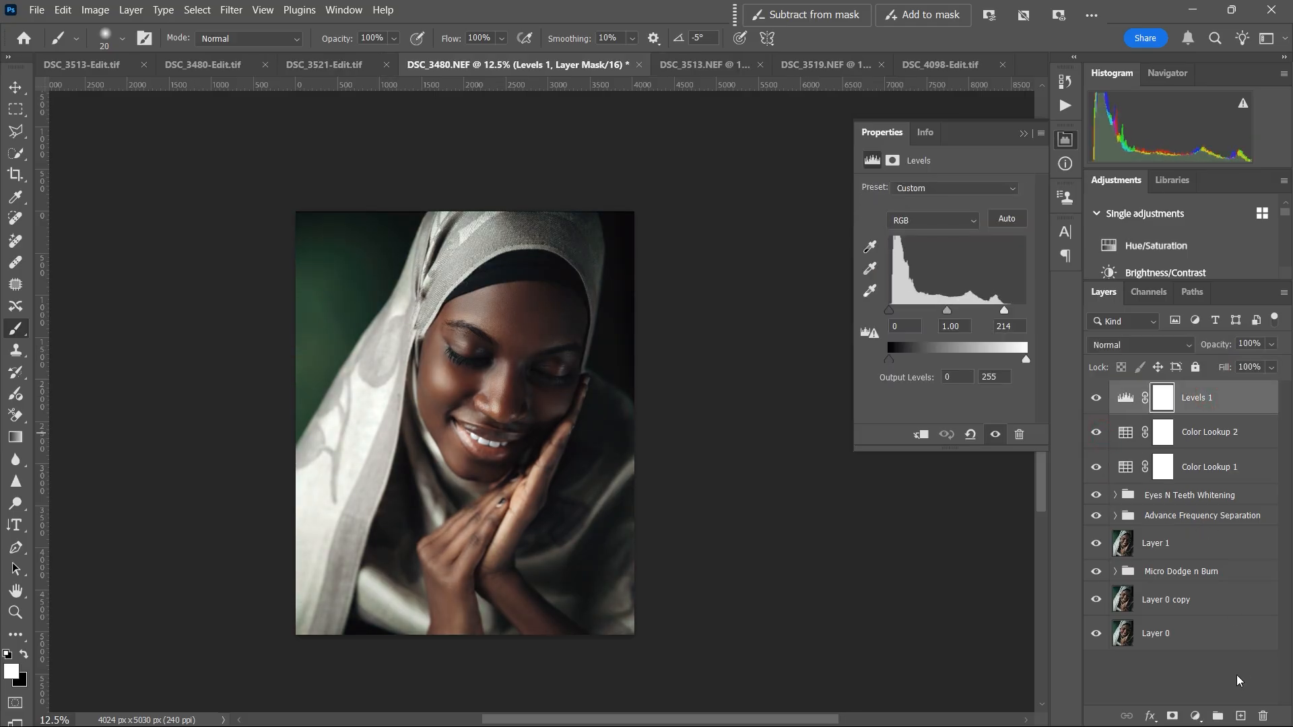
{"action": "left_click", "coordinate": [1196, 716]}
{"action": "left_click", "coordinate": [1196, 716]}
{"action": "key", "text": "space"}
{"action": "left_click_drag", "start_coordinate": [655, 548], "coordinate": [724, 526]}
{"action": "key", "text": "ctrl+equal"}
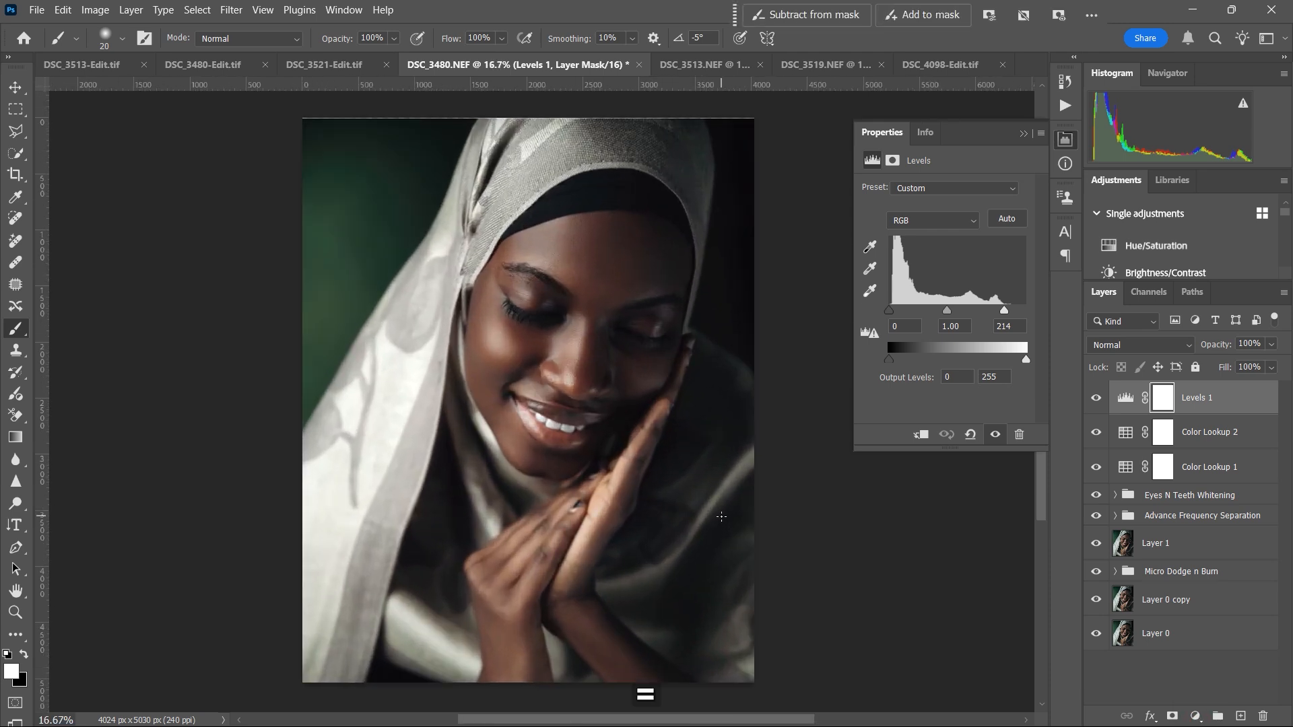
{"action": "left_click", "coordinate": [1196, 715]}
{"action": "left_click", "coordinate": [1175, 500]}
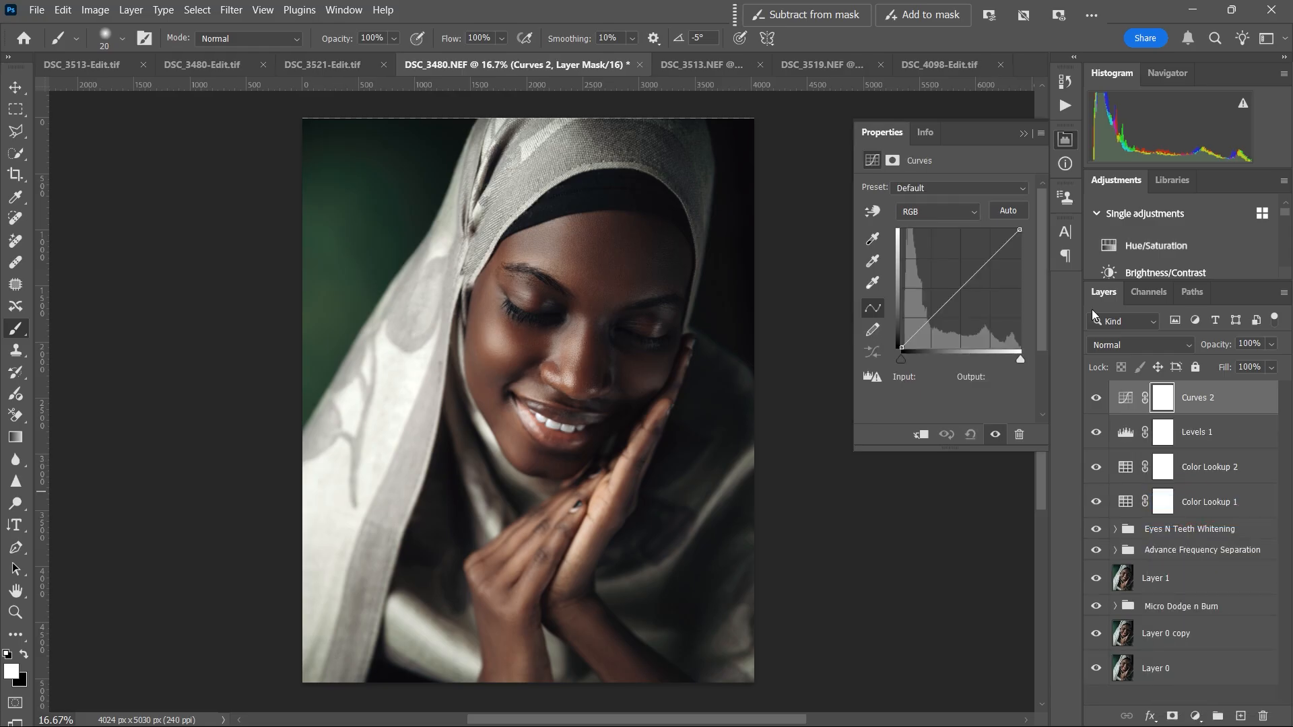
{"action": "left_click_drag", "start_coordinate": [989, 260], "coordinate": [988, 258]}
{"action": "left_click", "coordinate": [931, 319]}
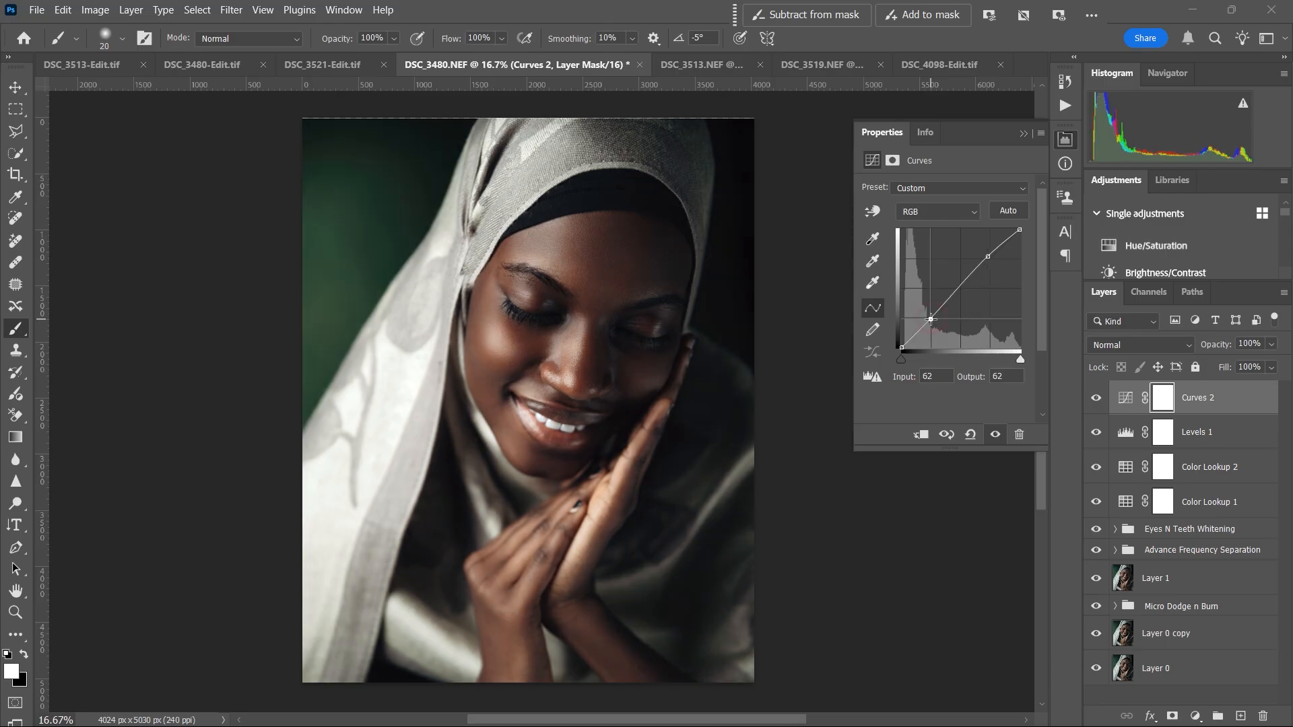
{"action": "left_click", "coordinate": [989, 255]}
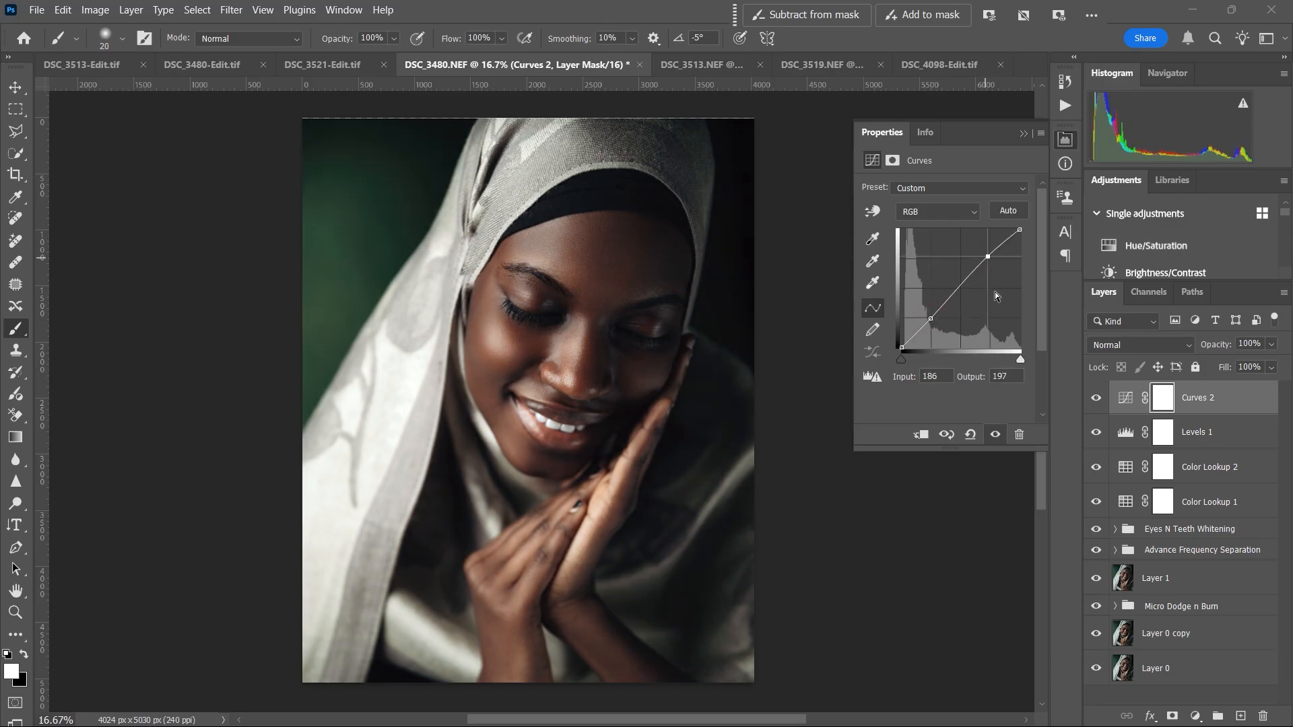
Step: Add another Curves adjustment on top, slightly lowering the highlights and raising the shadows from 57 to 65
{"action": "left_click", "coordinate": [1195, 716]}
{"action": "left_click", "coordinate": [1206, 505]}
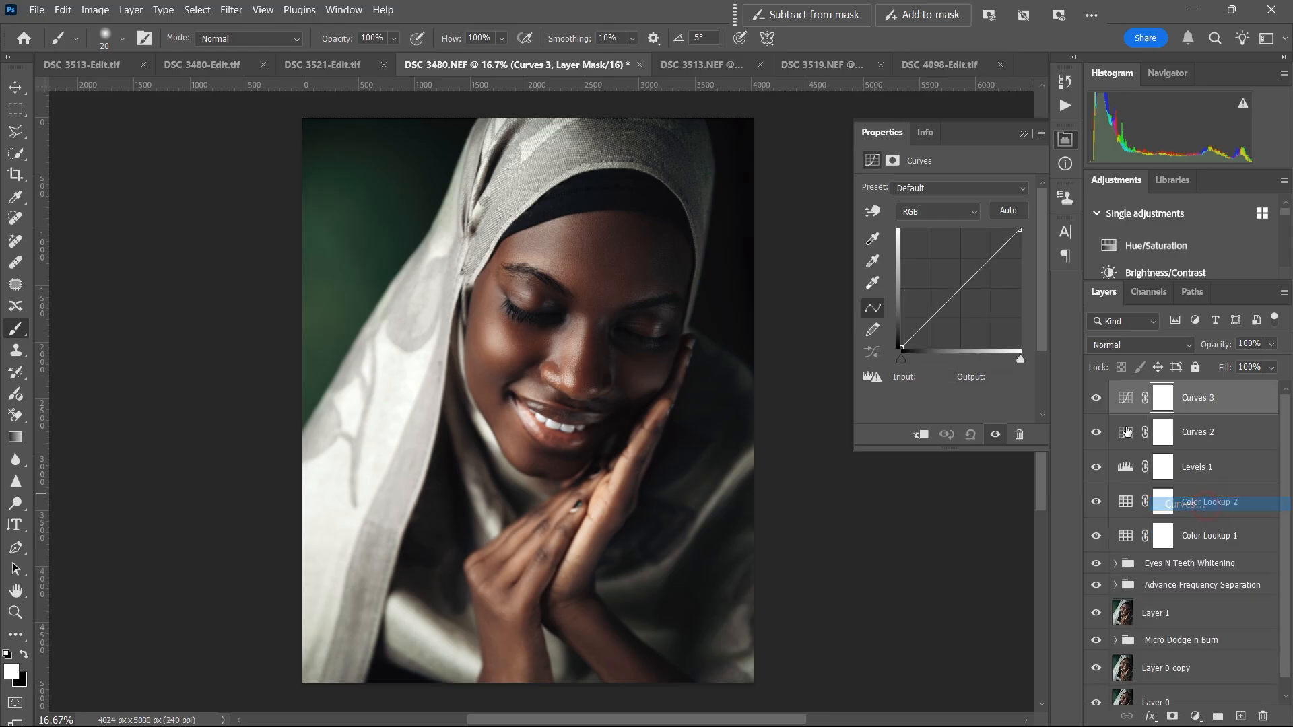
{"action": "left_click", "coordinate": [990, 261]}
{"action": "left_click_drag", "start_coordinate": [990, 261], "coordinate": [991, 262]}
{"action": "left_click", "coordinate": [931, 321]}
{"action": "left_click_drag", "start_coordinate": [930, 319], "coordinate": [928, 316]}
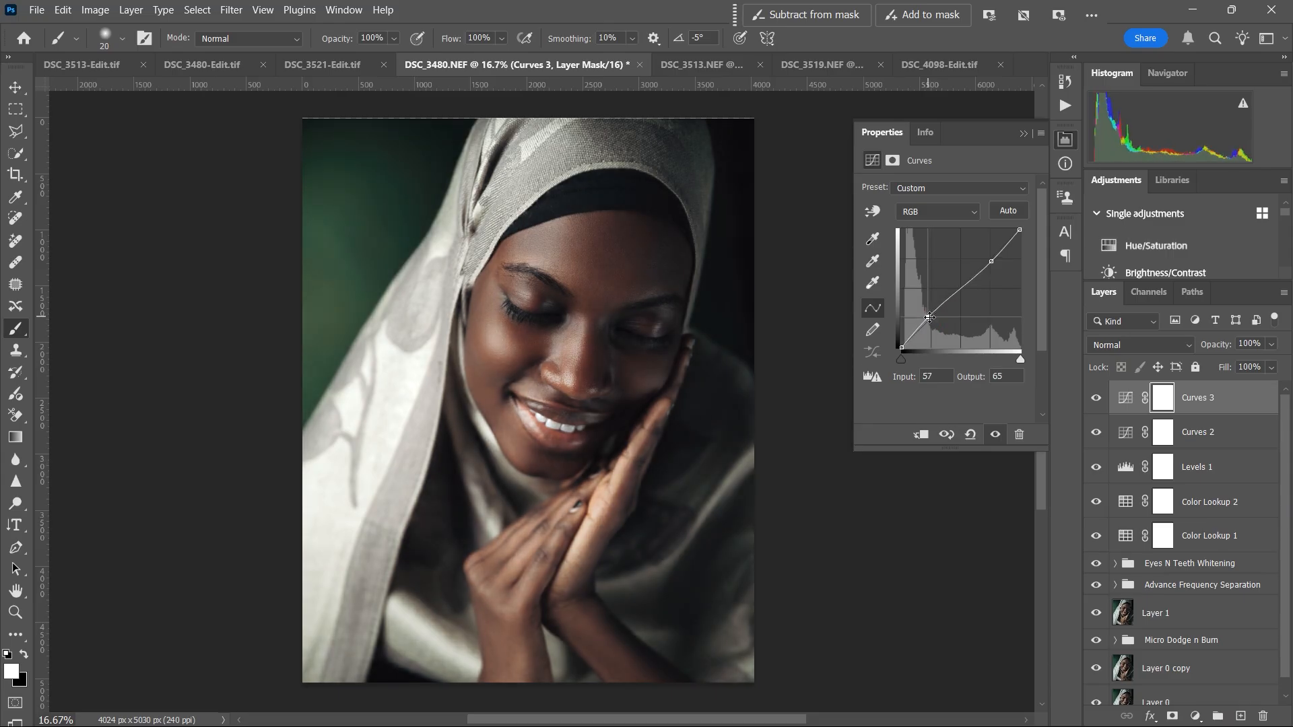
Step: Set Curves 3's highlight point to input 195, output 189, and compare the portrait with and without Curves 3 and Curves 2
{"action": "key", "text": "ctrl+z"}
{"action": "key", "text": "ctrl+shift+z"}
{"action": "left_click", "coordinate": [993, 261]}
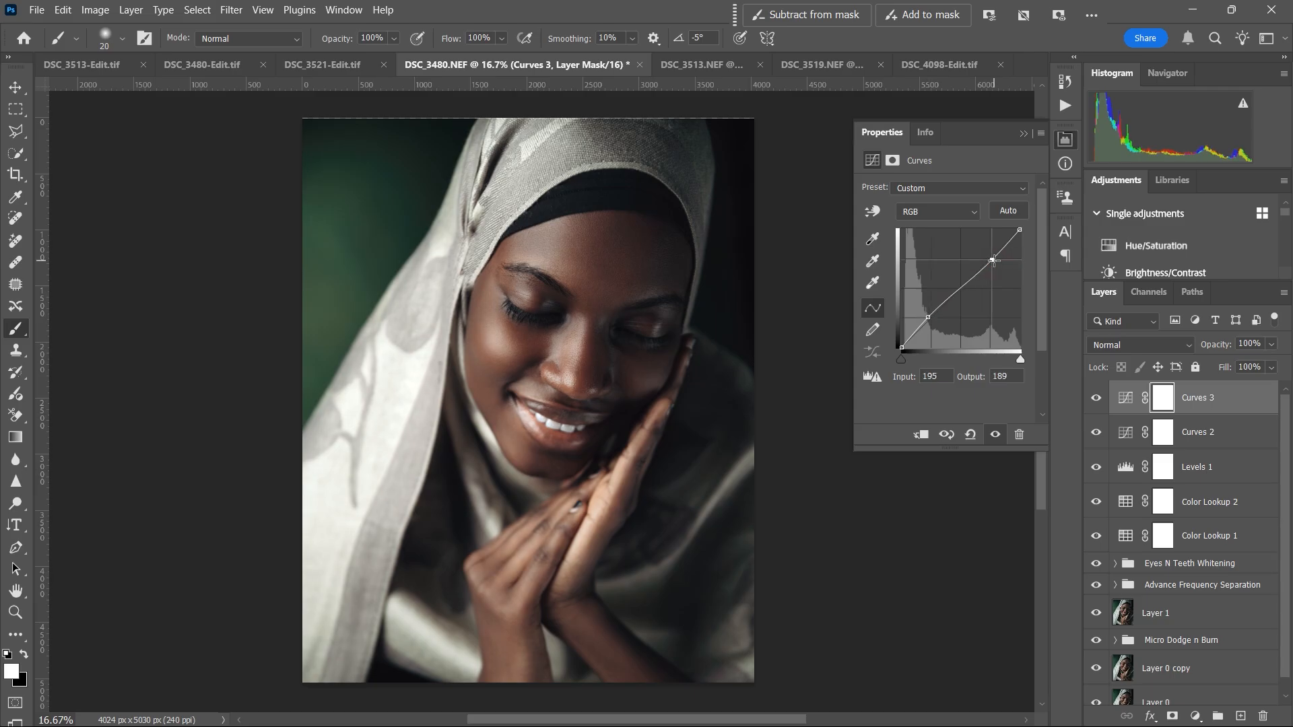
{"action": "left_click", "coordinate": [1098, 399]}
{"action": "left_click", "coordinate": [1097, 399]}
{"action": "left_click", "coordinate": [1097, 434]}
{"action": "left_click", "coordinate": [1097, 436]}
{"action": "left_click", "coordinate": [1097, 436]}
{"action": "left_click", "coordinate": [1098, 436]}
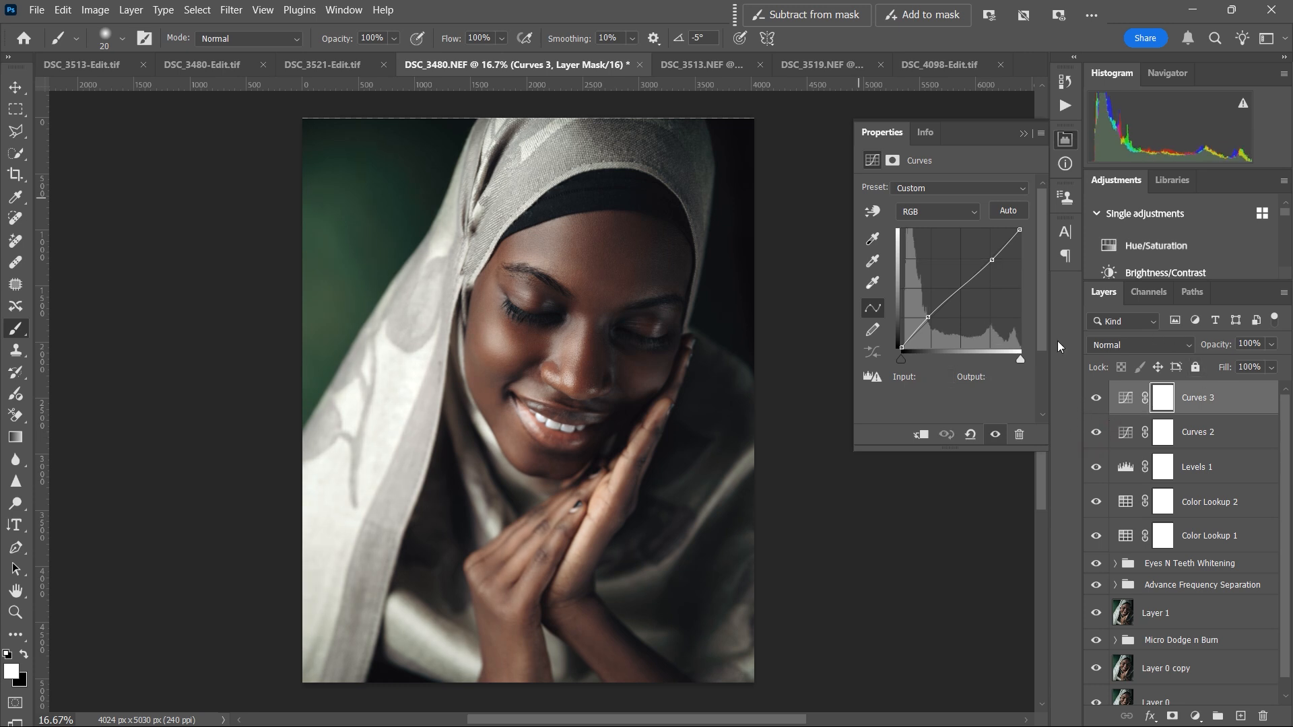
Step: Add a Color Balance adjustment on top with midtones at cyan-red -1, magenta-green -1 and yellow-blue -1
{"action": "left_click", "coordinate": [1196, 716]}
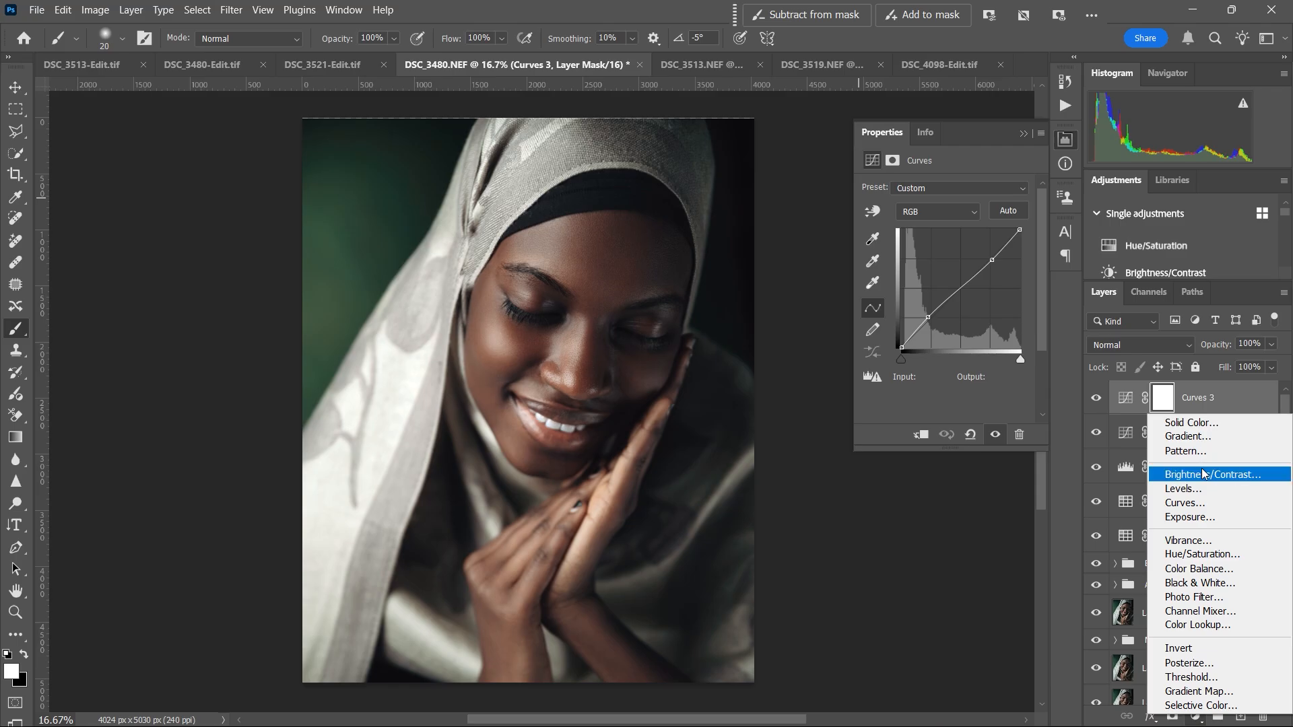
{"action": "left_click", "coordinate": [1206, 569]}
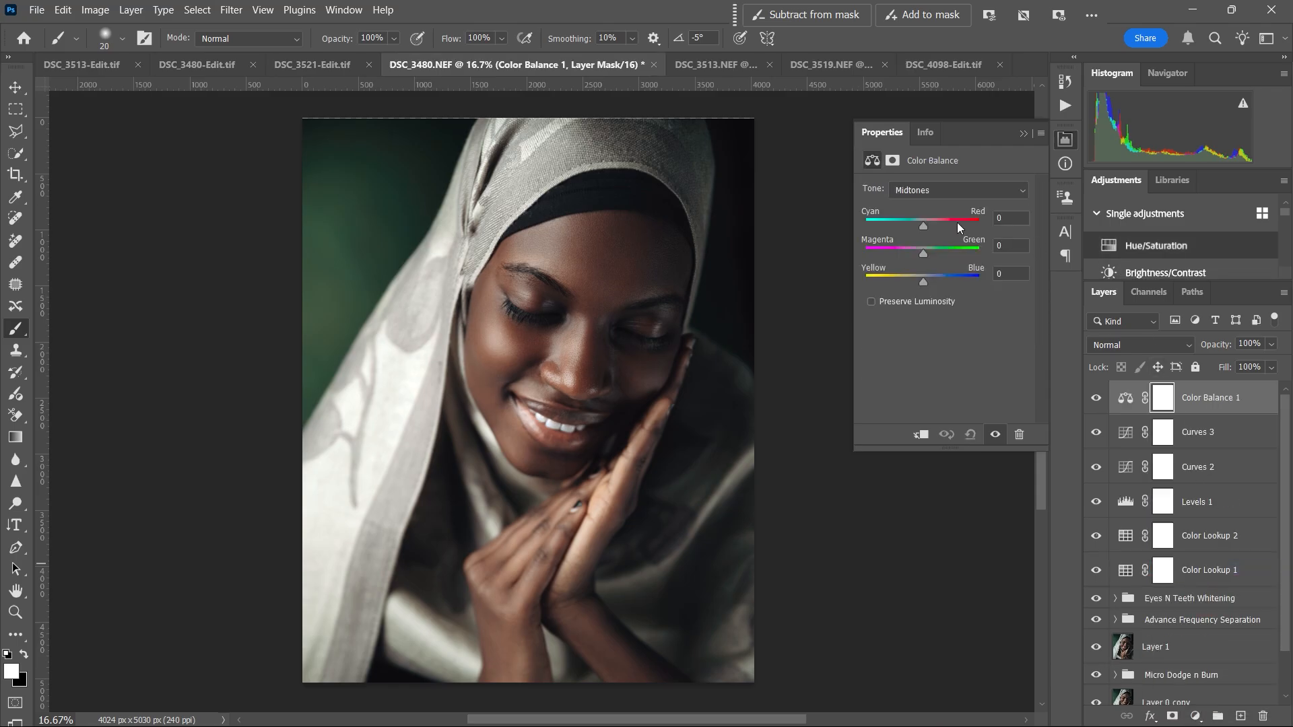
{"action": "left_click", "coordinate": [923, 225]}
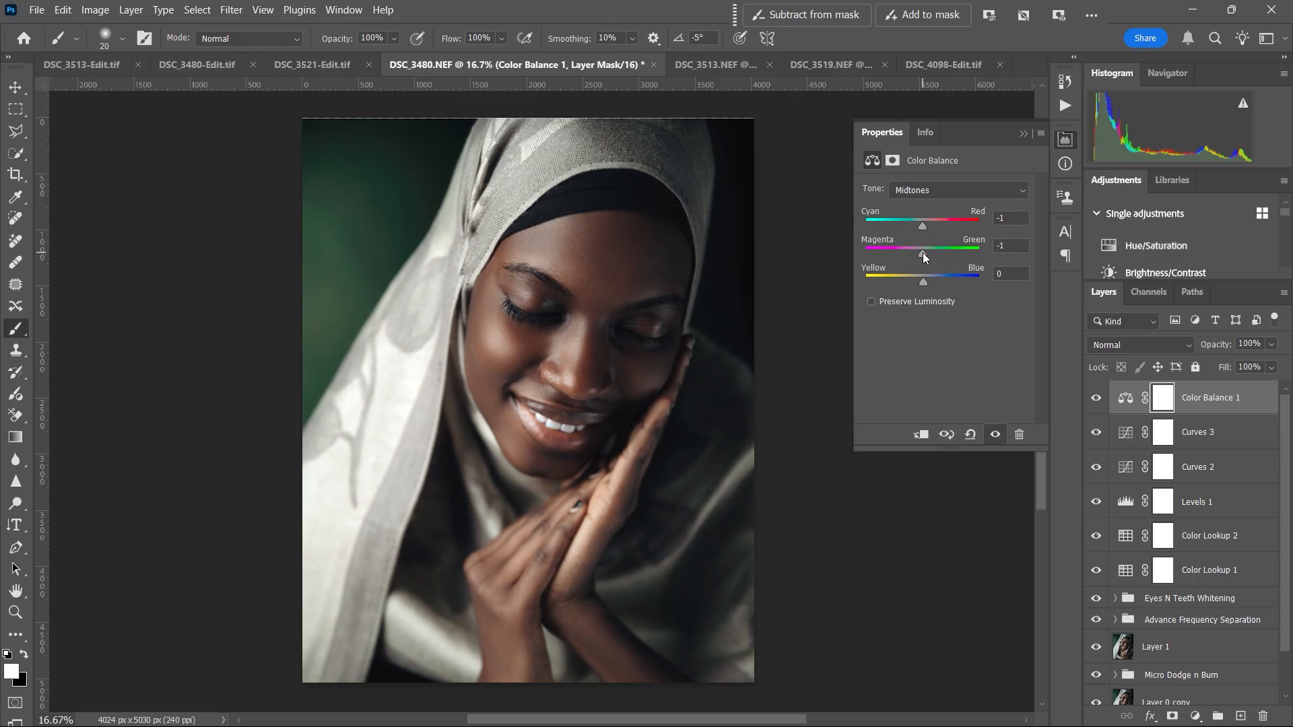
{"action": "left_click", "coordinate": [922, 282]}
Step: Set Color Balance 1's highlights to cyan-red -2 and yellow-blue -4
{"action": "left_click", "coordinate": [953, 189]}
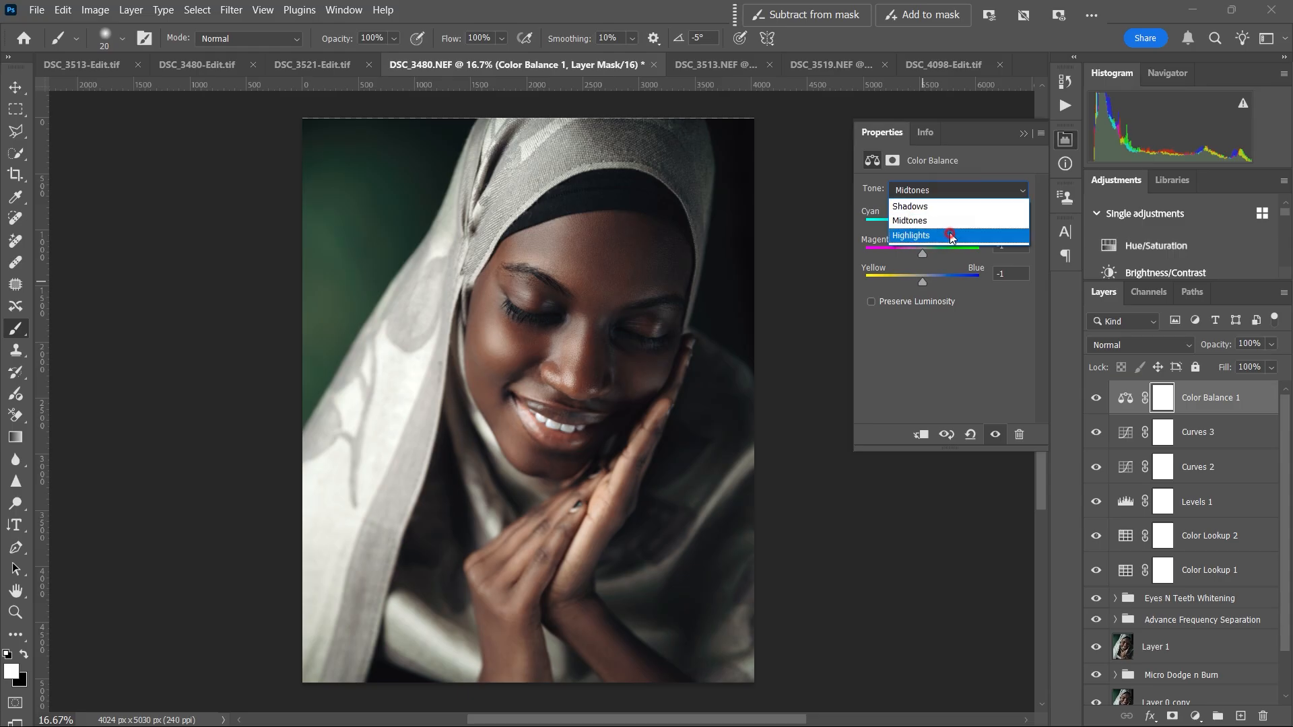
{"action": "left_click", "coordinate": [923, 232]}
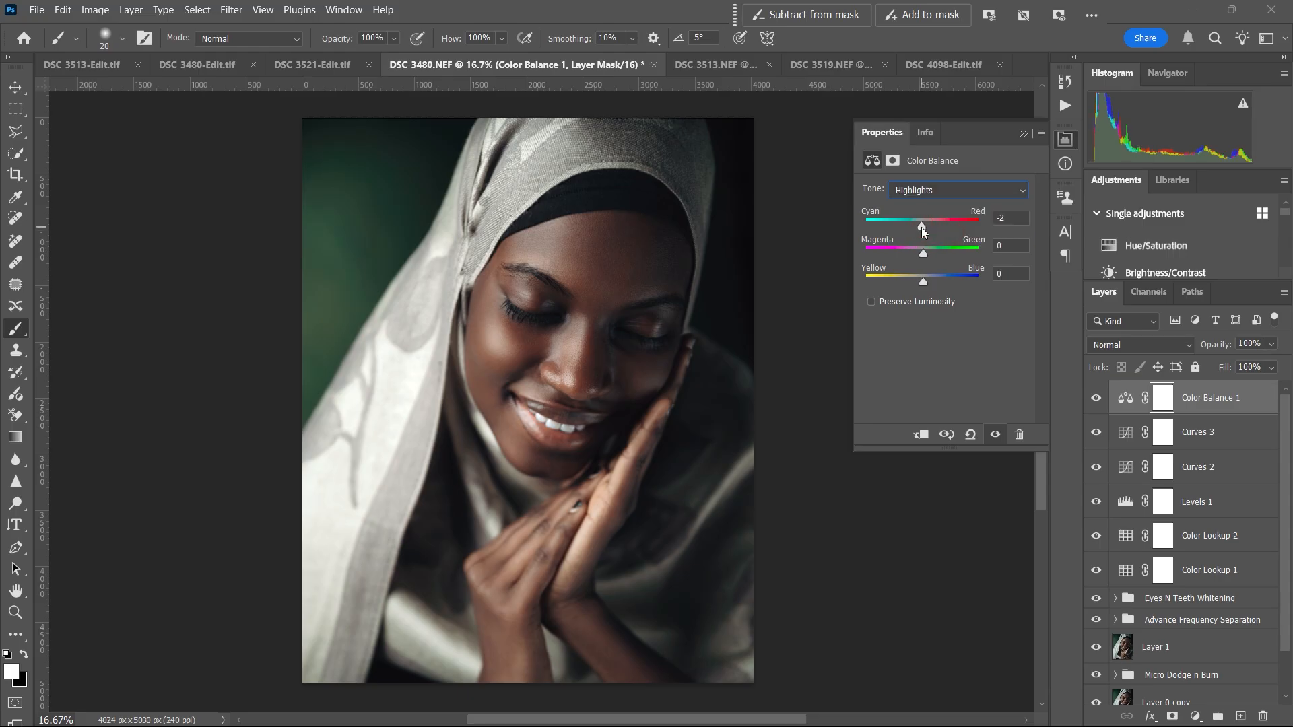
{"action": "left_click_drag", "start_coordinate": [920, 283], "coordinate": [920, 282]}
Step: Add a second Color Balance adjustment on top with midtones at cyan-red -1 and yellow-blue -3
{"action": "left_click", "coordinate": [1196, 716]}
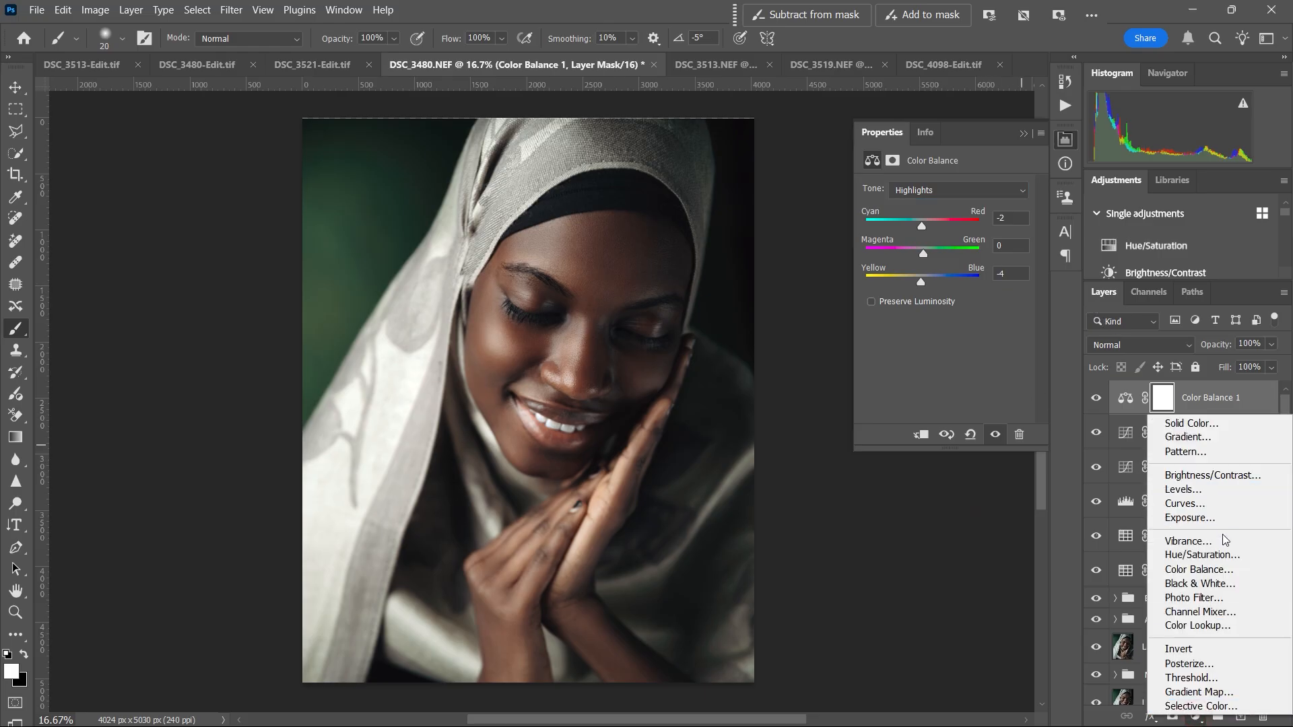
{"action": "left_click", "coordinate": [1226, 572]}
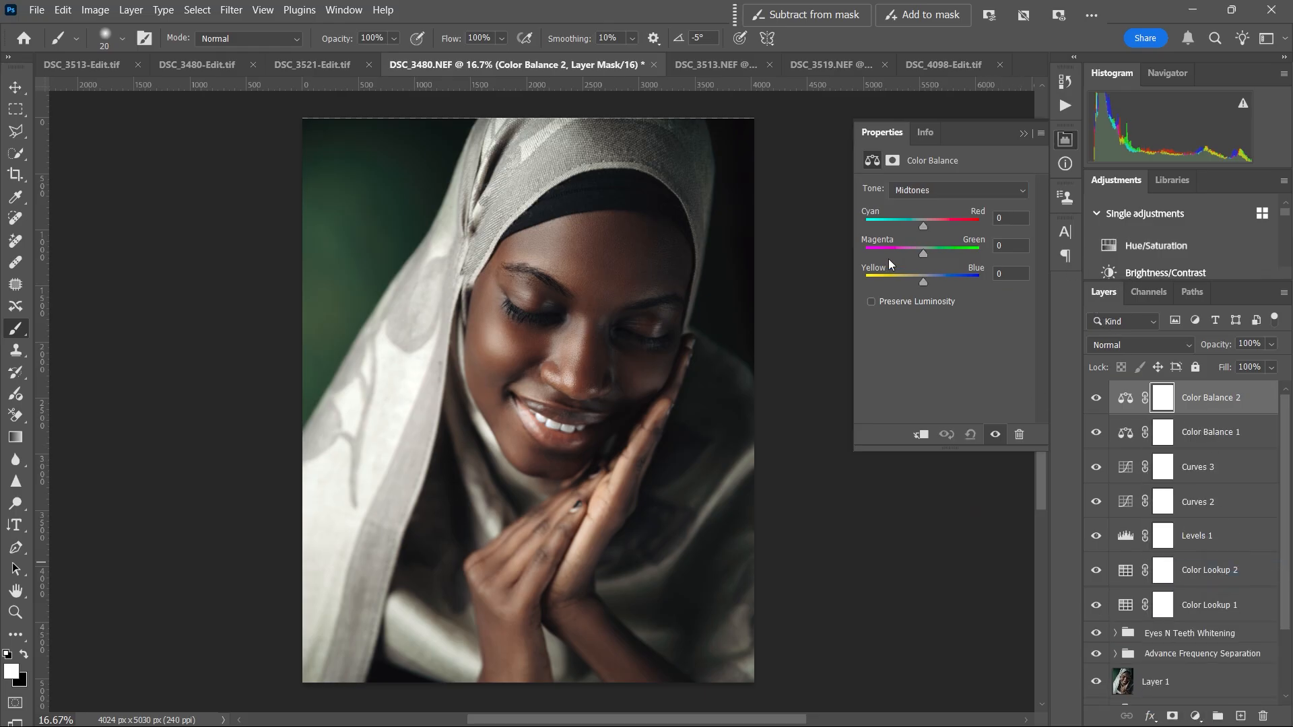
{"action": "left_click_drag", "start_coordinate": [921, 222], "coordinate": [924, 225]}
{"action": "left_click_drag", "start_coordinate": [921, 289], "coordinate": [921, 289]}
{"action": "left_click", "coordinate": [1003, 273]}
{"action": "type", "text": "3"}
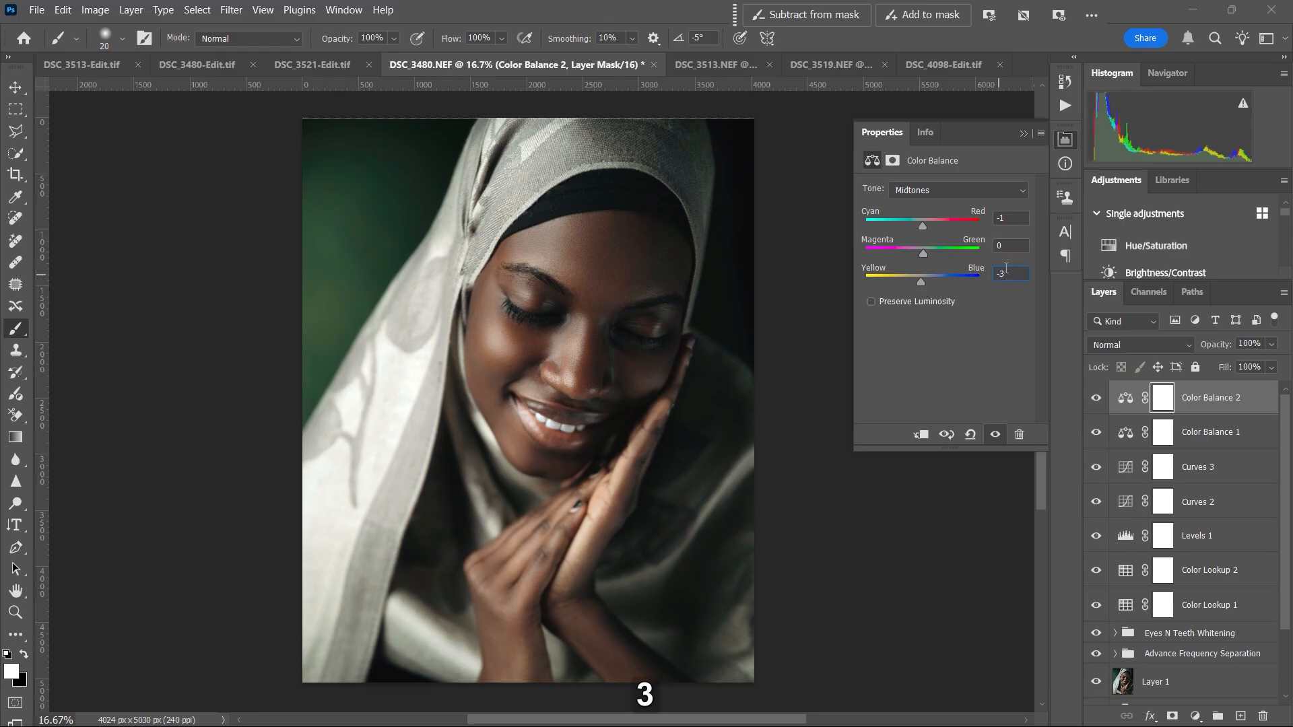
Step: Set Color Balance 2's highlights to cyan-red -2 and yellow-blue +1, and compare the portrait with and without the adjustment
{"action": "left_click", "coordinate": [989, 192]}
{"action": "left_click", "coordinate": [986, 237]}
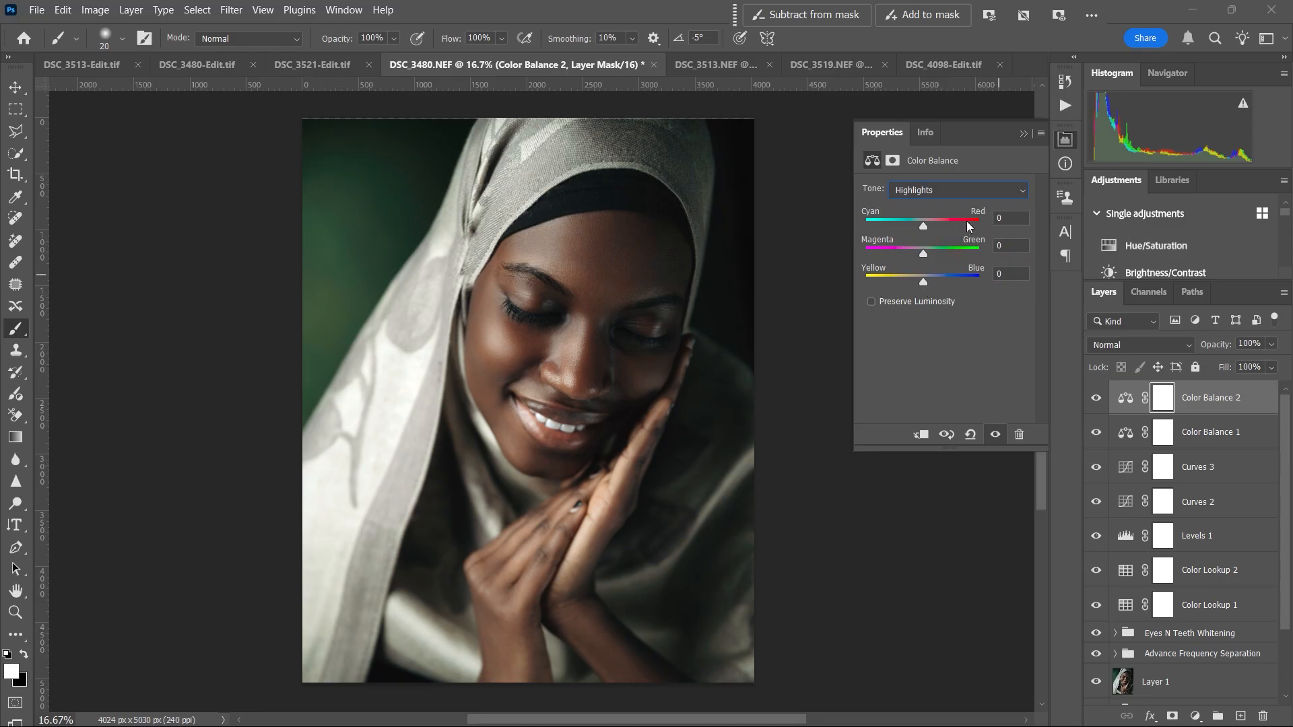
{"action": "left_click_drag", "start_coordinate": [927, 224], "coordinate": [923, 226]}
{"action": "left_click_drag", "start_coordinate": [924, 283], "coordinate": [923, 285]}
{"action": "left_click_drag", "start_coordinate": [922, 288], "coordinate": [924, 288]}
{"action": "left_click_drag", "start_coordinate": [925, 290], "coordinate": [924, 286]}
{"action": "left_click", "coordinate": [994, 435]}
{"action": "left_click", "coordinate": [995, 435]}
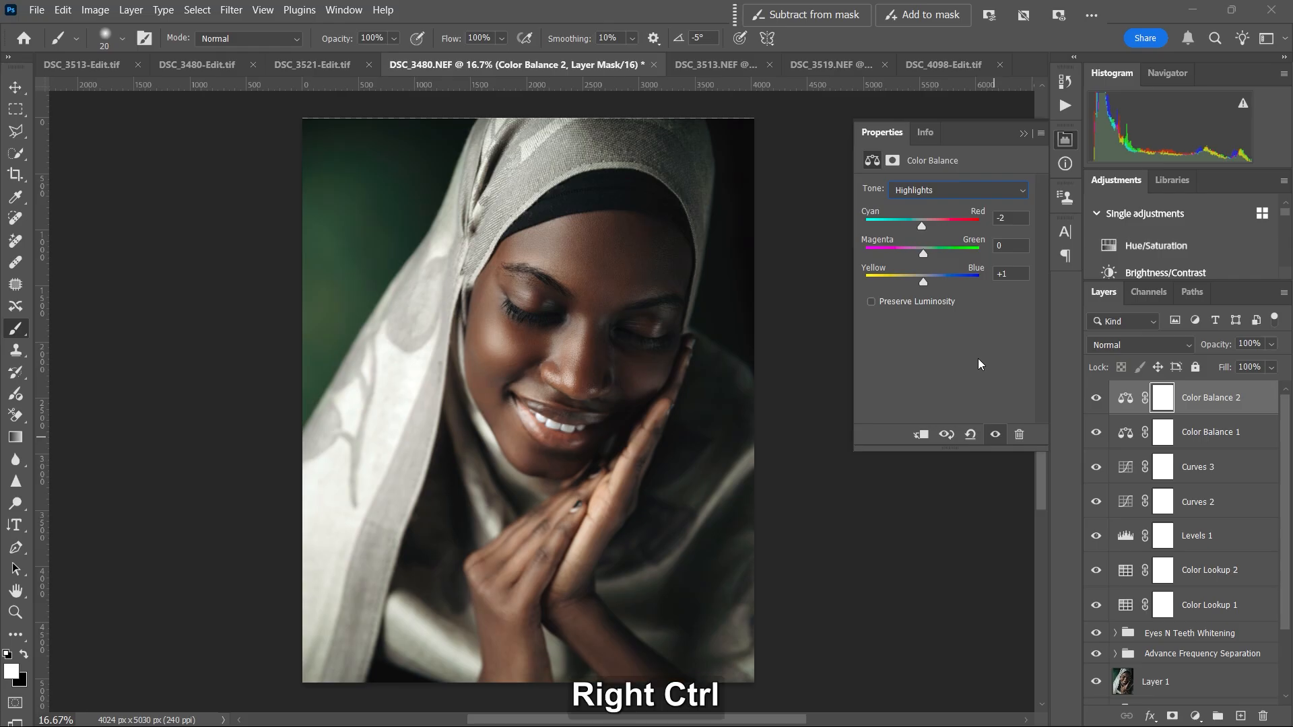
Step: Compare the portrait without the Advance Frequency Separation group and set the group's opacity to 70%
{"action": "key", "text": "ctrl+minus"}
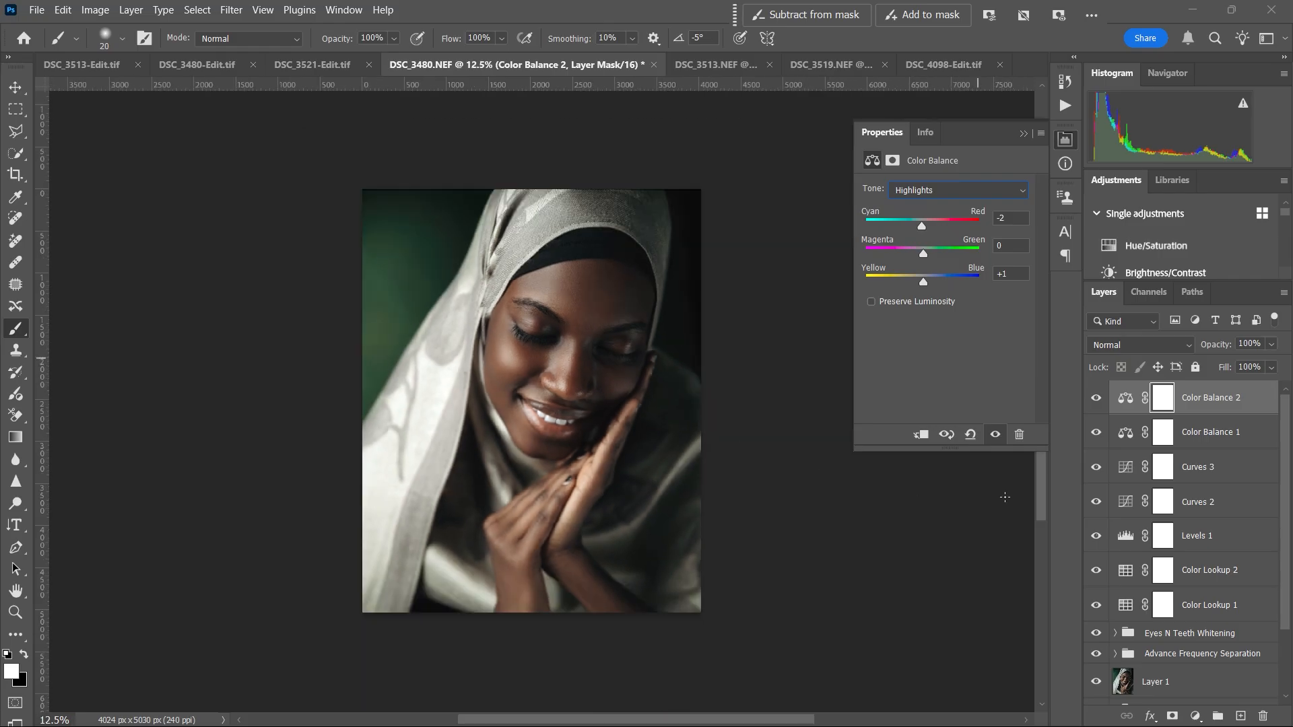
{"action": "left_click", "coordinate": [1139, 654]}
{"action": "left_click", "coordinate": [1096, 655]}
{"action": "left_click_drag", "start_coordinate": [1211, 354], "coordinate": [1217, 348]}
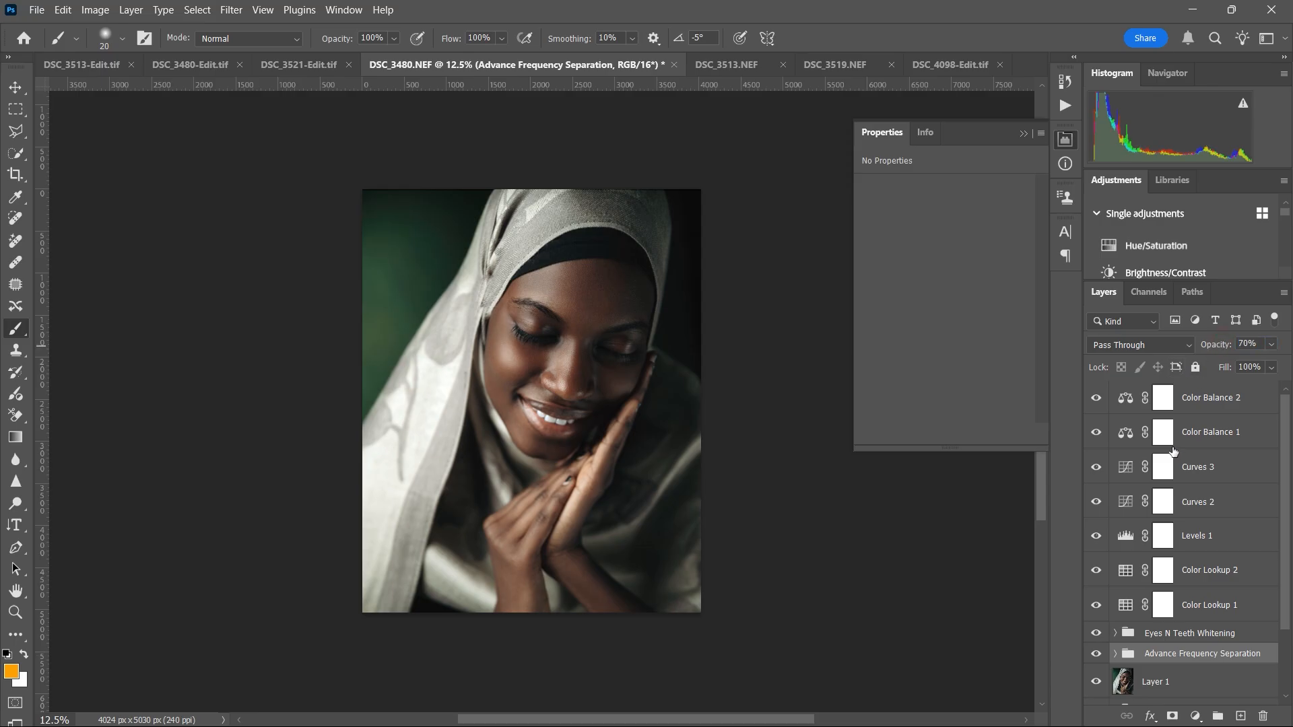
Step: Fine-tune the yellow-blue and magenta-green balance of Color Balance 2's midtones
{"action": "left_click", "coordinate": [1127, 402]}
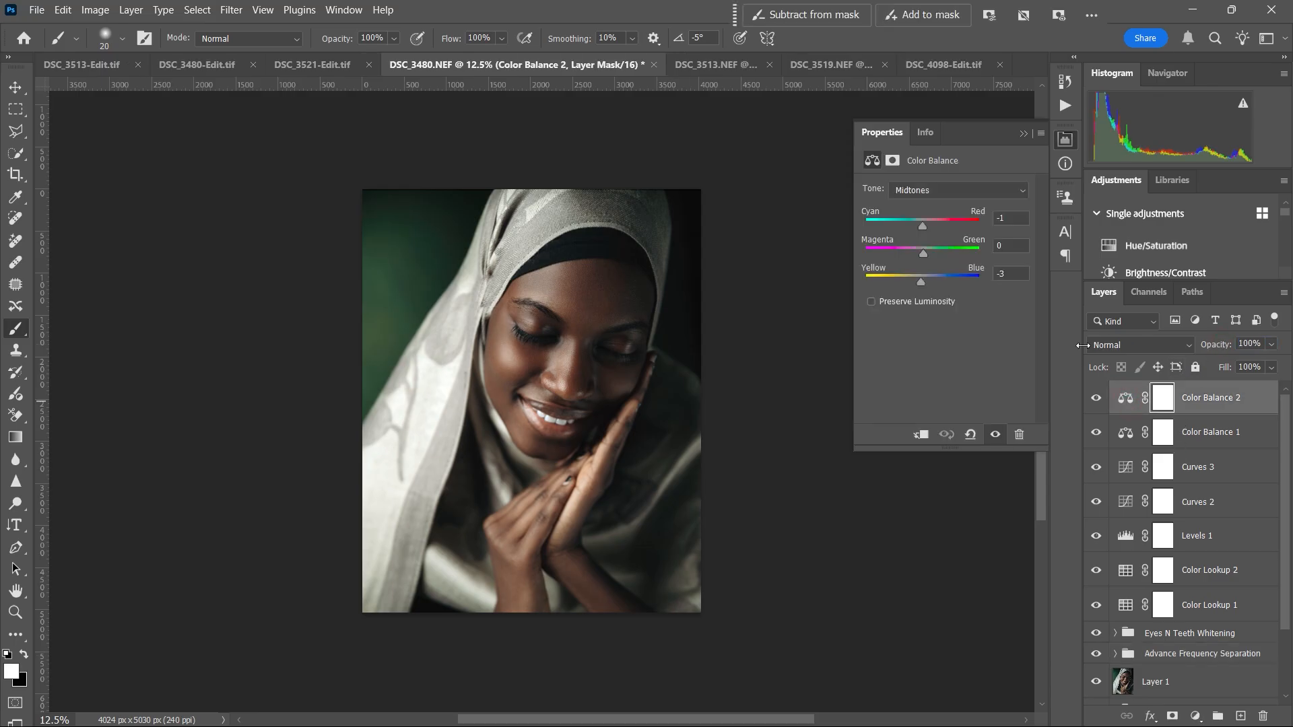
{"action": "left_click", "coordinate": [961, 192]}
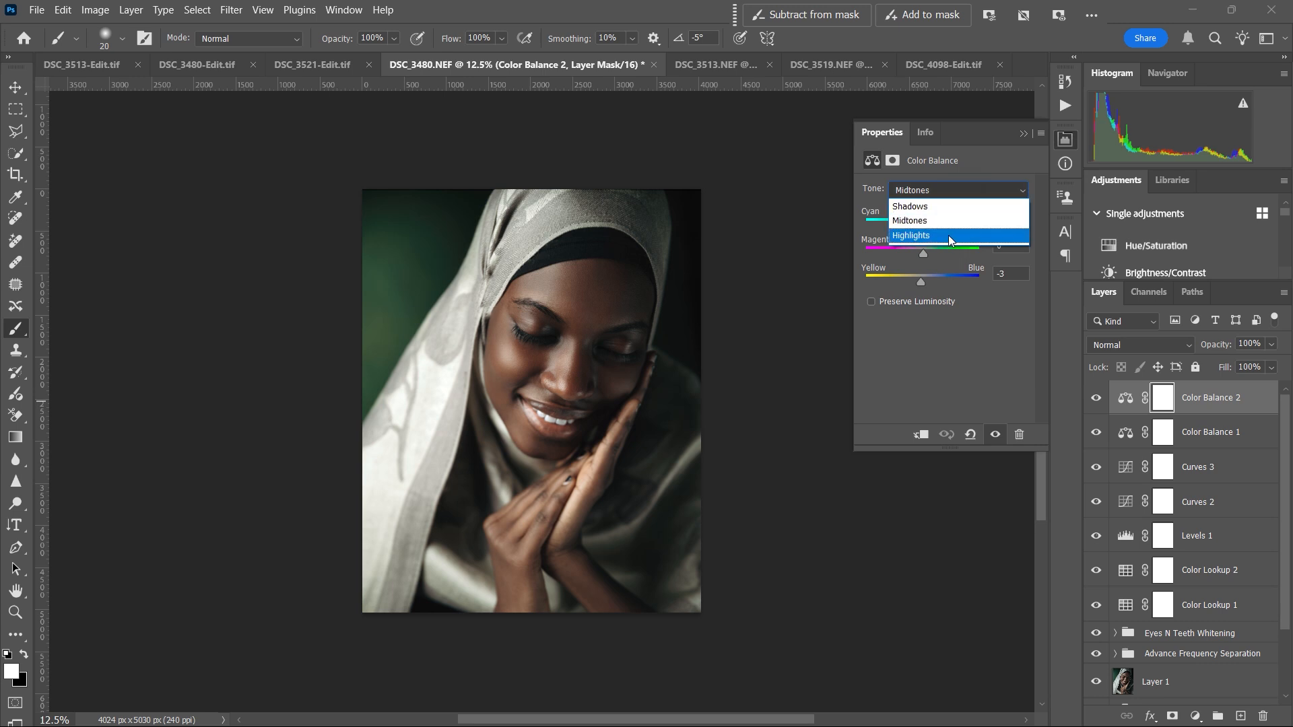
{"action": "left_click", "coordinate": [893, 303]}
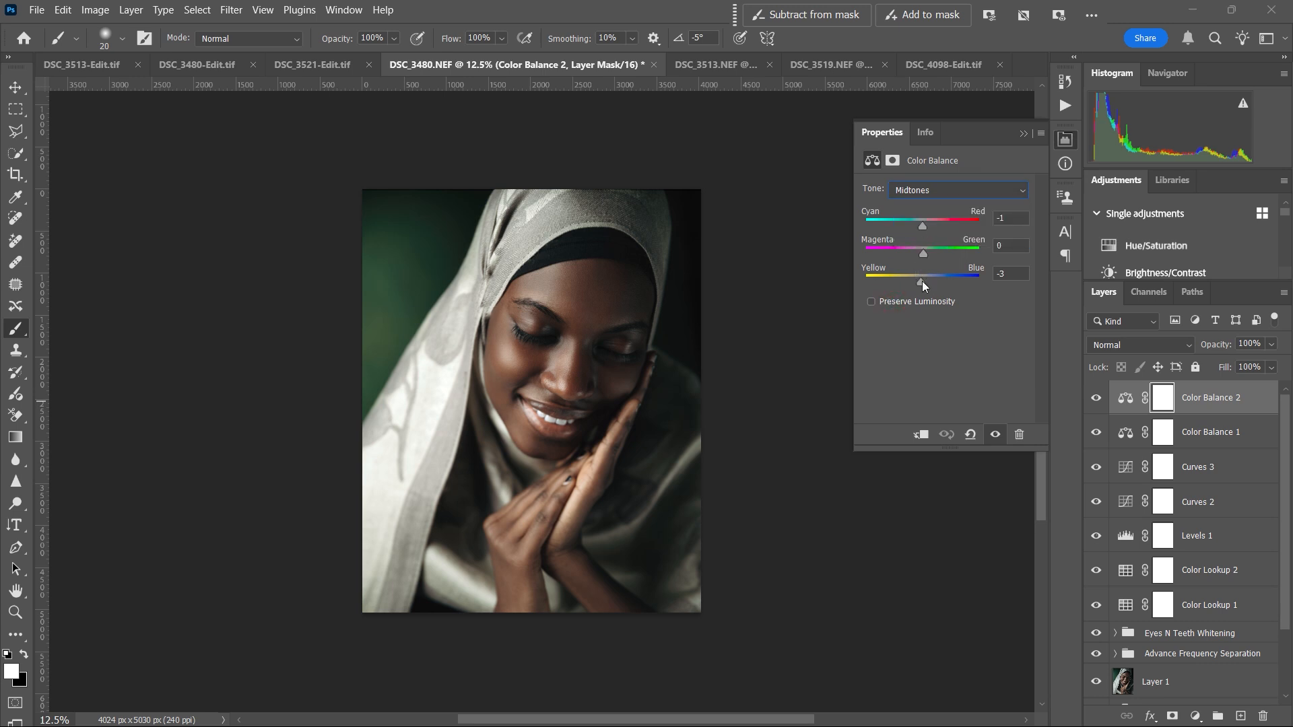
{"action": "left_click_drag", "start_coordinate": [923, 281], "coordinate": [924, 283]}
{"action": "left_click_drag", "start_coordinate": [924, 255], "coordinate": [922, 256]}
{"action": "left_click", "coordinate": [923, 254]}
{"action": "left_click_drag", "start_coordinate": [923, 256], "coordinate": [922, 257]}
{"action": "left_click", "coordinate": [1021, 135]}
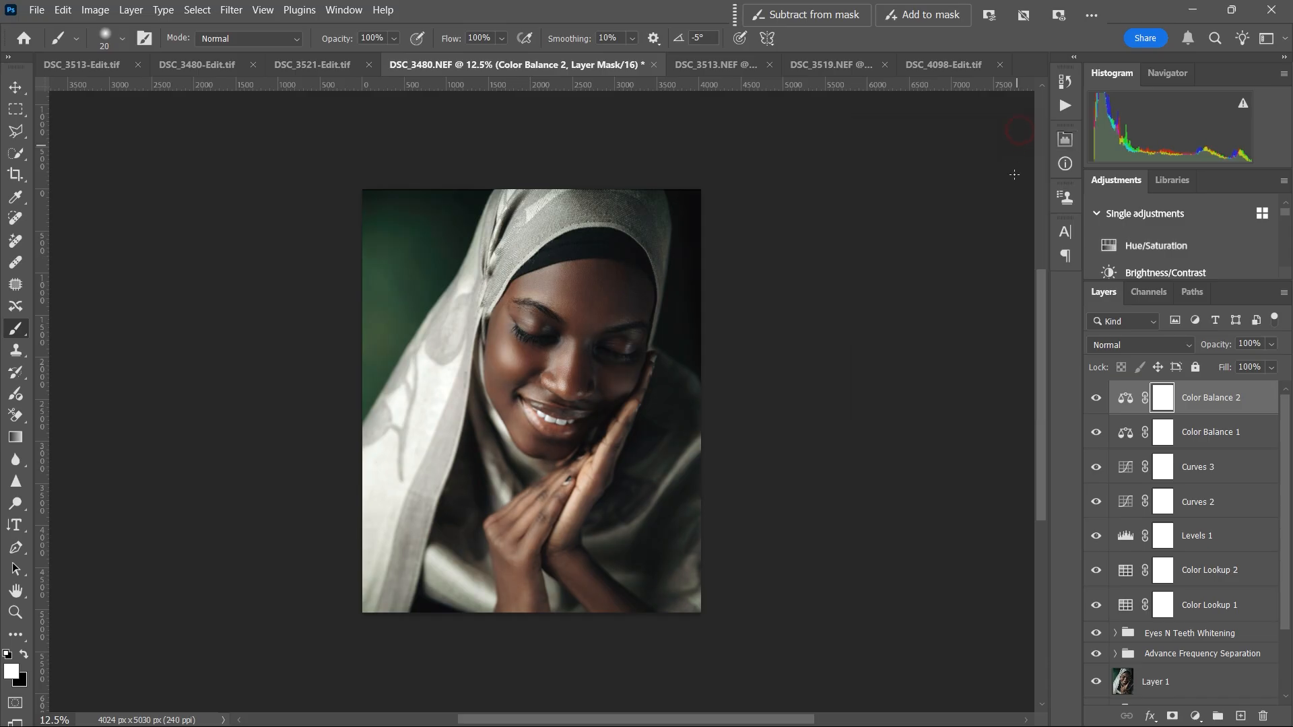
Step: Compare the full edit with the original Layer 0 by isolating that layer and restoring all the others
{"action": "scroll", "coordinate": [1199, 552], "scroll_direction": "down", "scroll_amount": 3}
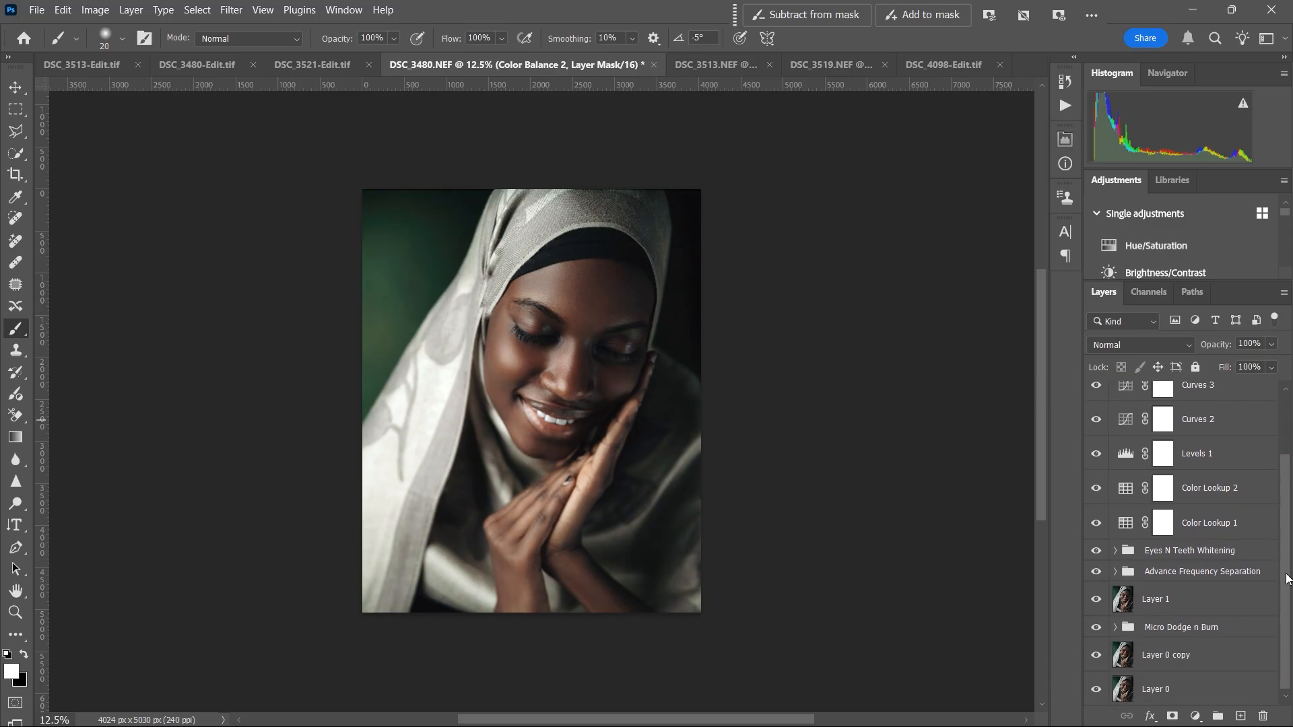
{"action": "left_click", "coordinate": [1096, 691], "text": "alt"}
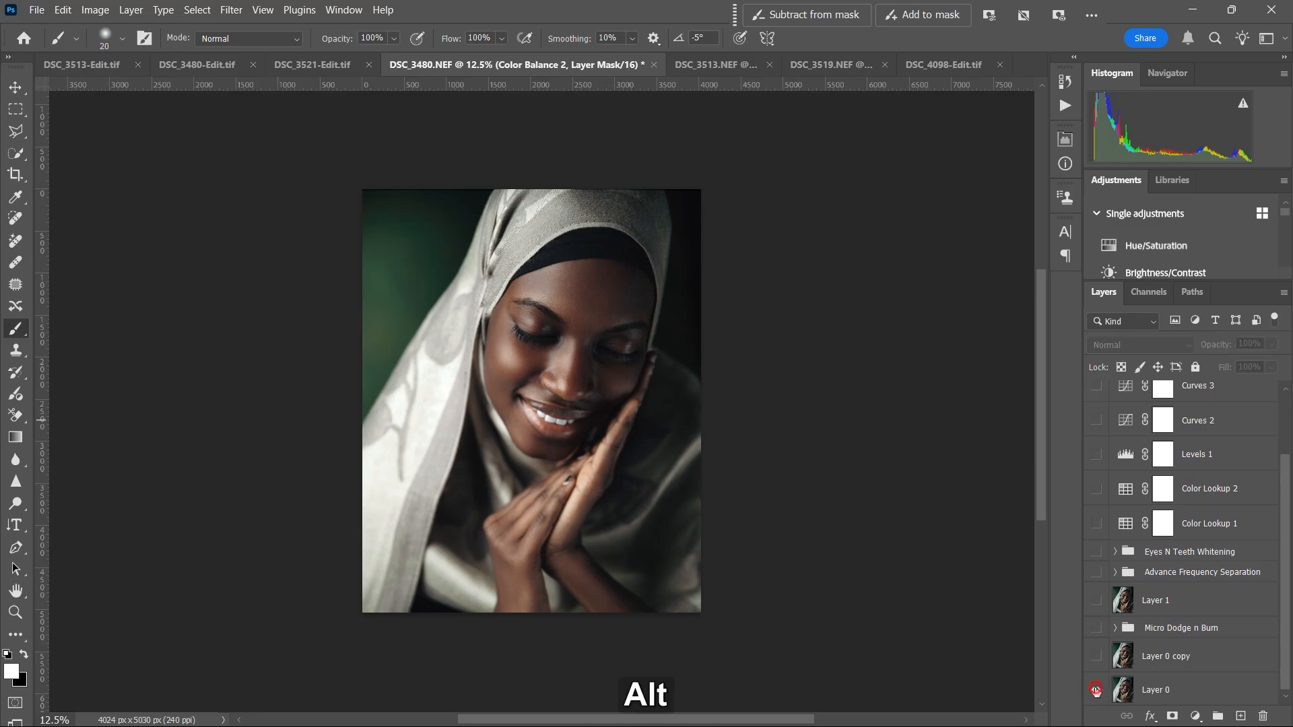
{"action": "left_click", "coordinate": [1097, 691], "text": "alt"}
{"action": "left_click", "coordinate": [1097, 691], "text": "alt"}
{"action": "left_click", "coordinate": [1097, 691], "text": "alt"}
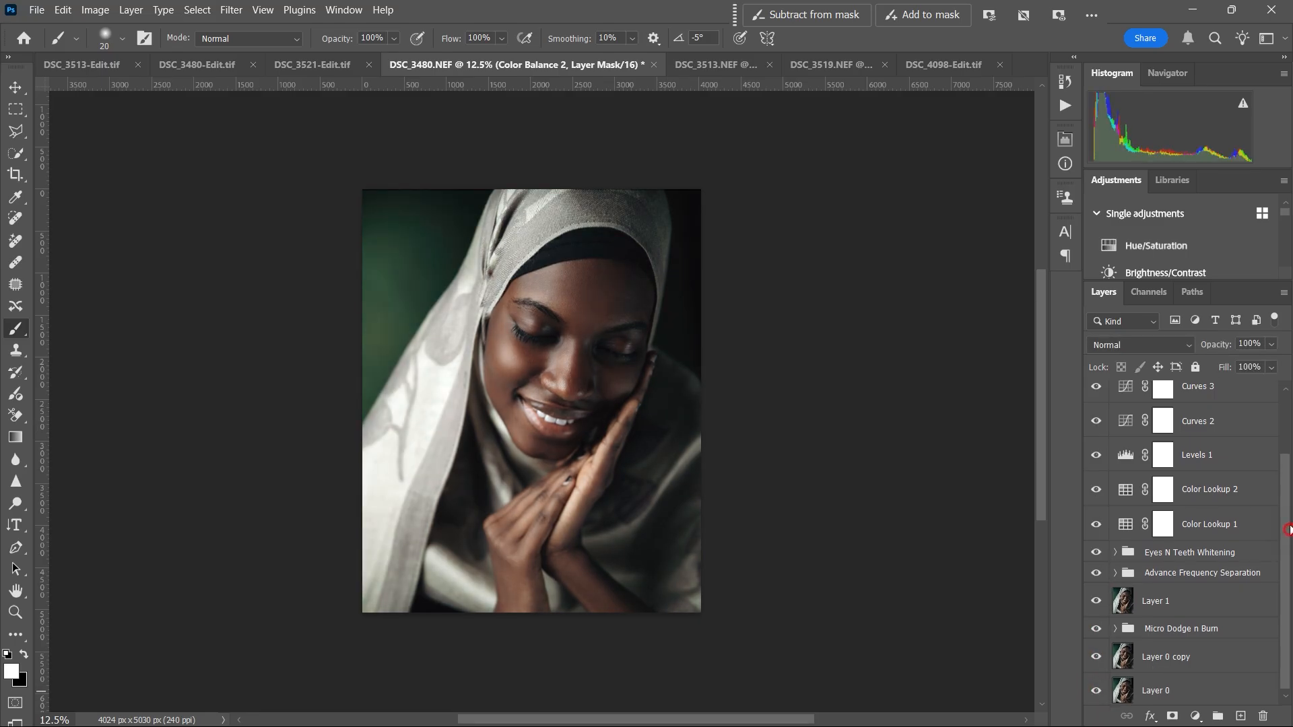
Step: Group the adjustment layers from Color Lookup 1 up to Color Balance 2 and compare the portrait with and without the group
{"action": "scroll", "coordinate": [1263, 541], "scroll_direction": "up", "scroll_amount": 3}
{"action": "scroll", "coordinate": [1266, 539], "scroll_direction": "up", "scroll_amount": 1}
{"action": "left_click", "coordinate": [1222, 606]}
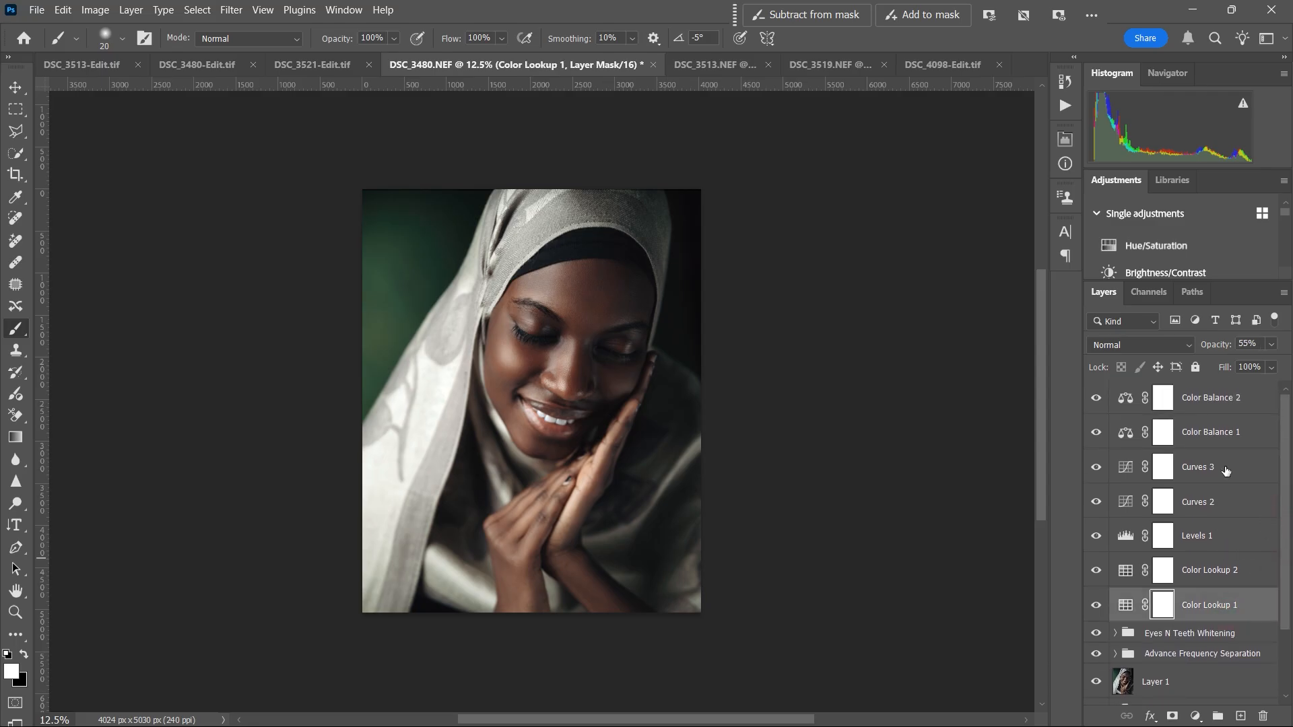
{"action": "left_click", "coordinate": [1210, 403], "text": "shift"}
{"action": "key", "text": "ctrl+g"}
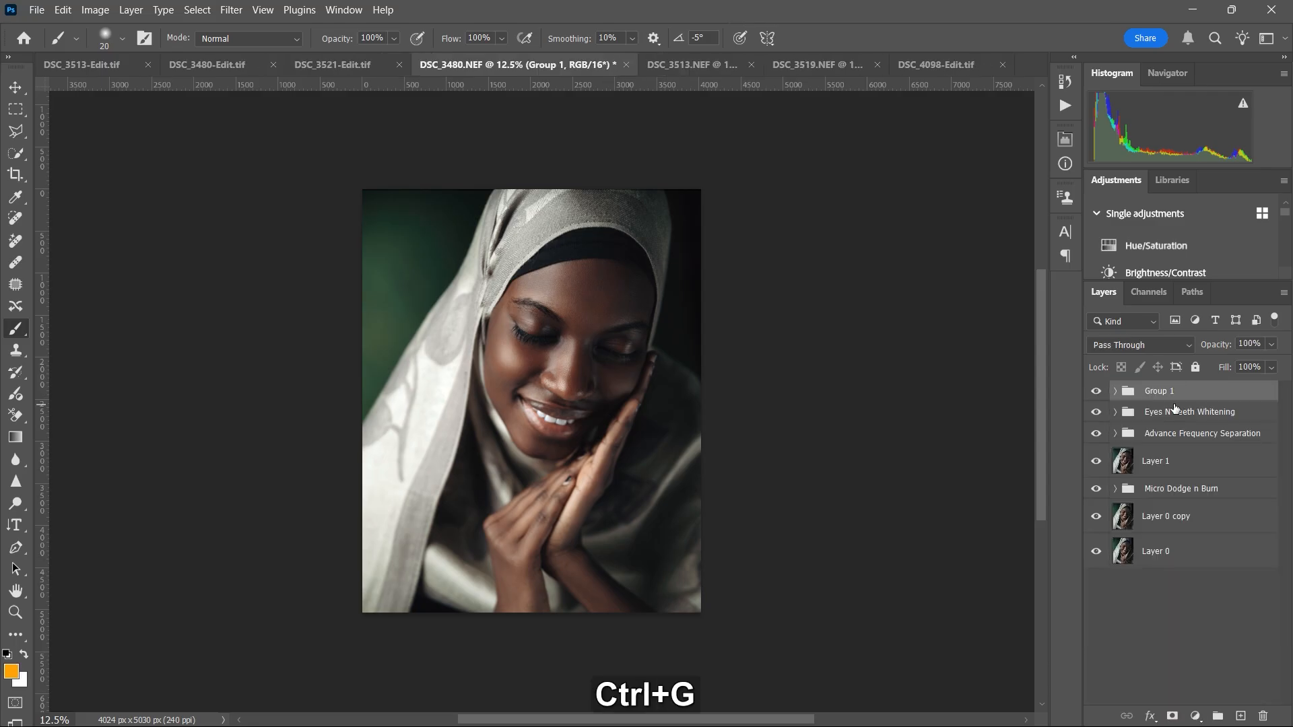
{"action": "left_click", "coordinate": [1097, 392]}
{"action": "left_click", "coordinate": [1097, 392]}
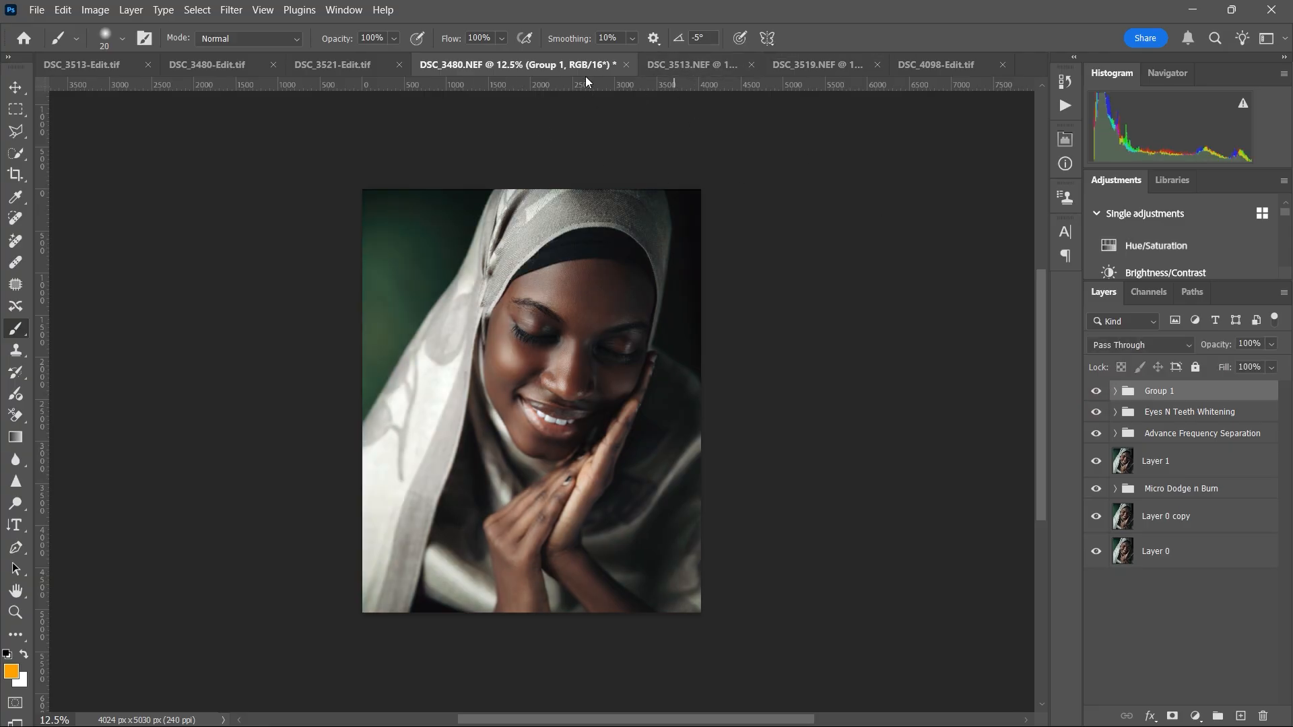
Step: View the DSC_3519 document, then switch to Lightroom Classic and open the virtual copy of DSC_3513.NEF
{"action": "left_click", "coordinate": [734, 64]}
{"action": "left_click", "coordinate": [797, 64]}
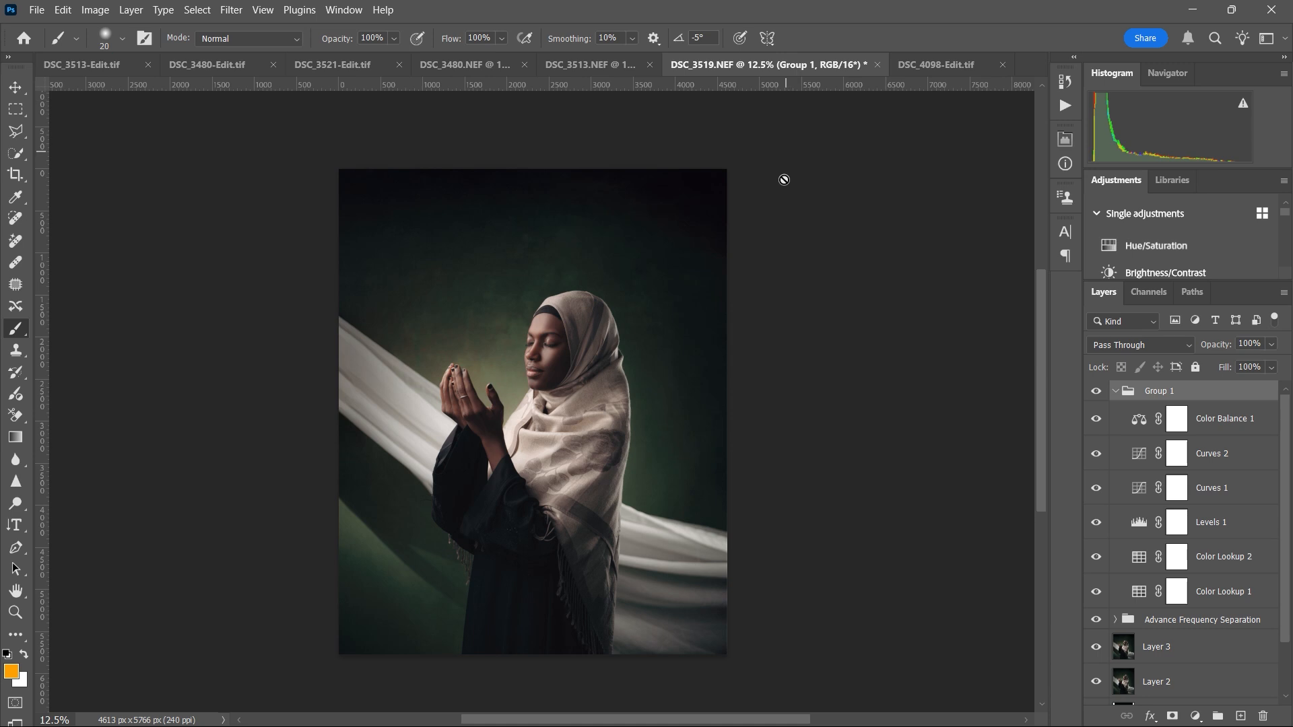
{"action": "left_click", "coordinate": [558, 711]}
{"action": "left_click", "coordinate": [500, 676]}
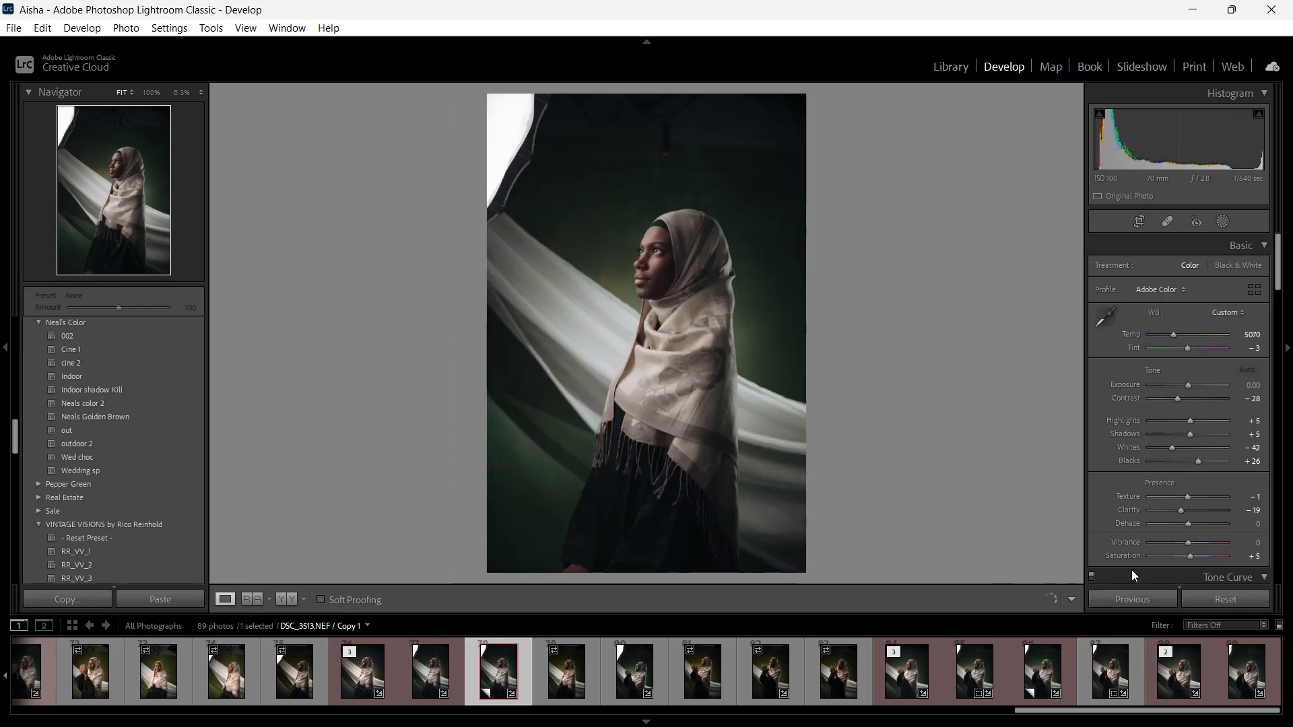
Step: Reset the DSC_3513 virtual copy's develop settings and compare it with the color-edited raw and the retouched version
{"action": "left_click", "coordinate": [1217, 600]}
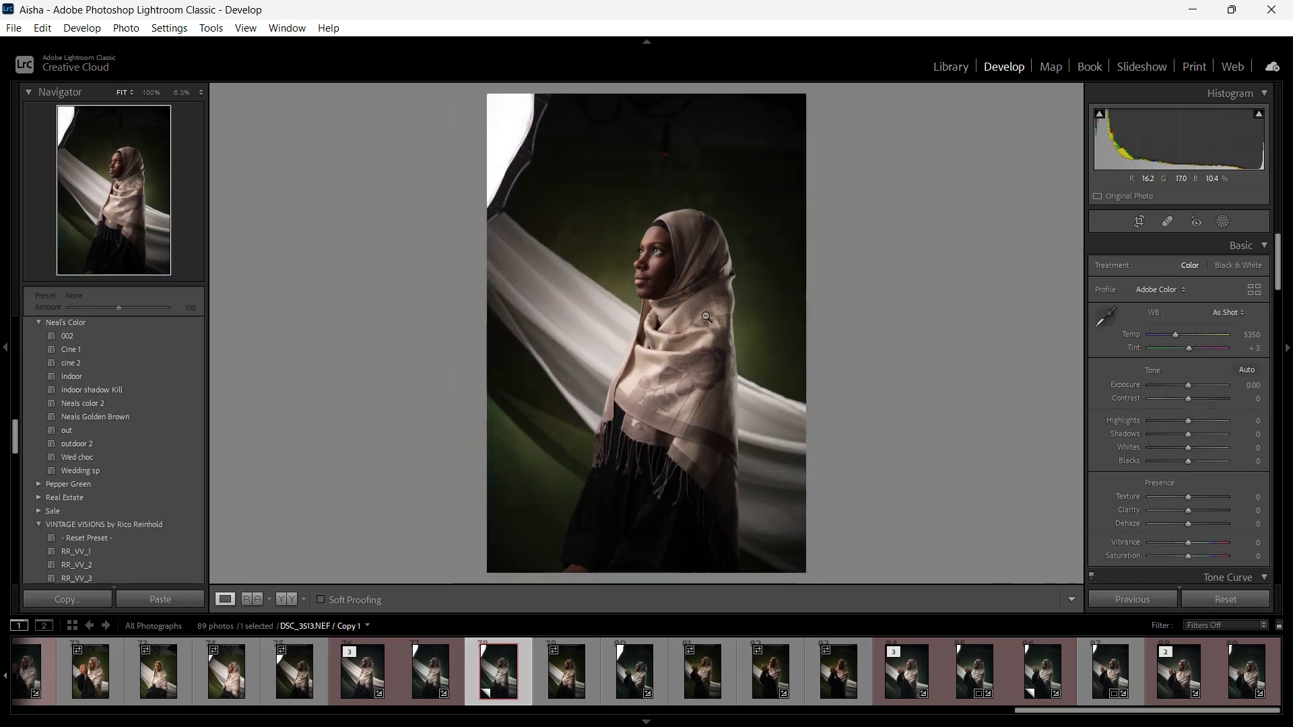
{"action": "left_click", "coordinate": [435, 680]}
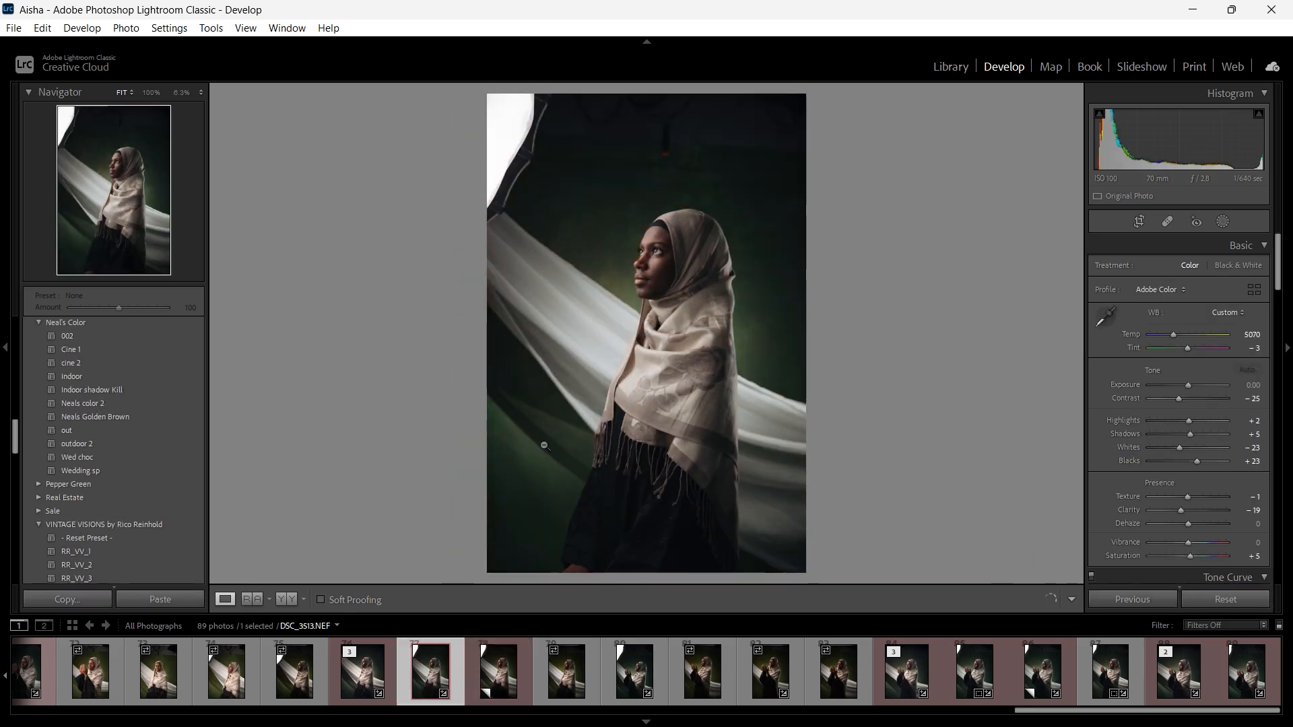
{"action": "left_click", "coordinate": [364, 685]}
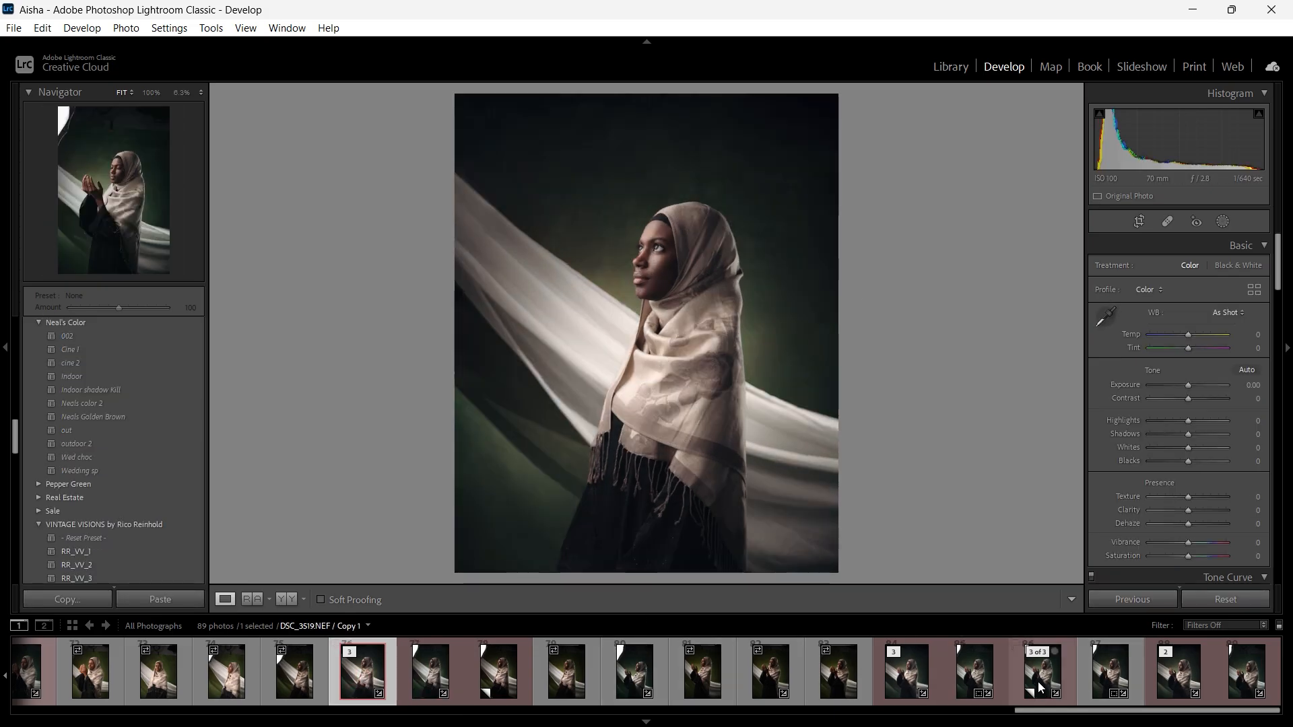
Step: Reset the virtual copy of DSC_3519.NEF and compare it with the color-edited raw and DSC_3519-Edit.tif
{"action": "left_click", "coordinate": [1046, 665]}
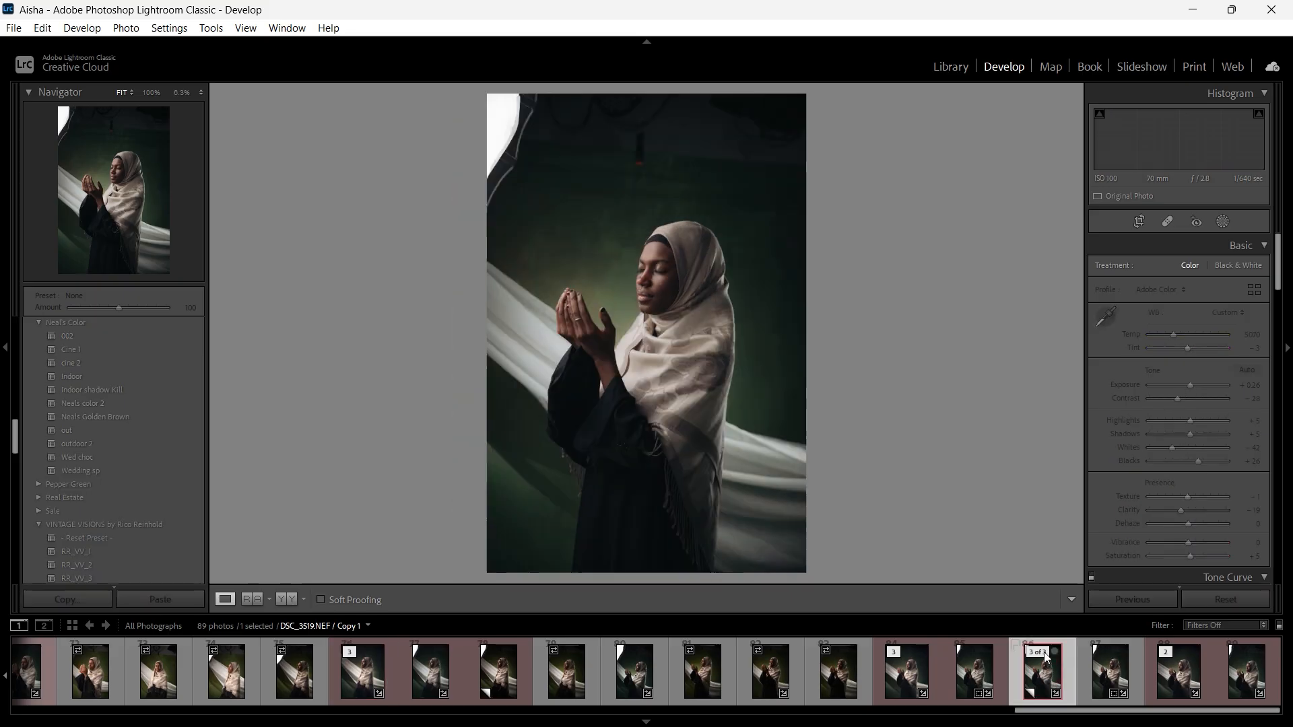
{"action": "left_click", "coordinate": [1237, 599]}
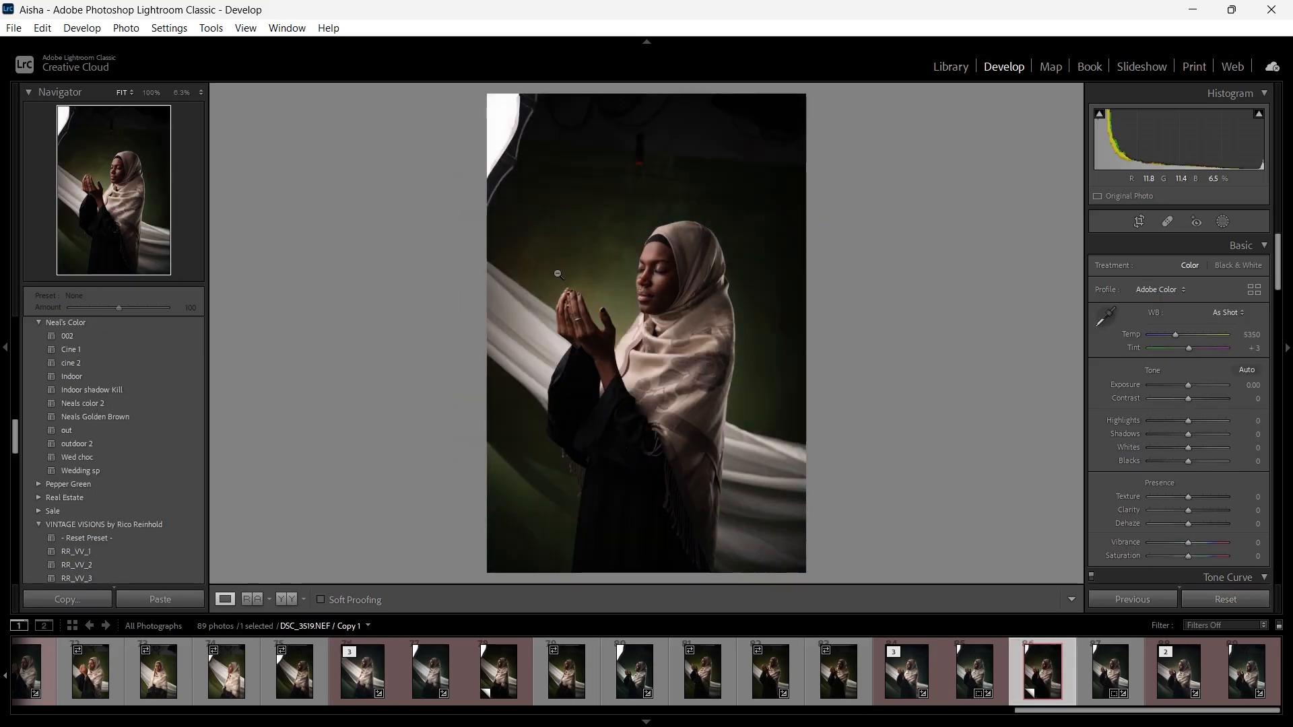
{"action": "left_click", "coordinate": [975, 677]}
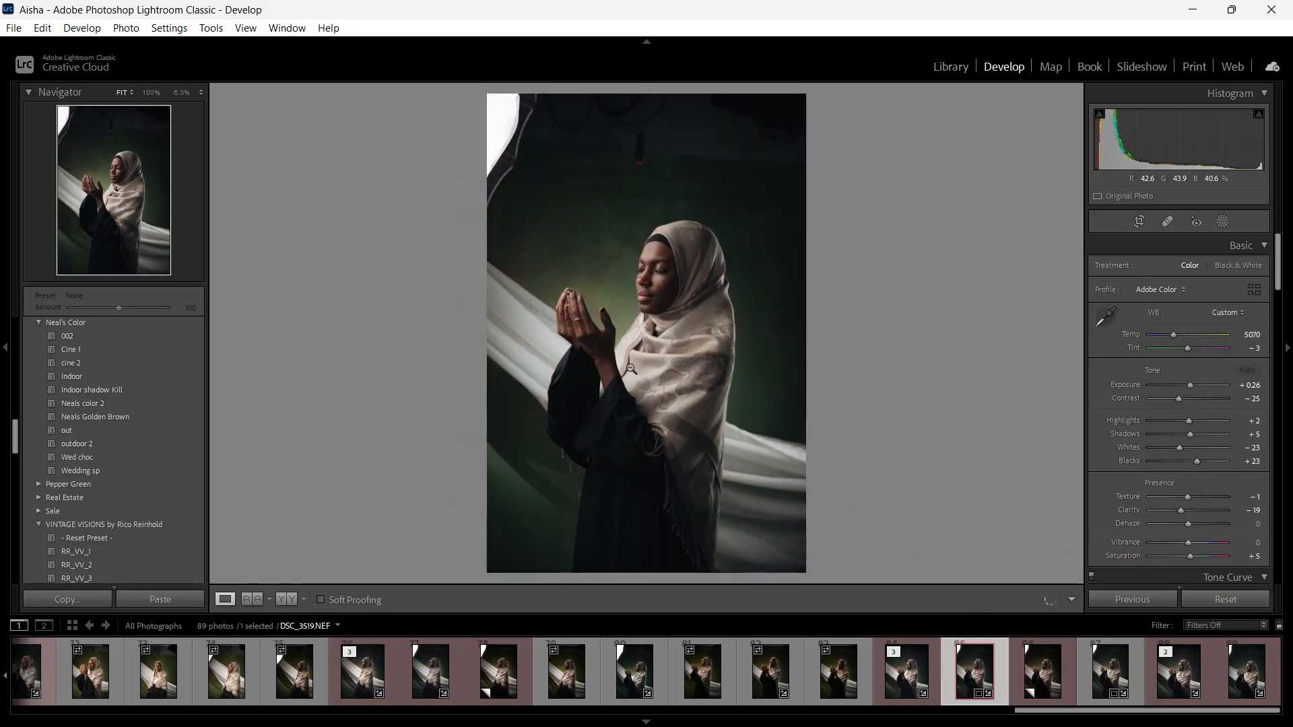
{"action": "middle_click", "coordinate": [911, 689]}
{"action": "left_click", "coordinate": [911, 688]}
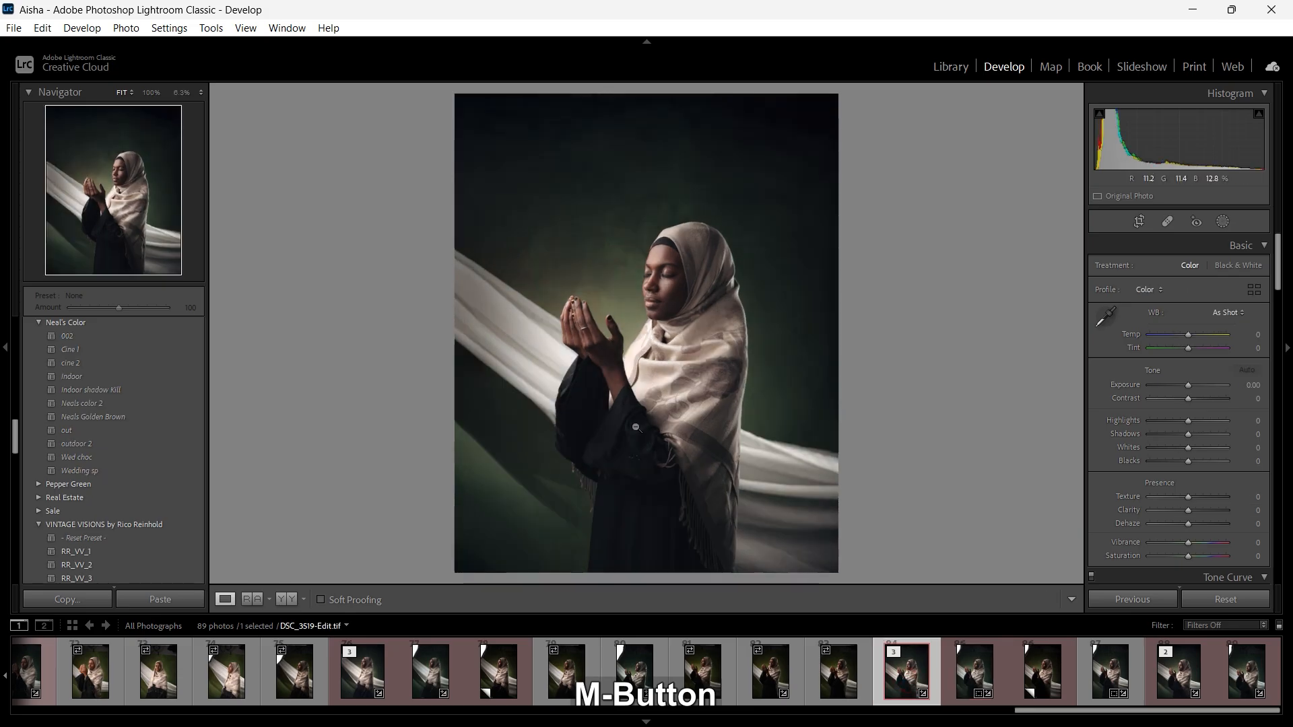
Step: Reset the virtual copy of DSC_3480.NEF and compare it with the color-edited raw and DSC_3480-Edit.tif
{"action": "left_click_drag", "start_coordinate": [1082, 713], "coordinate": [524, 715]}
{"action": "left_click", "coordinate": [572, 675]}
{"action": "left_click", "coordinate": [629, 666]}
{"action": "left_click", "coordinate": [1210, 600]}
{"action": "key", "text": "Left"}
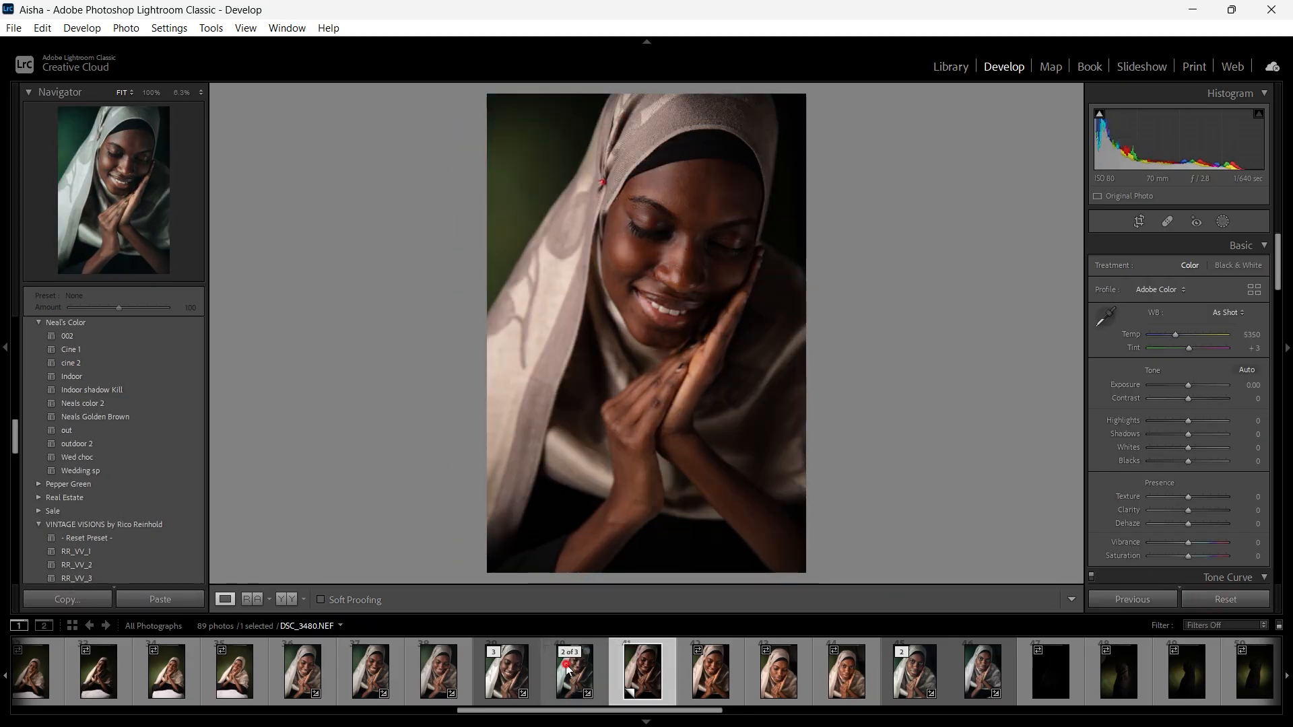
{"action": "key", "text": "Left"}
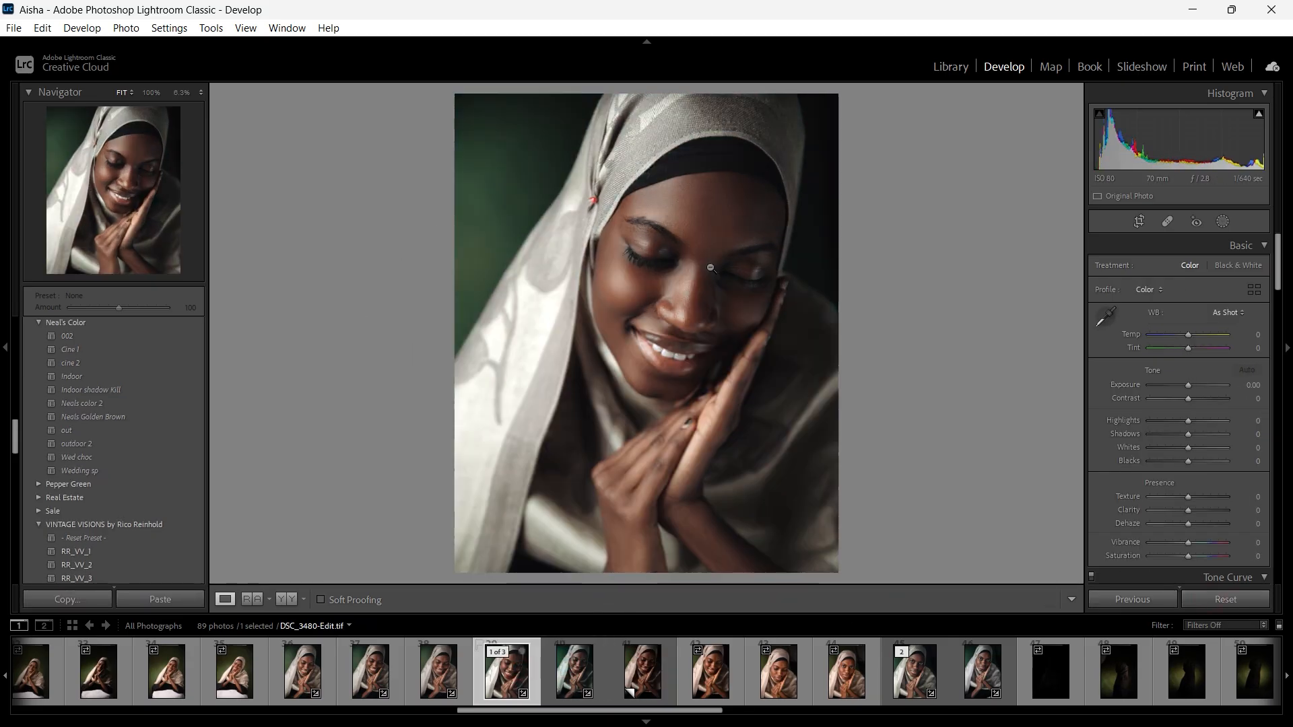